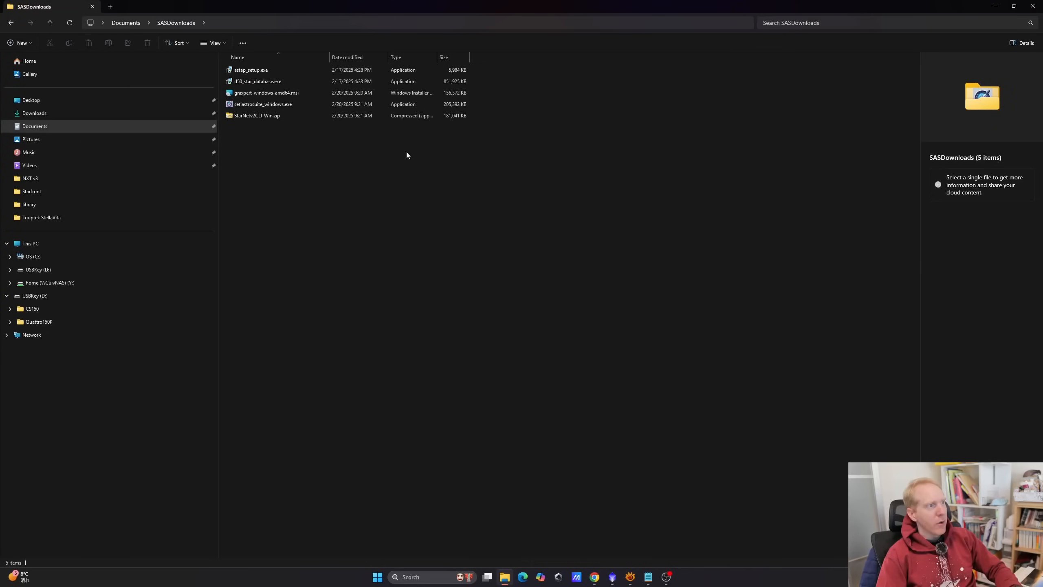
pyautogui.moveTo(396, 152); pyautogui.dragTo(246, 66)
pyautogui.click(360, 222)
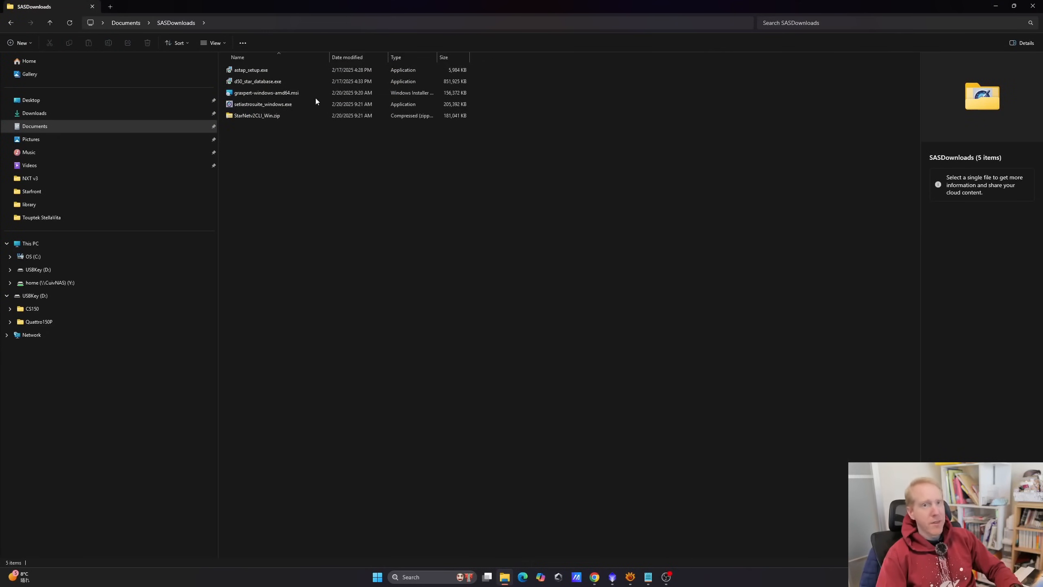
# Install ASTAP from astap_setup.exe with its default folders, plus the D50 star database from d50_star_database.exe
pyautogui.click(241, 72)
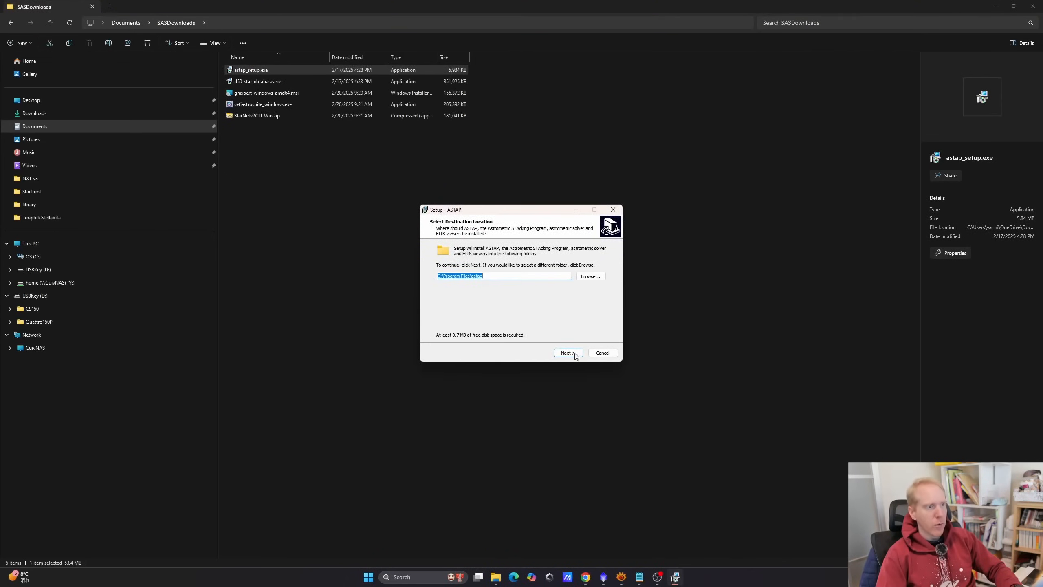
pyautogui.click(569, 353)
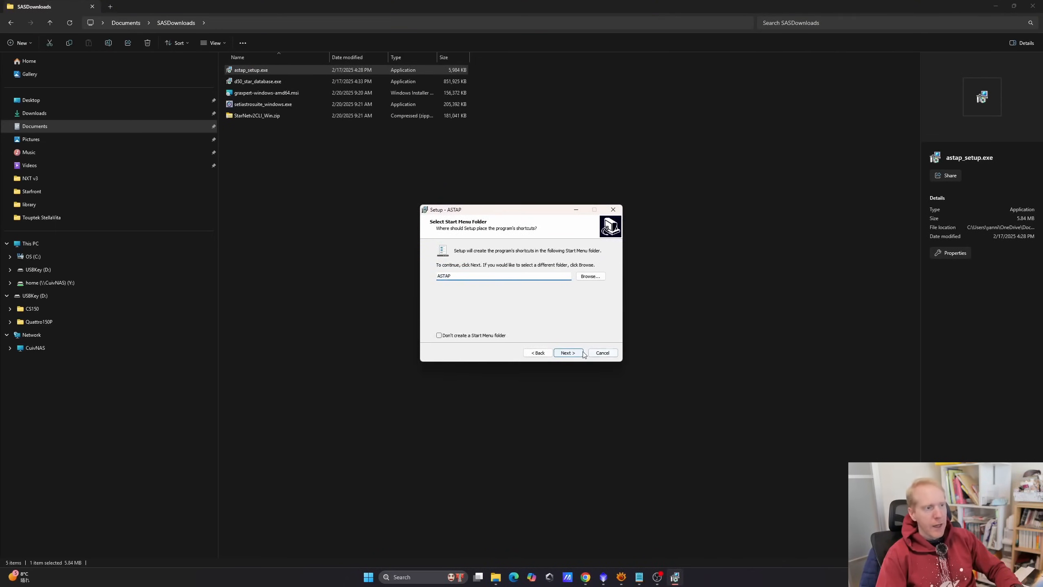
pyautogui.click(582, 354)
pyautogui.click(569, 352)
pyautogui.click(569, 351)
pyautogui.click(245, 83)
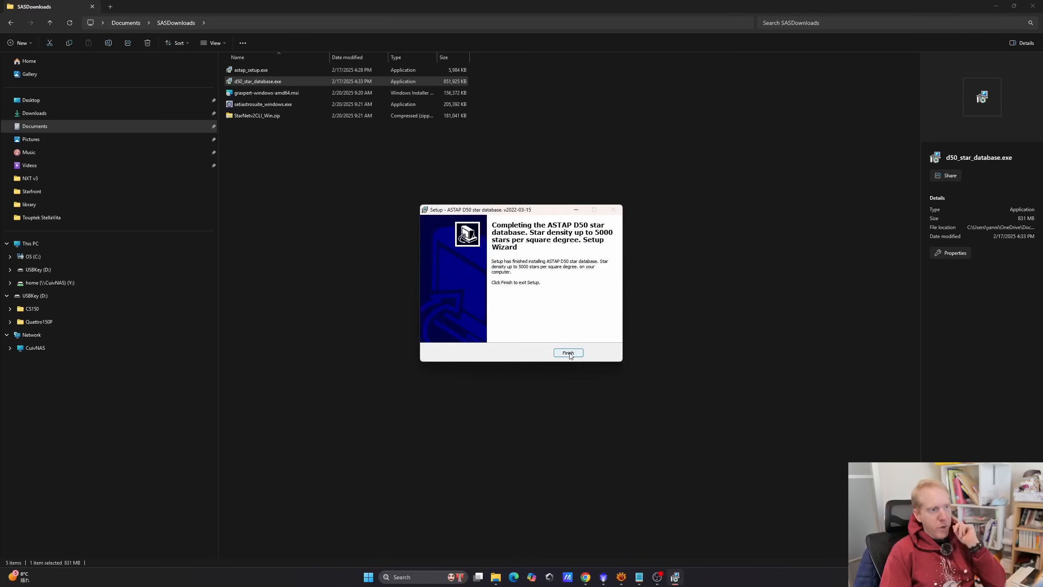
pyautogui.click(567, 351)
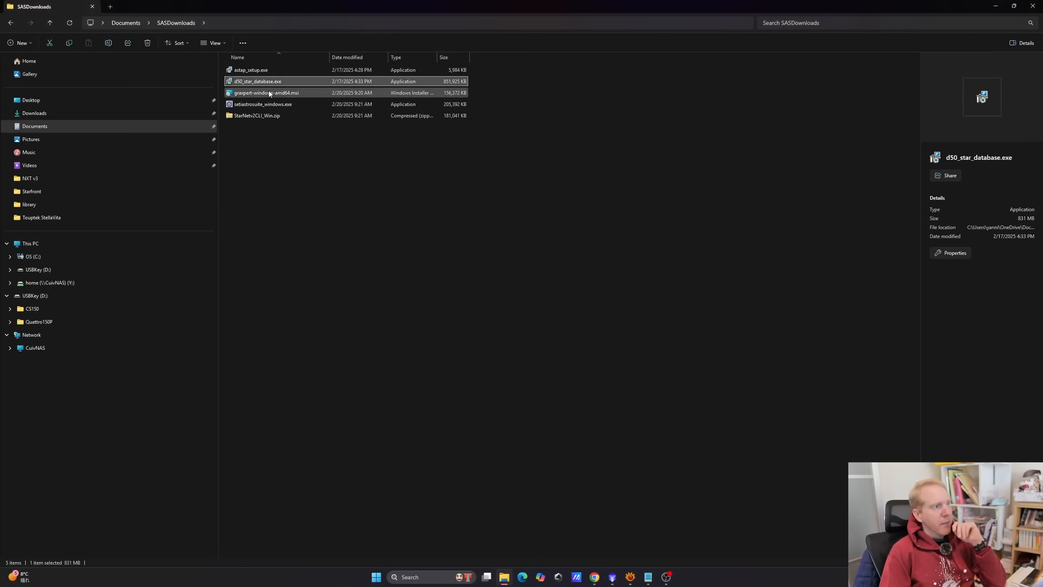
# Launch the graxpert-windows-amd64.msi installer and copy its destination directory path into a new Notepad document
pyautogui.doubleClick(267, 91)
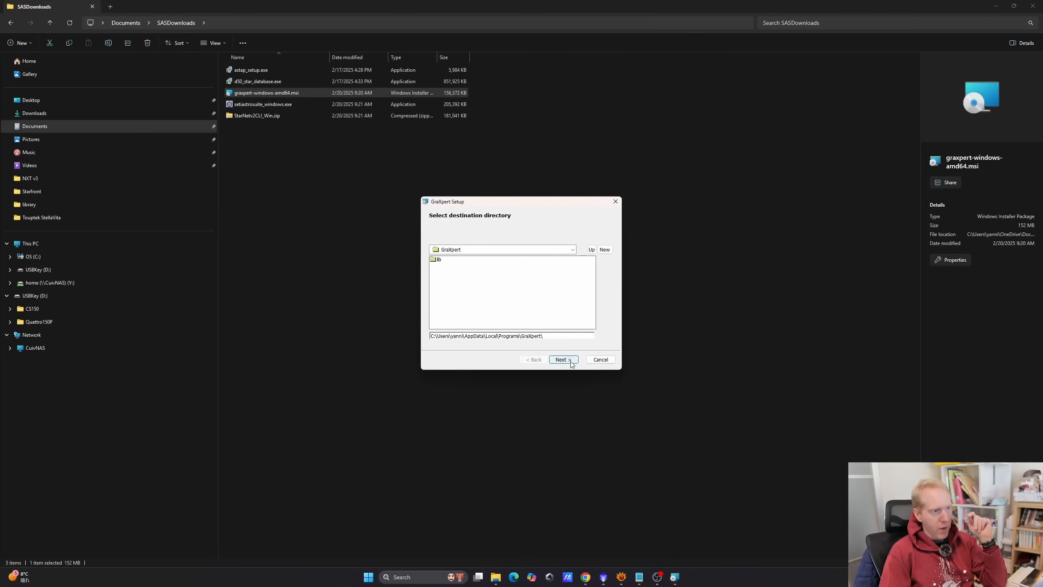
pyautogui.click(456, 333)
pyautogui.hotkey('ctrl', 'c')
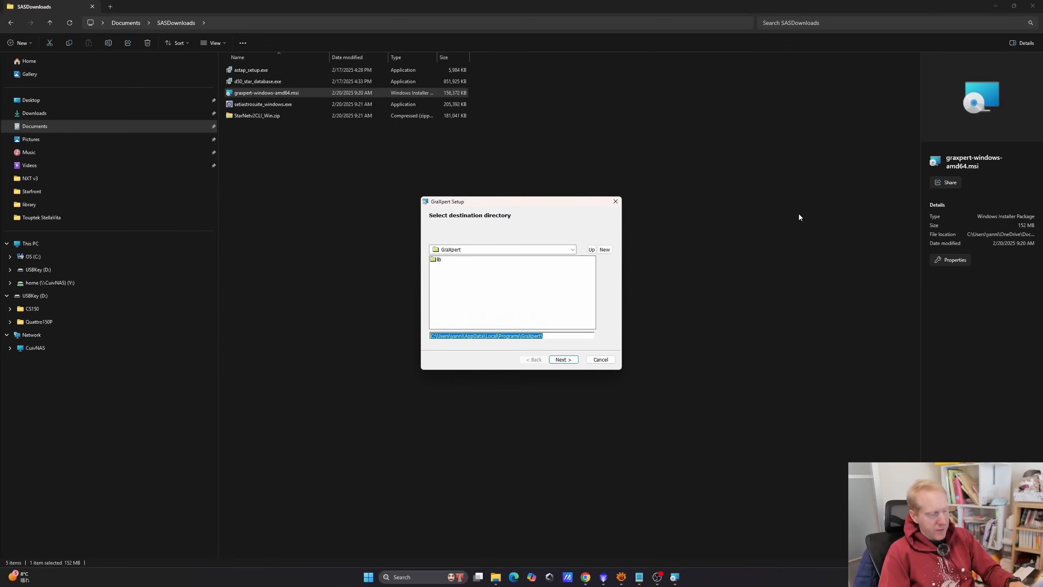
pyautogui.press('super+r')
pyautogui.press('BackSpace')
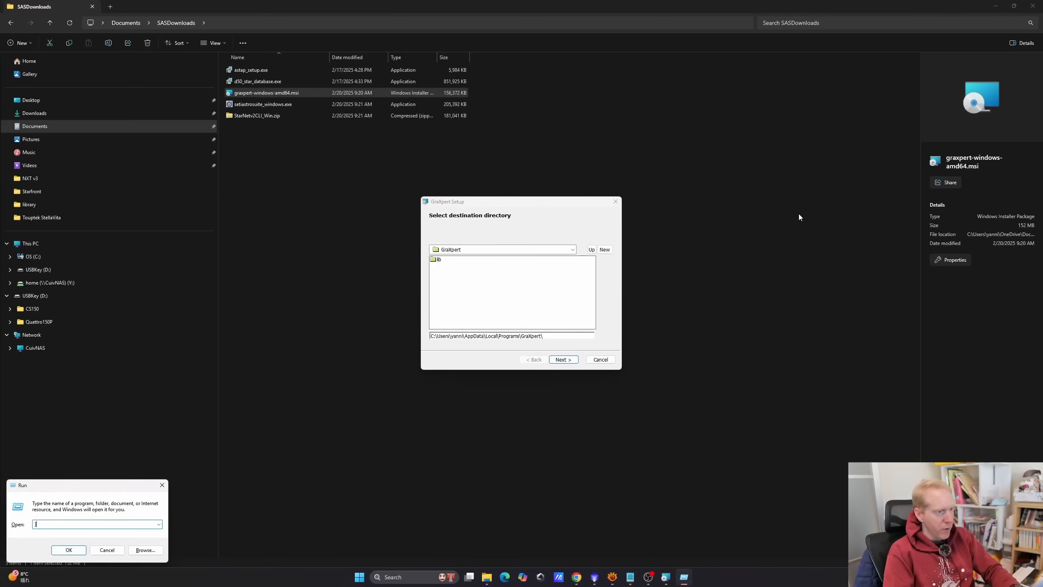
pyautogui.write('notepad')
pyautogui.press('Return')
pyautogui.hotkey('ctrl', 'v')
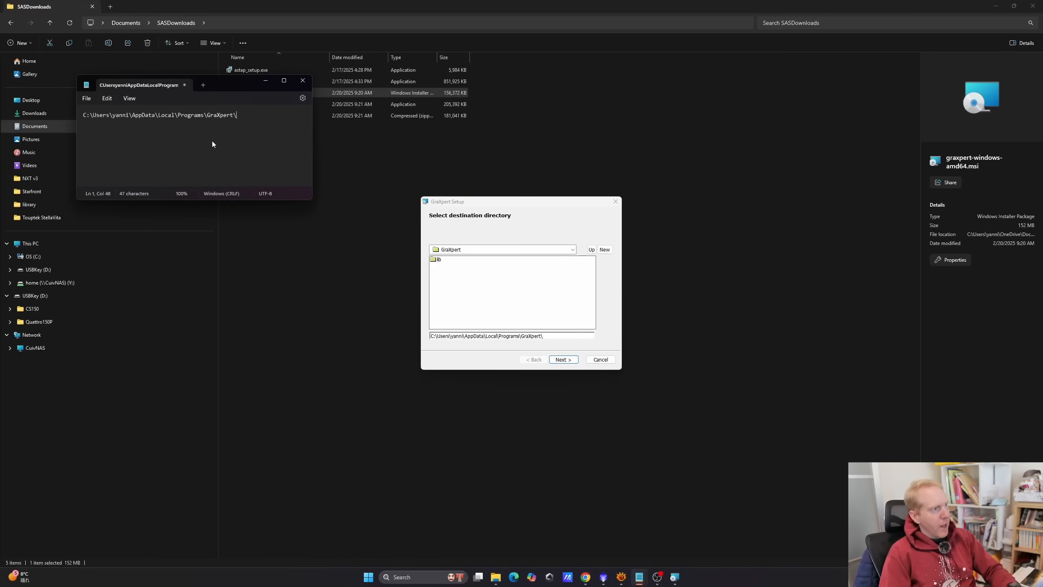
pyautogui.moveTo(237, 115); pyautogui.dragTo(72, 99)
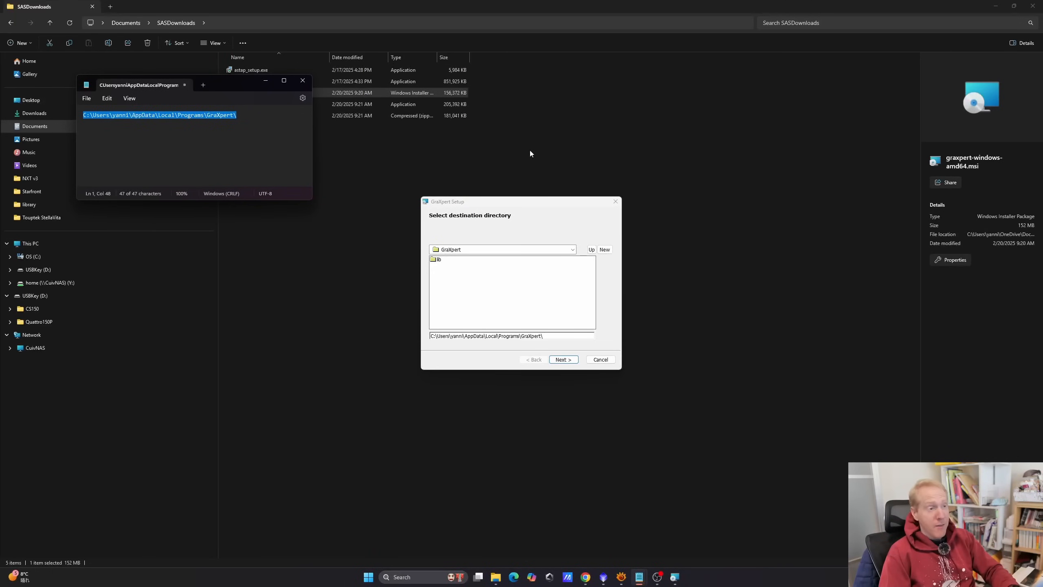
# Complete the GraXpert installation in its default destination directory
pyautogui.click(563, 359)
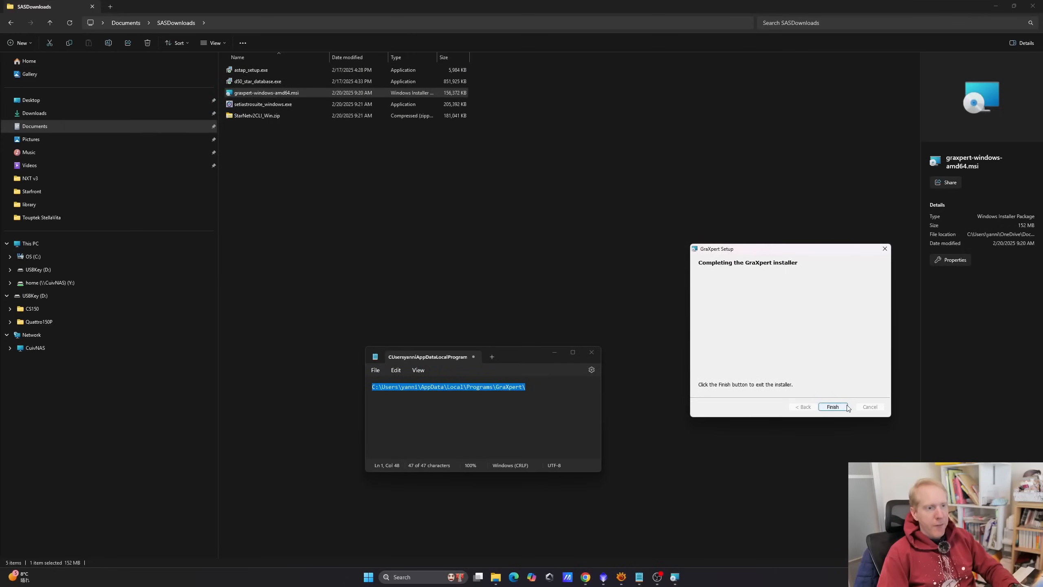
pyautogui.click(836, 408)
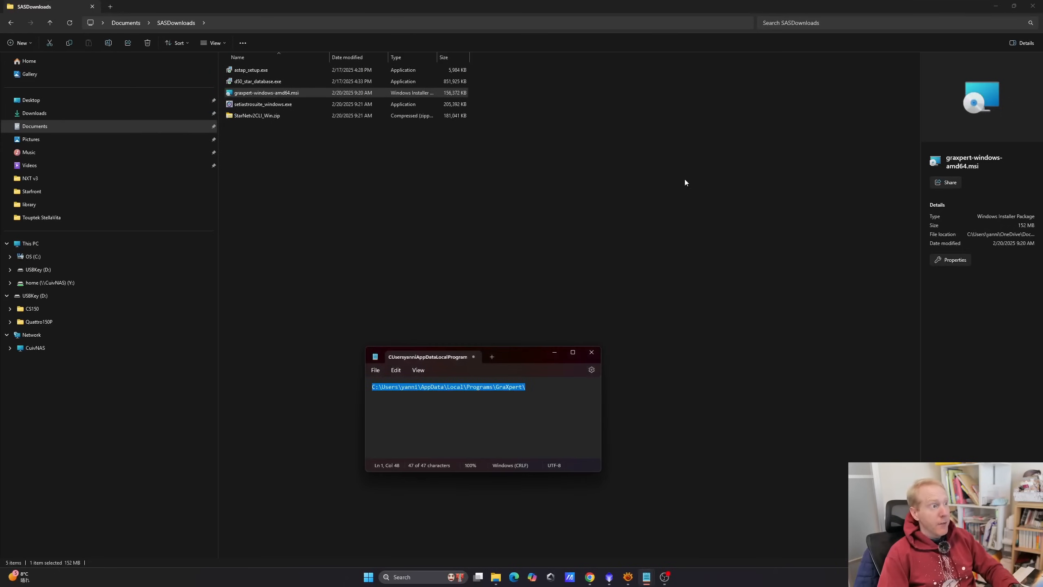
pyautogui.click(292, 106)
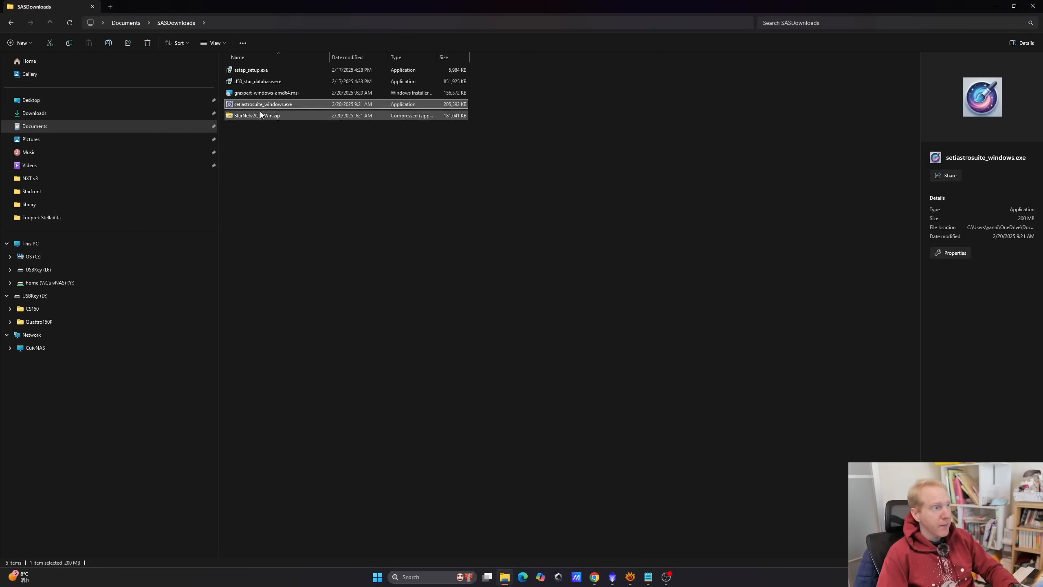
pyautogui.click(247, 117)
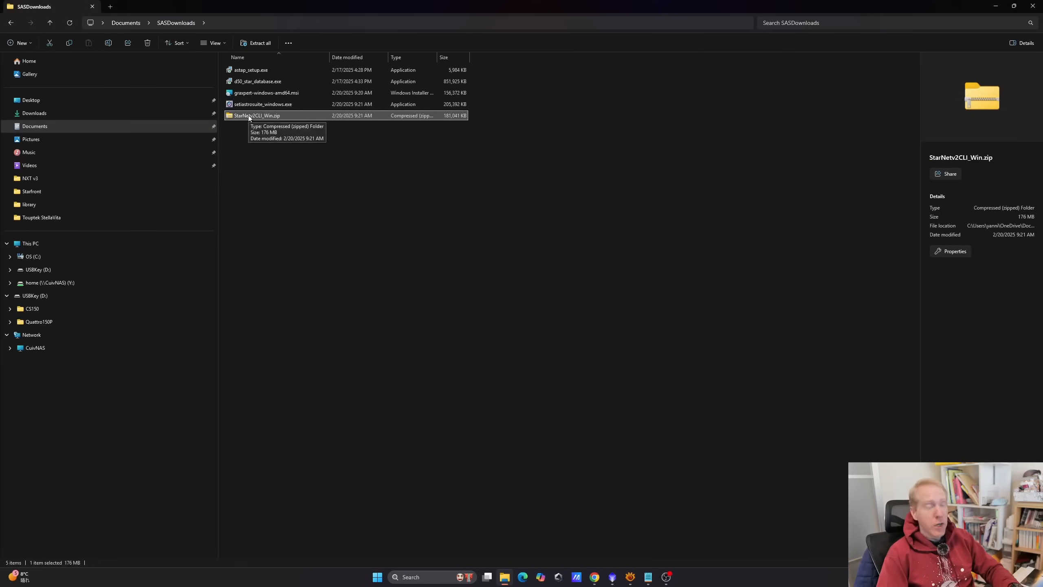
pyautogui.moveTo(333, 163); pyautogui.dragTo(241, 52)
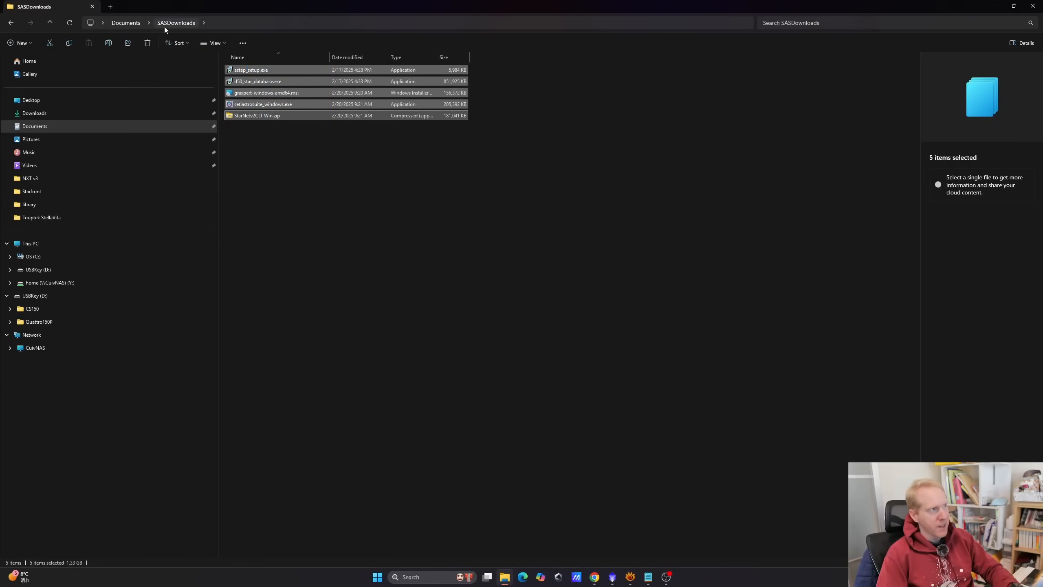
pyautogui.click(271, 114)
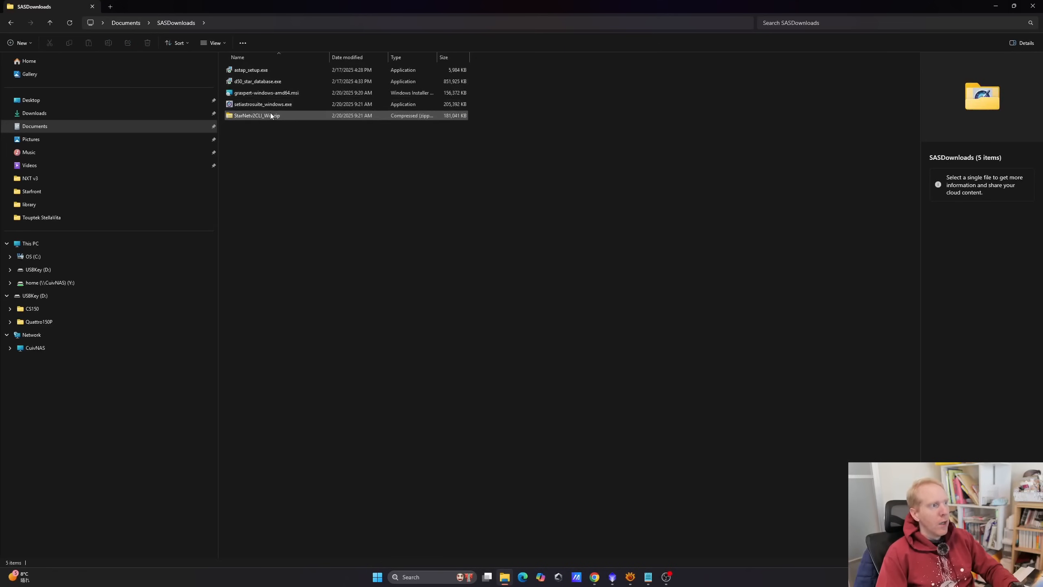
# Extract StarNetv2CLI_Win.zip to a StarNetv2CLI_Win folder inside SASDownloads, without showing the extracted files when complete
pyautogui.rightClick(270, 114)
pyautogui.click(305, 209)
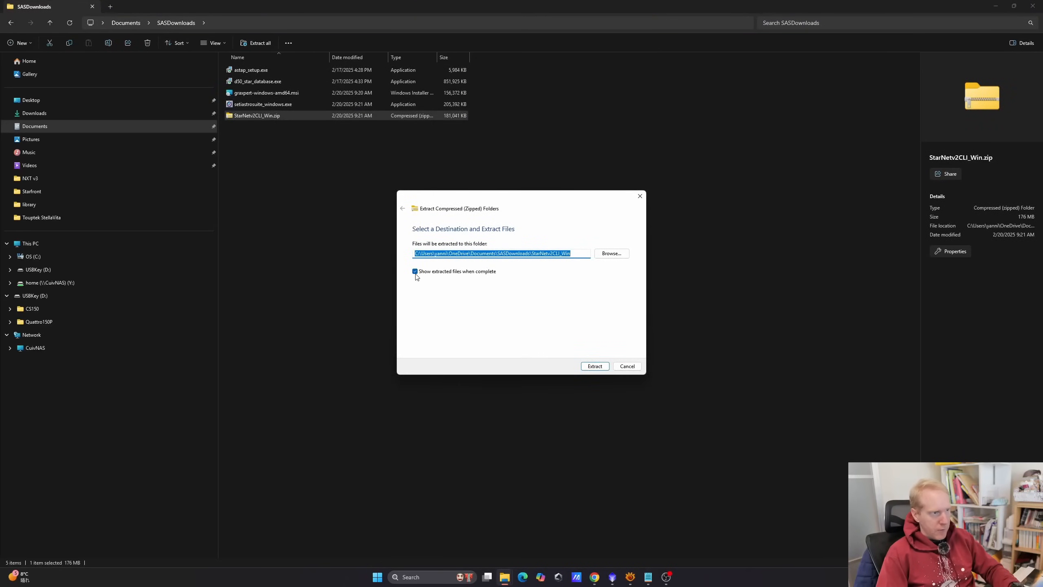
pyautogui.click(414, 271)
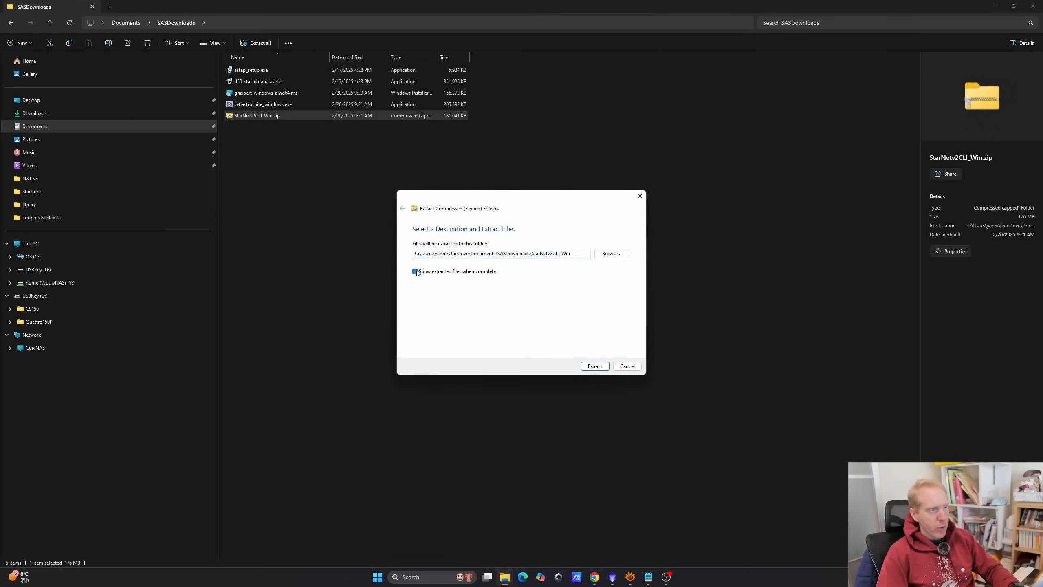
pyautogui.click(596, 367)
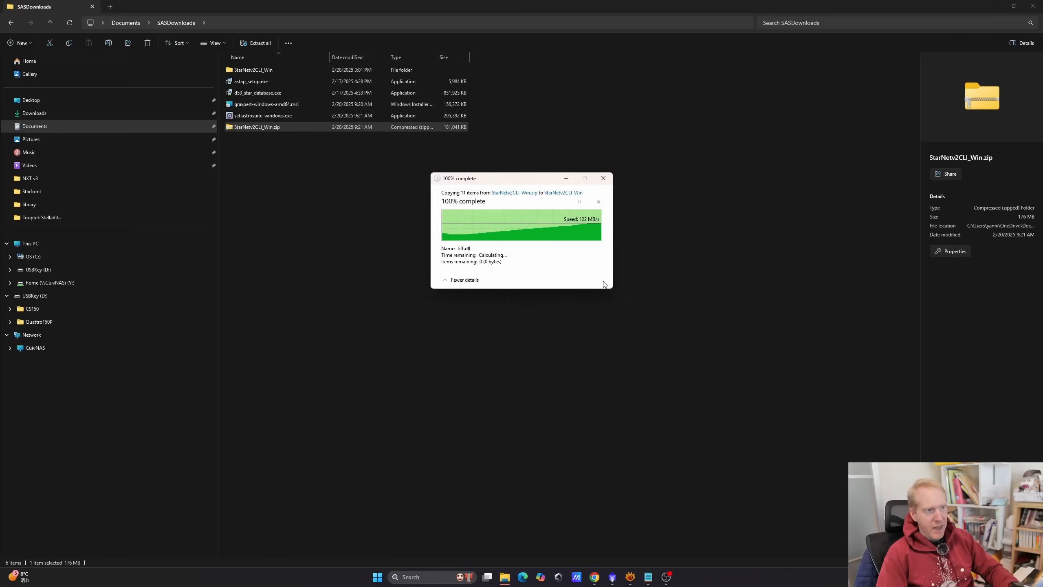
pyautogui.click(336, 171)
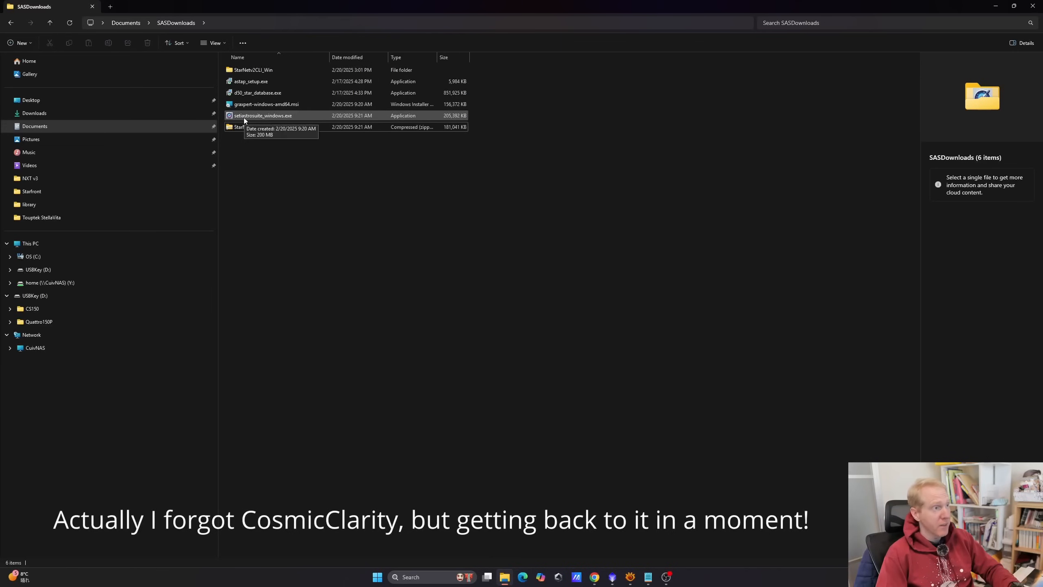
# Run setiastrosuite_windows.exe despite the SmartScreen block and maximize the Seti Astro's Suite window
pyautogui.doubleClick(244, 118)
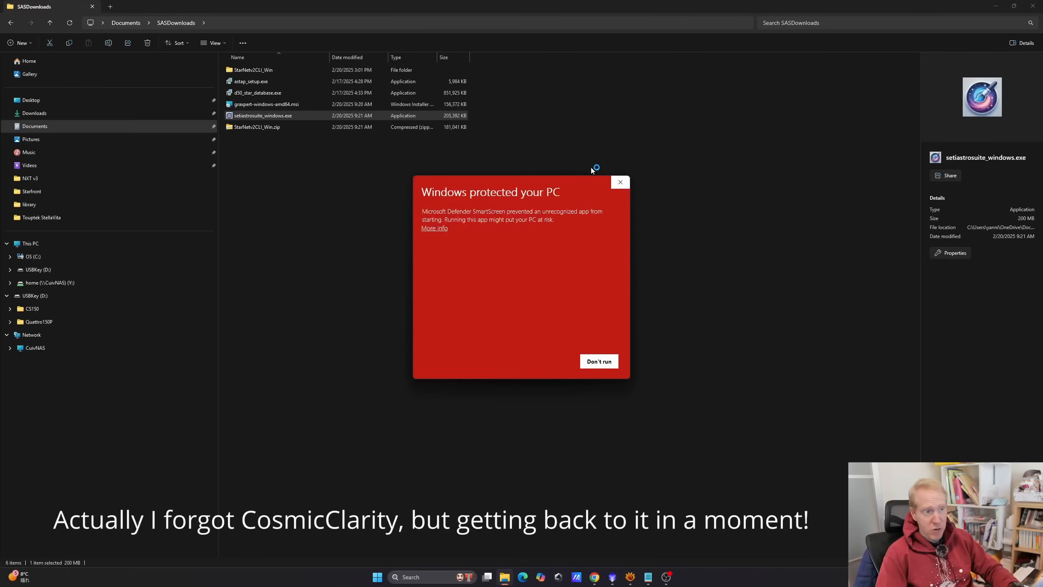
pyautogui.click(432, 228)
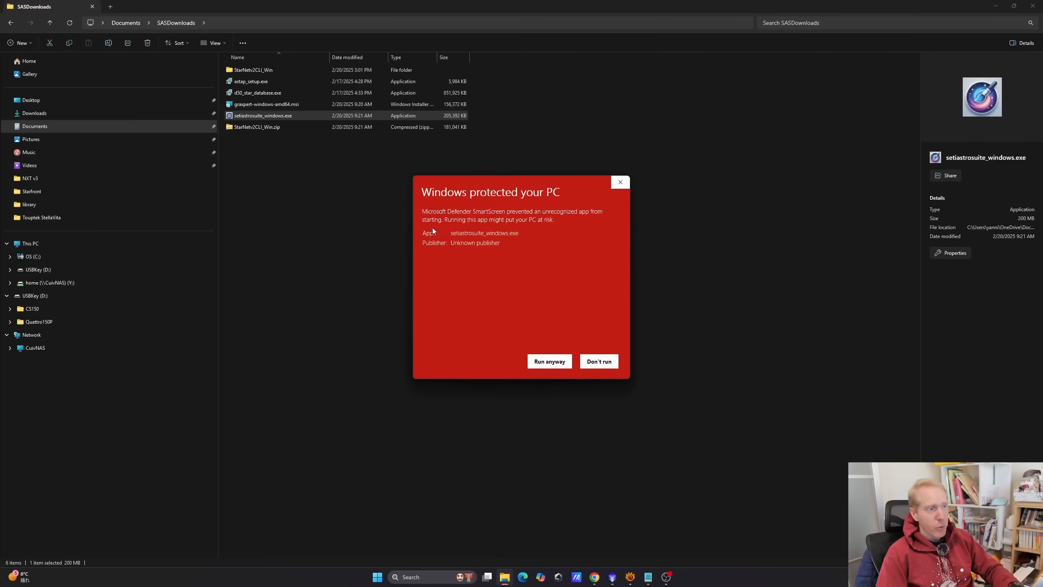
pyautogui.click(549, 362)
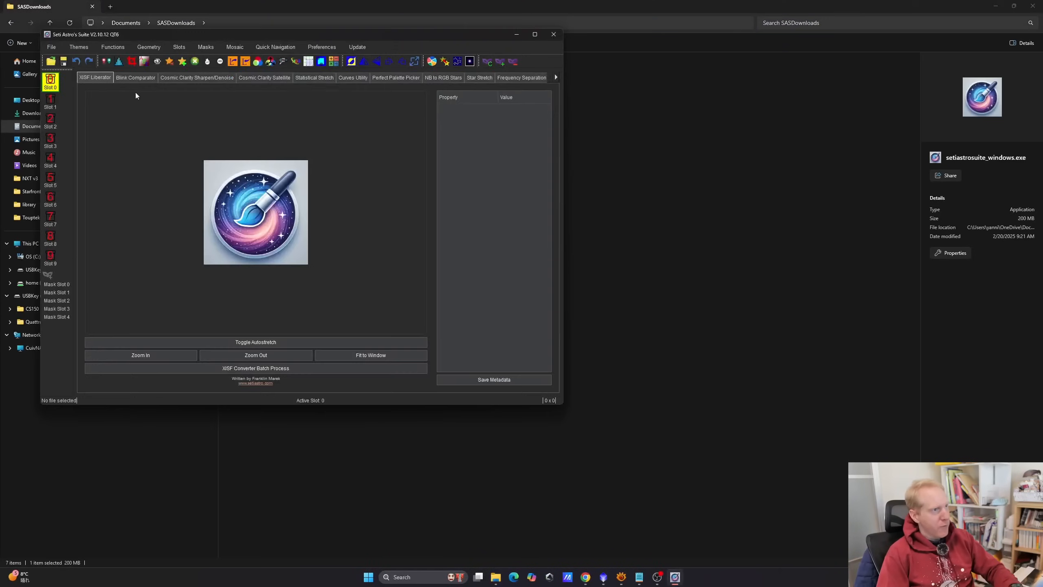
pyautogui.click(535, 36)
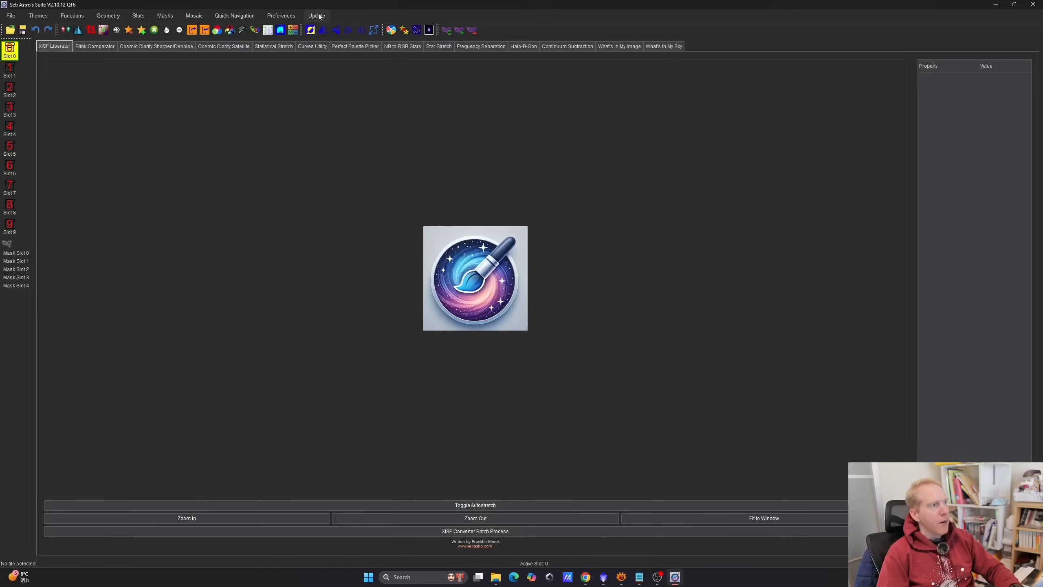
# Open the preferences and examine the GraXpert, StarNet, ASTAP, Cosmic Clarity and working directory paths
pyautogui.click(282, 17)
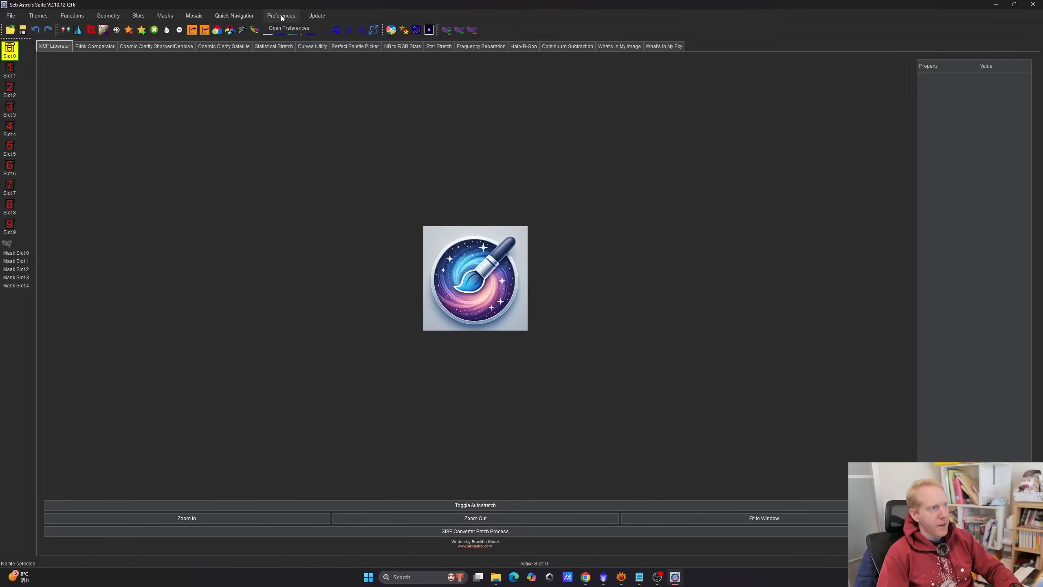
pyautogui.click(282, 29)
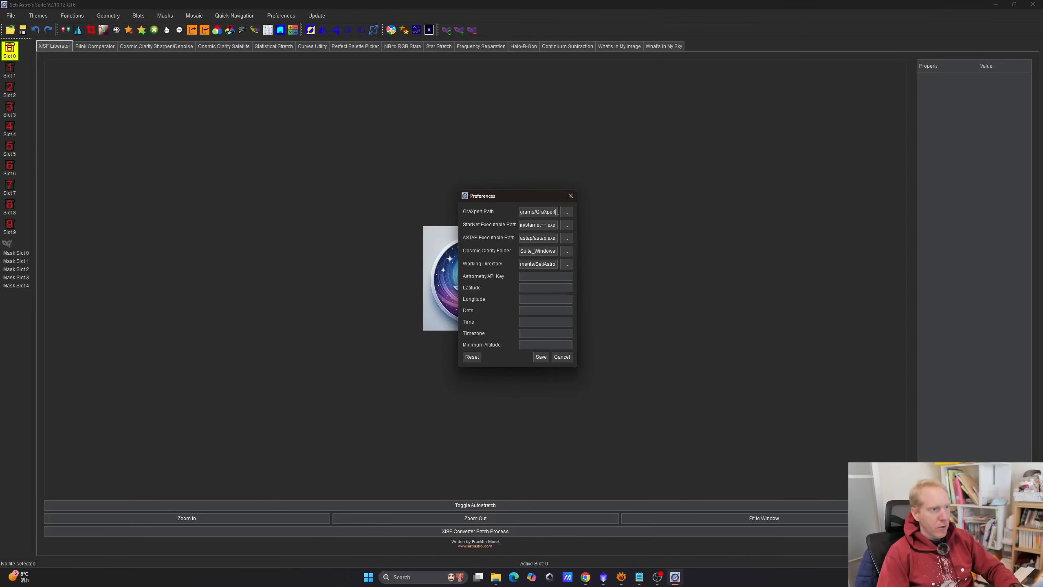
pyautogui.moveTo(538, 210); pyautogui.dragTo(491, 208)
pyautogui.moveTo(554, 227); pyautogui.dragTo(488, 225)
pyautogui.moveTo(551, 238); pyautogui.dragTo(455, 235)
pyautogui.moveTo(529, 251); pyautogui.dragTo(471, 244)
pyautogui.moveTo(545, 263); pyautogui.dragTo(473, 252)
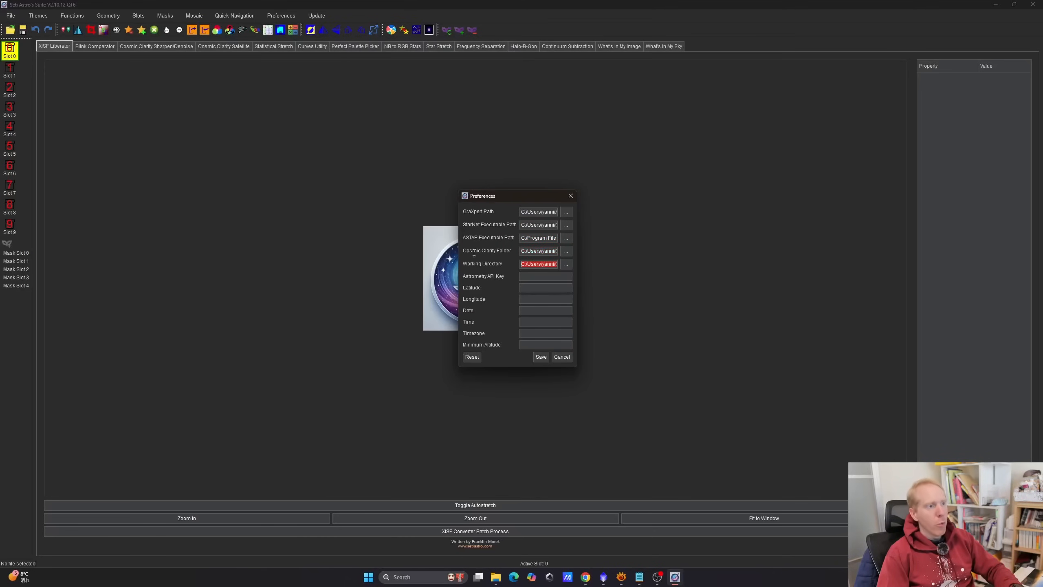
# Switch to File Explorer and extract CosmicClaritySuite_Windows.zip to its own folder inside SASDownloads
pyautogui.click(495, 577)
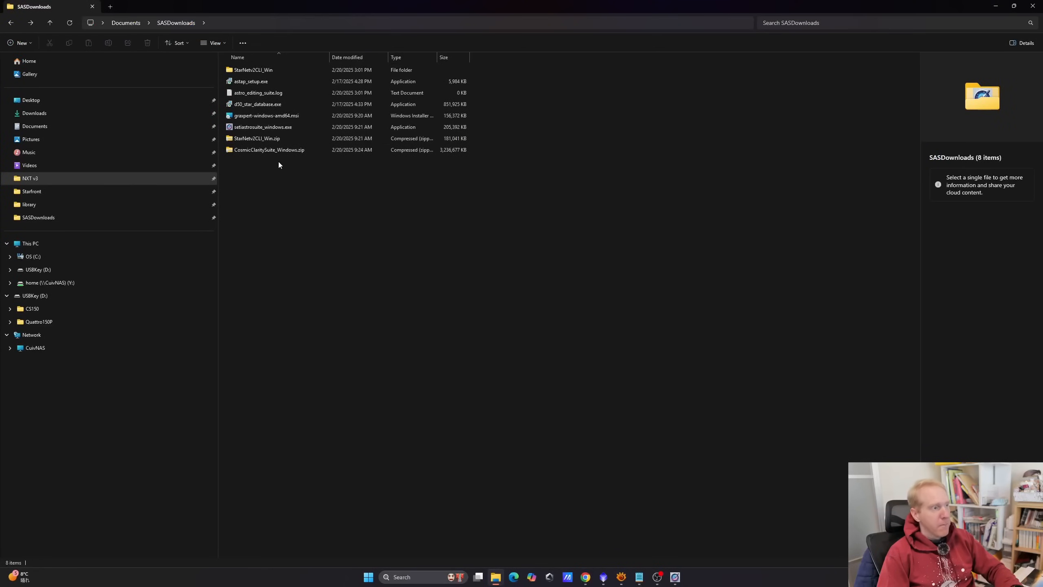
pyautogui.moveTo(284, 163); pyautogui.dragTo(244, 152)
pyautogui.click(270, 180)
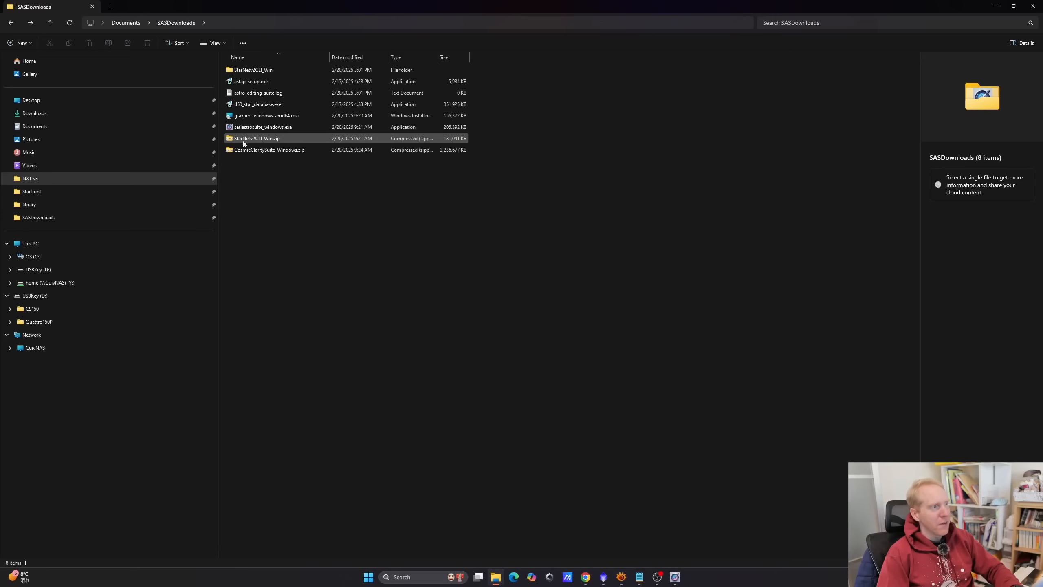
pyautogui.rightClick(256, 146)
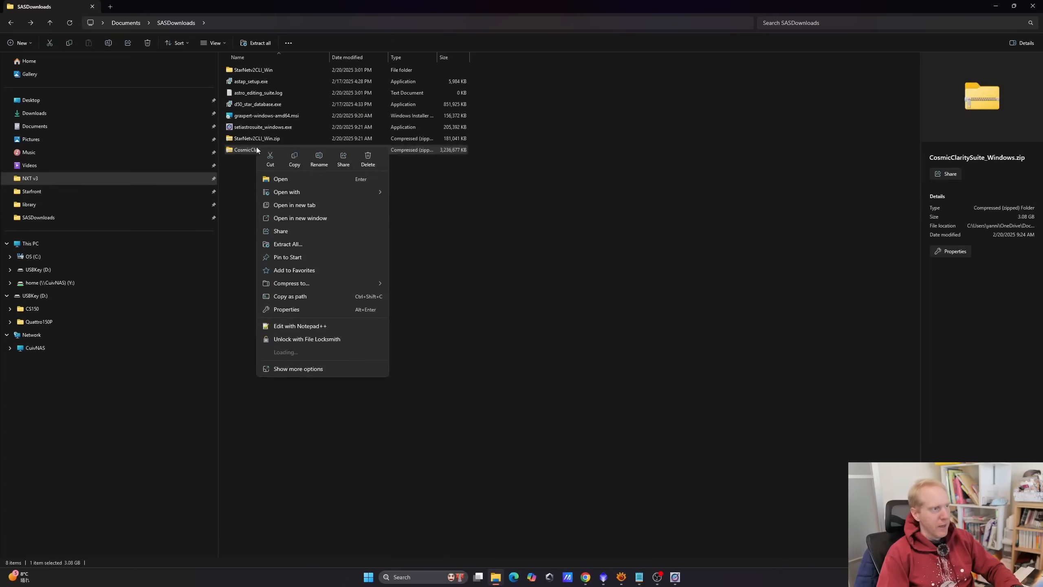
pyautogui.click(288, 244)
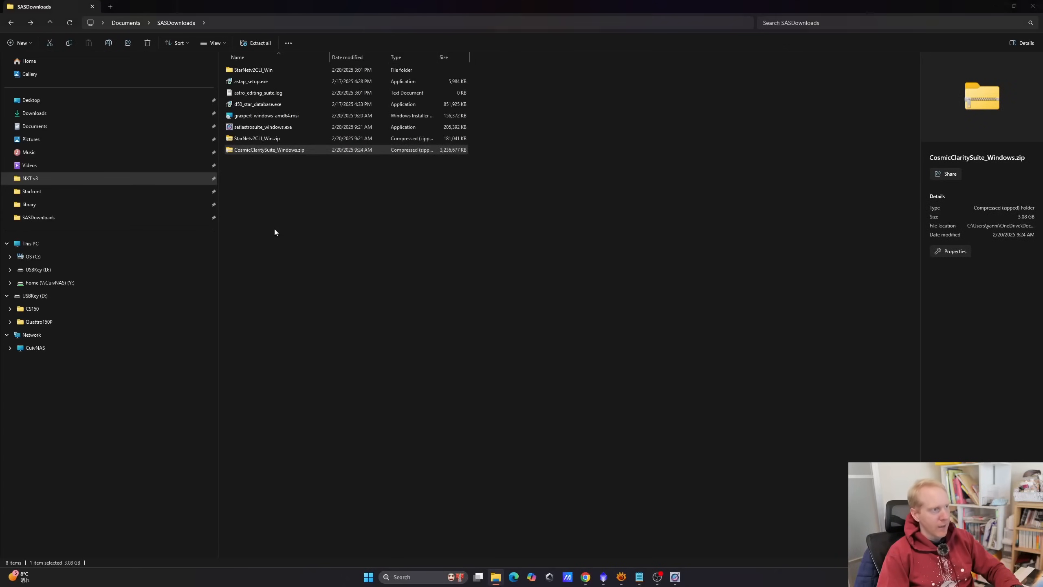
pyautogui.click(599, 366)
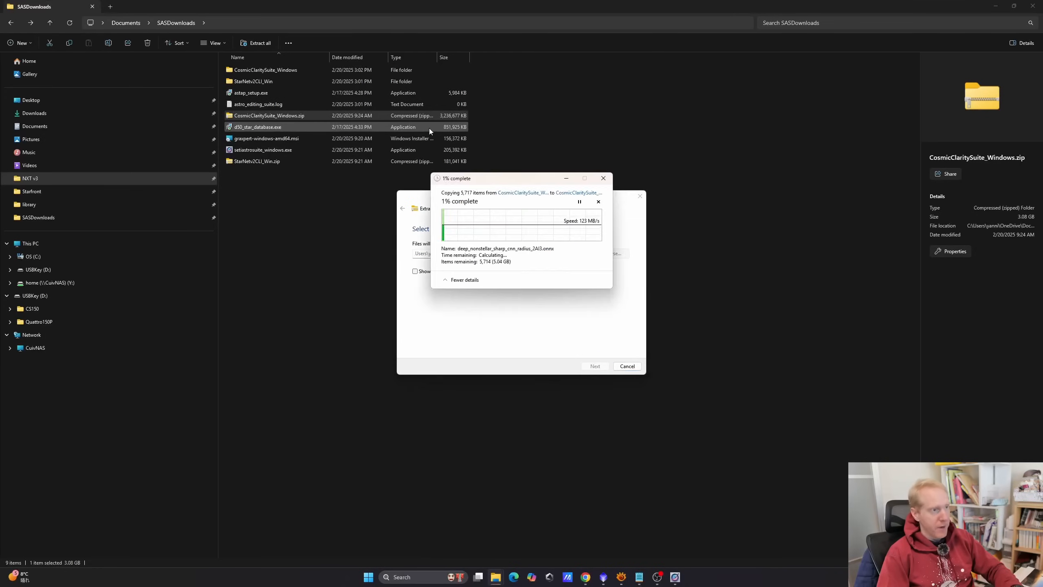
# Inspect the contents of the nested CosmicClaritySuite_Windows folder, and return to the Seti Astro's Suite preferences
pyautogui.doubleClick(246, 70)
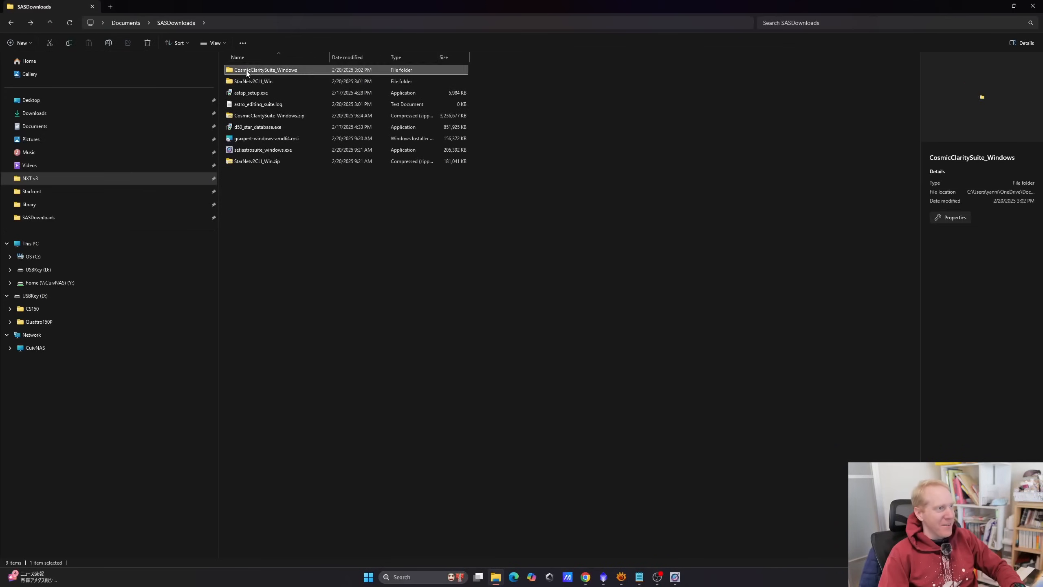
pyautogui.doubleClick(267, 70)
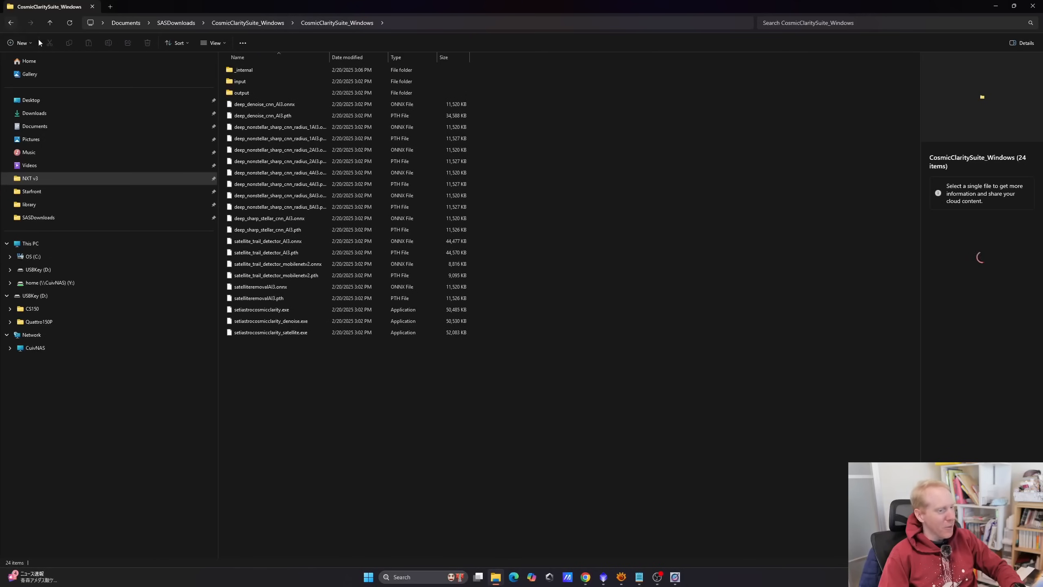
pyautogui.click(675, 583)
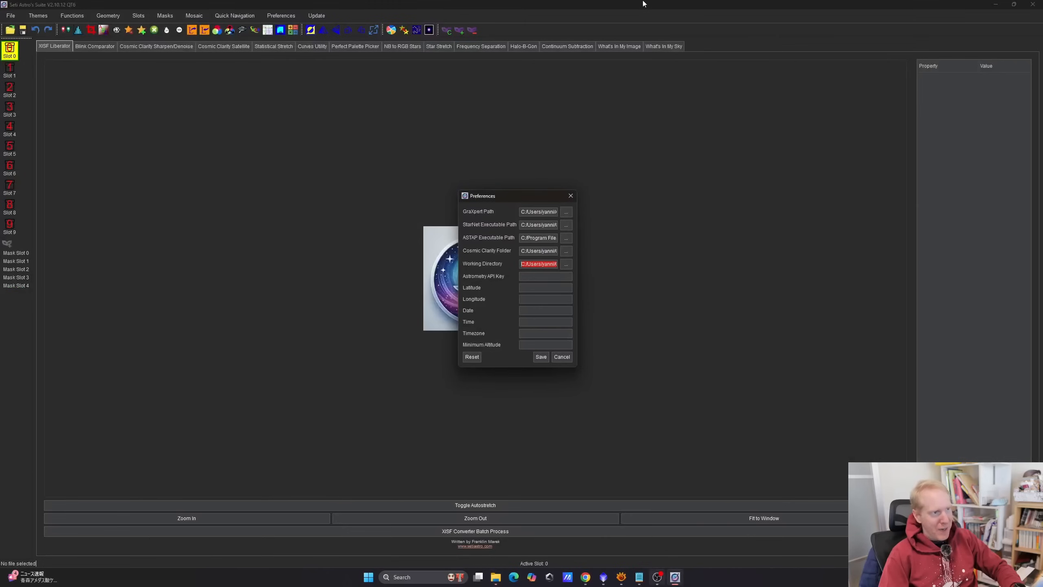
# Reopen the preferences and examine the existing GraXpert and StarNet paths
pyautogui.click(570, 196)
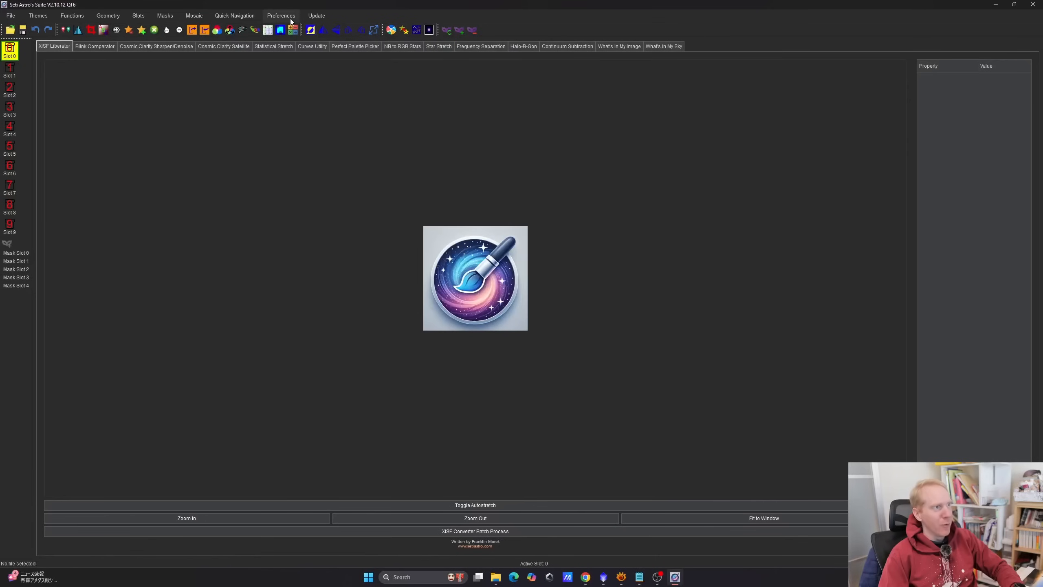
pyautogui.click(275, 16)
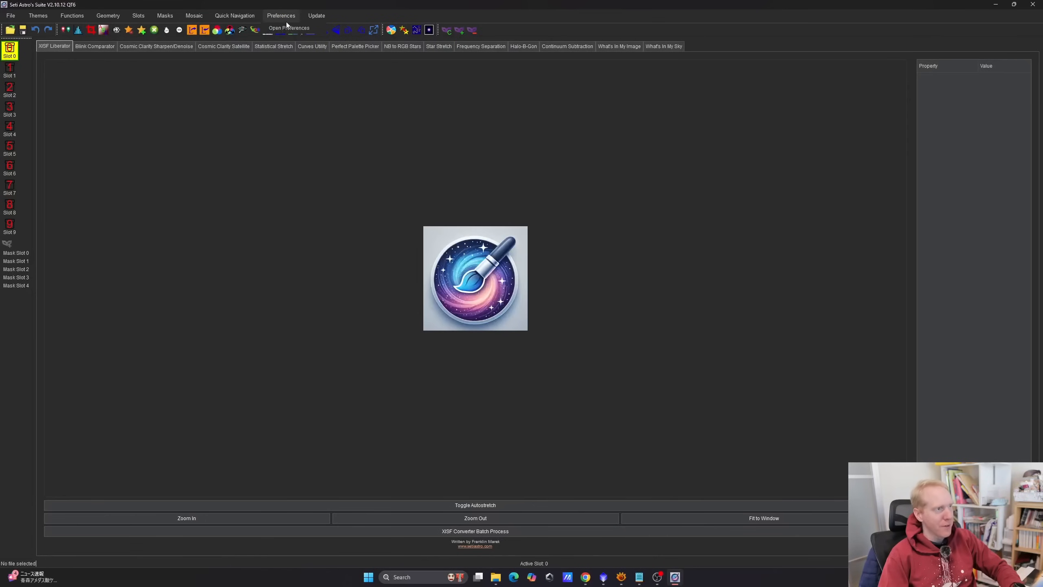
pyautogui.click(288, 28)
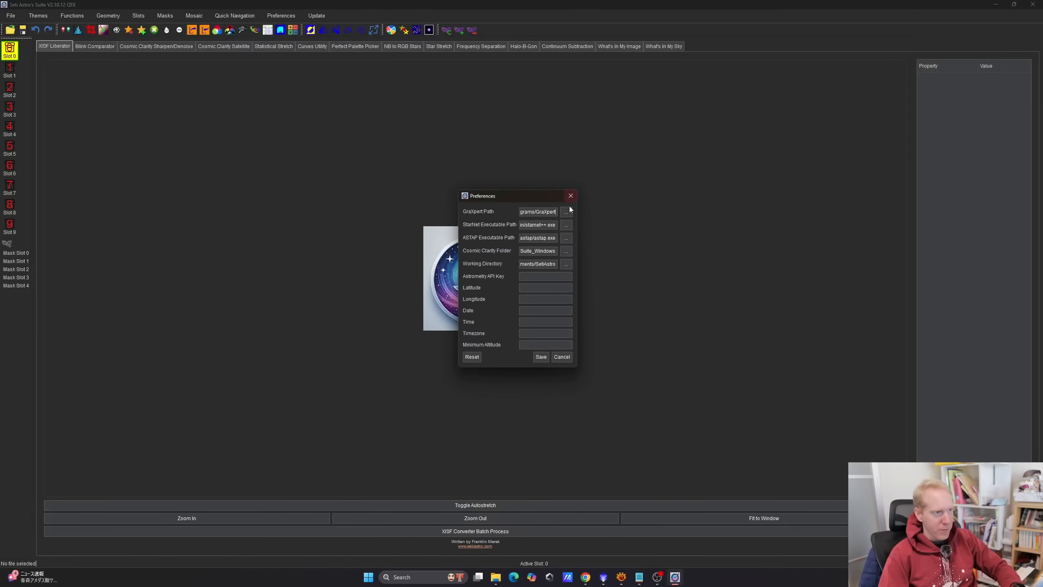
pyautogui.moveTo(556, 212); pyautogui.dragTo(477, 212)
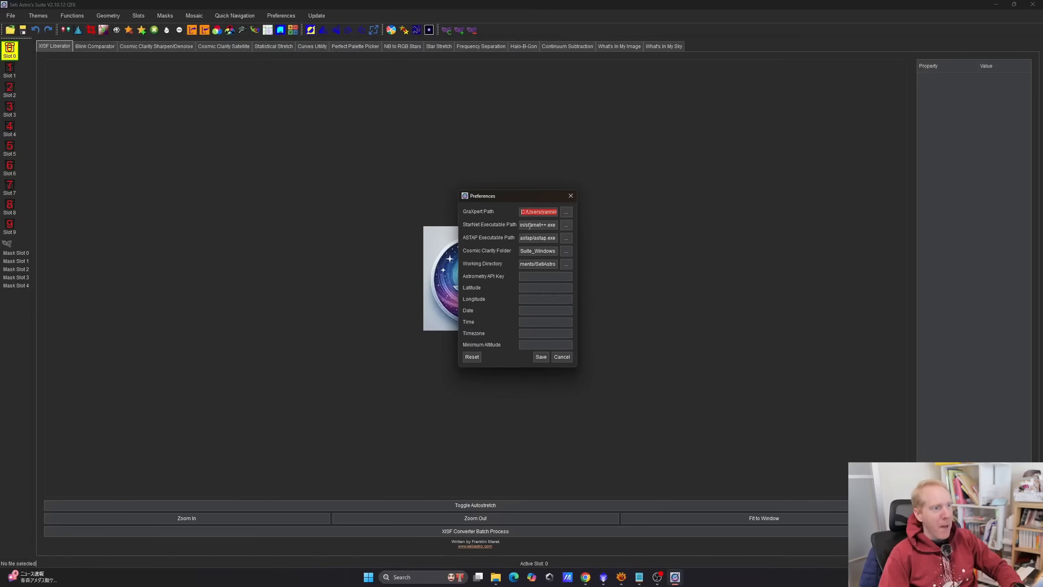
pyautogui.moveTo(549, 225); pyautogui.dragTo(493, 237)
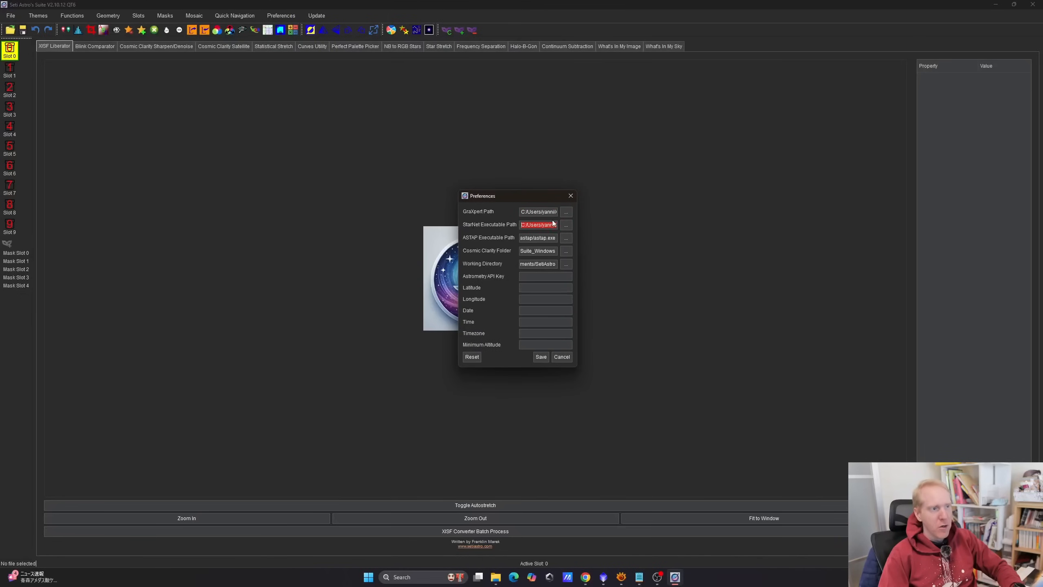
# Set the GraXpert path to the AppData\Local\Programs\GraXpert folder, using the path copied from the Notepad note
pyautogui.click(564, 212)
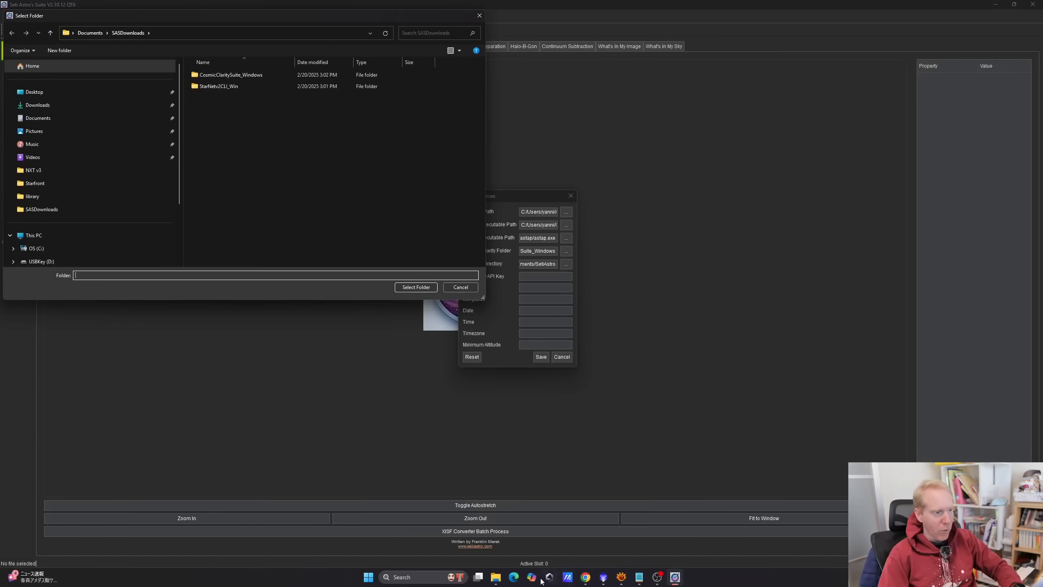
pyautogui.click(638, 577)
pyautogui.moveTo(541, 387); pyautogui.dragTo(311, 389)
pyautogui.hotkey('ctrl', 'c')
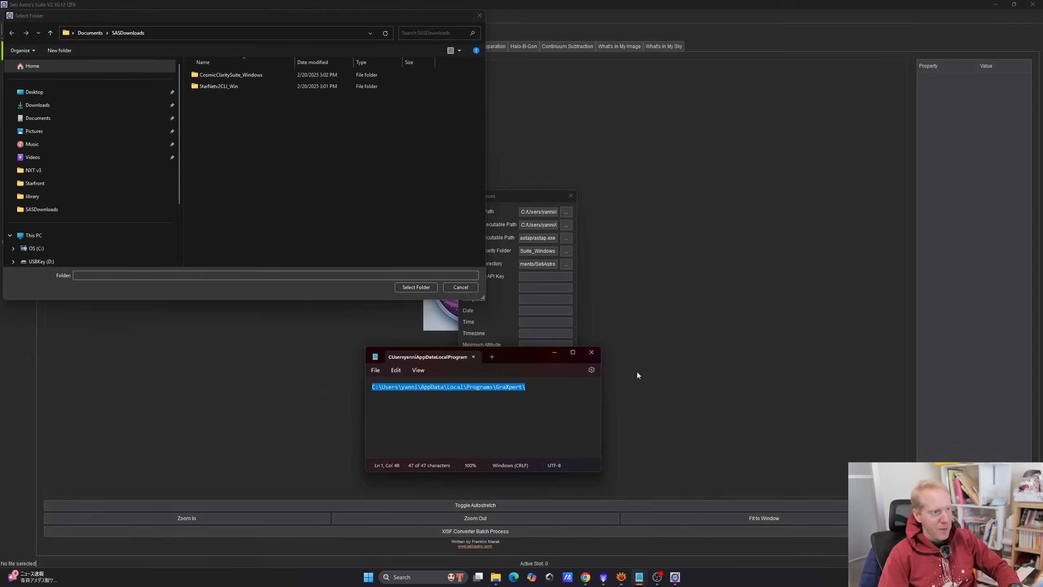
pyautogui.click(186, 286)
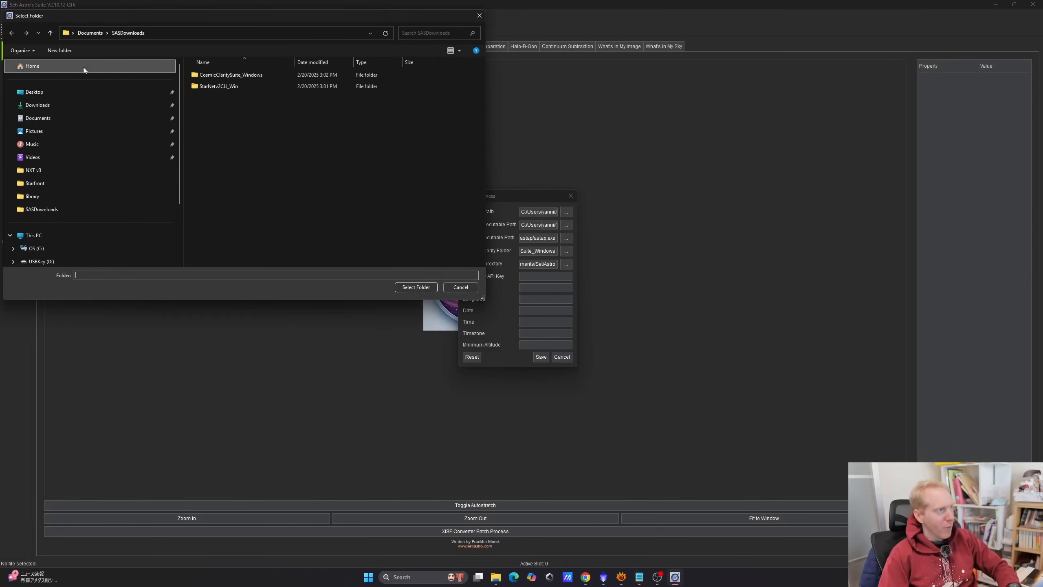
pyautogui.click(171, 32)
pyautogui.hotkey('ctrl', 'v')
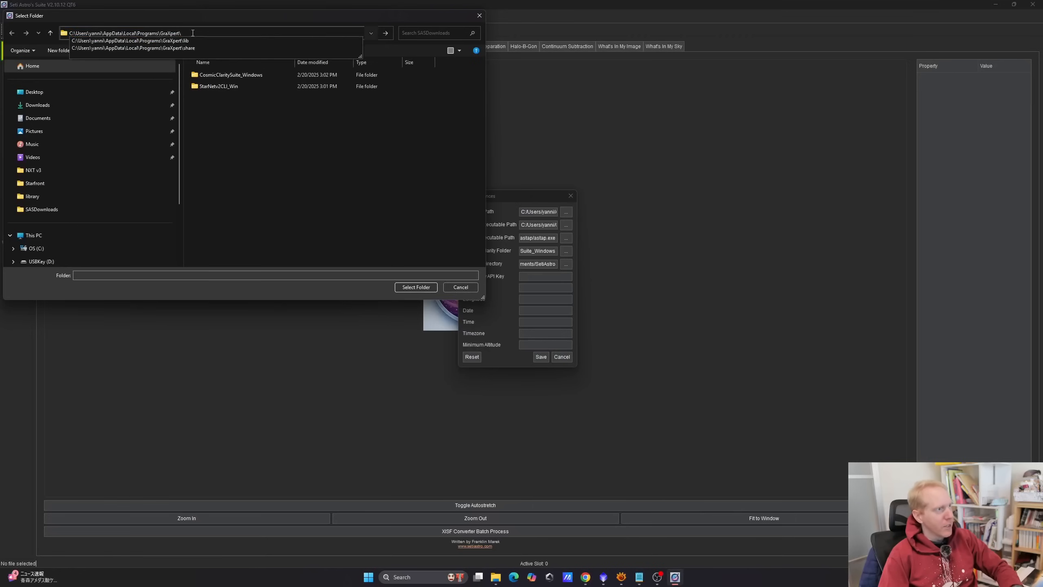
pyautogui.press('Return')
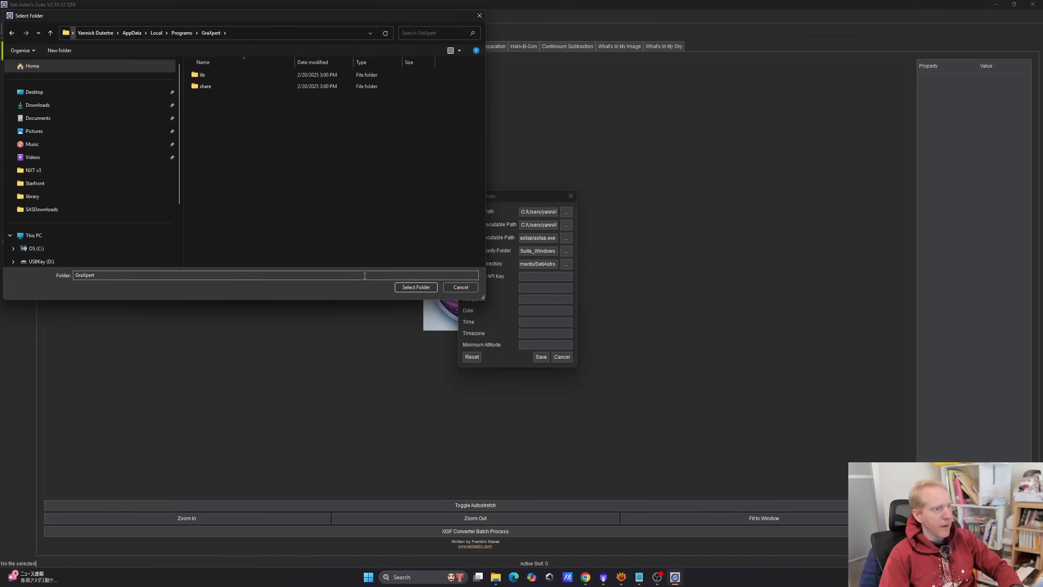
pyautogui.click(420, 288)
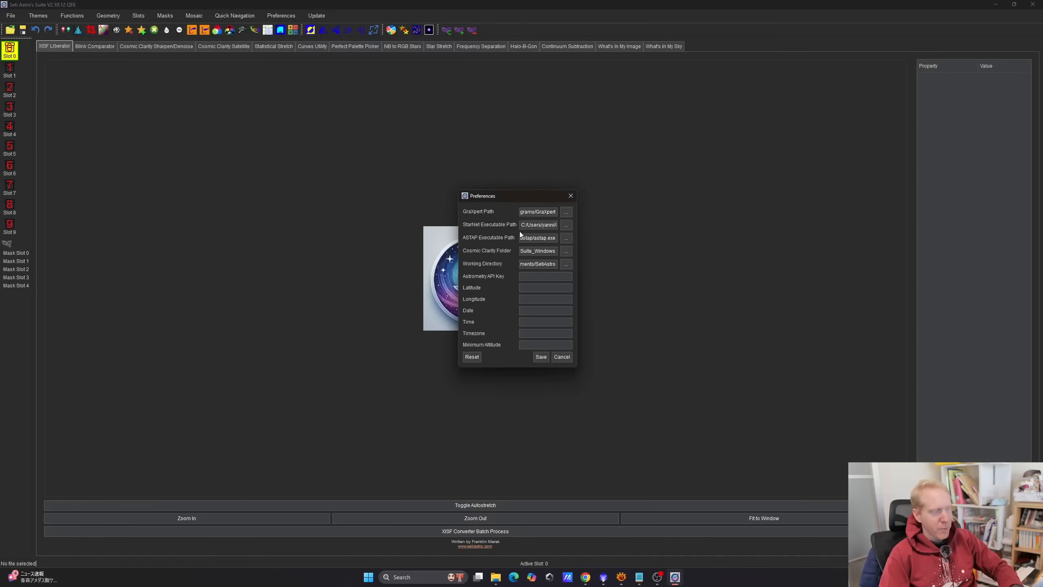
# Set the StarNet executable path to starnet++.exe in the nested StarNetv2CLI_Win folder inside SASDownloads
pyautogui.click(566, 225)
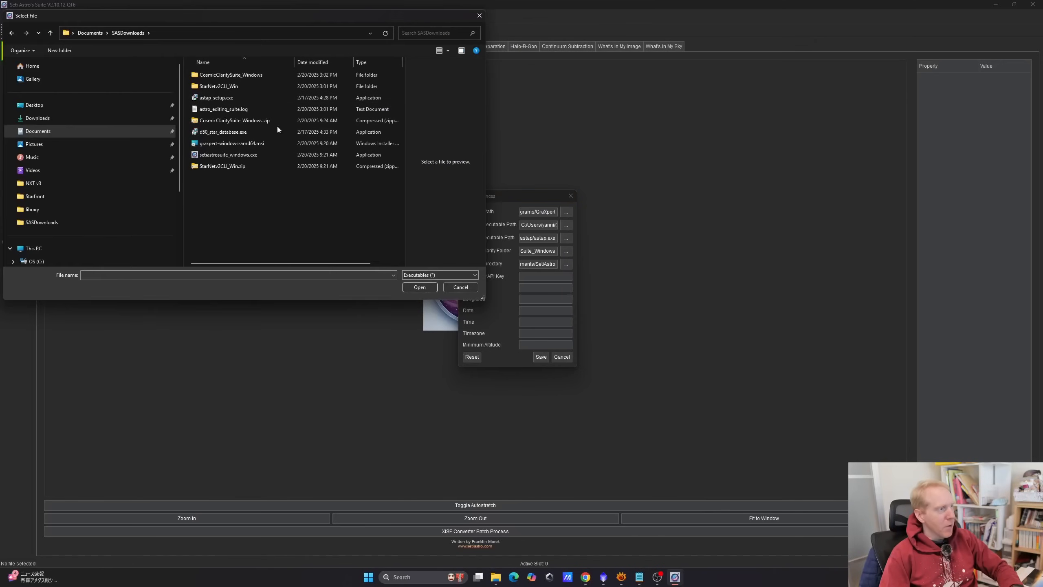
pyautogui.doubleClick(219, 85)
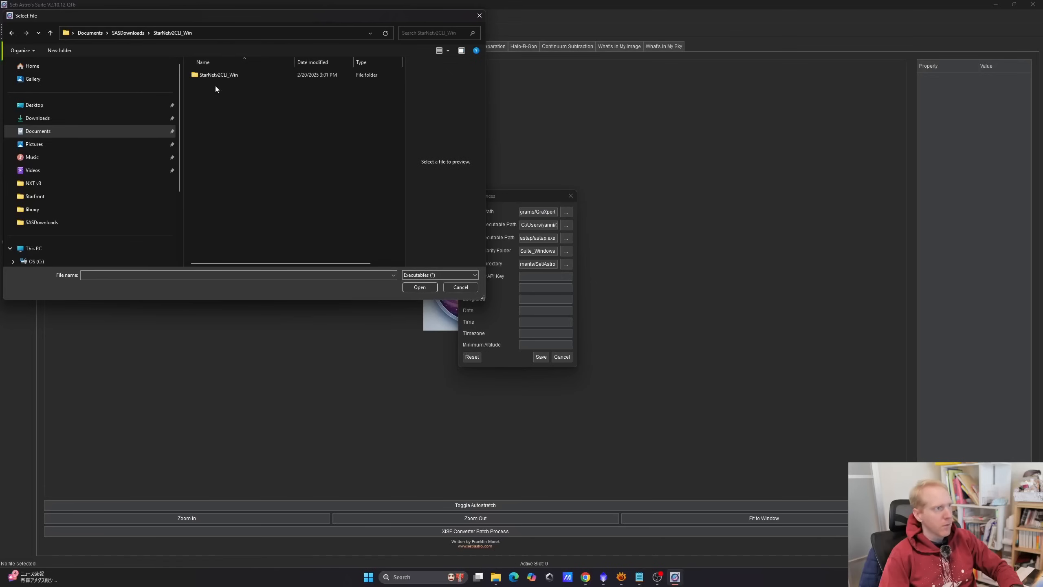
pyautogui.doubleClick(213, 77)
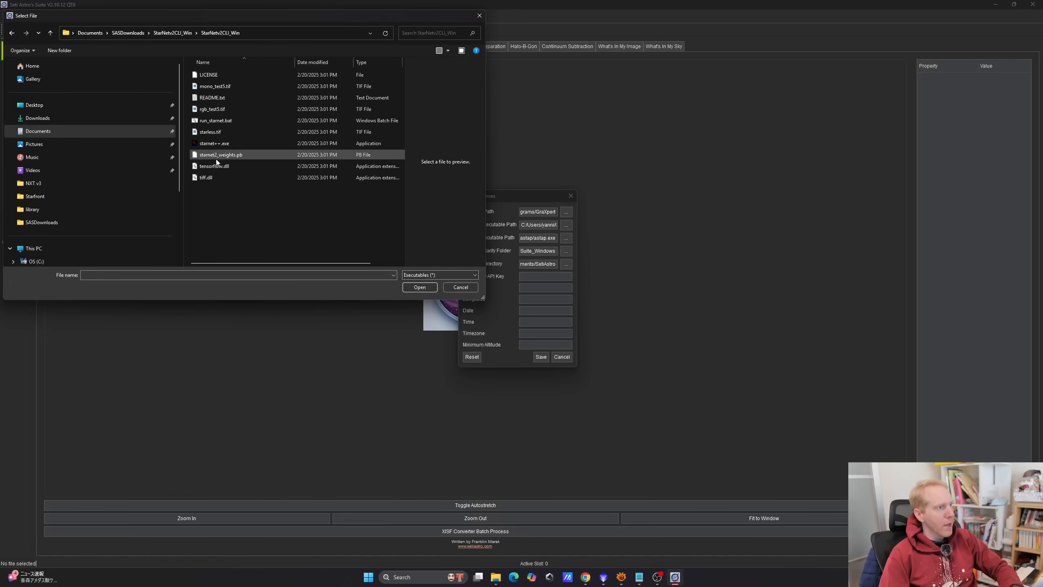
pyautogui.click(210, 144)
pyautogui.doubleClick(207, 144)
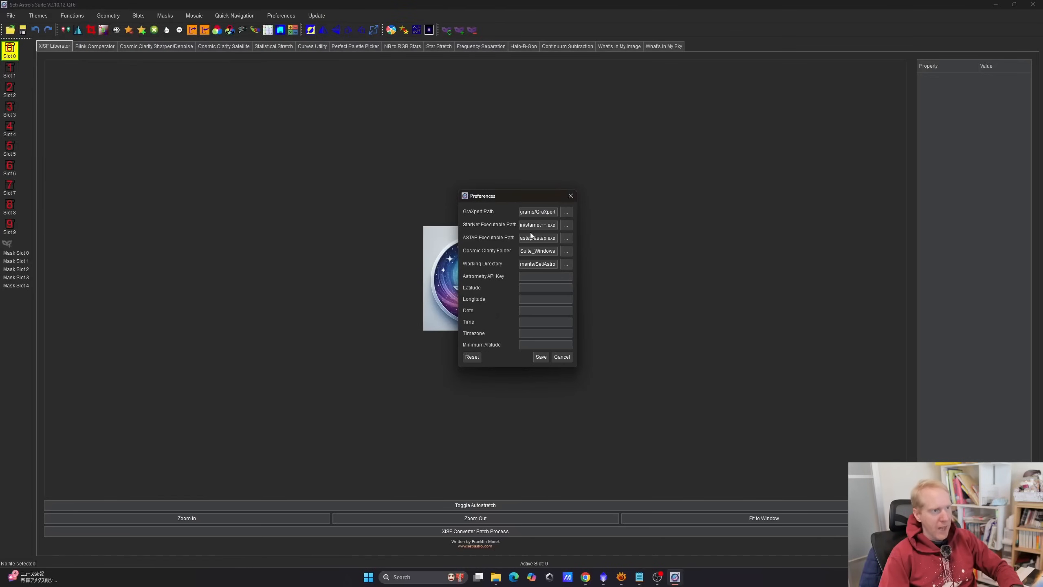
# Set the ASTAP executable path to astap.exe in the astap folder under C:\Program Files
pyautogui.click(564, 242)
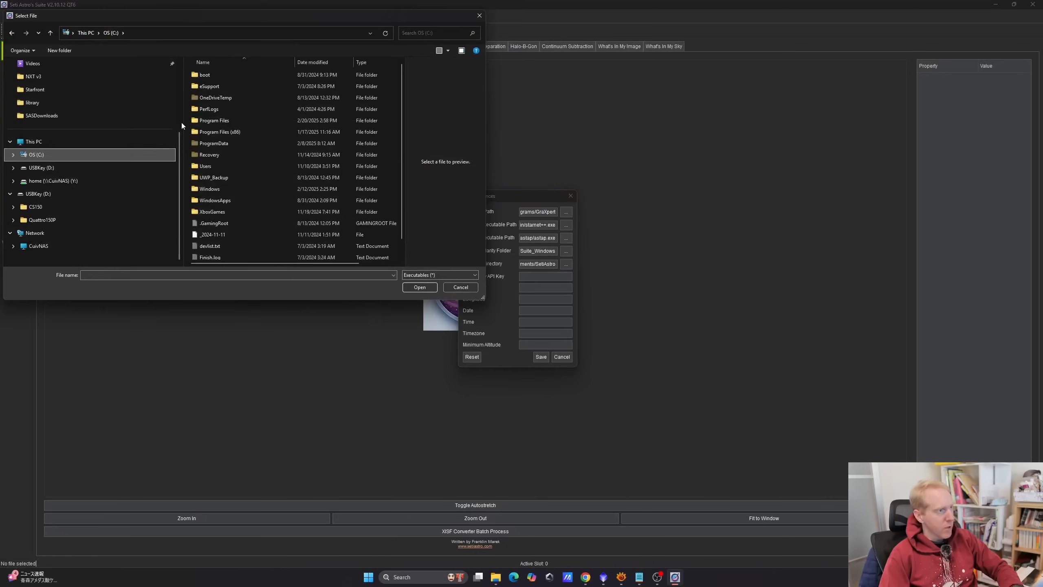
pyautogui.doubleClick(216, 120)
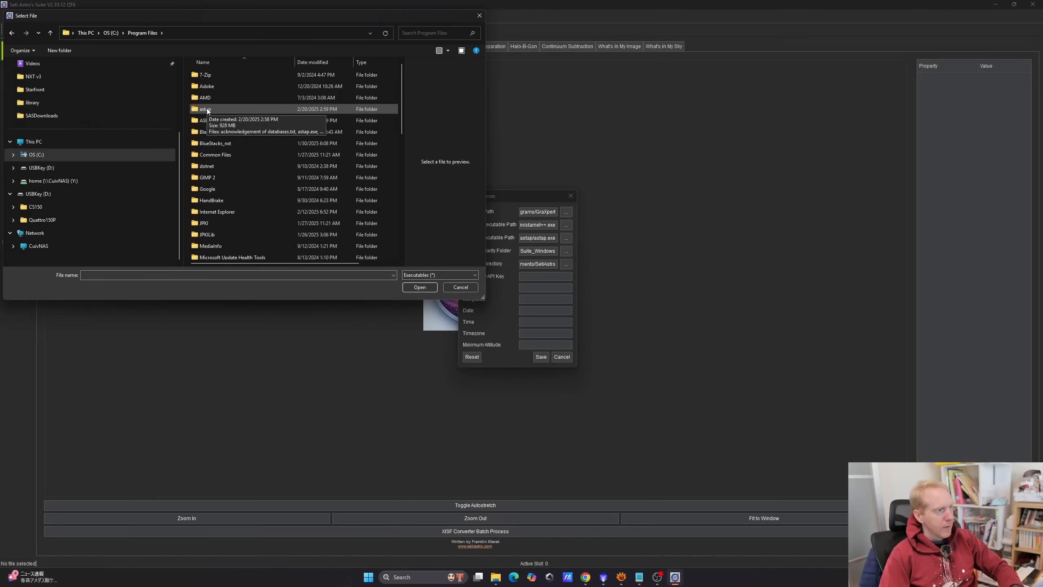
pyautogui.doubleClick(208, 109)
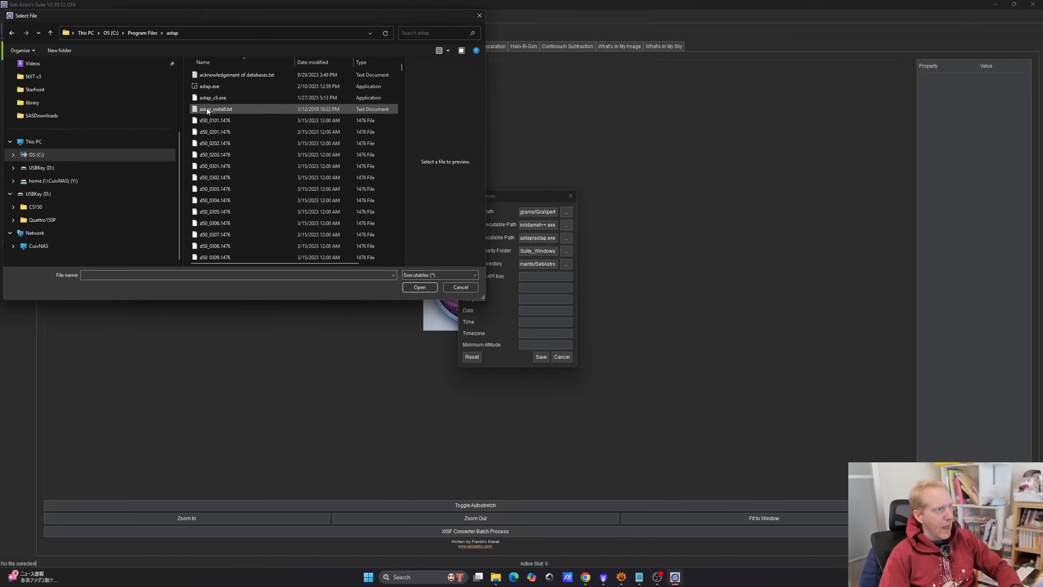
pyautogui.doubleClick(216, 86)
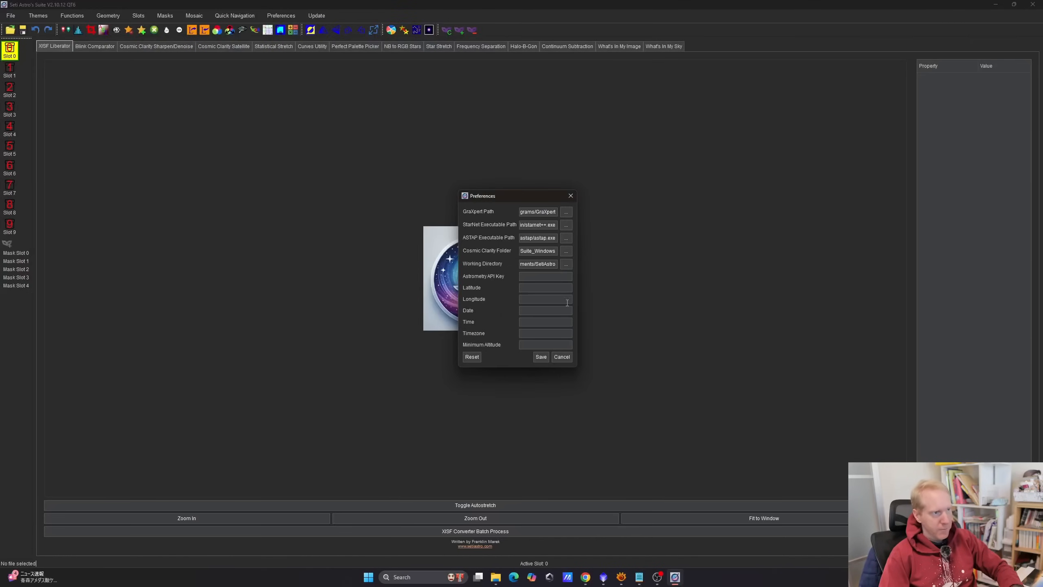
# Set the Cosmic Clarity folder to the nested CosmicClaritySuite_Windows folder inside SASDownloads
pyautogui.click(563, 258)
pyautogui.doubleClick(218, 75)
pyautogui.doubleClick(218, 75)
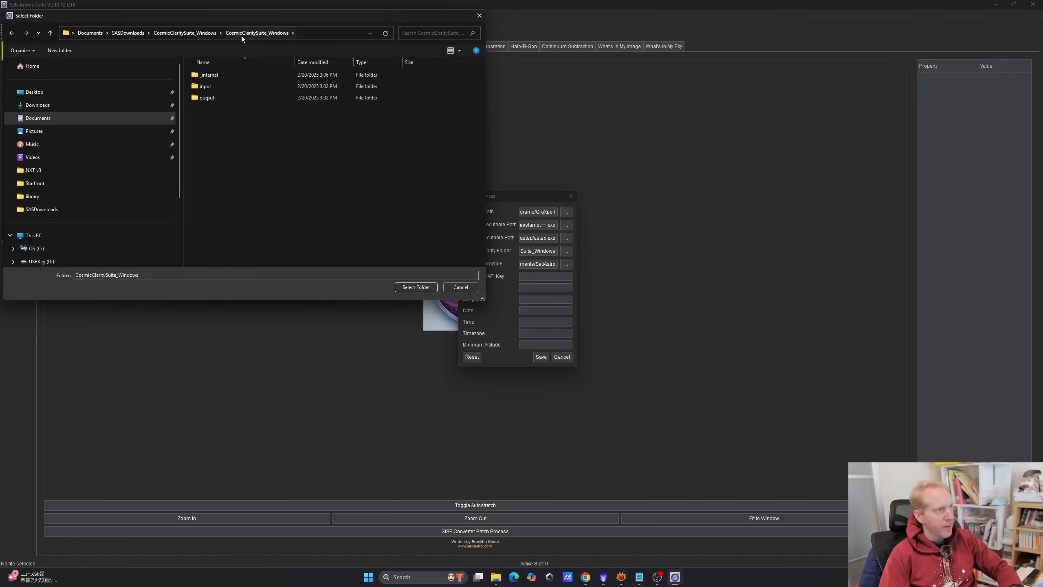
pyautogui.click(415, 286)
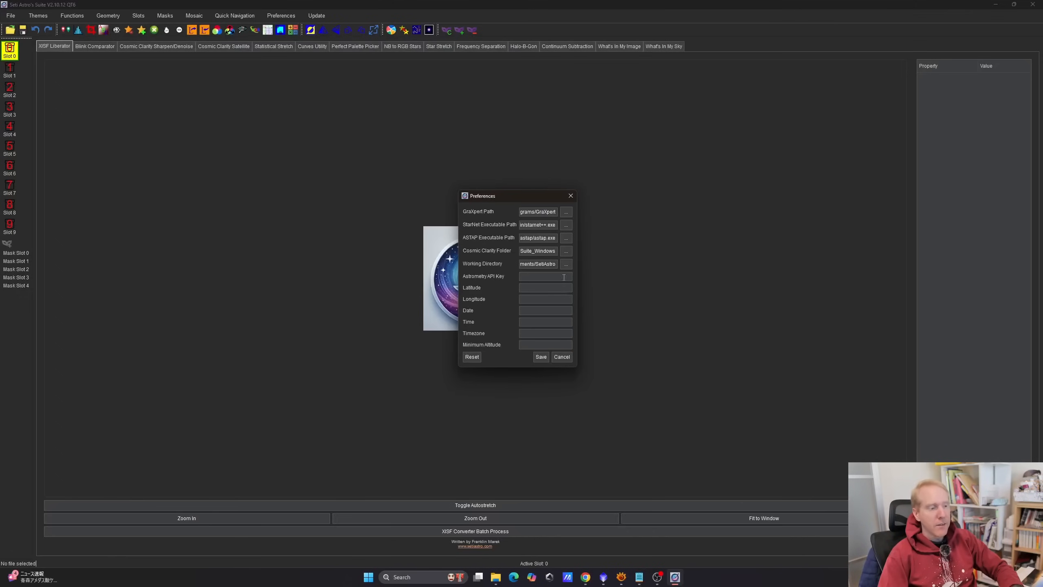
# Switch to File Explorer and create a new folder named Temp inside SASDownloads
pyautogui.click(495, 577)
pyautogui.hotkey('alt', 'Left')
pyautogui.moveTo(306, 222); pyautogui.dragTo(237, 67)
pyautogui.rightClick(302, 233)
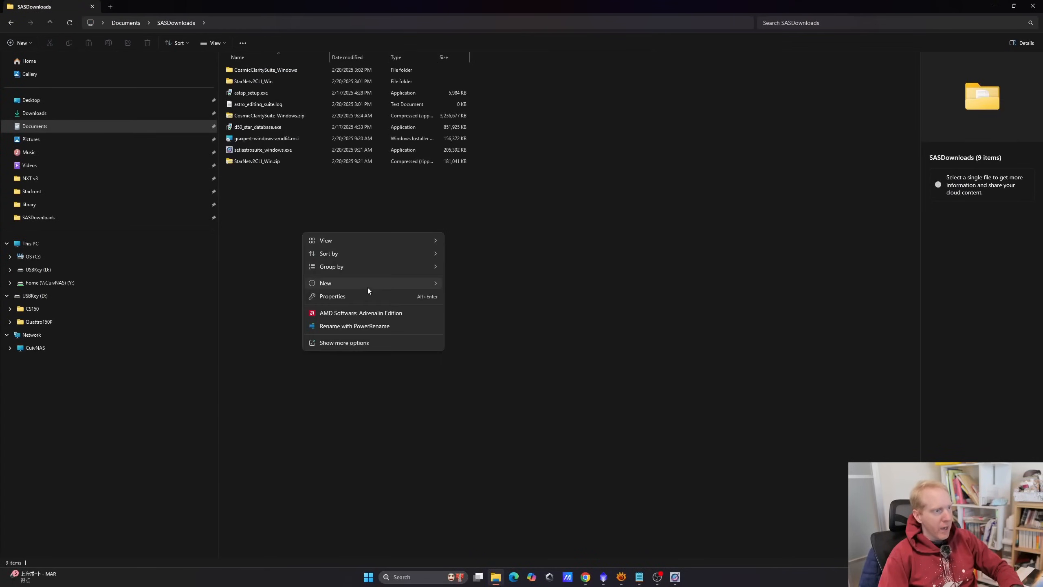
pyautogui.moveTo(349, 285)
pyautogui.click(485, 284)
pyautogui.write('Temp')
pyautogui.press('Return')
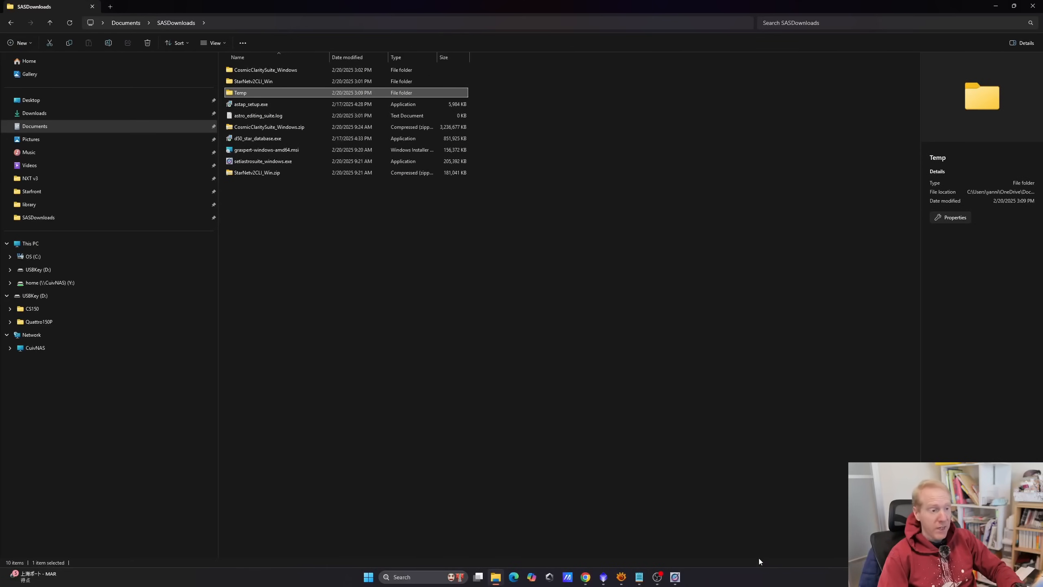
# Return to Seti Astro's Suite, set the working directory to the Temp folder inside SASDownloads, and save the preferences
pyautogui.click(676, 577)
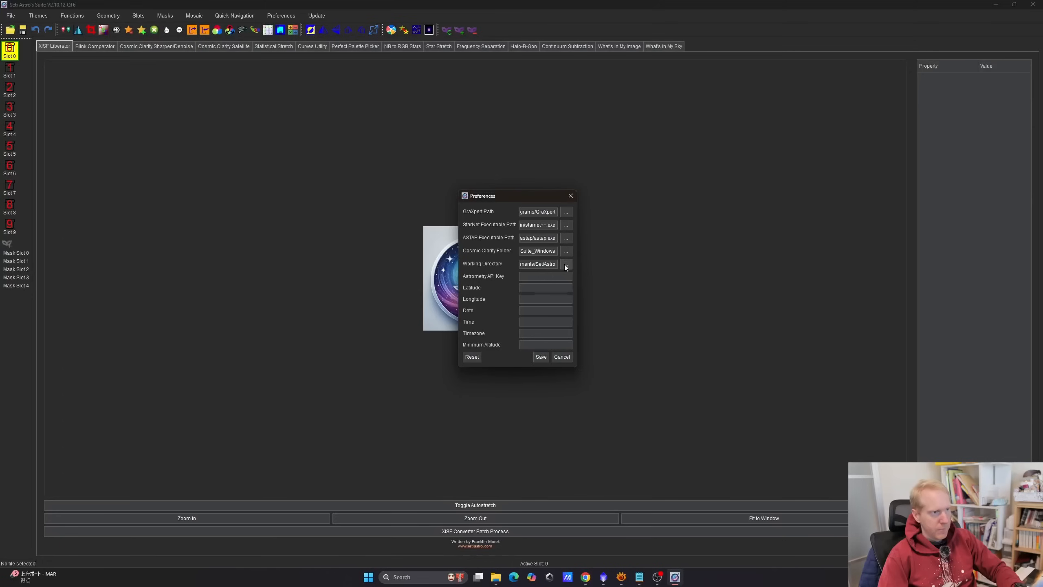
pyautogui.click(565, 264)
pyautogui.click(119, 33)
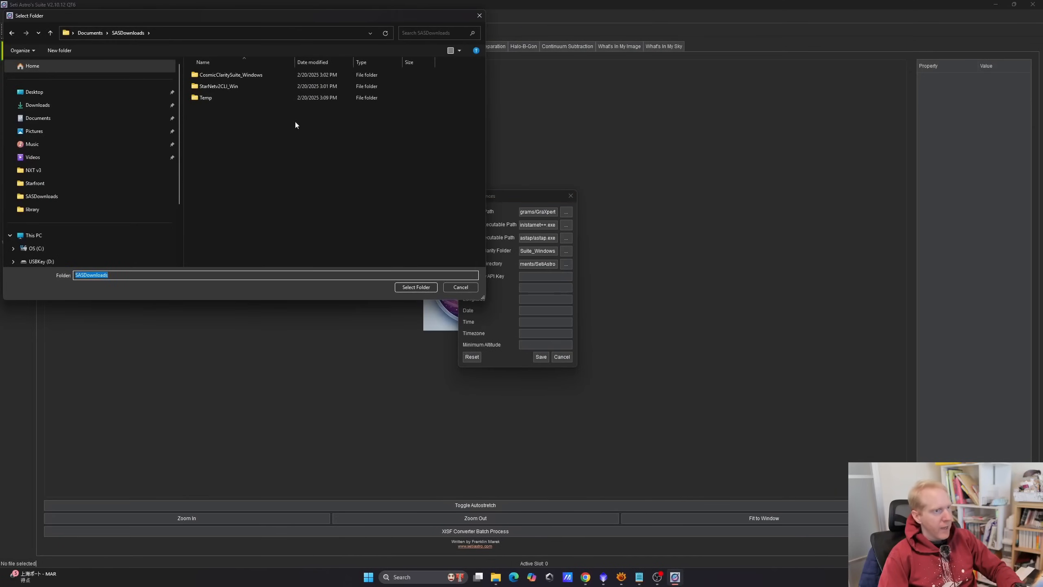
pyautogui.doubleClick(201, 99)
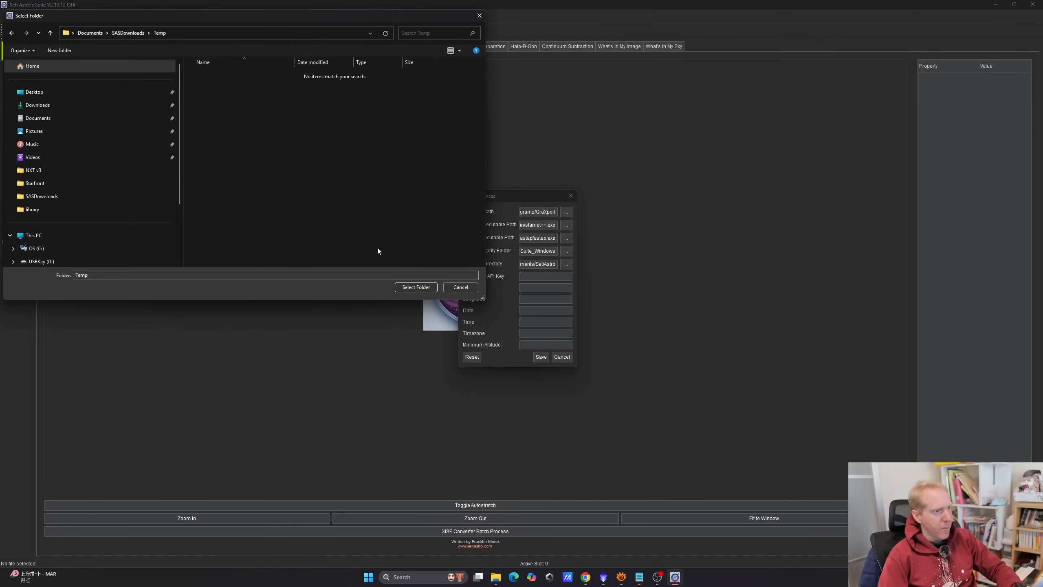
pyautogui.click(415, 286)
pyautogui.moveTo(556, 265); pyautogui.dragTo(530, 248)
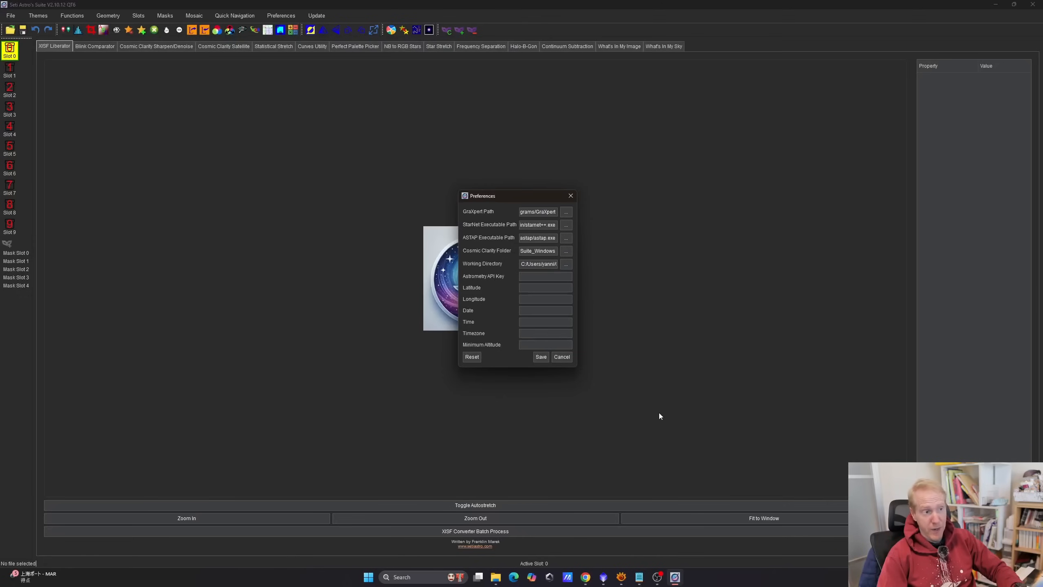
pyautogui.click(541, 357)
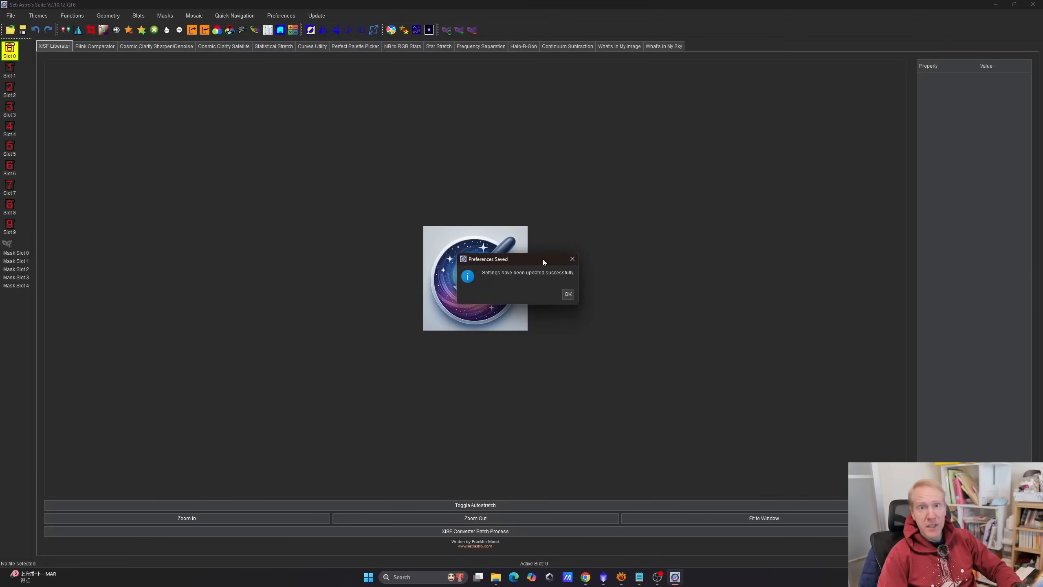
pyautogui.click(568, 293)
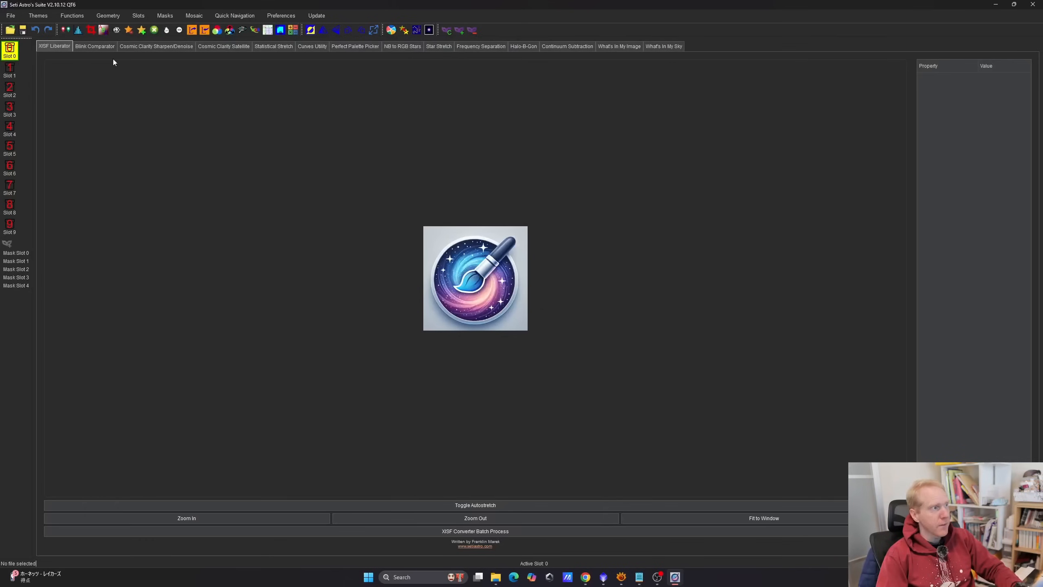
# View the Blink Comparator, and set the Cosmic Clarity Sharpen/Denoise folder to the nested CosmicClaritySuite_Windows folder inside SASDownloads
pyautogui.click(95, 45)
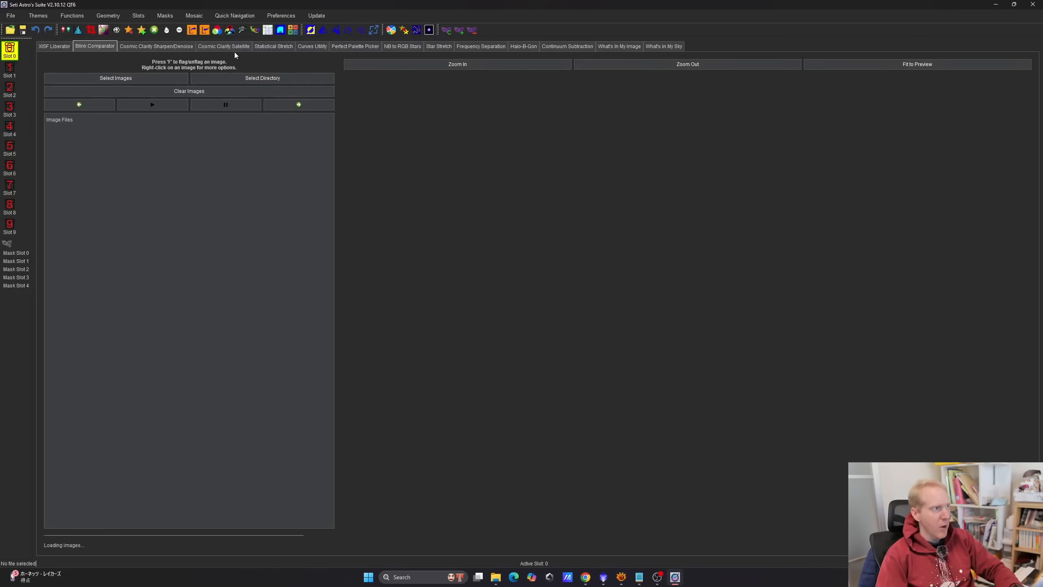
pyautogui.click(187, 47)
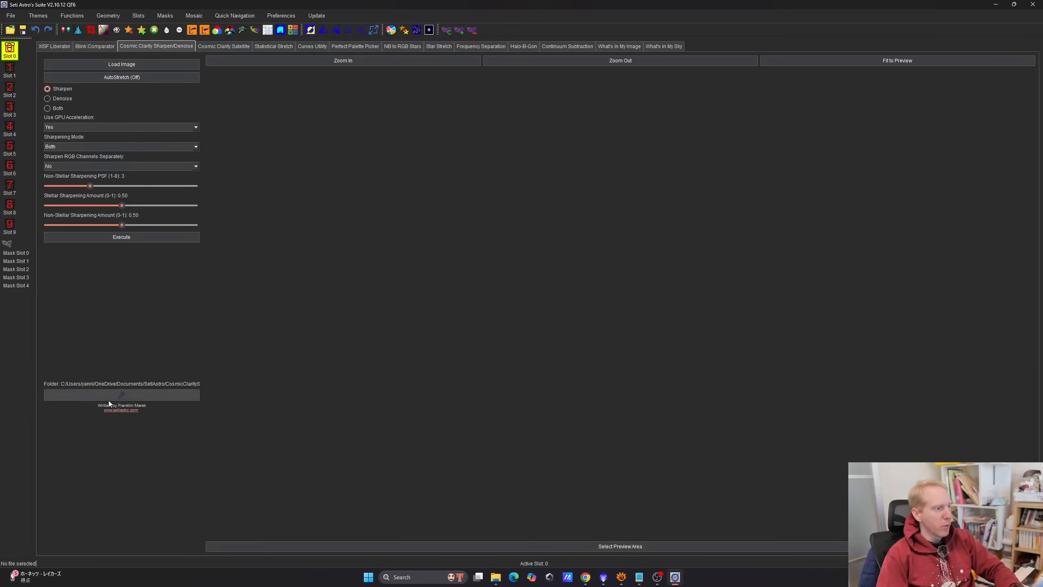
pyautogui.click(128, 396)
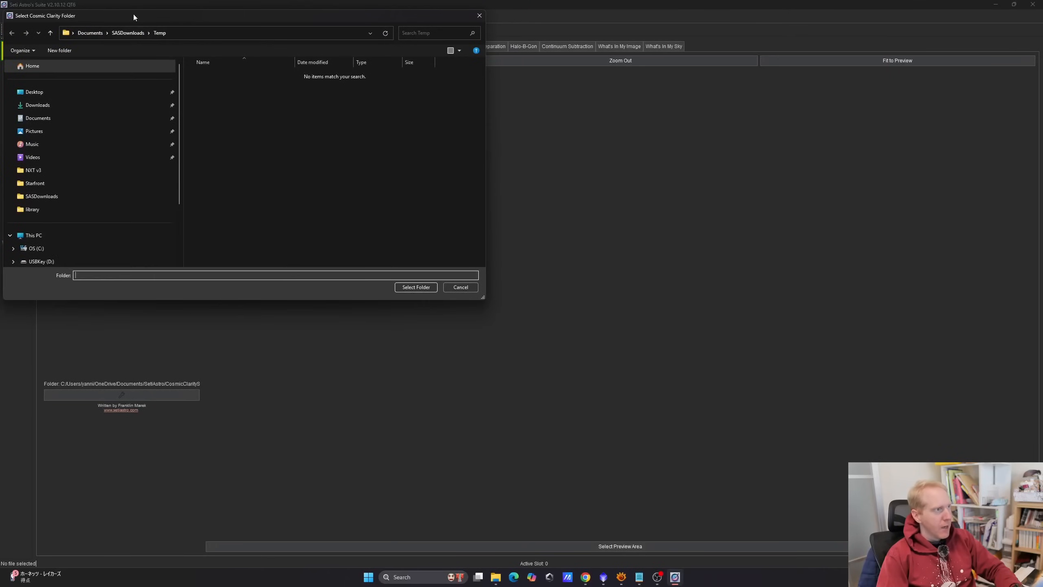
pyautogui.click(133, 33)
pyautogui.doubleClick(226, 75)
pyautogui.doubleClick(220, 76)
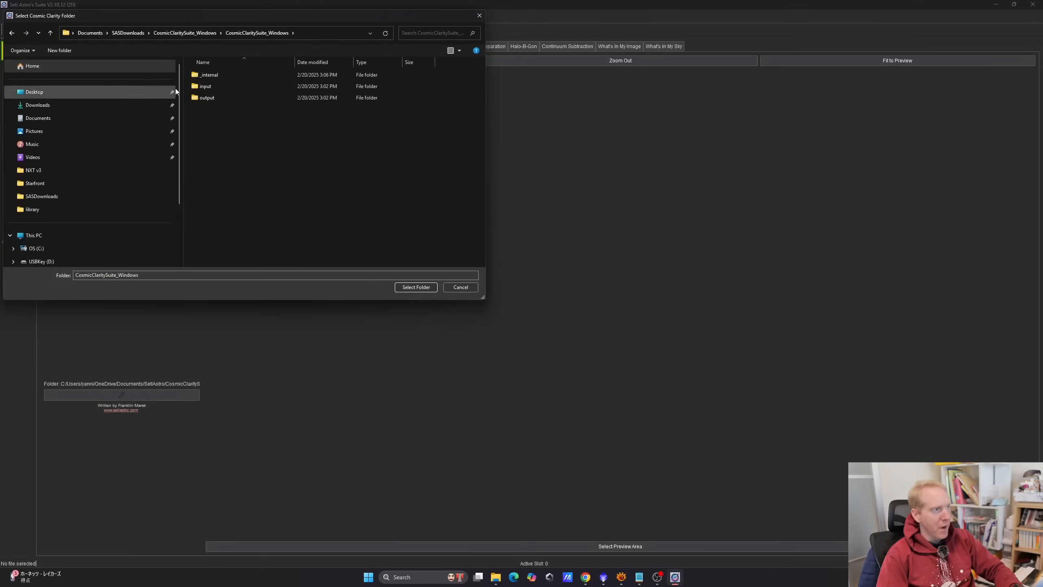
pyautogui.click(415, 287)
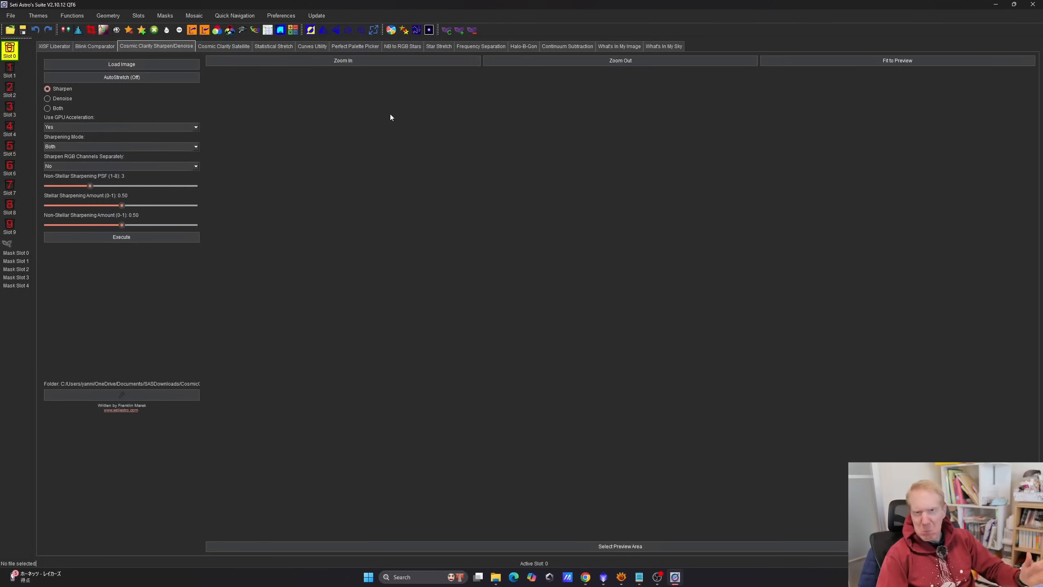
# View the Cosmic Clarity Satellite, Statistical Stretch, Curves Utility, Perfect Palette Picker, NB to RGB Stars and Star Stretch tools
pyautogui.click(224, 46)
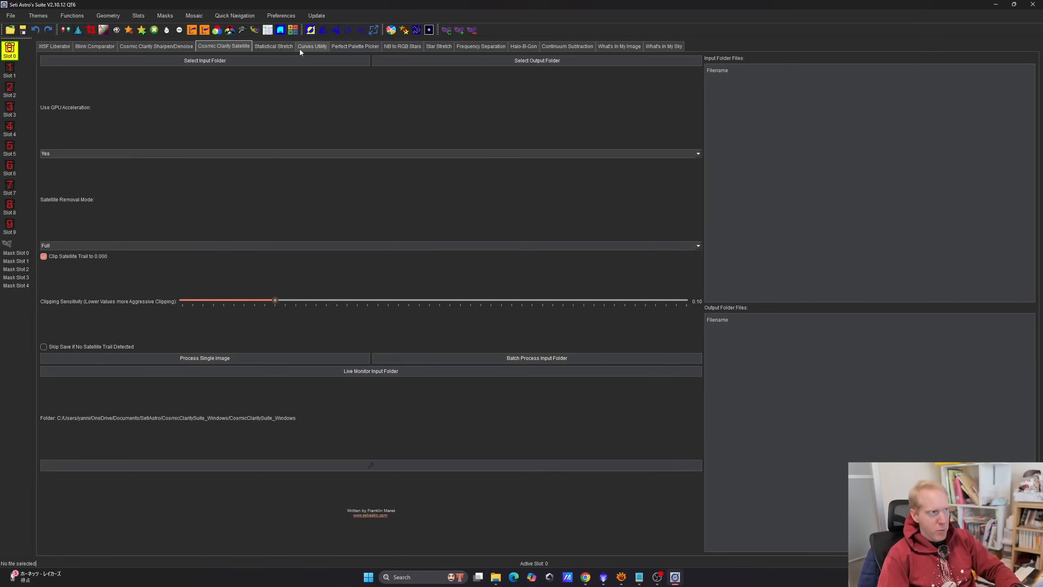
pyautogui.click(274, 46)
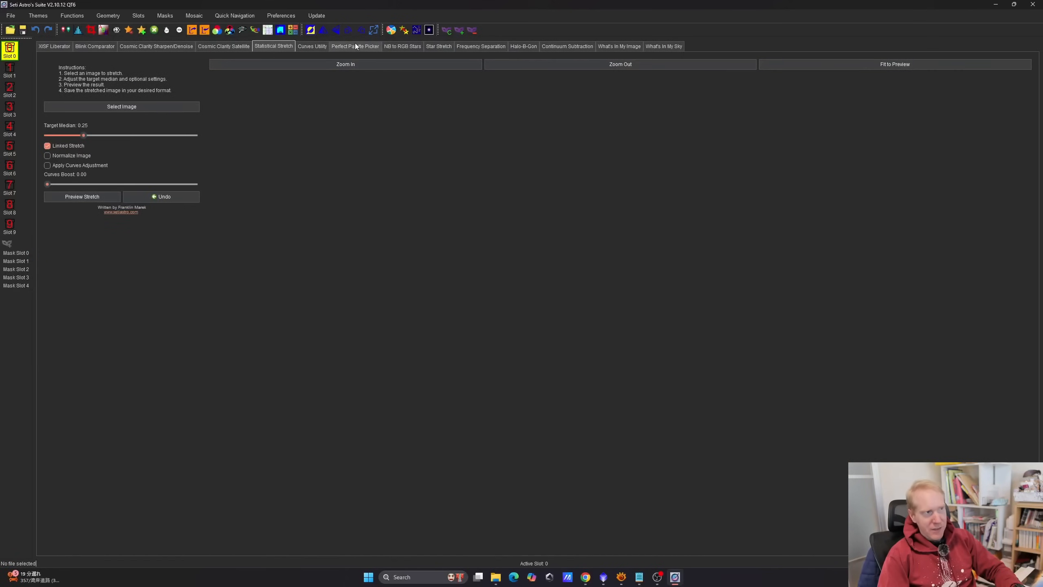
pyautogui.click(315, 46)
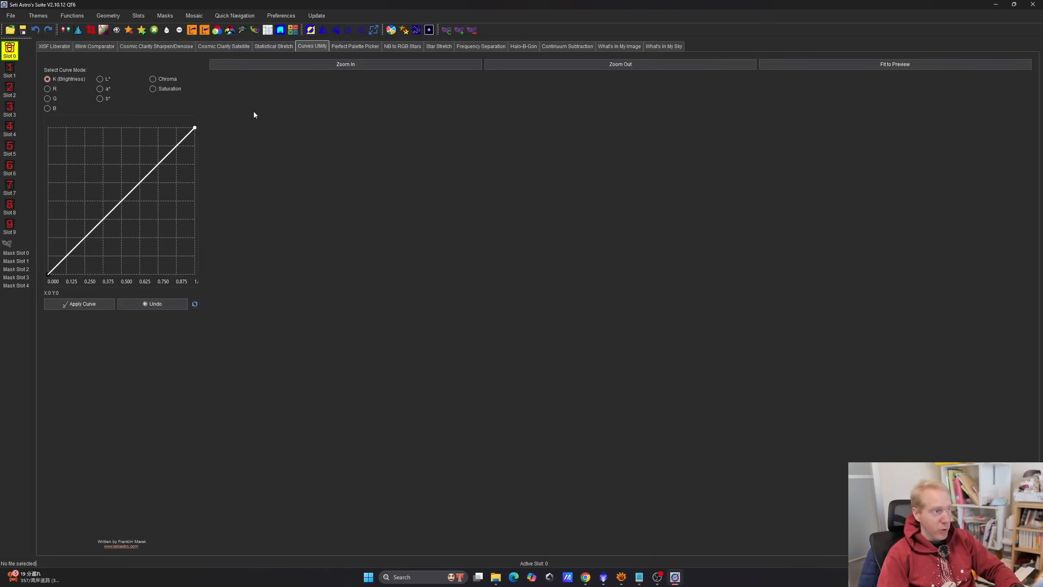
pyautogui.click(366, 46)
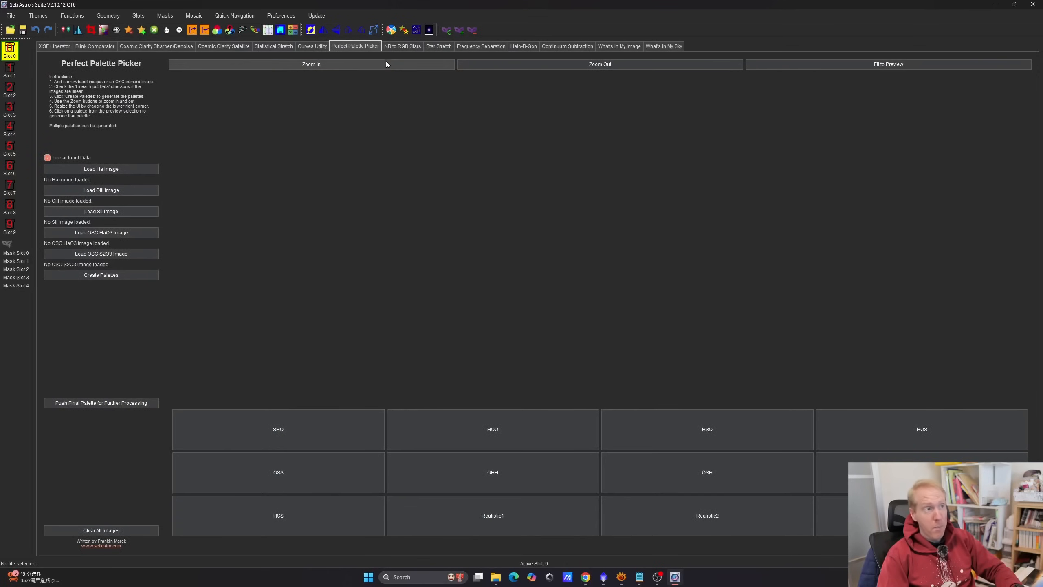
pyautogui.click(405, 47)
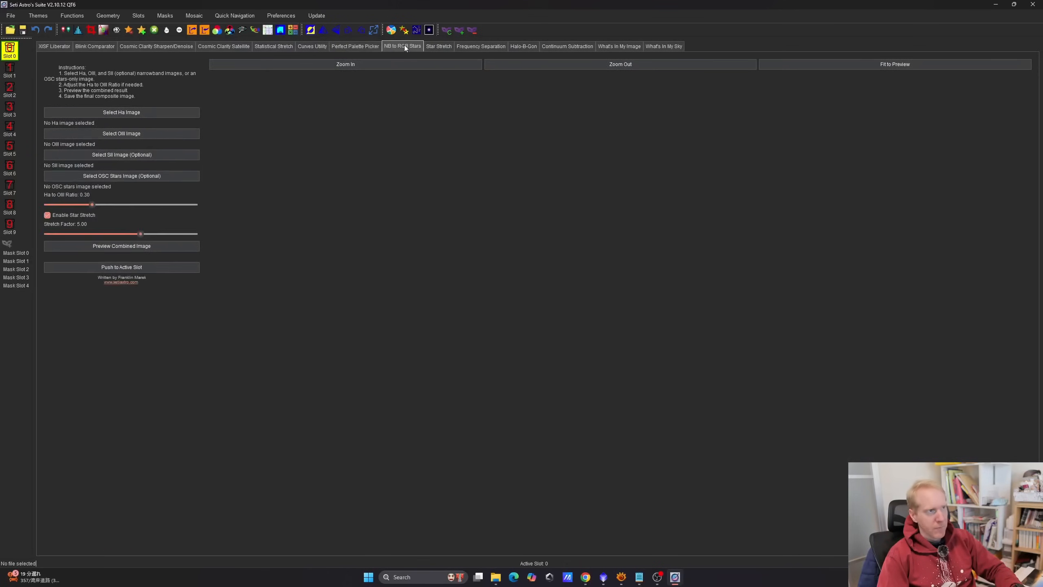
pyautogui.click(444, 49)
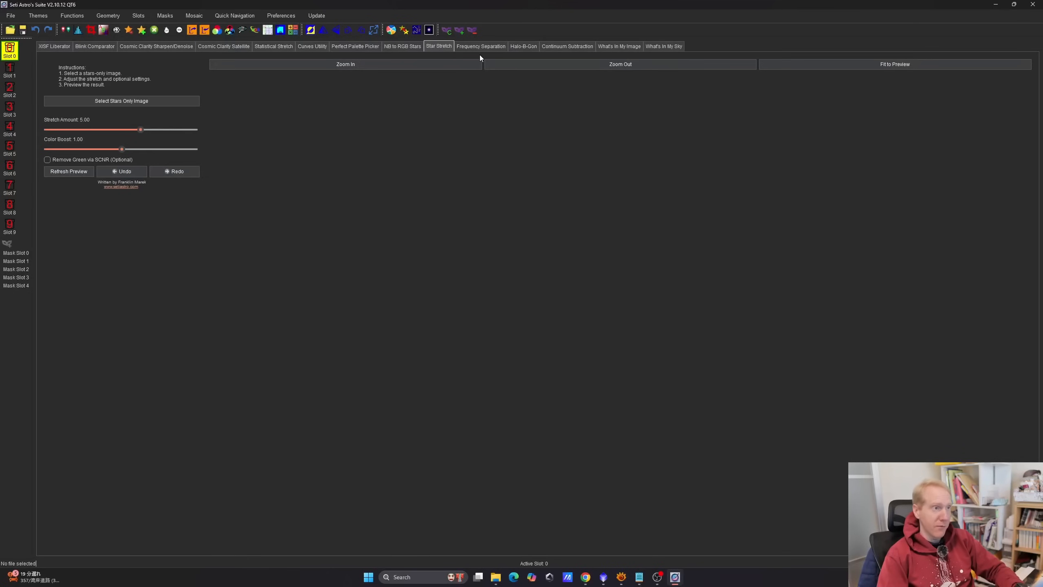
# View the Frequency Separation, Halo-B-Gon, Continuum Subtraction, What's In My Image and What's In My Sky tools, and return to XISF Liberator
pyautogui.click(495, 49)
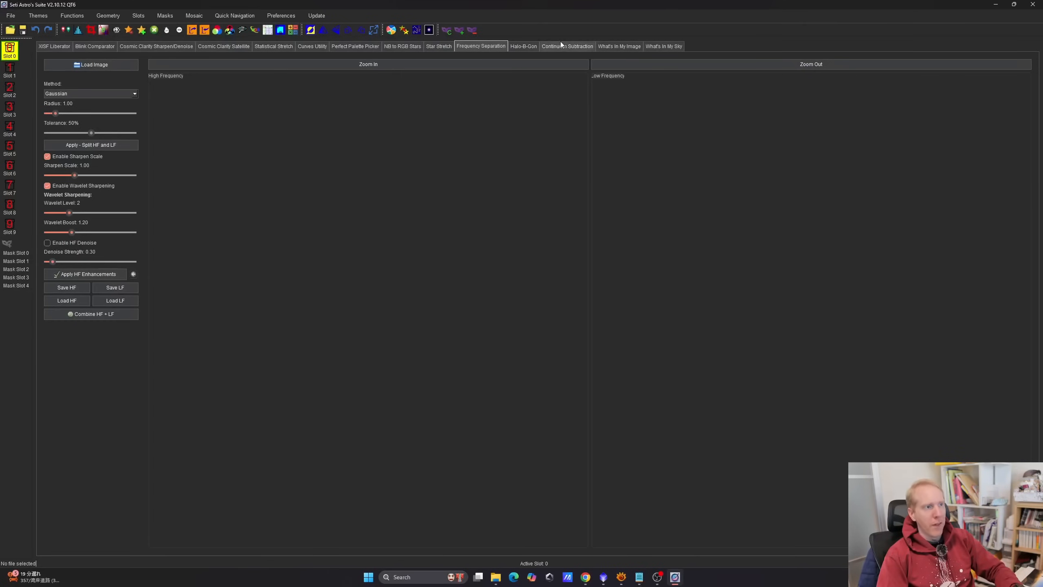
pyautogui.click(524, 45)
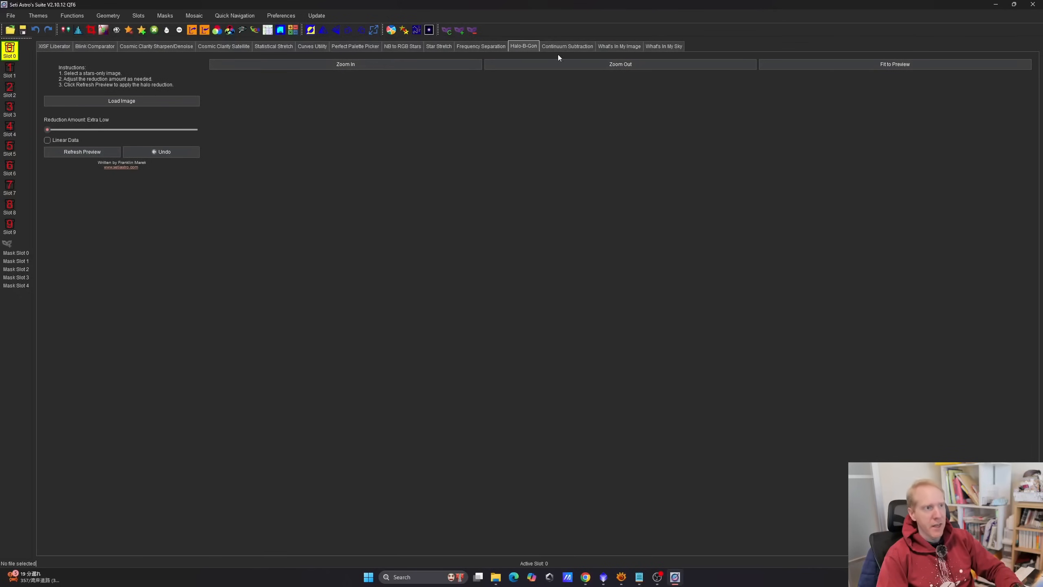
pyautogui.click(568, 47)
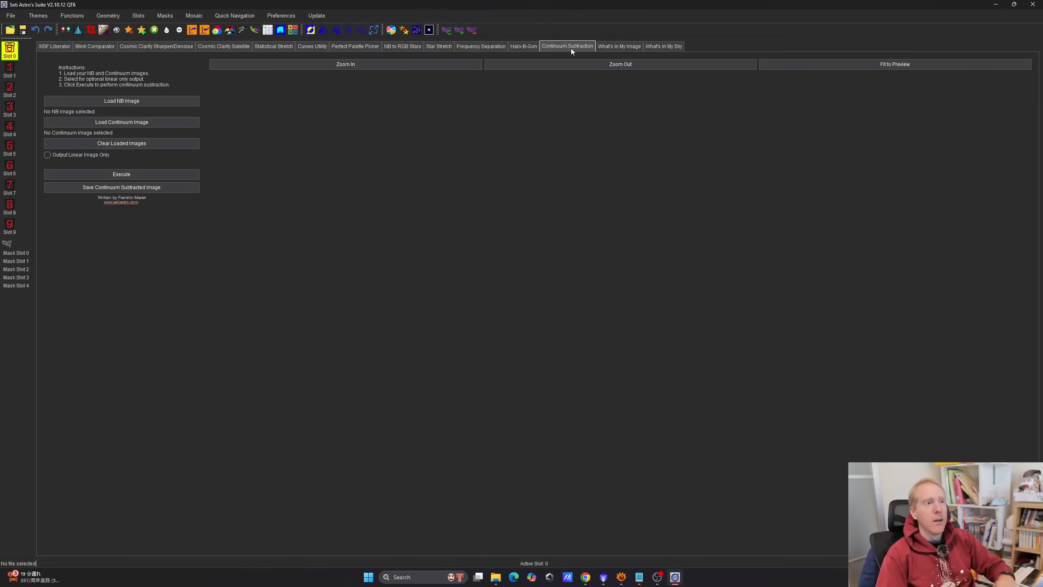
pyautogui.click(601, 48)
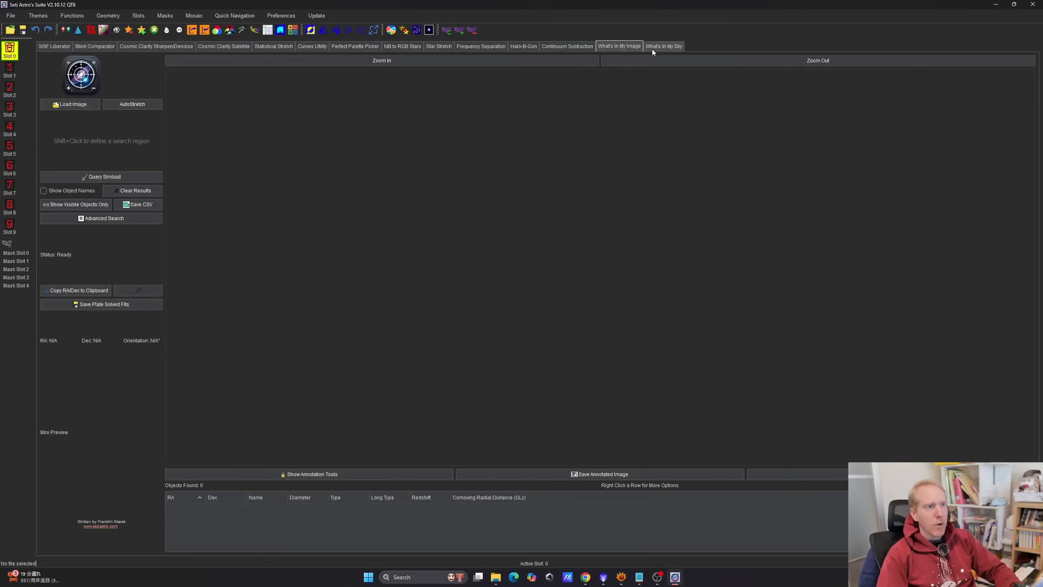
pyautogui.click(652, 49)
pyautogui.click(62, 49)
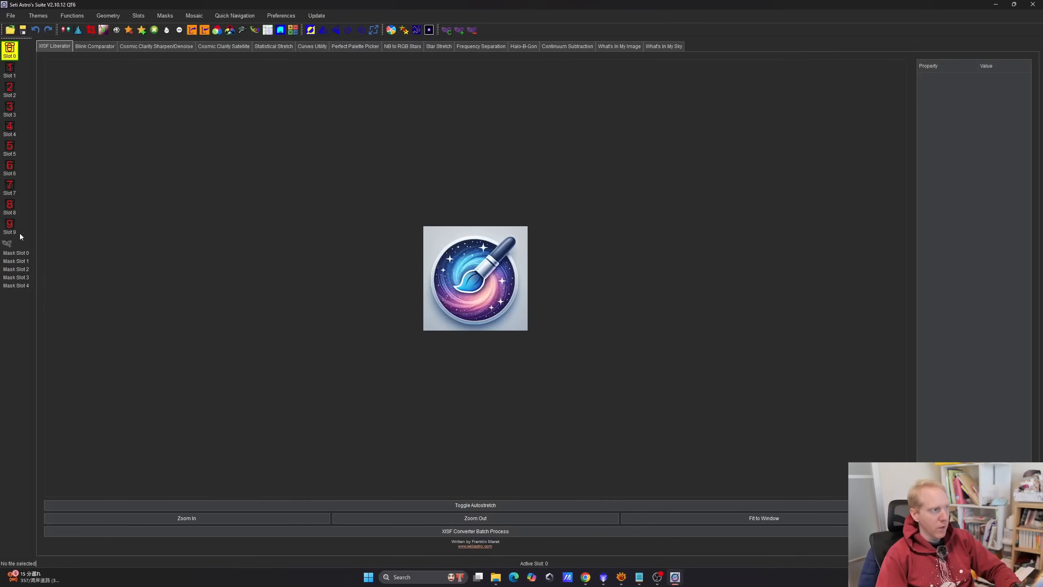
# Look through image slots 0 to 4, return to Slot 0, and check Mask Slot 0 for a saved mask
pyautogui.click(9, 70)
pyautogui.click(9, 50)
pyautogui.click(9, 73)
pyautogui.click(10, 90)
pyautogui.click(9, 109)
pyautogui.click(12, 130)
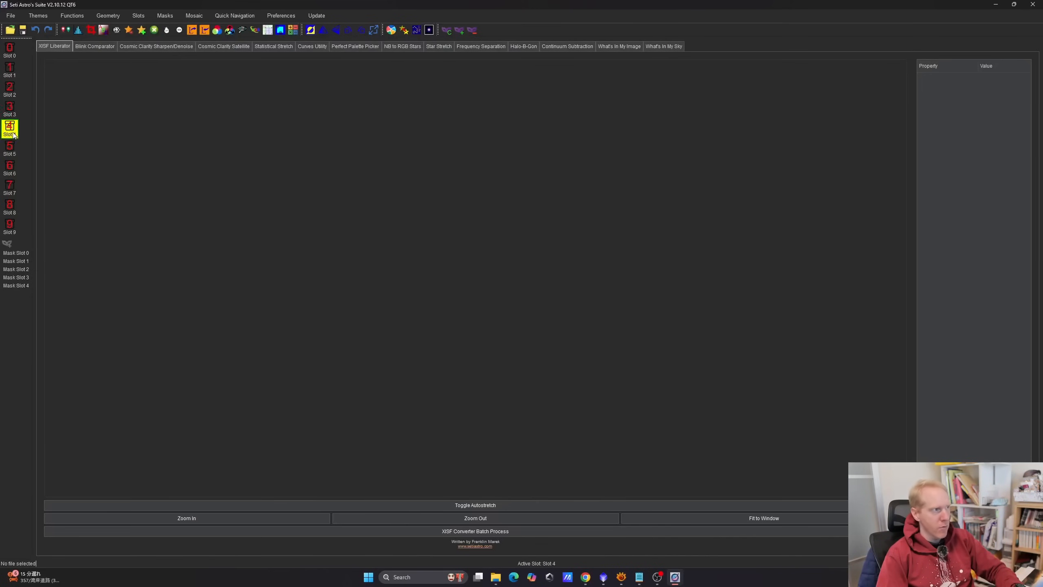
pyautogui.click(12, 50)
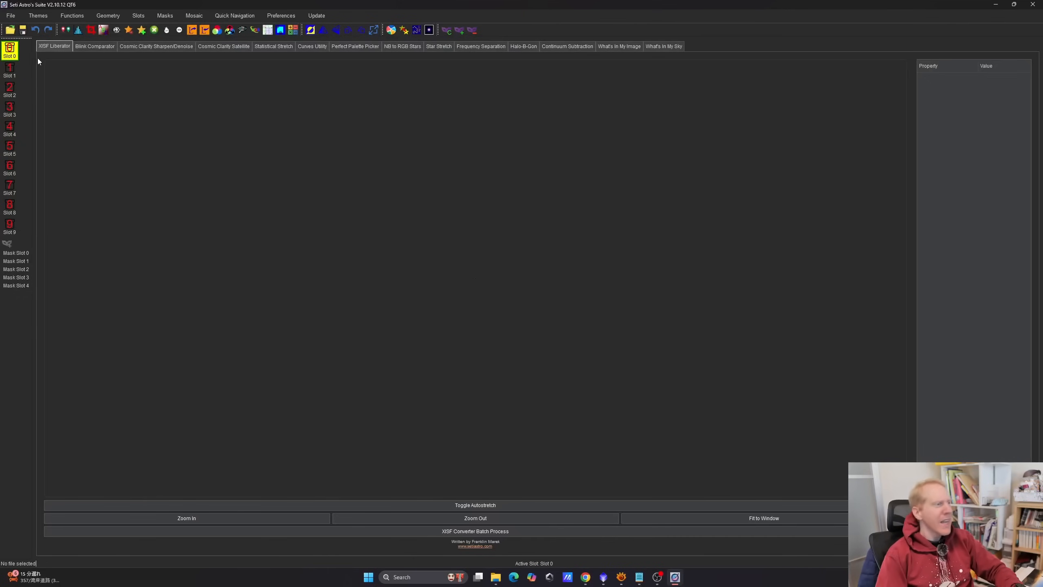
pyautogui.click(10, 86)
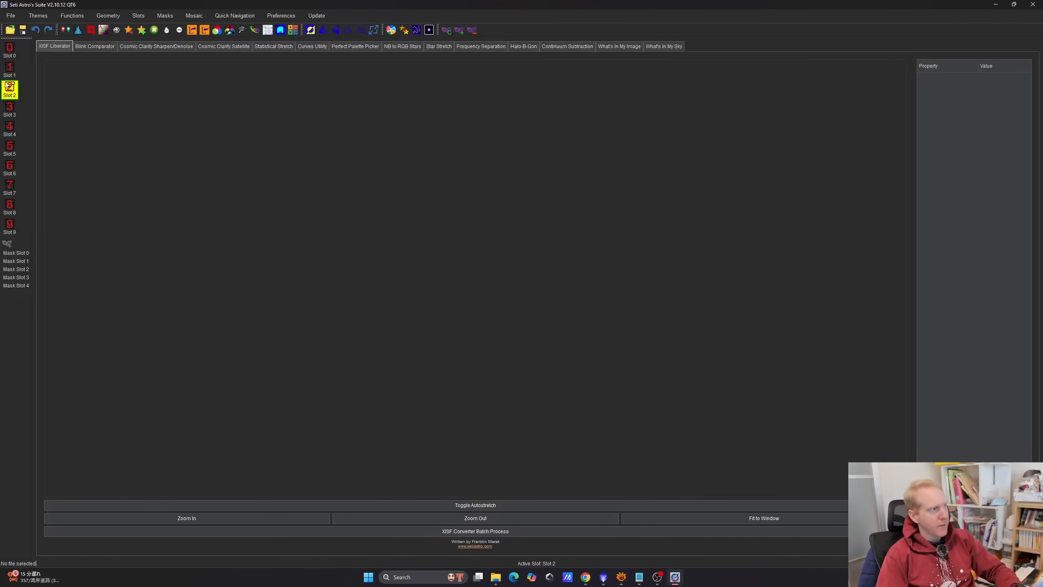
pyautogui.click(10, 49)
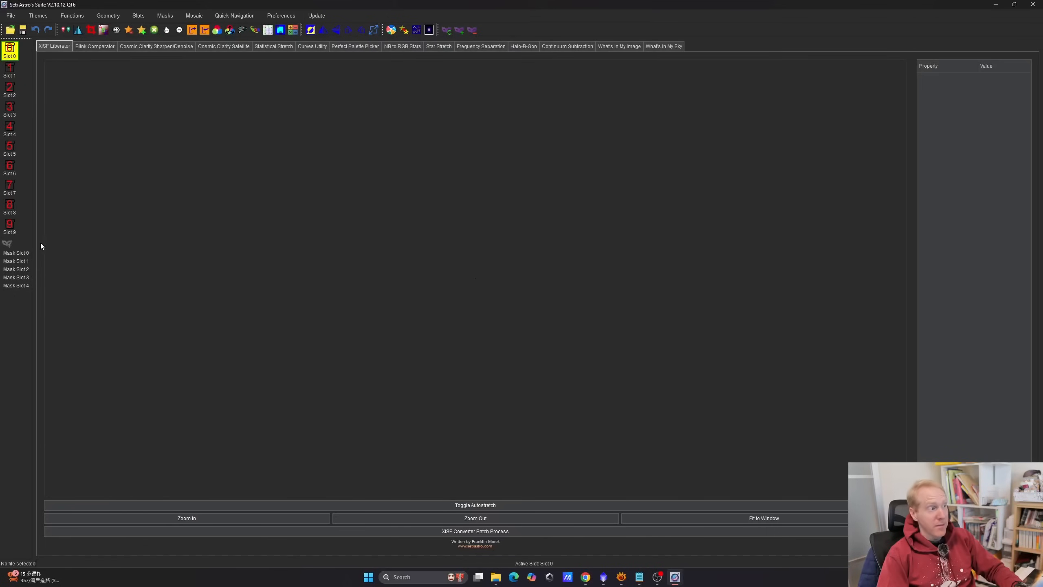
pyautogui.click(24, 253)
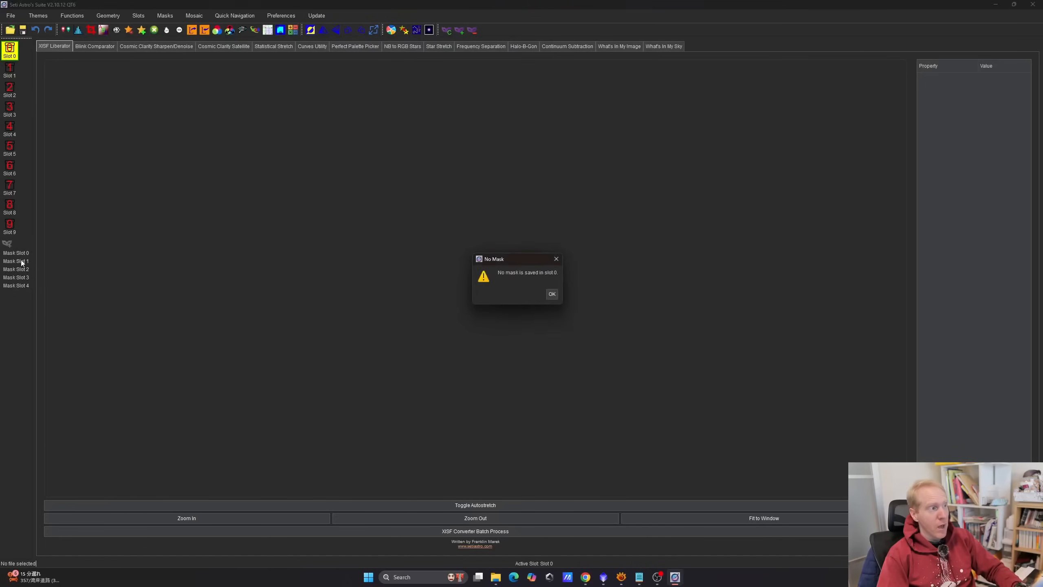
pyautogui.click(551, 294)
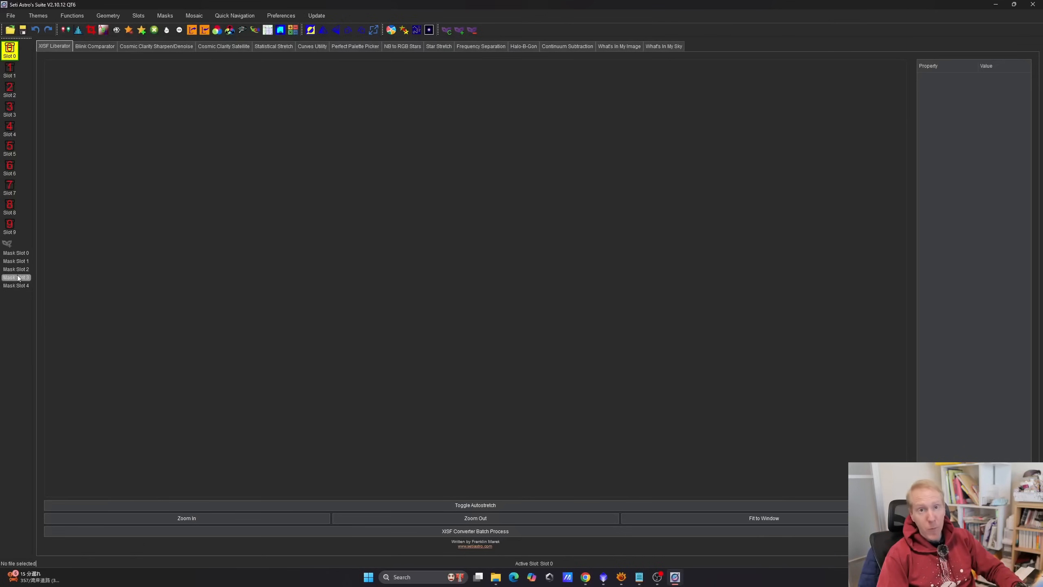
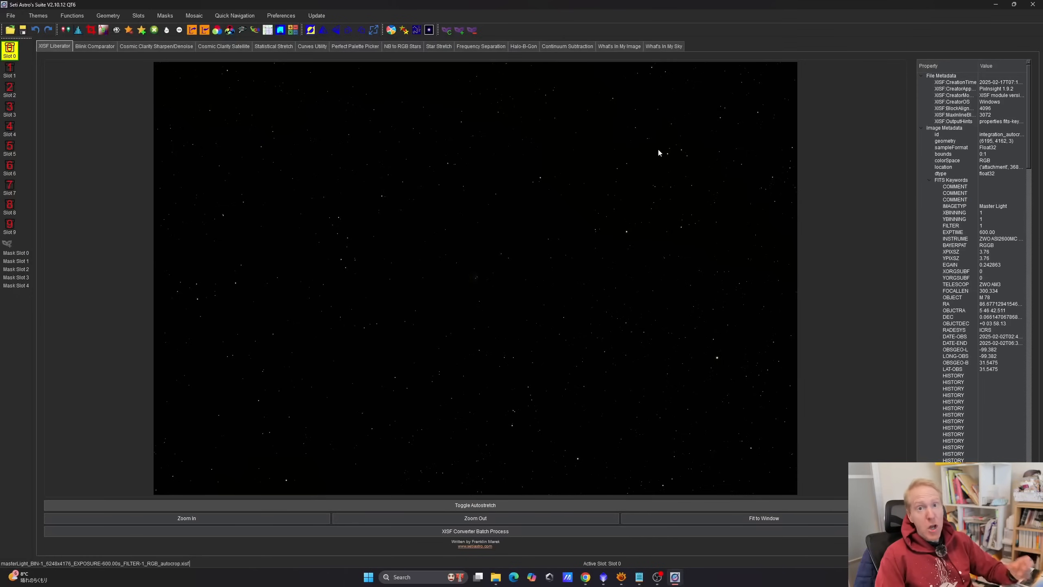
# Switch to the browser and view the YouTube page of the video Seti Astro Suite: OSC Workflow
pyautogui.hotkey('alt', 'Tab')
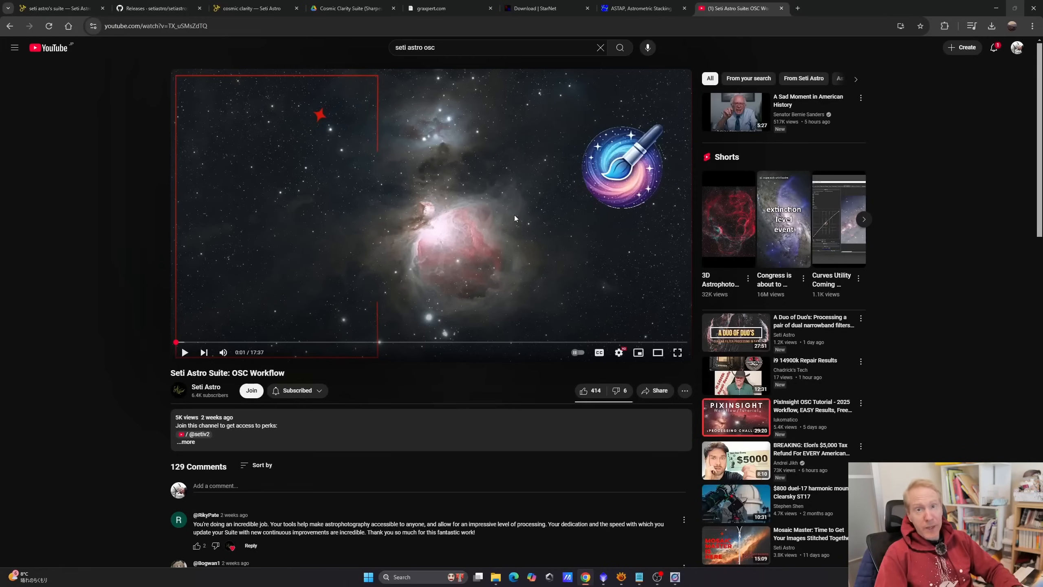
pyautogui.moveTo(743, 379)
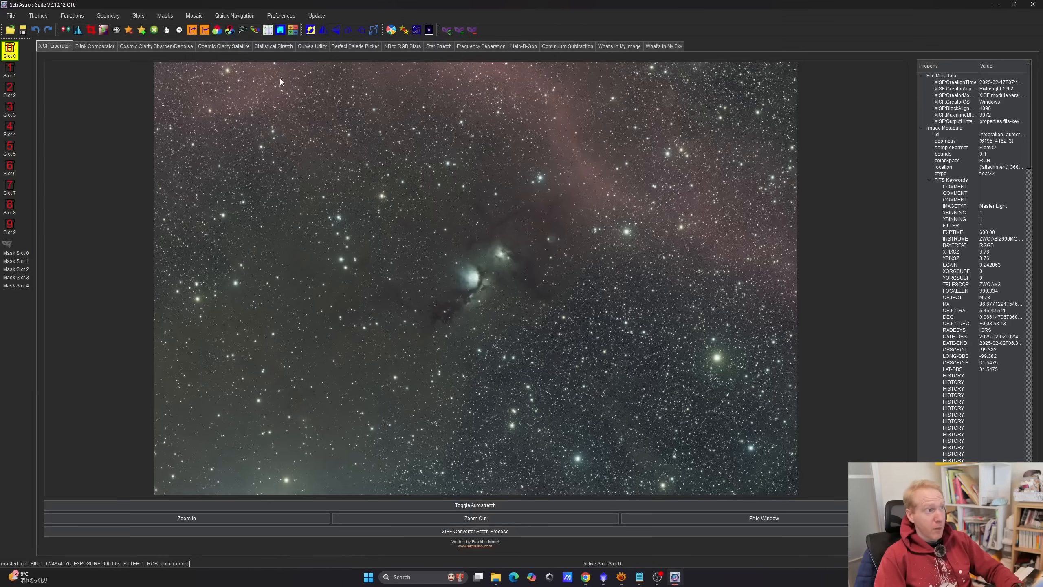
# Preview a linked Statistical Stretch of the image with a target median of 0.25, and undo it
pyautogui.click(277, 46)
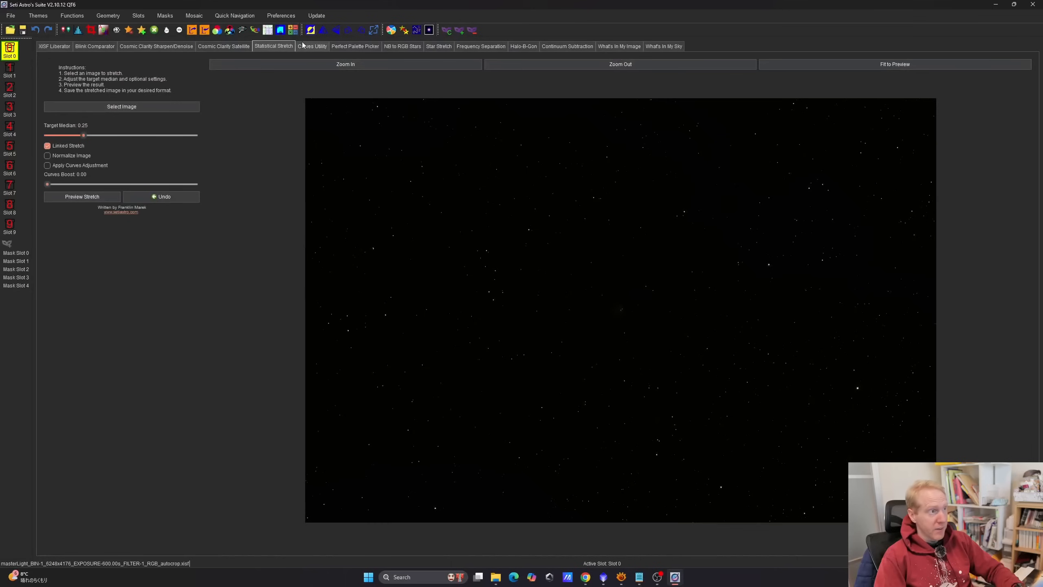
pyautogui.click(47, 146)
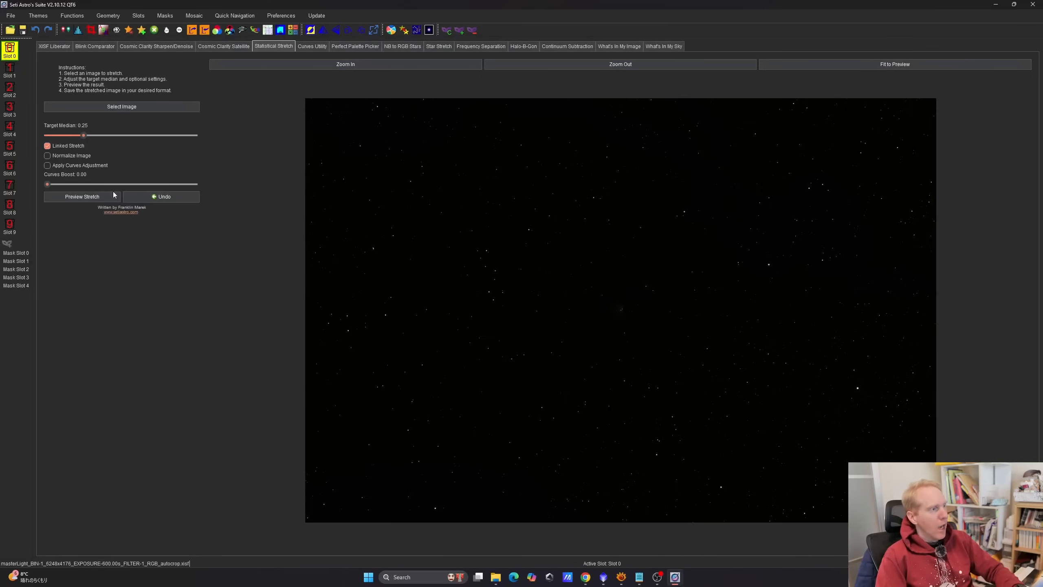
pyautogui.click(86, 197)
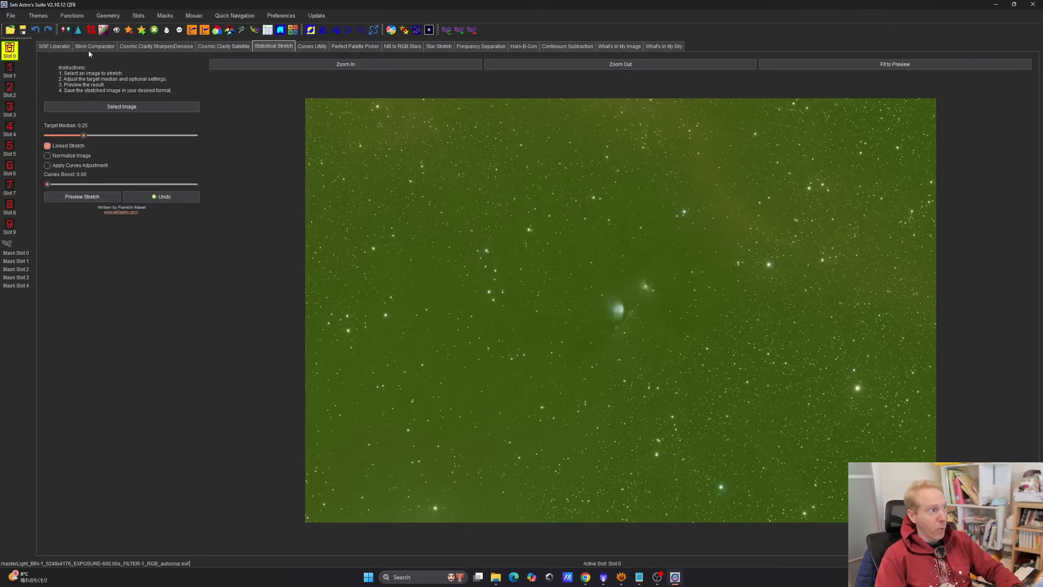
pyautogui.click(36, 31)
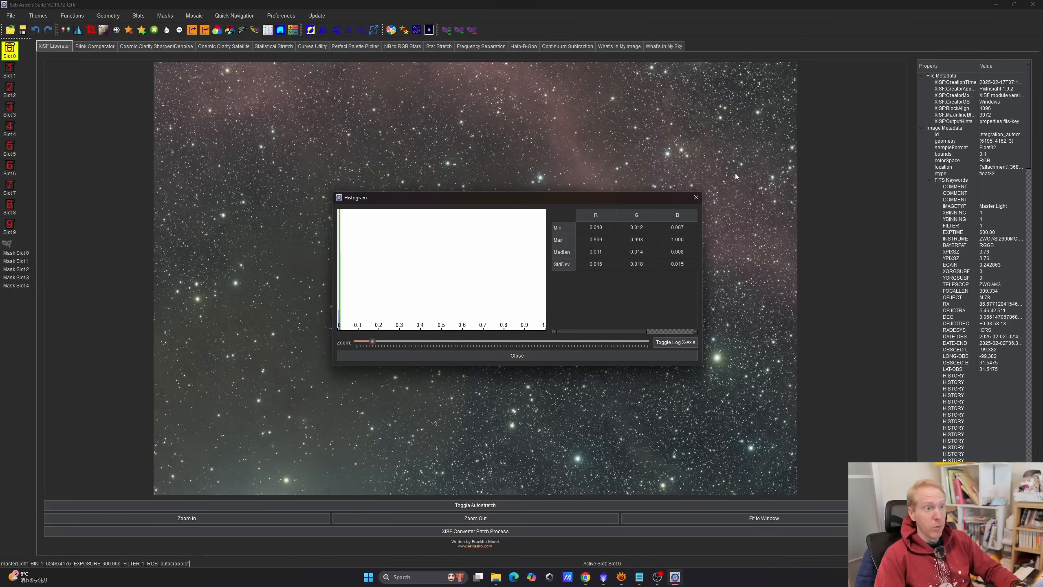
# Close the histogram, apply the single Pixel Math expression slot0-min(slot0) to the image, and check the histogram again
pyautogui.click(695, 198)
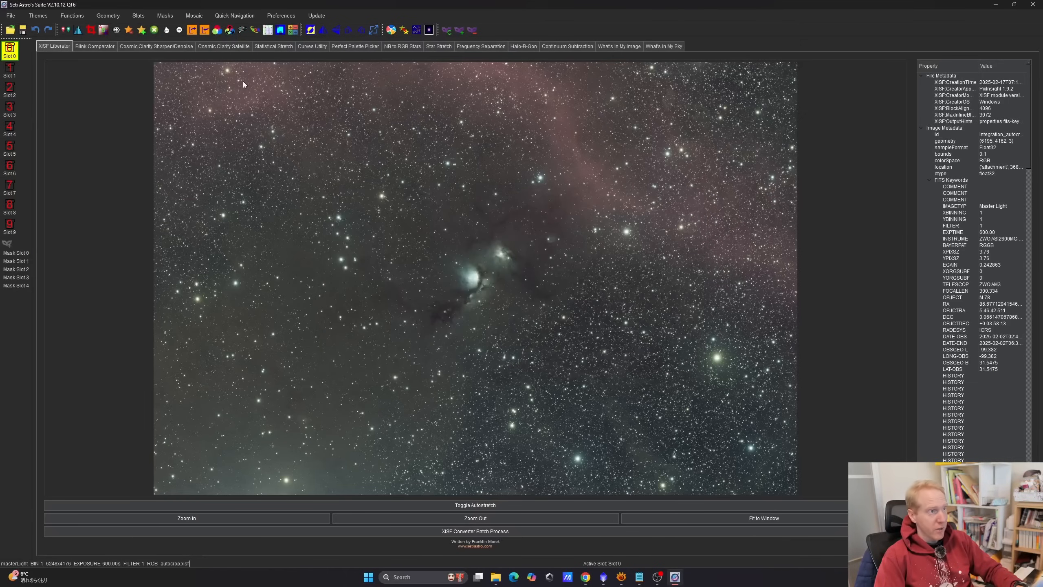
pyautogui.click(292, 32)
pyautogui.click(499, 296)
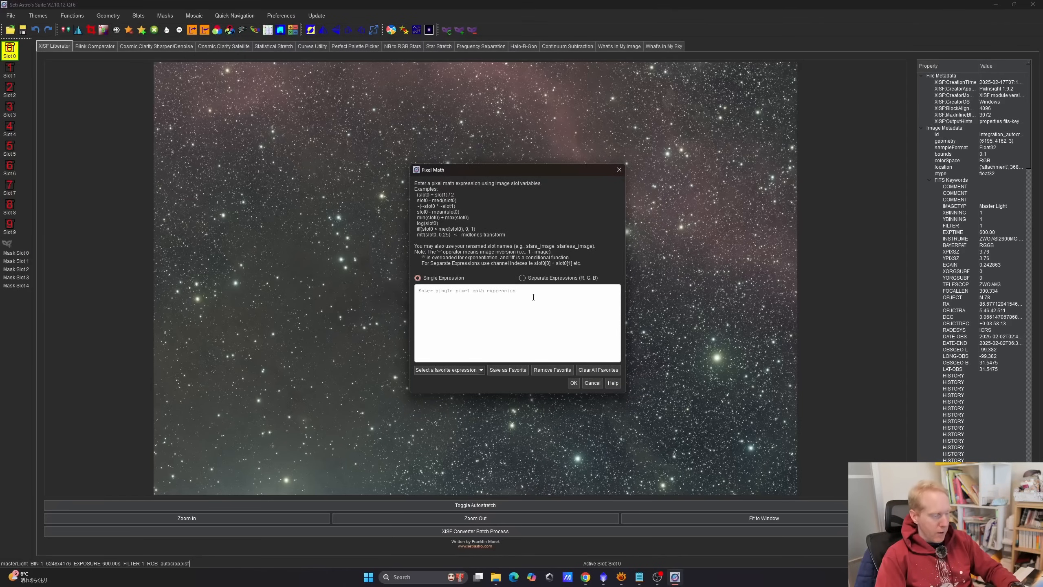
pyautogui.write('slot0-')
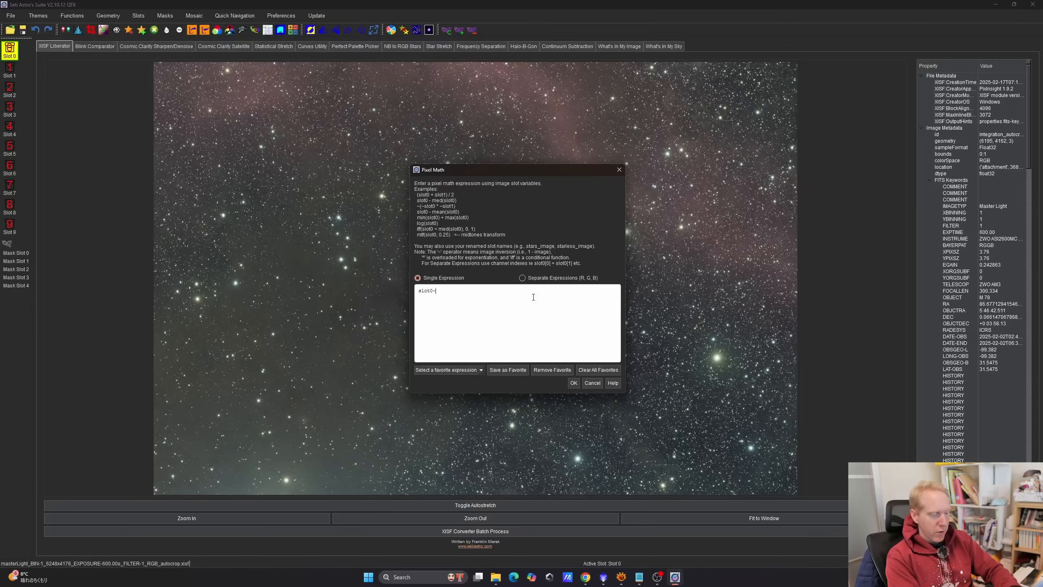
pyautogui.write('min(slot0)')
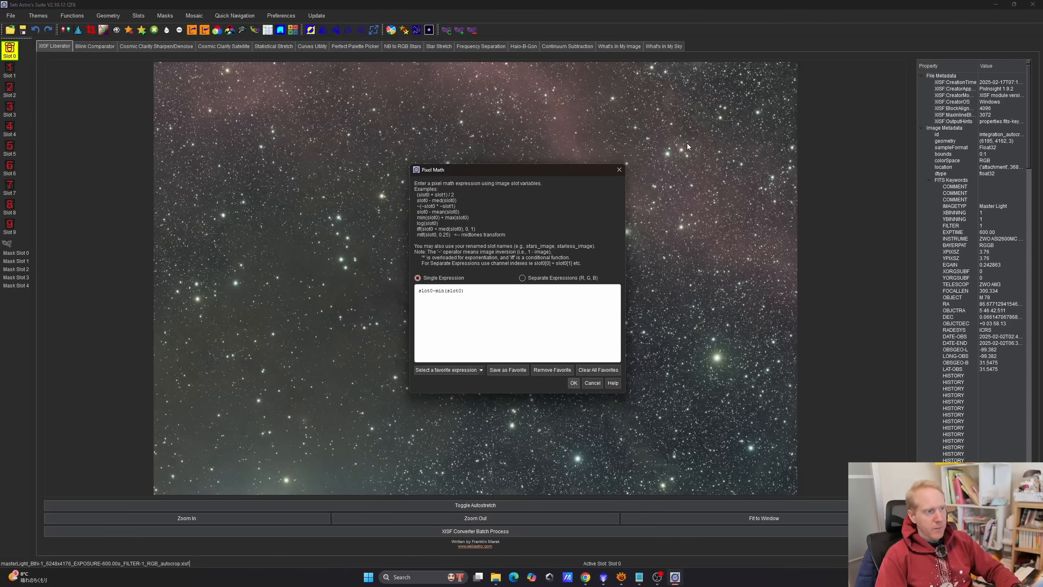
pyautogui.click(567, 291)
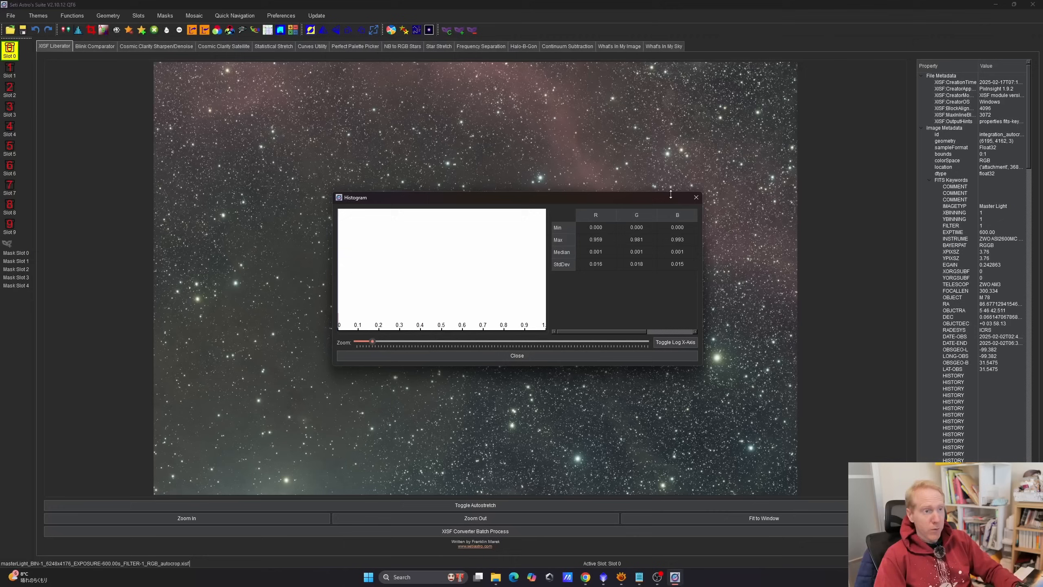
pyautogui.click(697, 197)
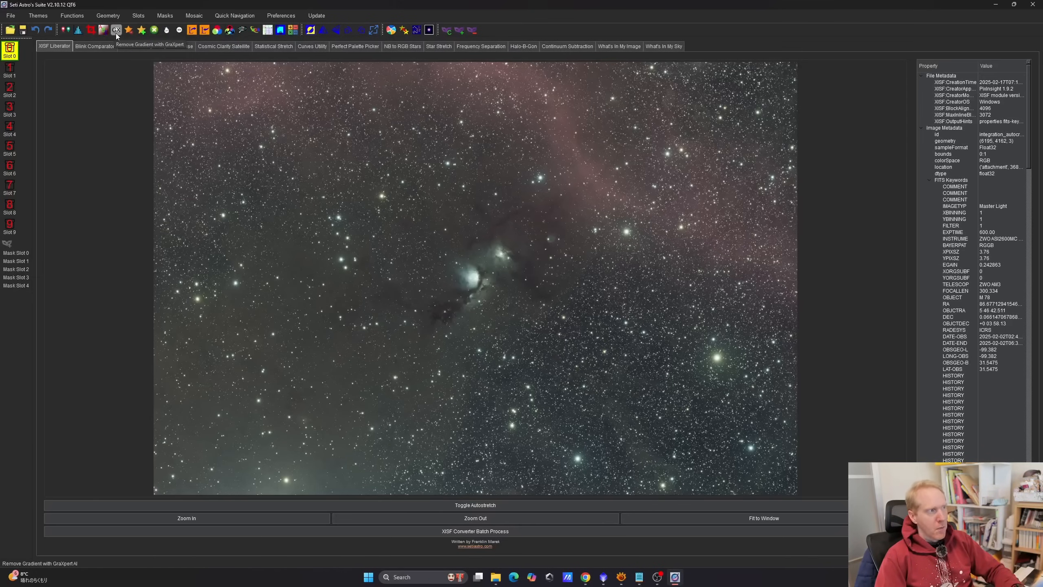
# Remove the image's gradient with GraXpert using a smoothing amount of 1
pyautogui.click(104, 30)
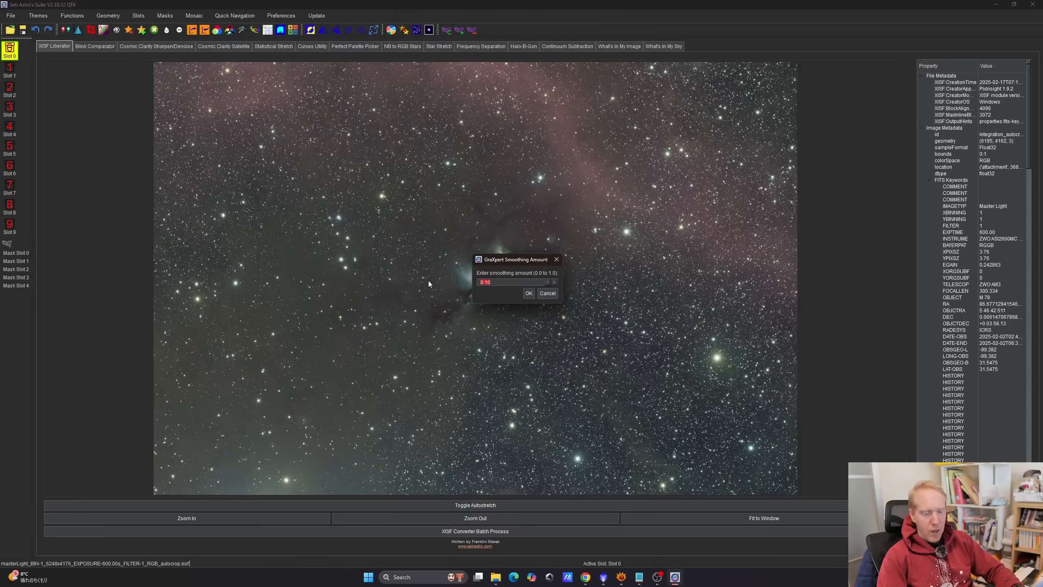
pyautogui.write('1')
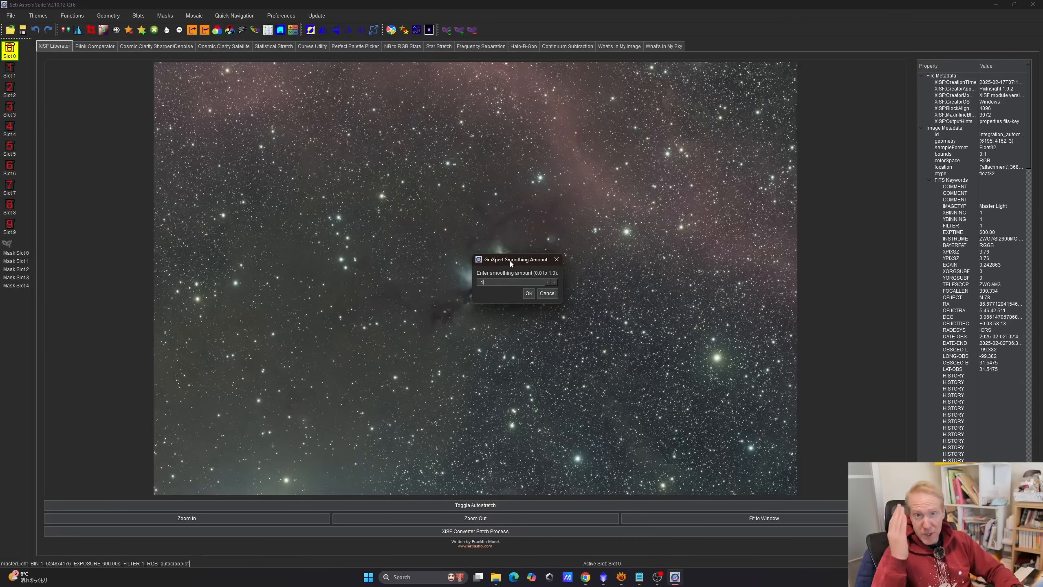
pyautogui.click(529, 294)
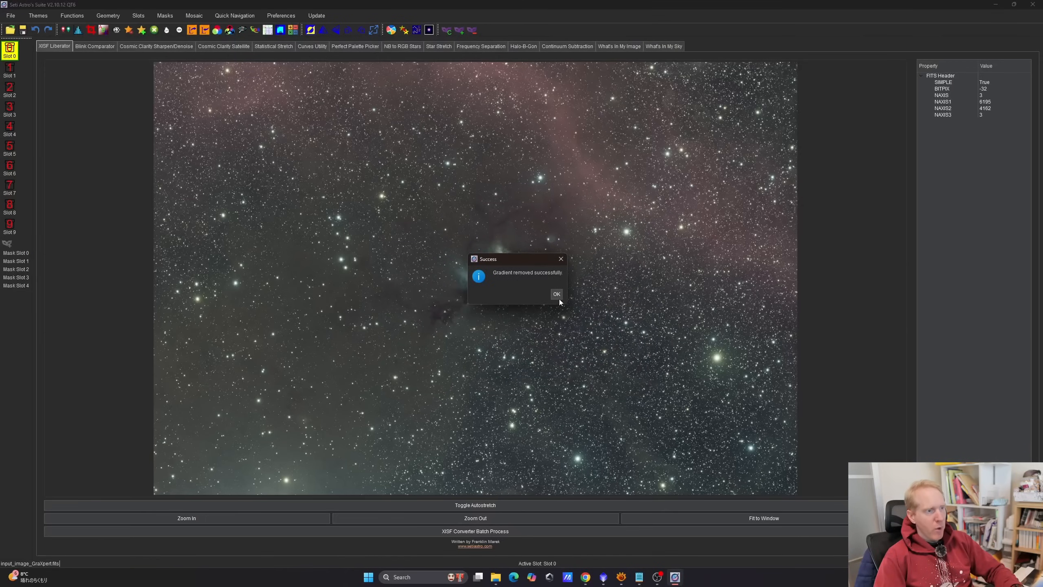
pyautogui.click(557, 295)
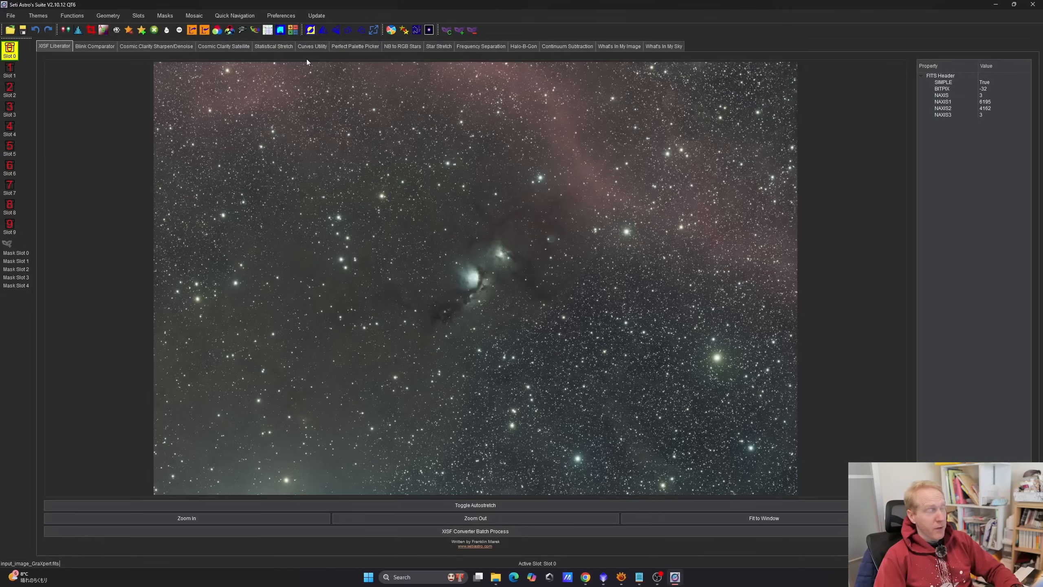
# Preview a linked Statistical Stretch of the gradient-corrected image with a target median of 0.25
pyautogui.click(276, 48)
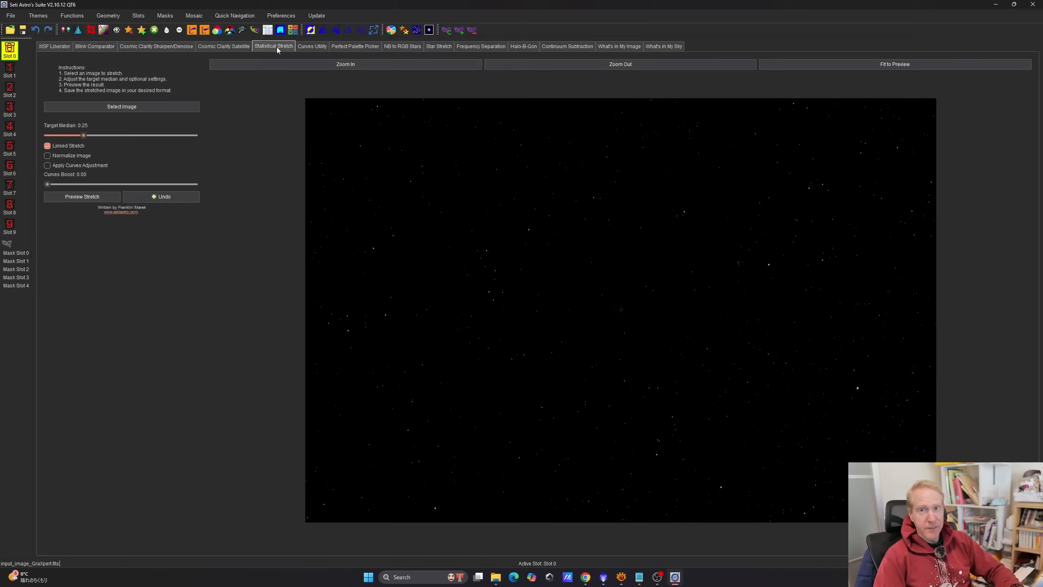
pyautogui.click(82, 196)
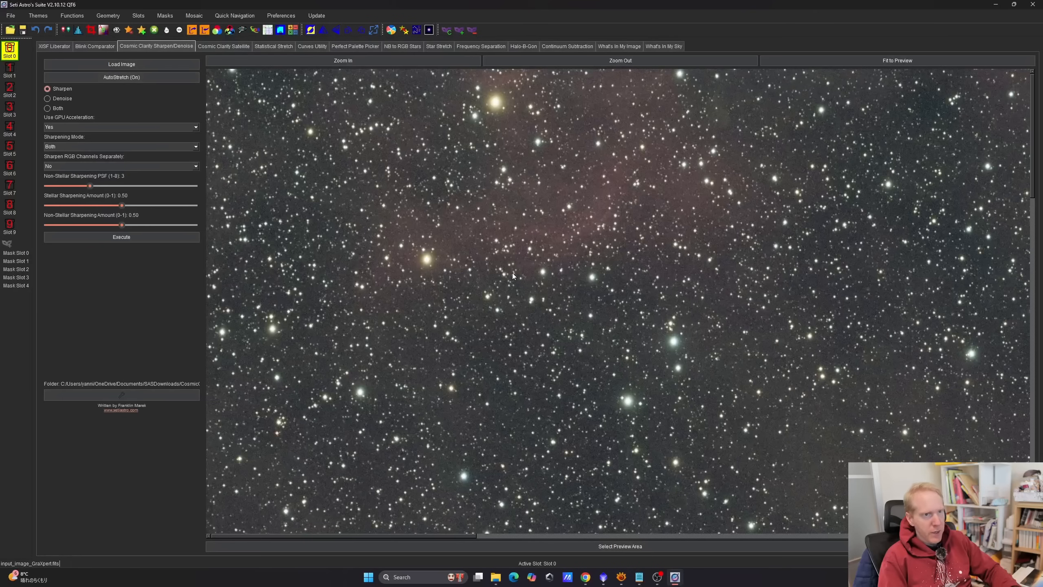
# Sharpen and denoise the image together in Cosmic Clarity, with a denoise strength of 0.70 and the full denoise mode
pyautogui.click(856, 61)
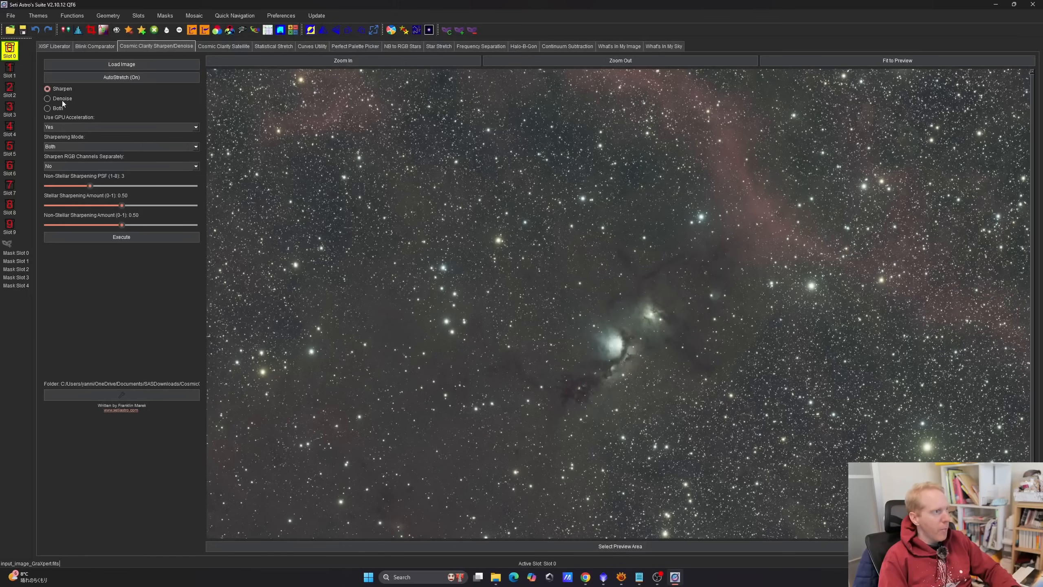
pyautogui.click(54, 108)
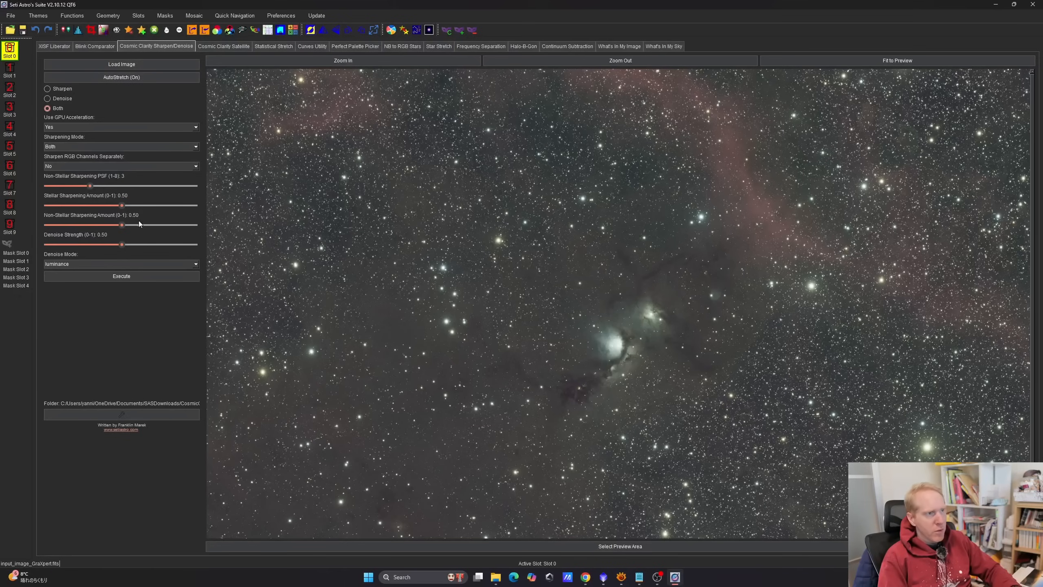
pyautogui.click(452, 60)
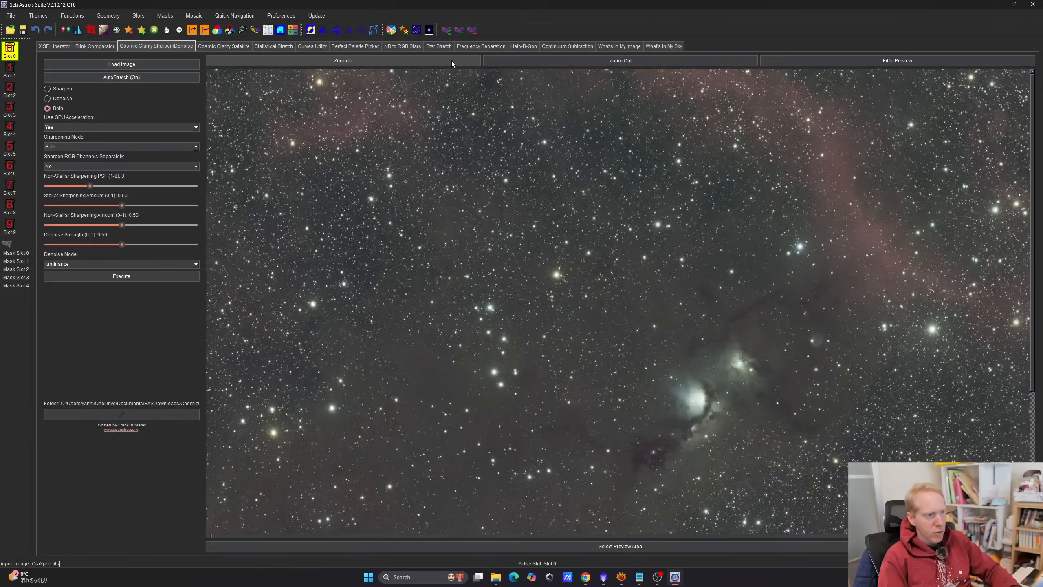
pyautogui.click(451, 60)
pyautogui.click(451, 60)
pyautogui.click(452, 61)
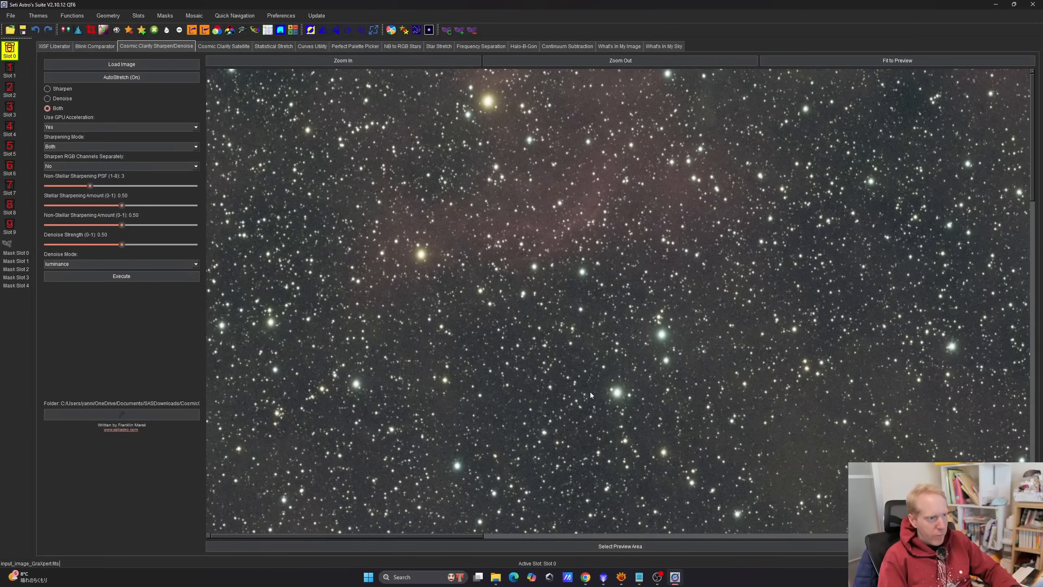
pyautogui.moveTo(476, 536); pyautogui.dragTo(606, 536)
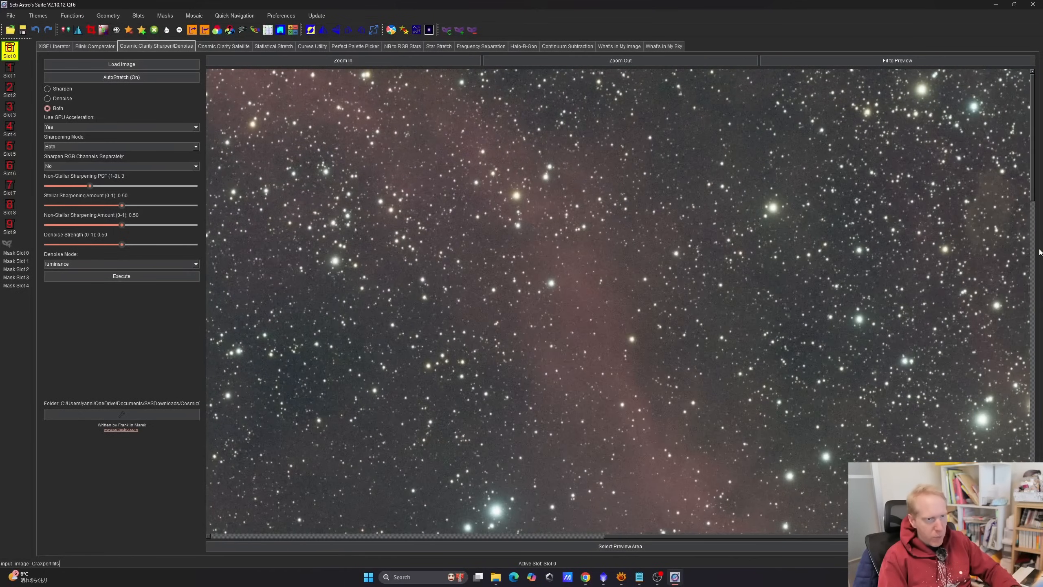
pyautogui.moveTo(1033, 190); pyautogui.dragTo(1025, 319)
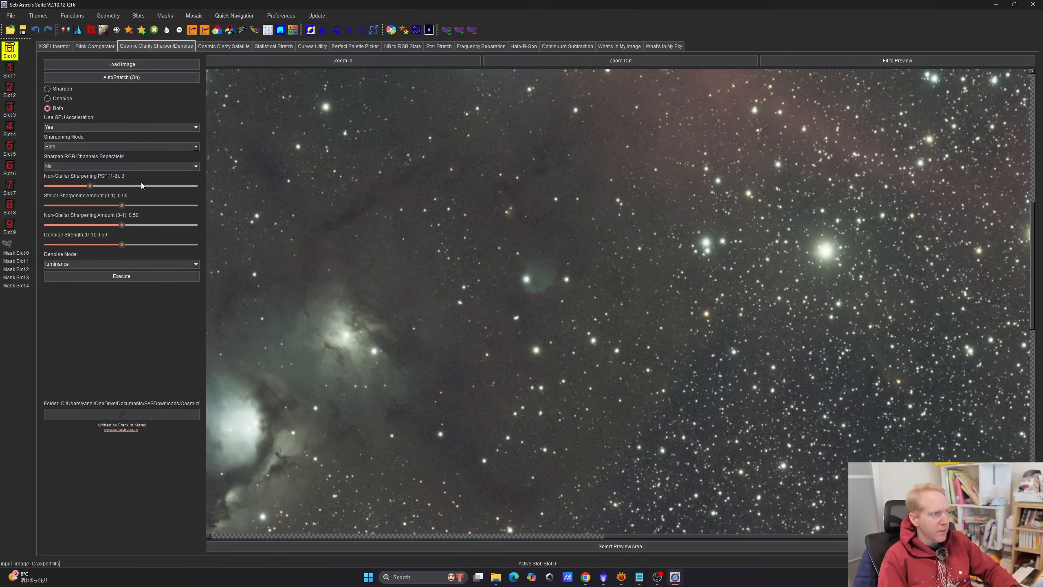
pyautogui.moveTo(122, 245); pyautogui.dragTo(145, 246)
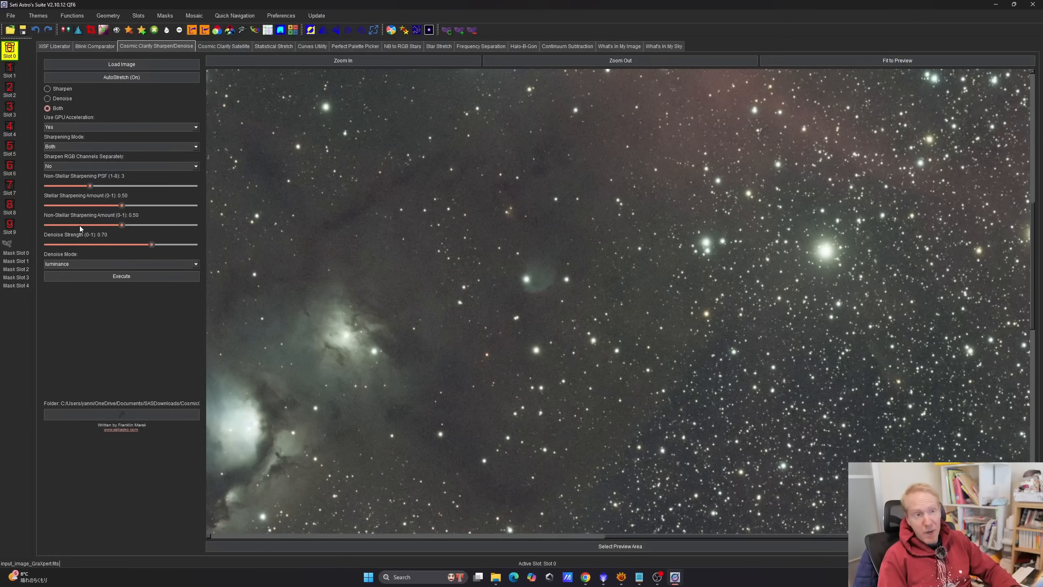
pyautogui.click(188, 263)
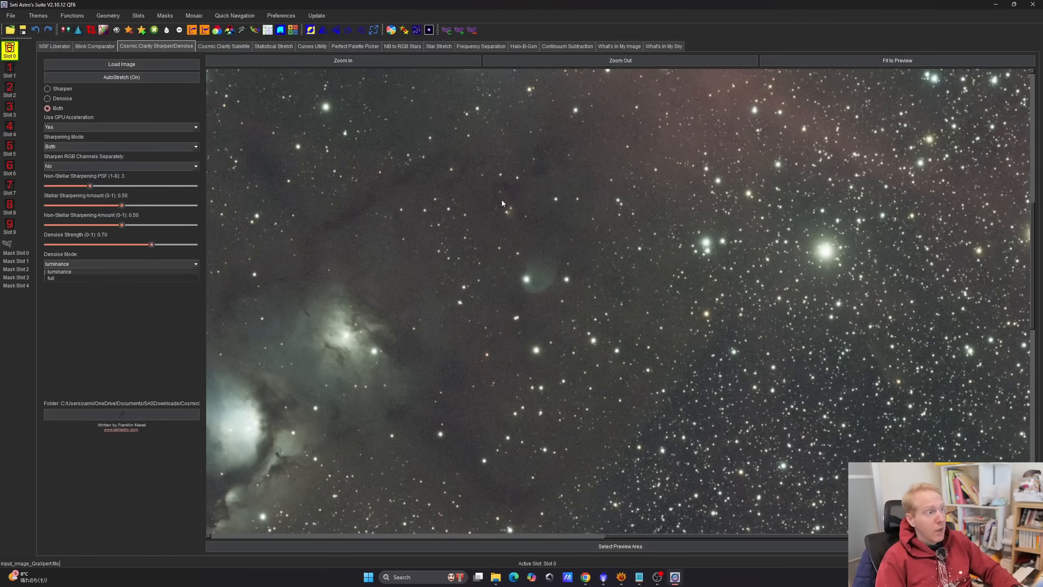
pyautogui.click(67, 279)
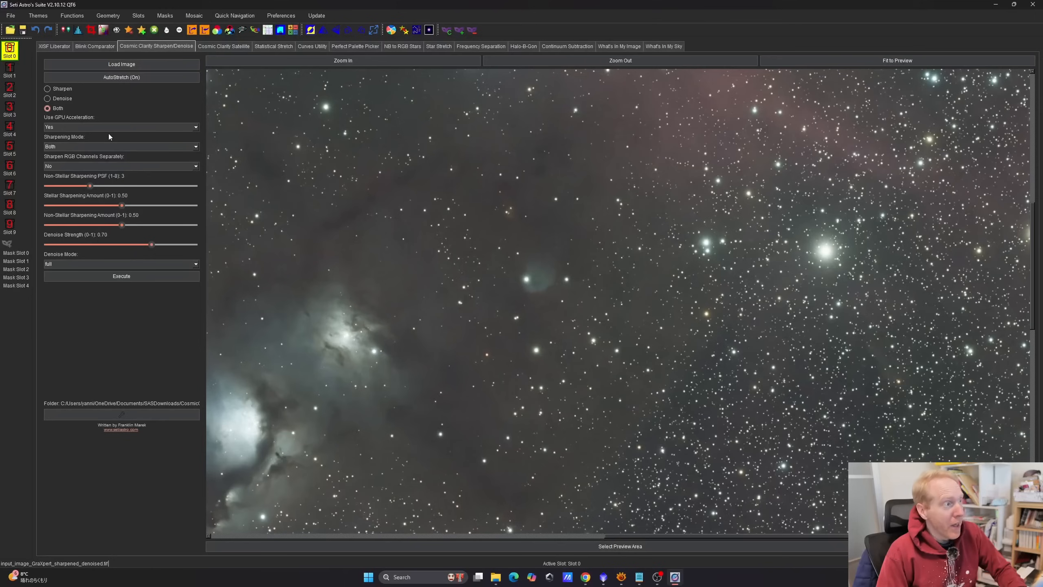
# Examine the sharpened and denoised image around the bright nebula at close range
pyautogui.click(90, 127)
pyautogui.click(90, 128)
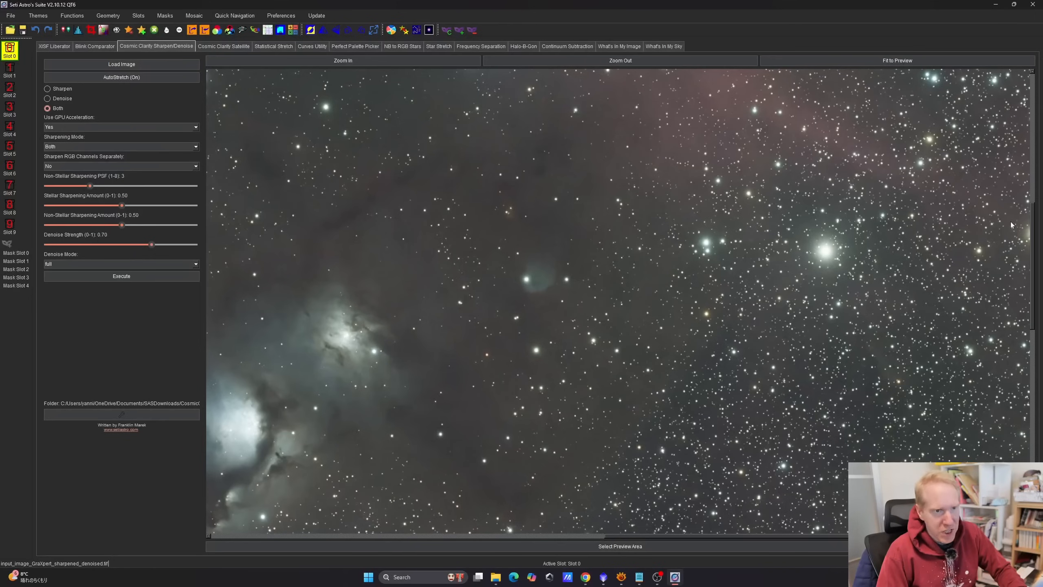
pyautogui.scroll(-2, 1026, 236)
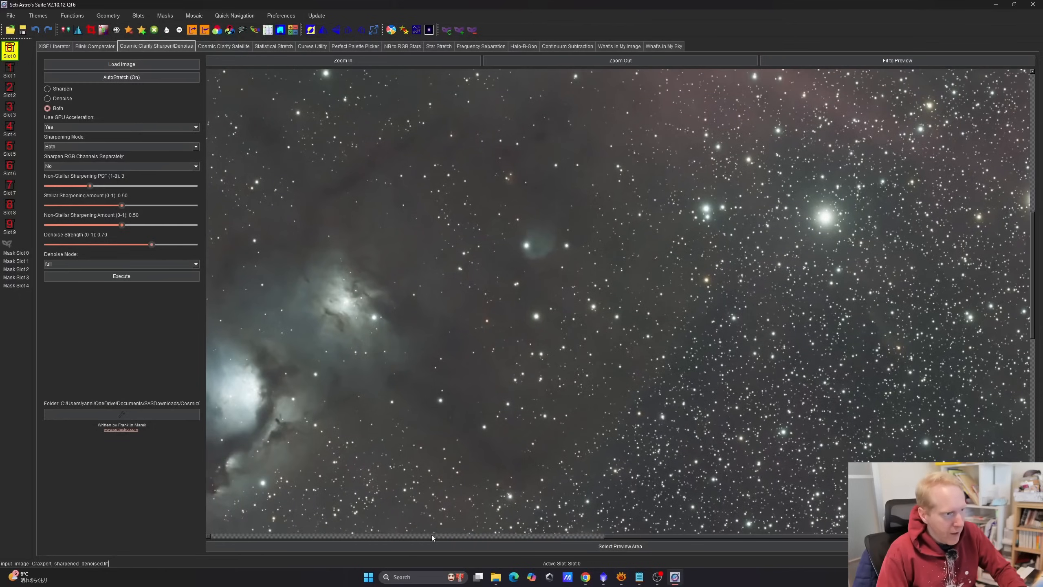
pyautogui.moveTo(626, 537); pyautogui.dragTo(530, 542)
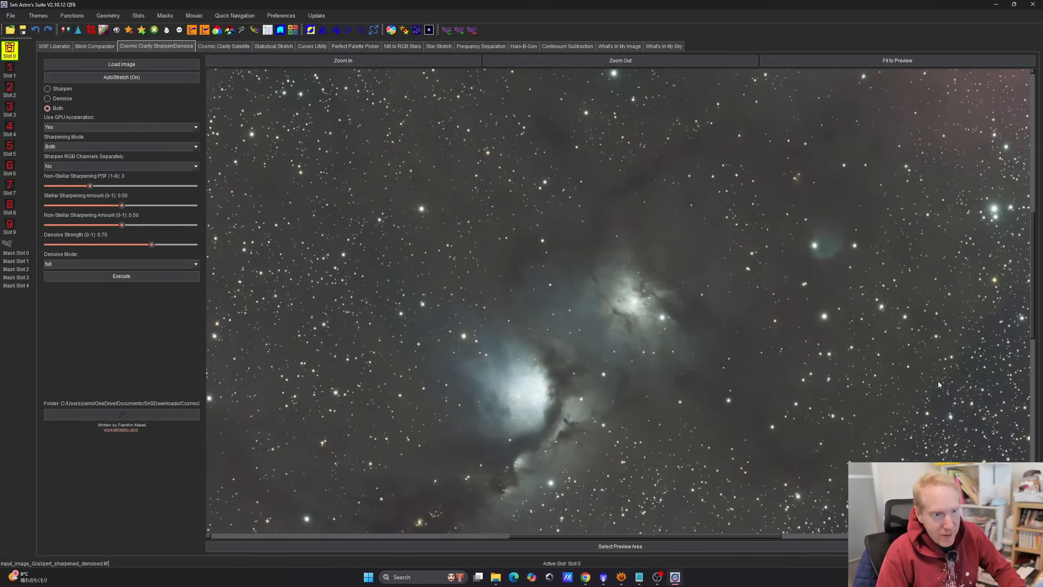
pyautogui.moveTo(1032, 330)
pyautogui.mouseDown()
pyautogui.moveTo(1031, 380)
pyautogui.moveTo(1022, 185)
pyautogui.moveTo(1024, 404)
pyautogui.moveTo(1024, 348)
pyautogui.mouseUp()
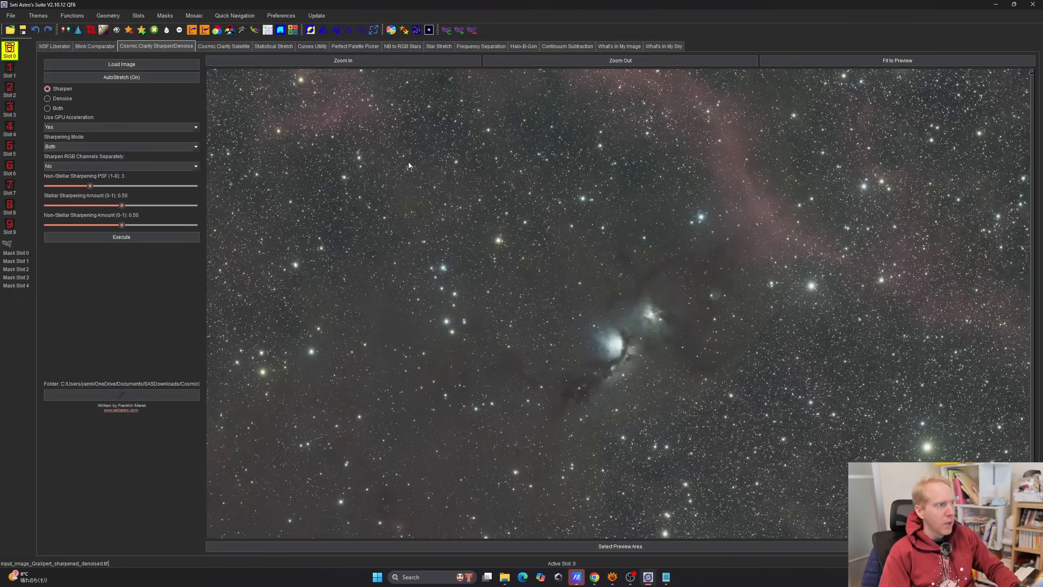
# Start star removal and set the StarNet executable to starnet++.exe in the StarNetv2CLI_Win folder
pyautogui.click(128, 31)
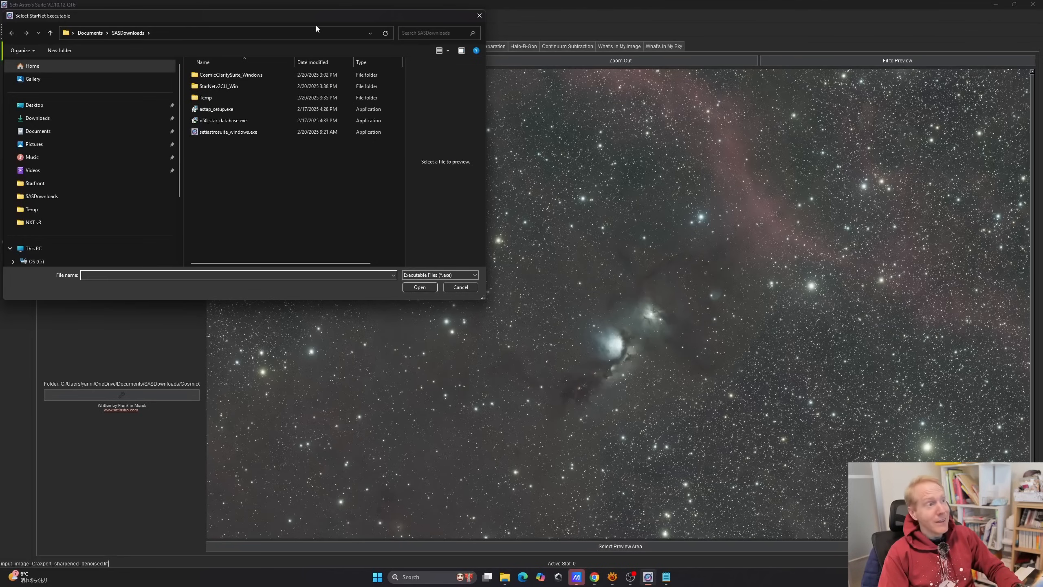
pyautogui.moveTo(306, 16); pyautogui.dragTo(368, 119)
pyautogui.doubleClick(290, 191)
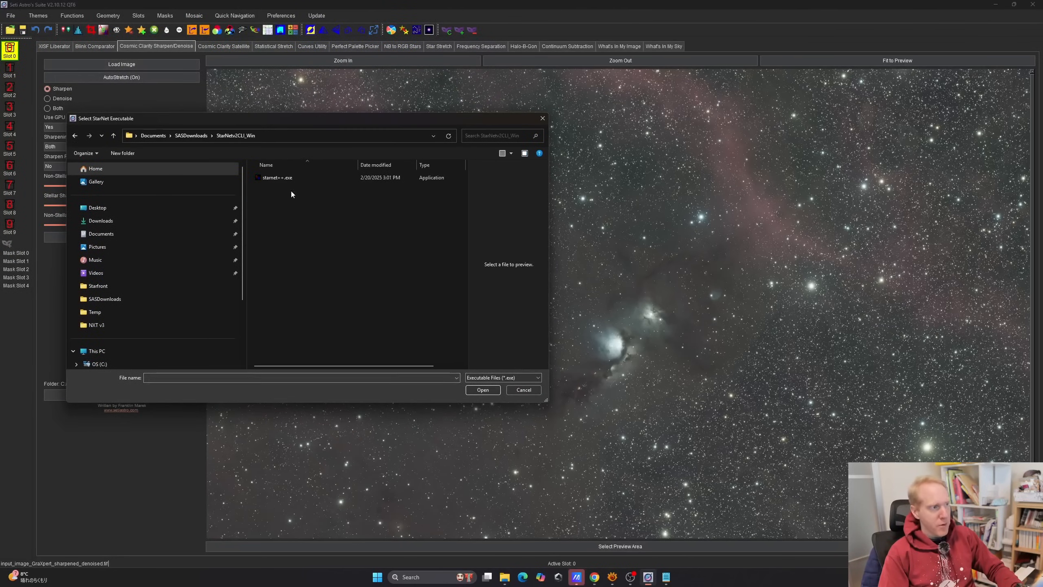
pyautogui.click(270, 178)
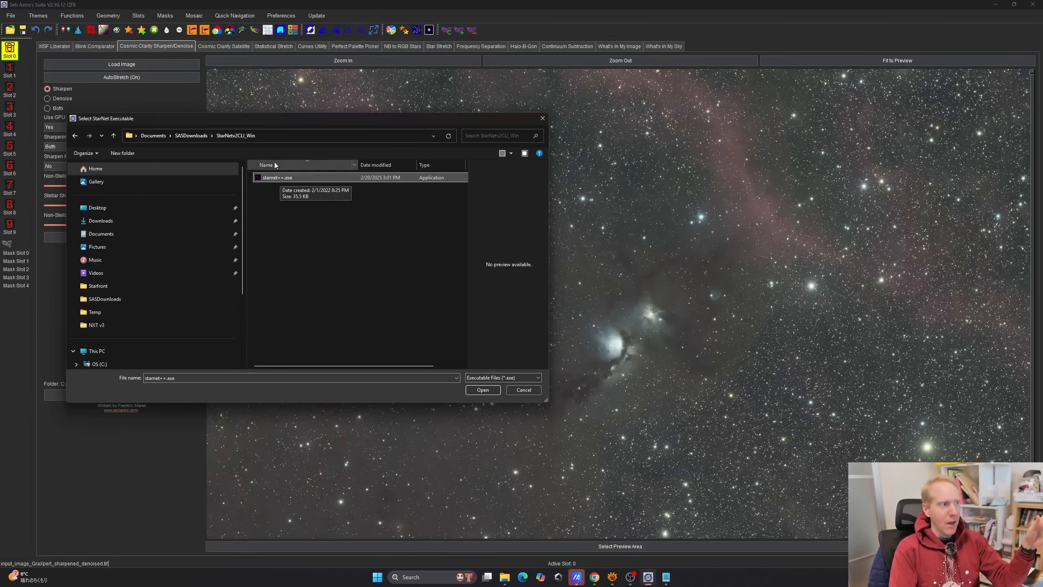
pyautogui.moveTo(261, 122); pyautogui.dragTo(543, 133)
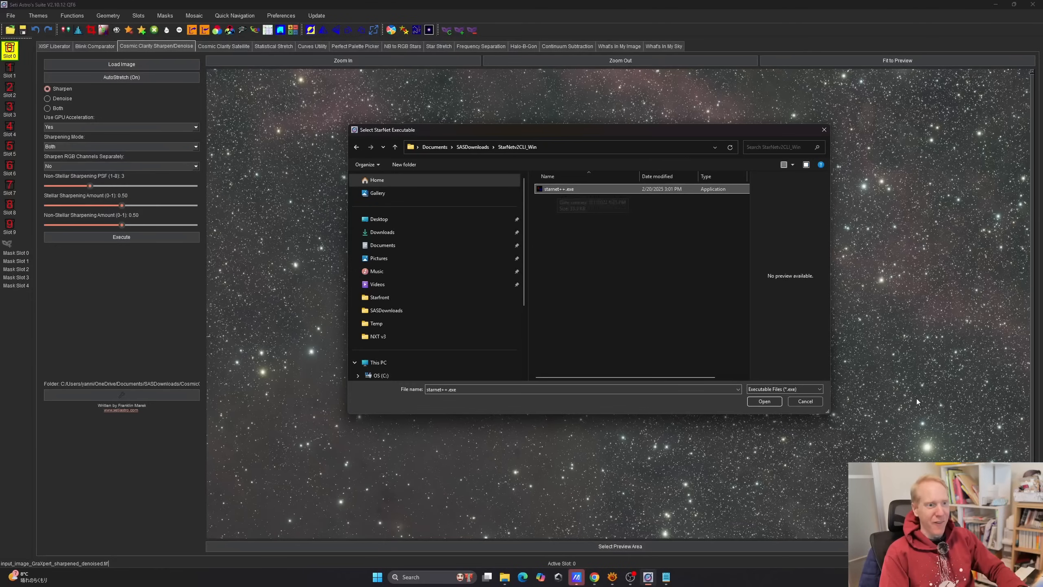
pyautogui.click(771, 400)
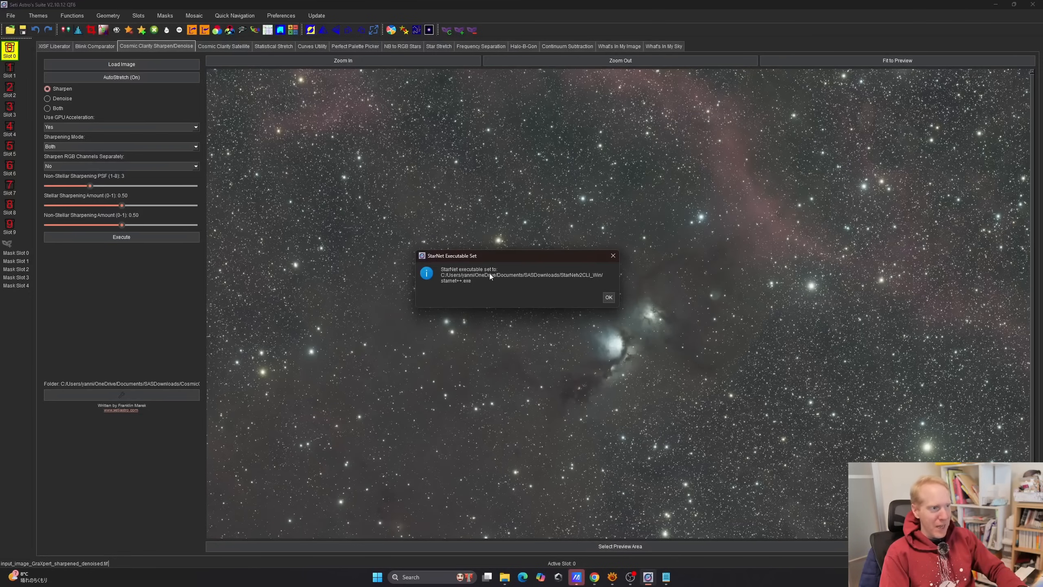
pyautogui.click(608, 297)
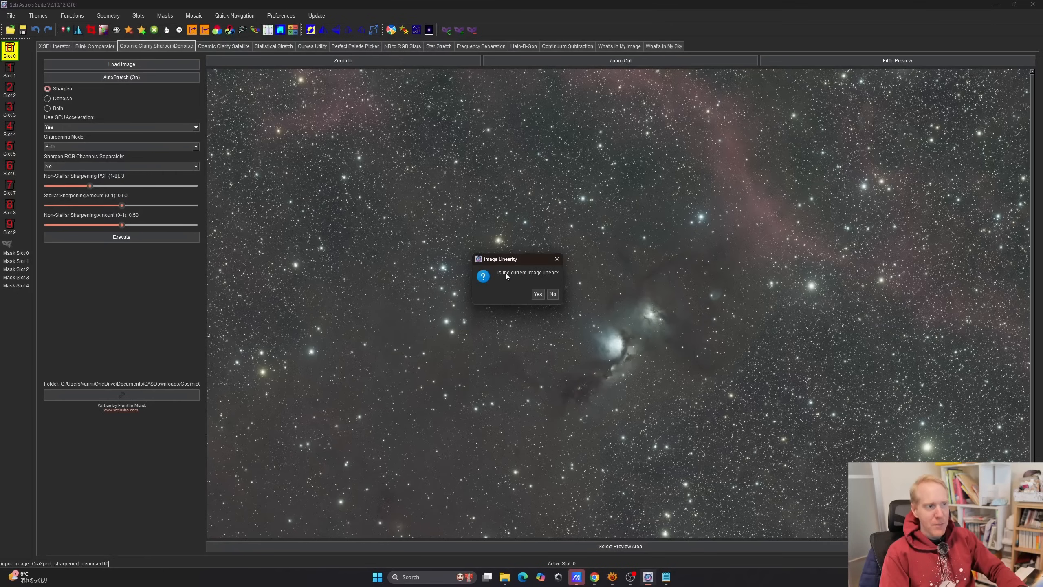
# Remove the stars with StarNet, treating the image as linear, and save the stars-only image as StarsRemovedM78 in the Temp folder
pyautogui.click(538, 294)
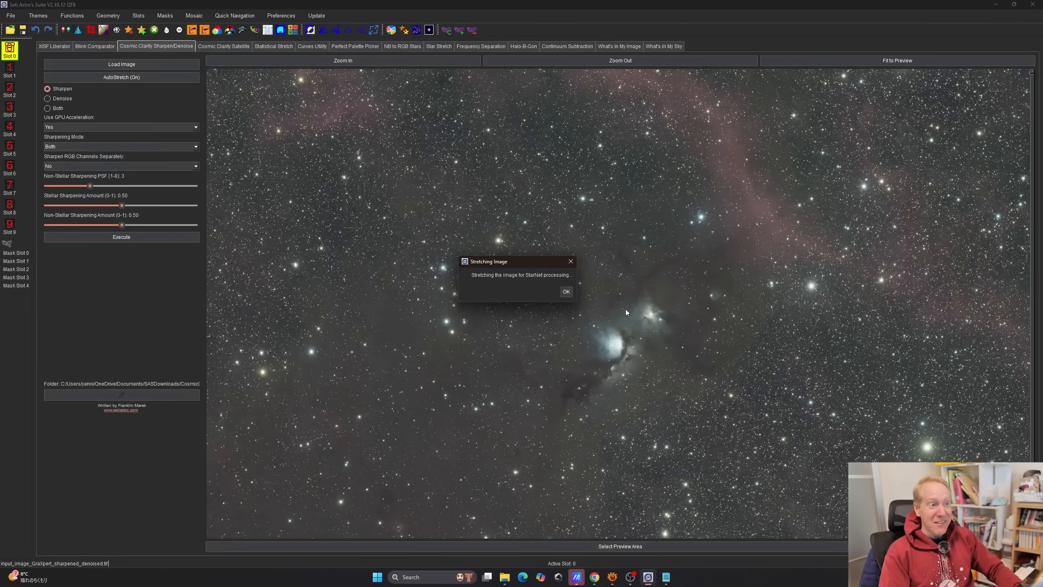
pyautogui.click(567, 292)
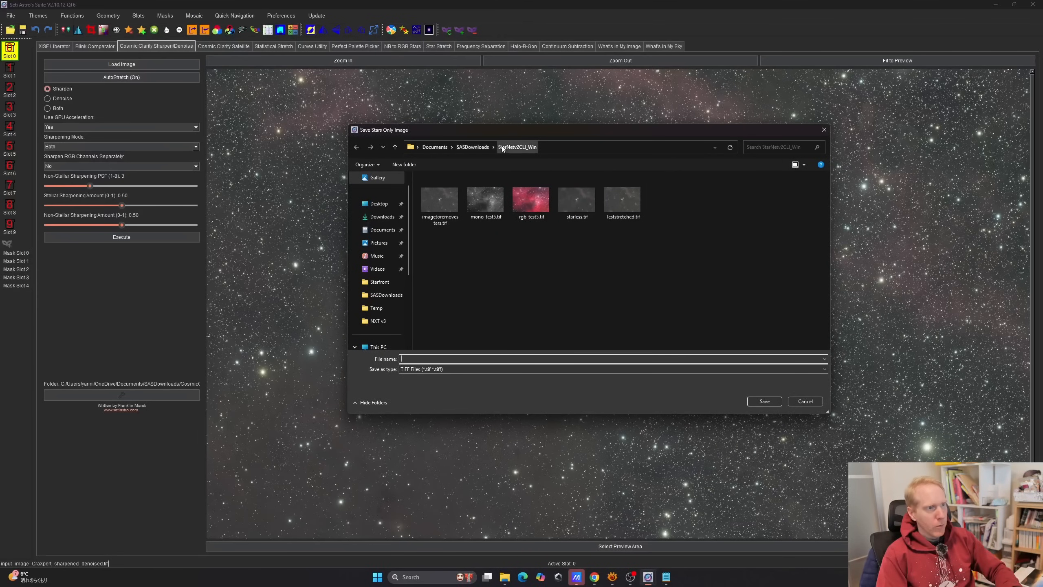
pyautogui.click(469, 148)
pyautogui.doubleClick(464, 195)
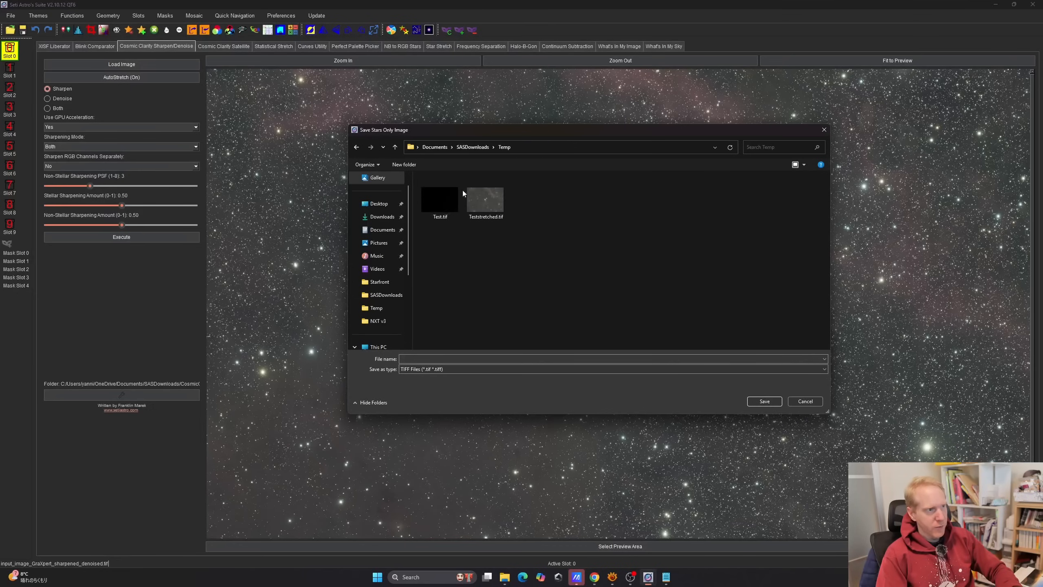
pyautogui.click(419, 360)
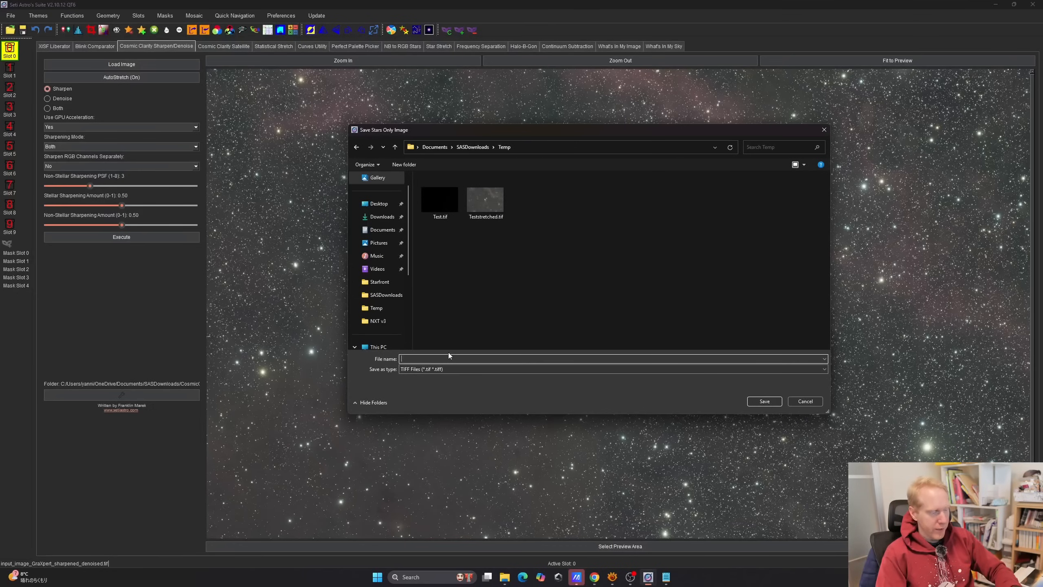
pyautogui.write('S')
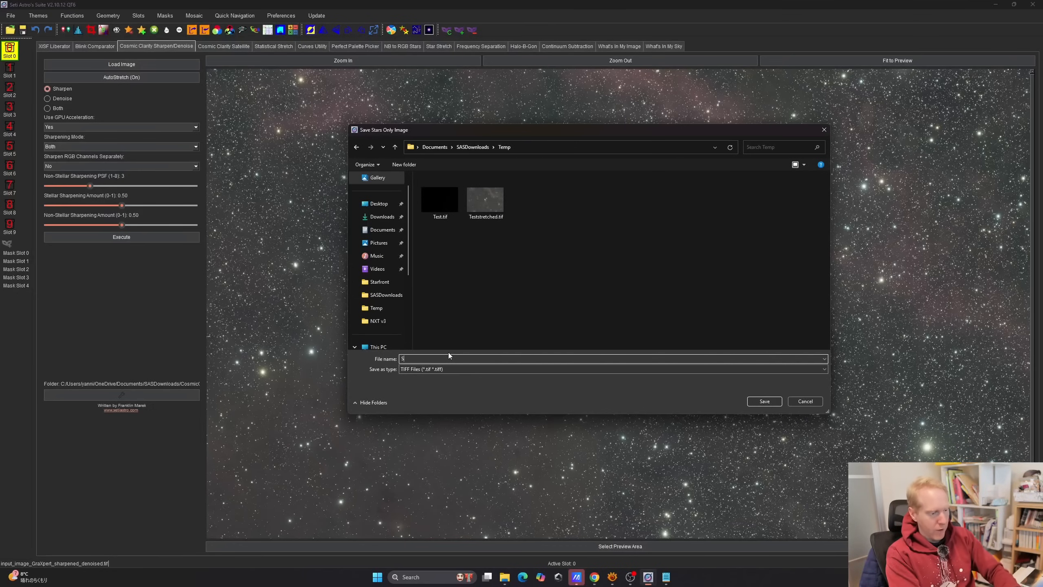
pyautogui.write('tarsRemovedM78')
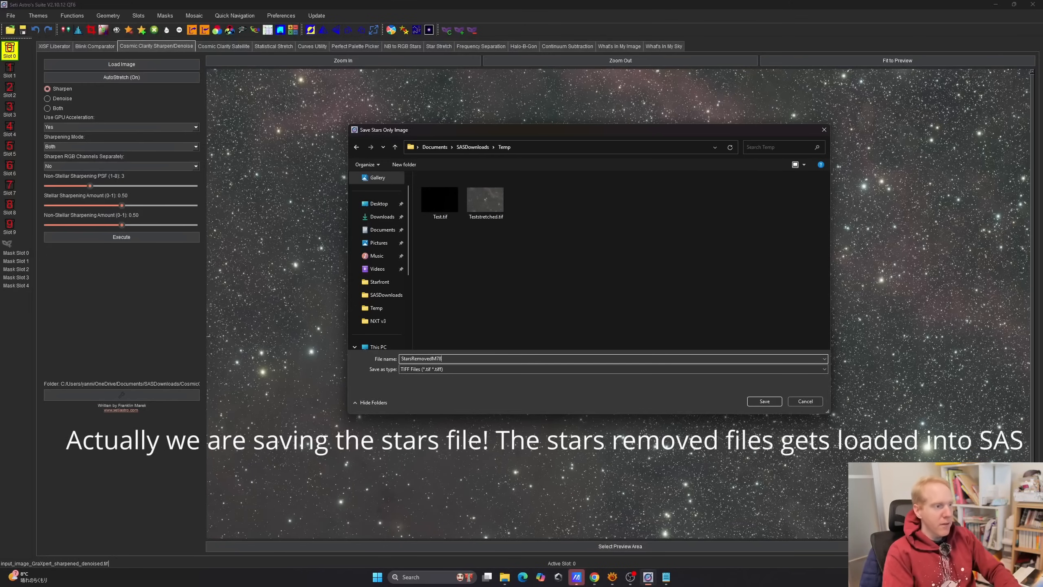
pyautogui.click(757, 399)
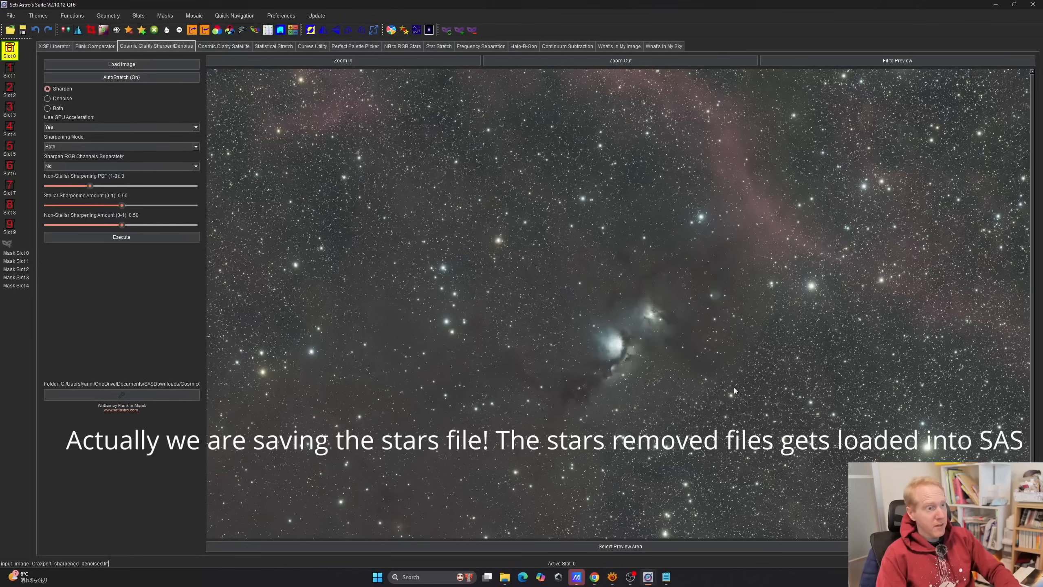
pyautogui.click(562, 294)
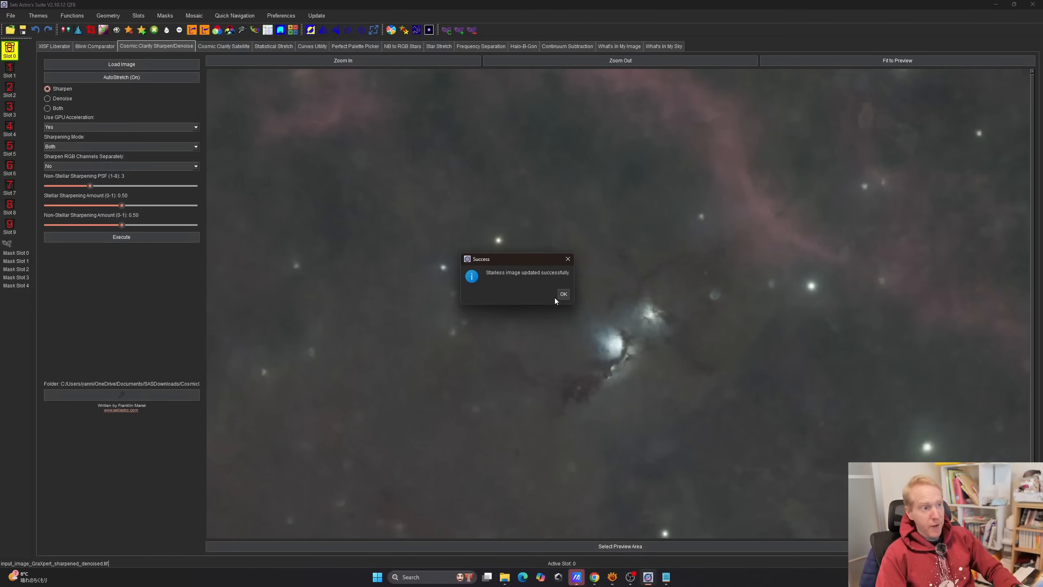
pyautogui.click(563, 294)
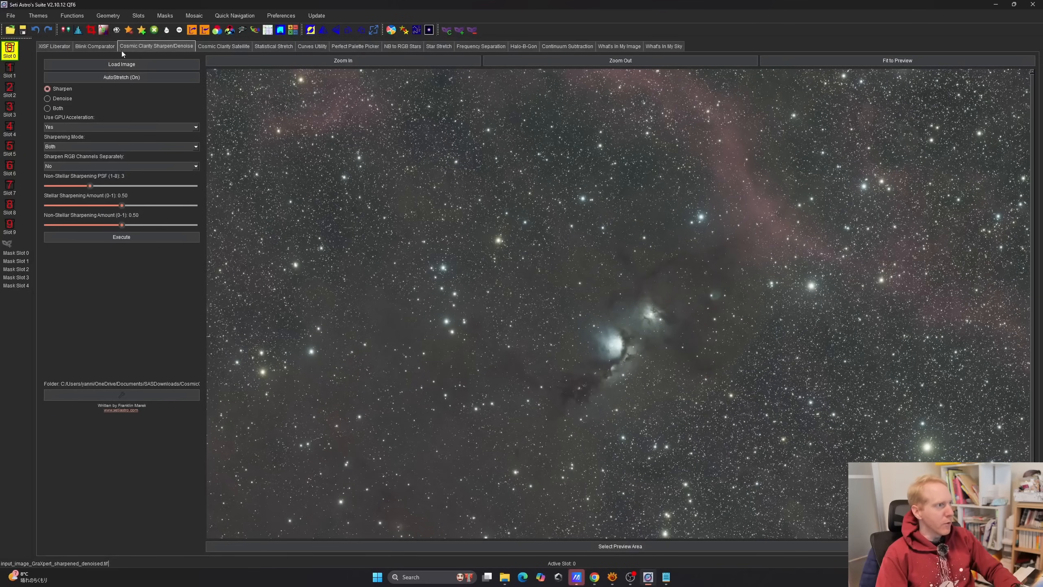
# Copy the image with stars from slot 0 to slot 1, and redo the star removal in slot 0
pyautogui.click(65, 30)
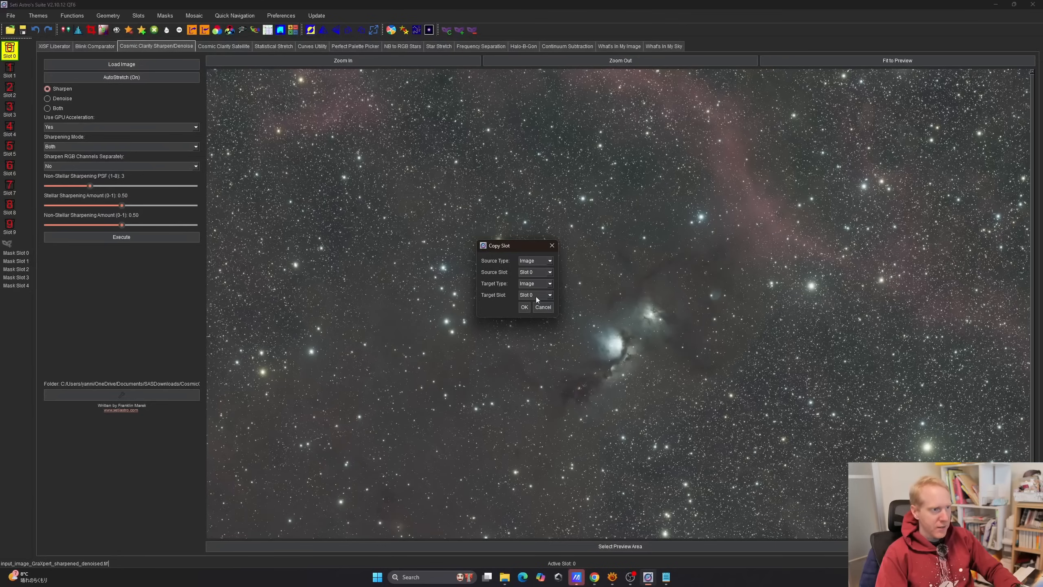
pyautogui.click(545, 294)
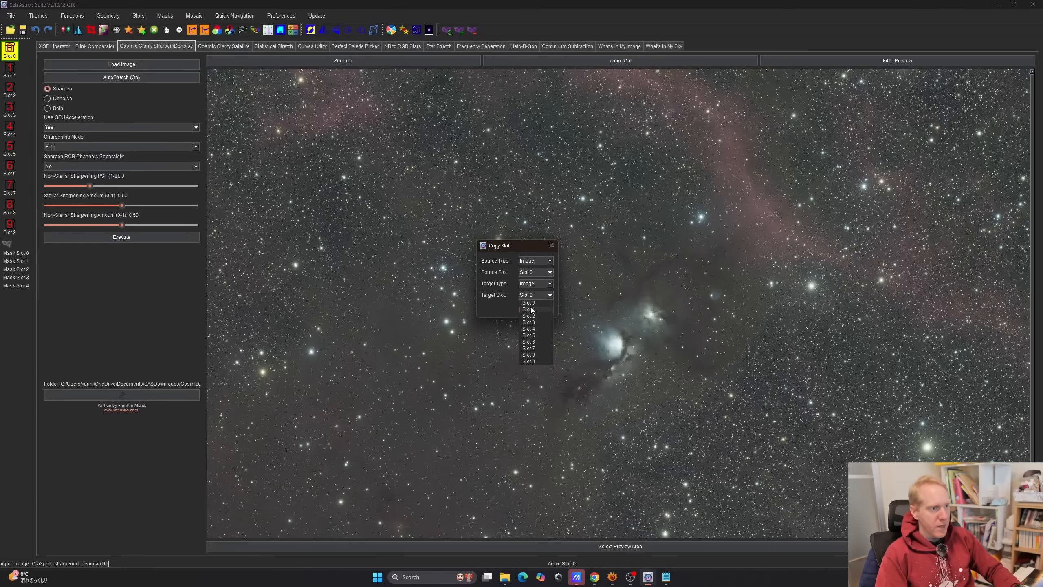
pyautogui.click(533, 310)
pyautogui.click(525, 306)
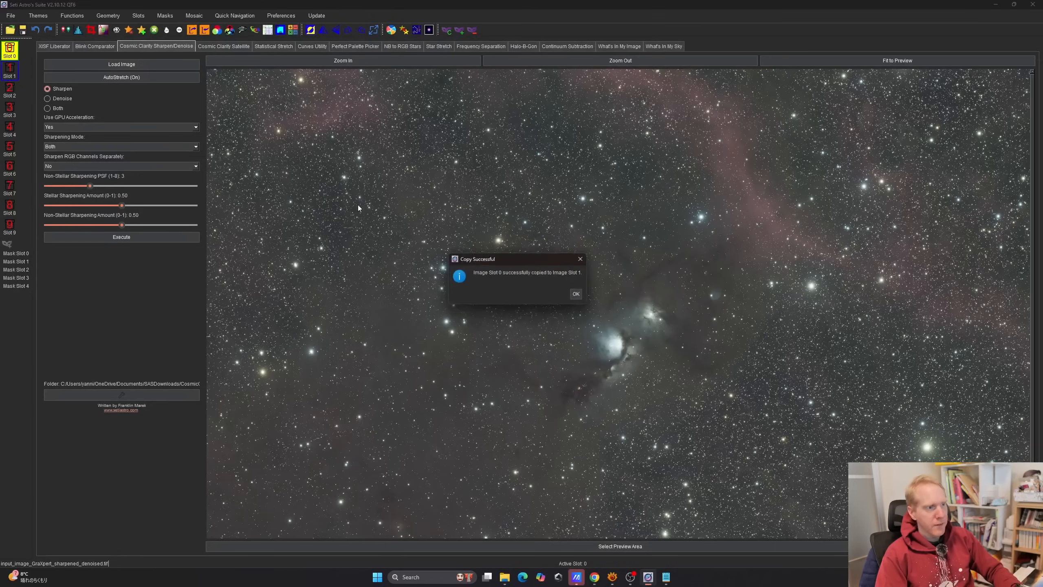
pyautogui.click(576, 294)
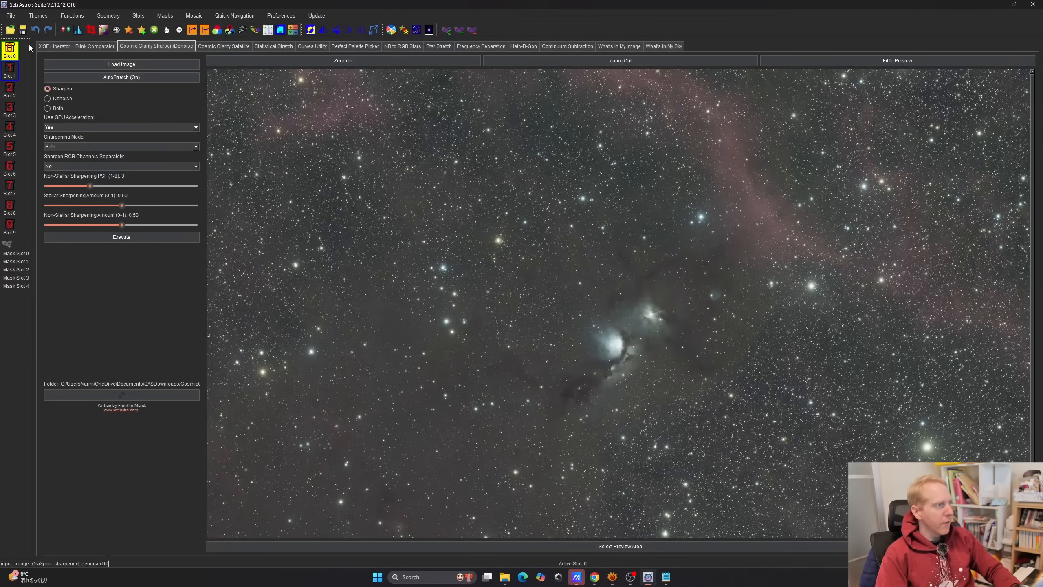
pyautogui.click(49, 30)
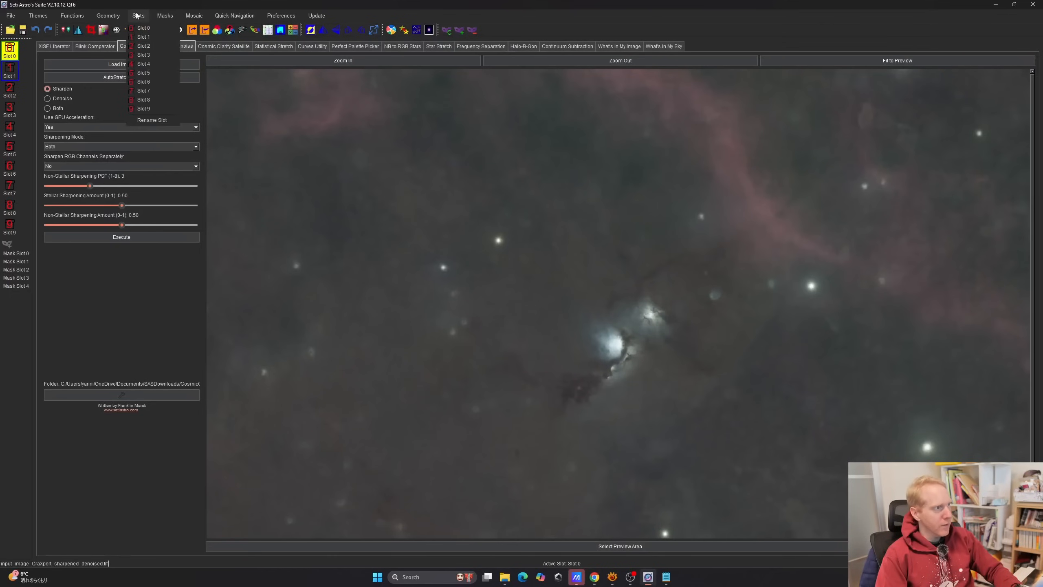
# Rename slot 0 to Main
pyautogui.click(147, 117)
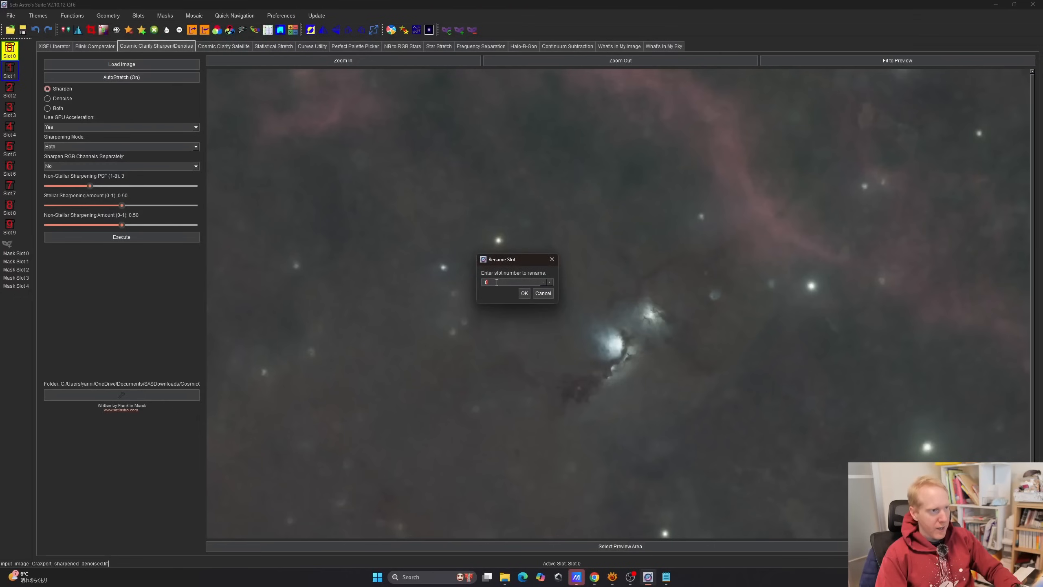
pyautogui.click(525, 293)
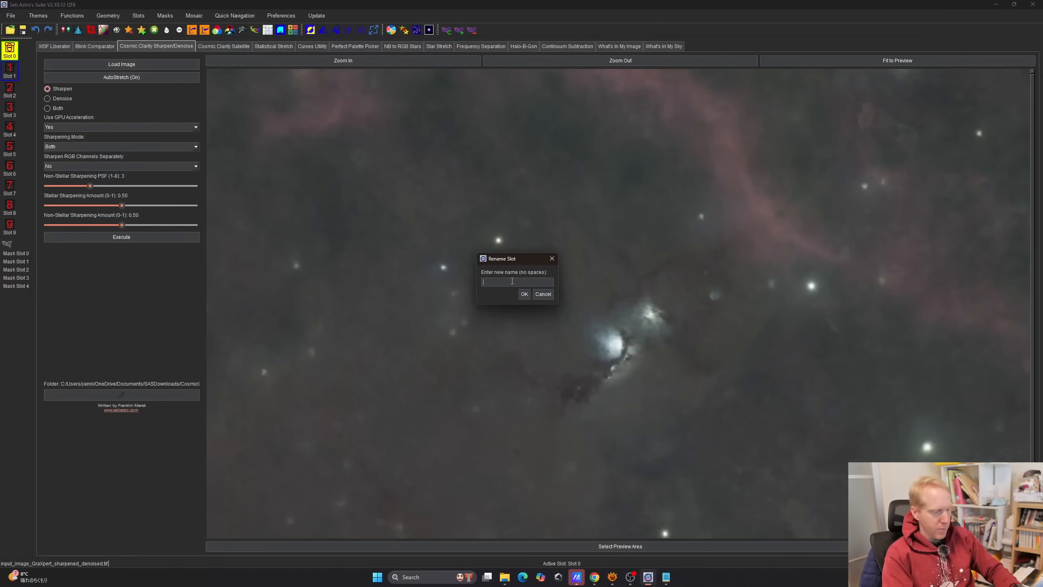
pyautogui.write('Main')
pyautogui.press('Return')
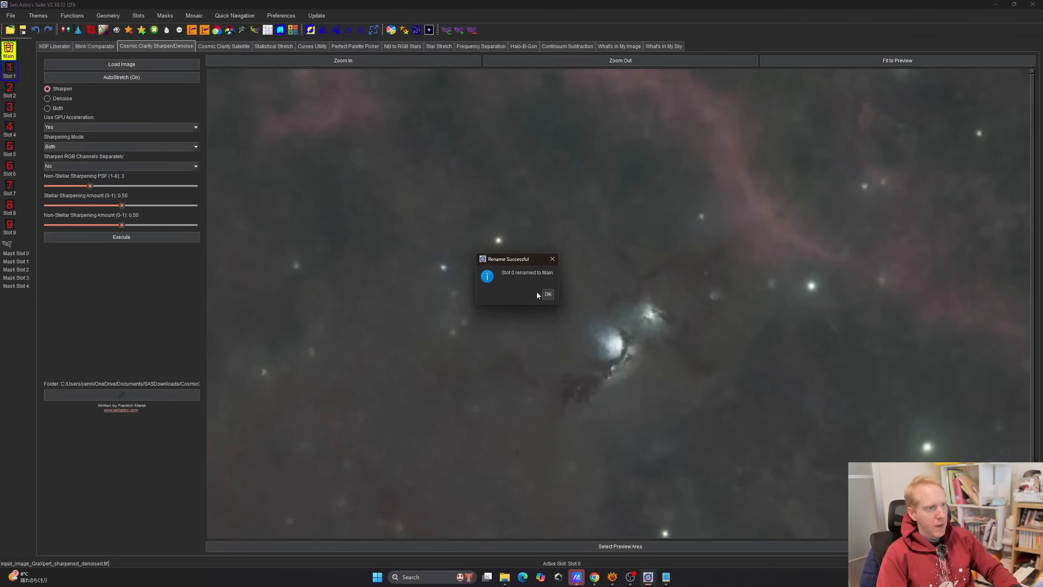
pyautogui.click(547, 294)
# Rename slot 1 to Starfull
pyautogui.click(144, 17)
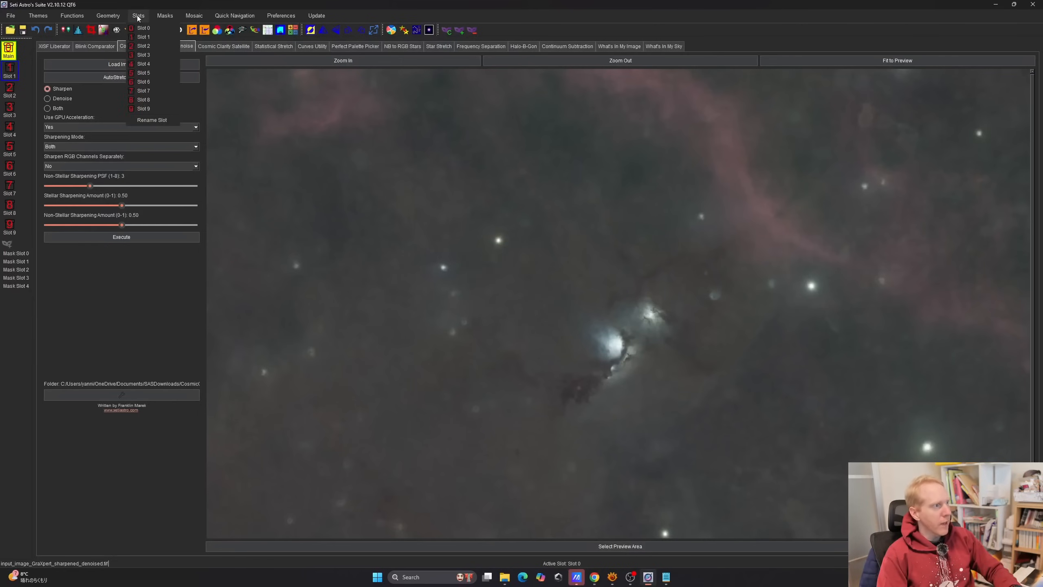
pyautogui.click(148, 120)
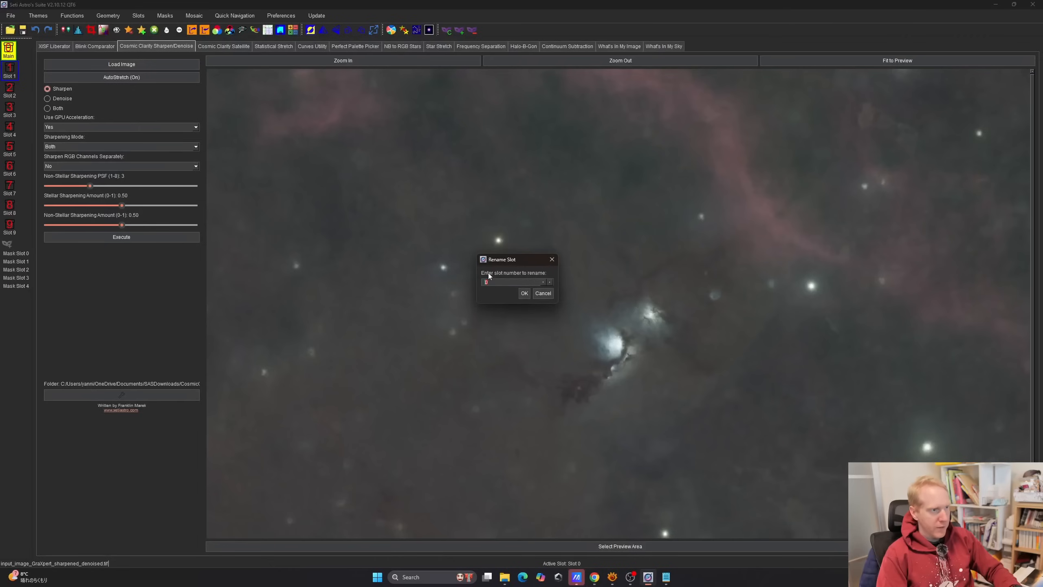
pyautogui.click(524, 294)
pyautogui.write('Staer')
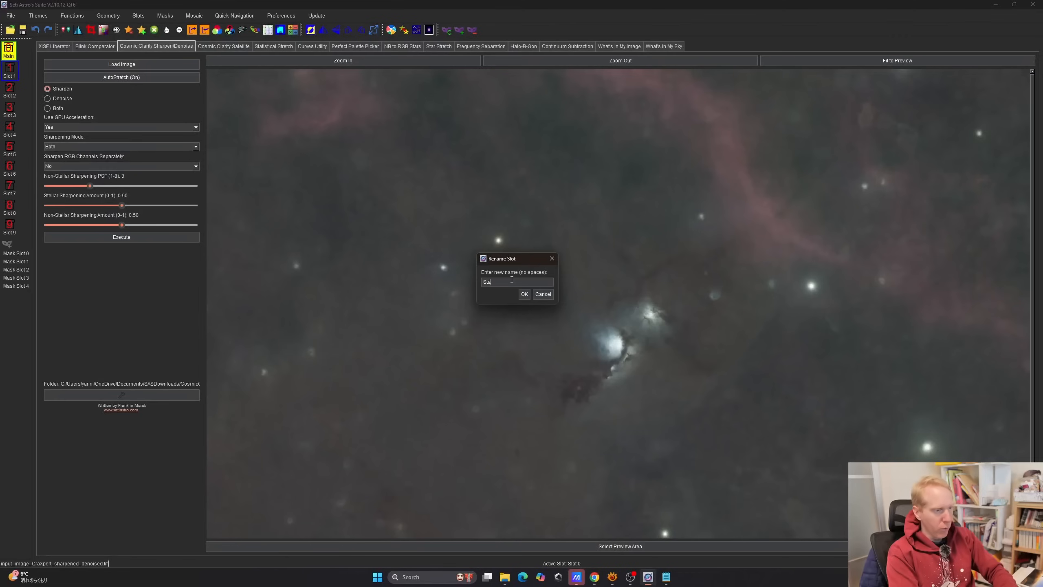
pyautogui.press('BackSpace')
pyautogui.press('BackSpace')
pyautogui.write('rfull')
pyautogui.press('Return')
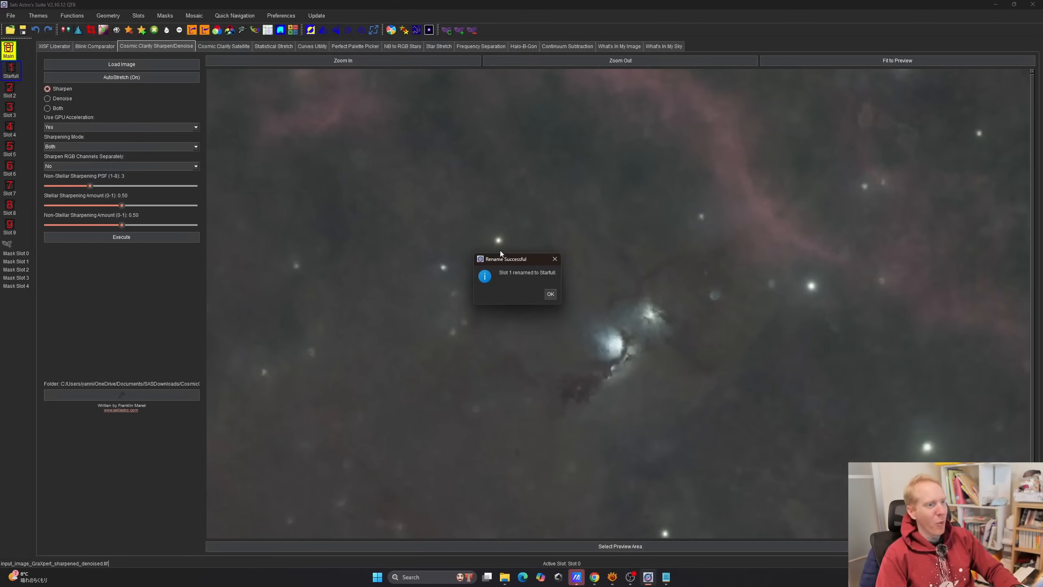
pyautogui.click(550, 293)
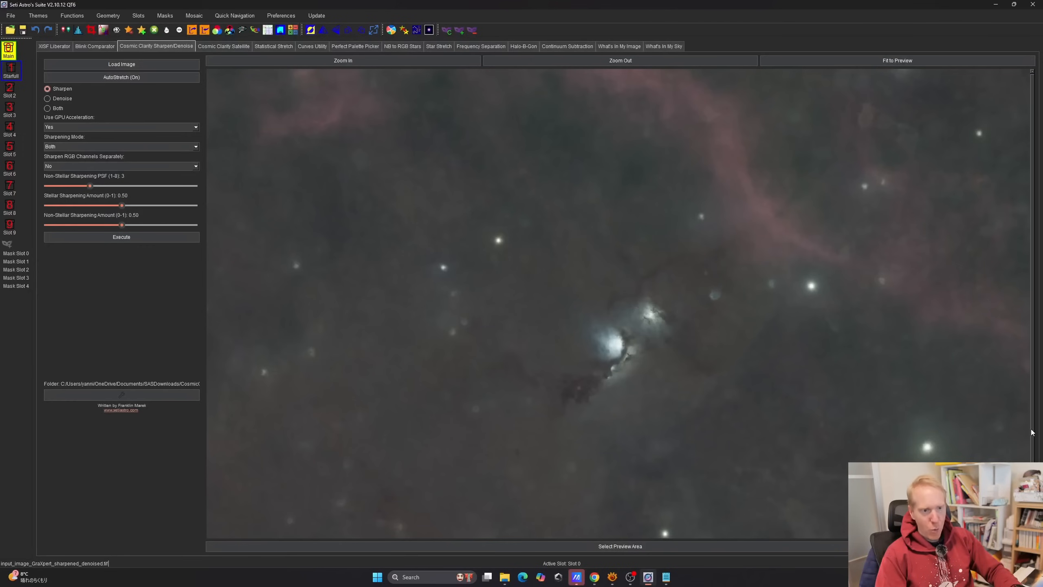
# Apply a linked Statistical Stretch with a target median of 0.25 to the image in the Main slot
pyautogui.scroll(-1, 1032, 440)
pyautogui.scroll(-4, 1032, 442)
pyautogui.scroll(5, 1032, 442)
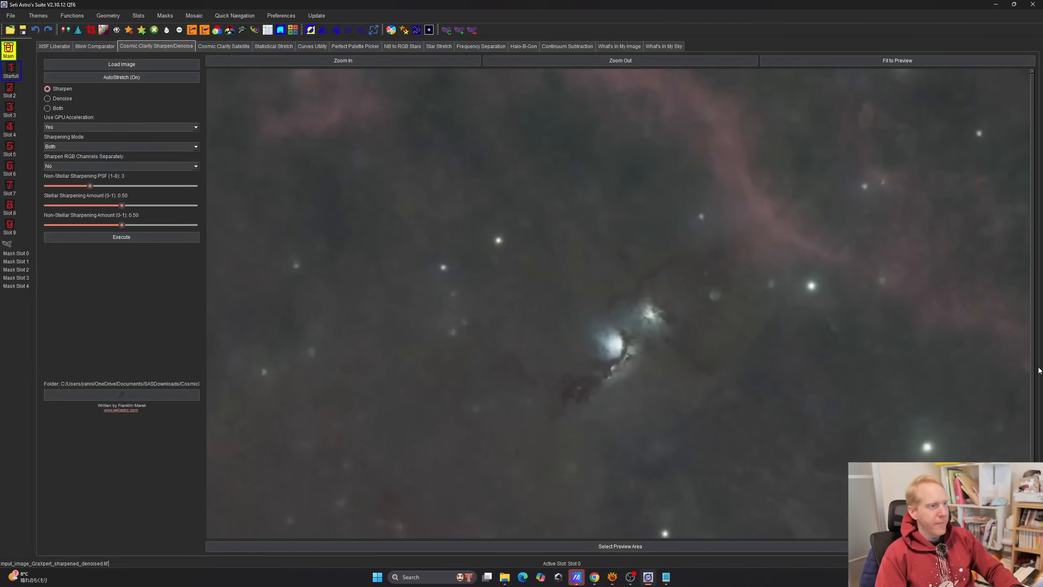
pyautogui.scroll(-5, 620, 303)
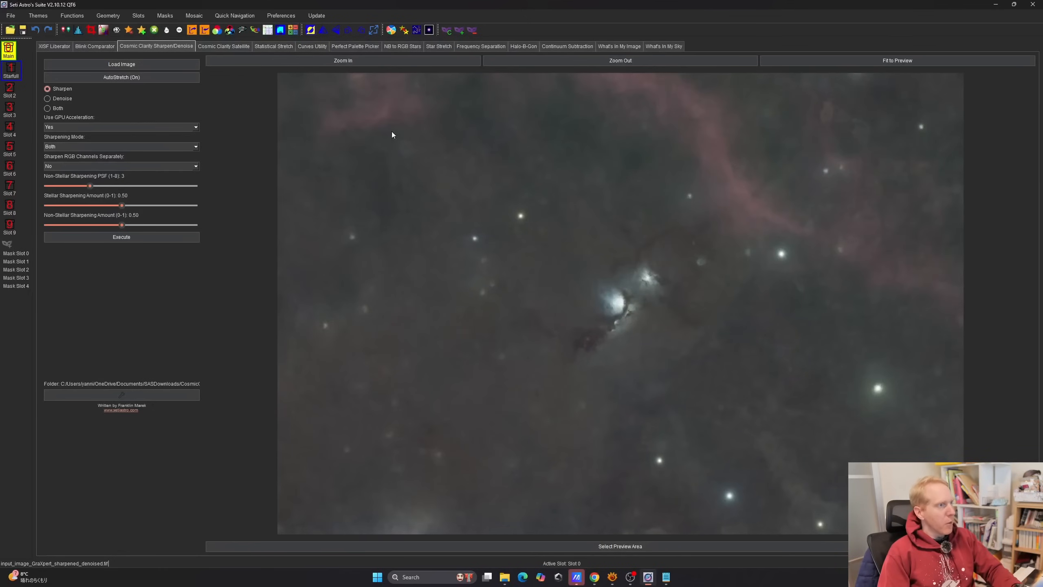
pyautogui.click(276, 46)
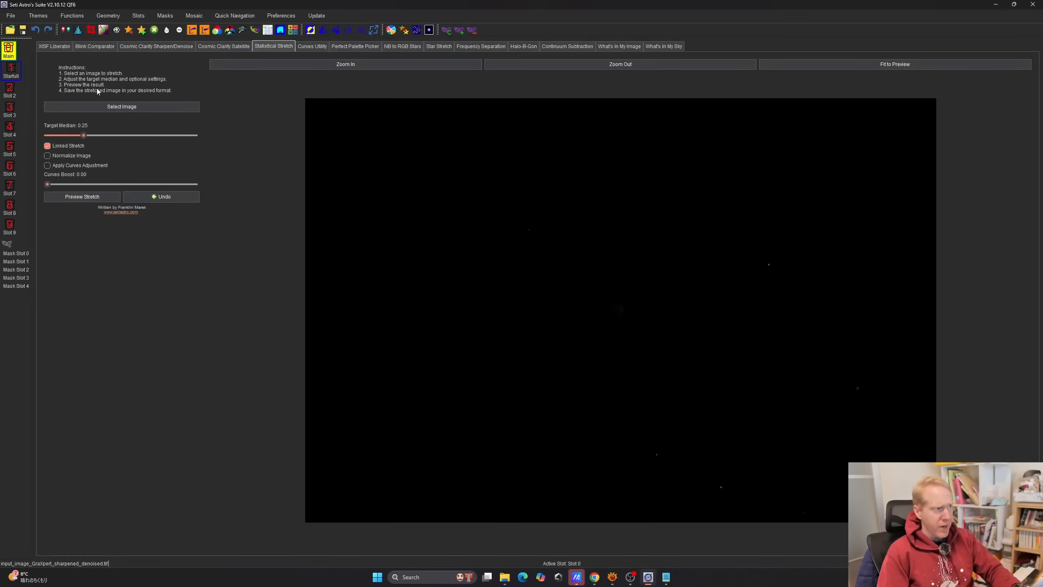
pyautogui.click(71, 196)
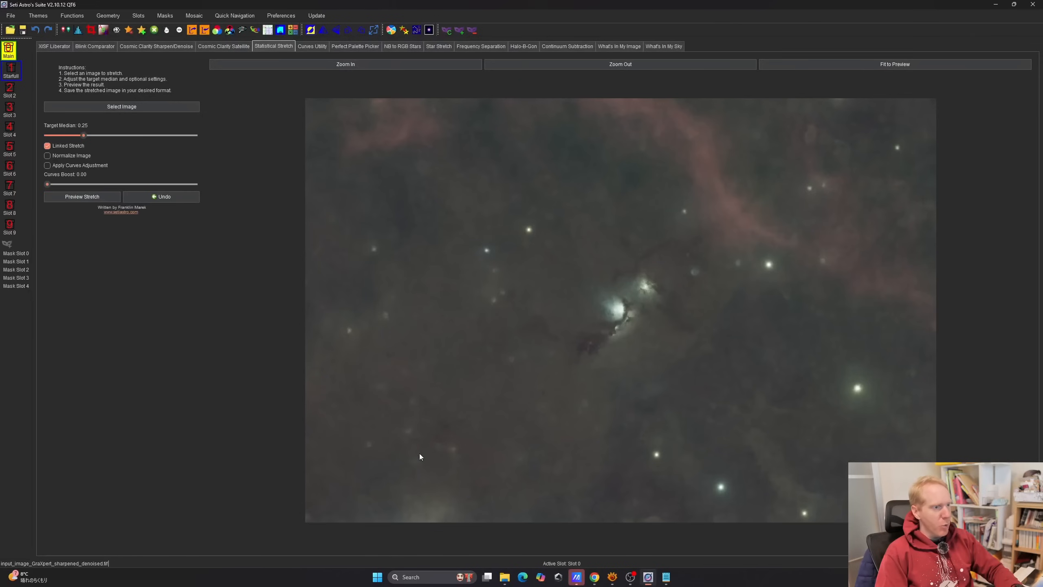
# Examine the background and faint star remnants of the stretched image at close range
pyautogui.scroll(3, 397, 462)
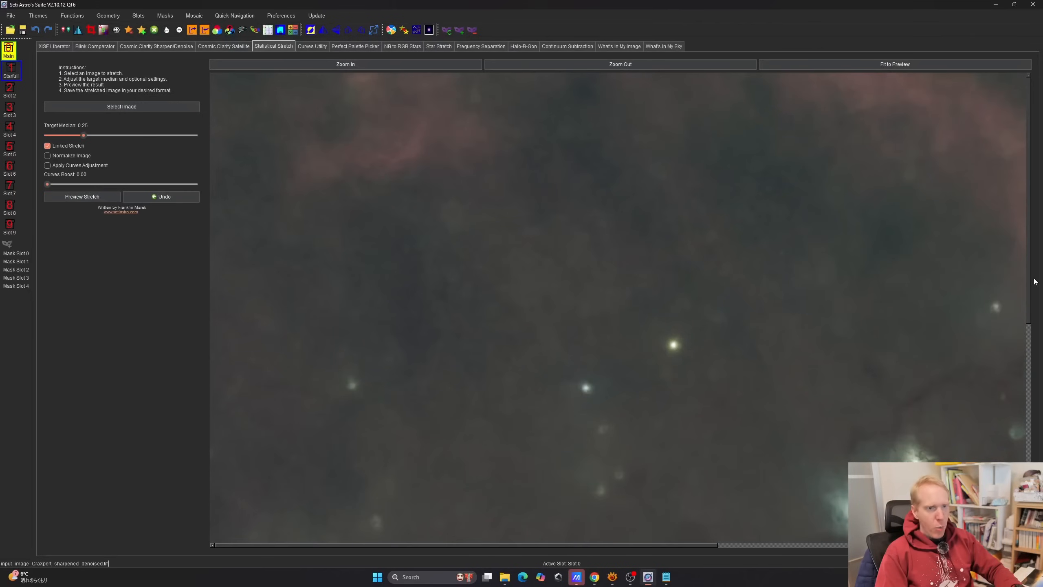
pyautogui.moveTo(1029, 285); pyautogui.dragTo(1025, 501)
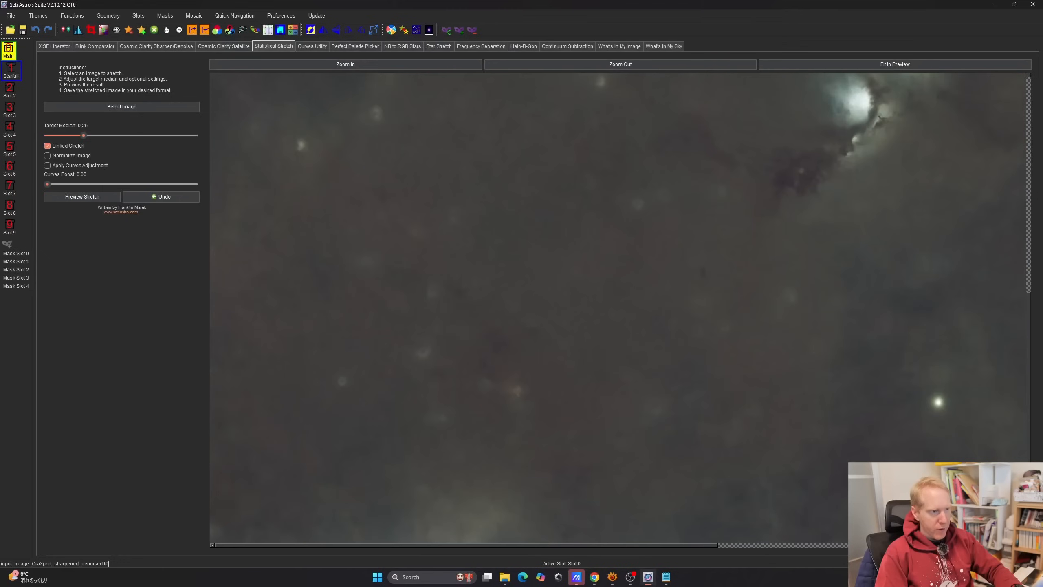
pyautogui.scroll(4, 690, 234)
pyautogui.scroll(-3, 678, 224)
pyautogui.scroll(16, 659, 202)
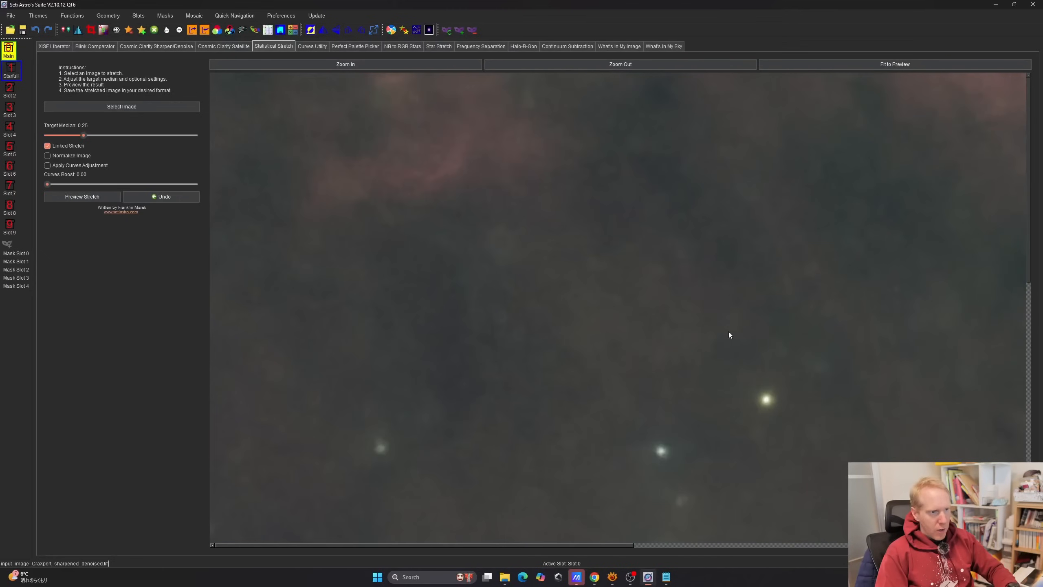
pyautogui.moveTo(1029, 205); pyautogui.dragTo(1023, 427)
pyautogui.scroll(-3, 748, 235)
pyautogui.scroll(5, 747, 235)
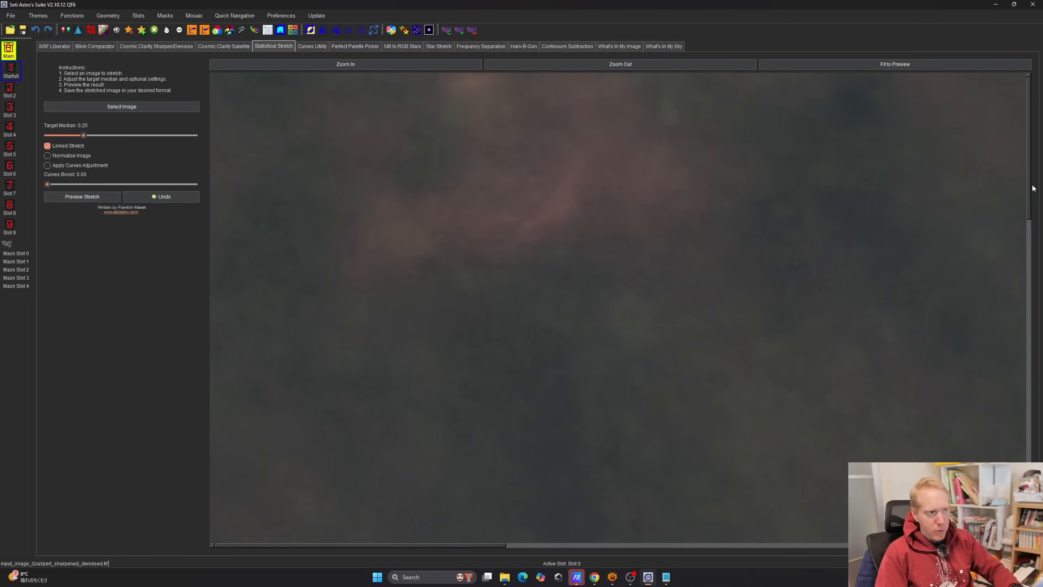
pyautogui.moveTo(1028, 184); pyautogui.dragTo(1032, 440)
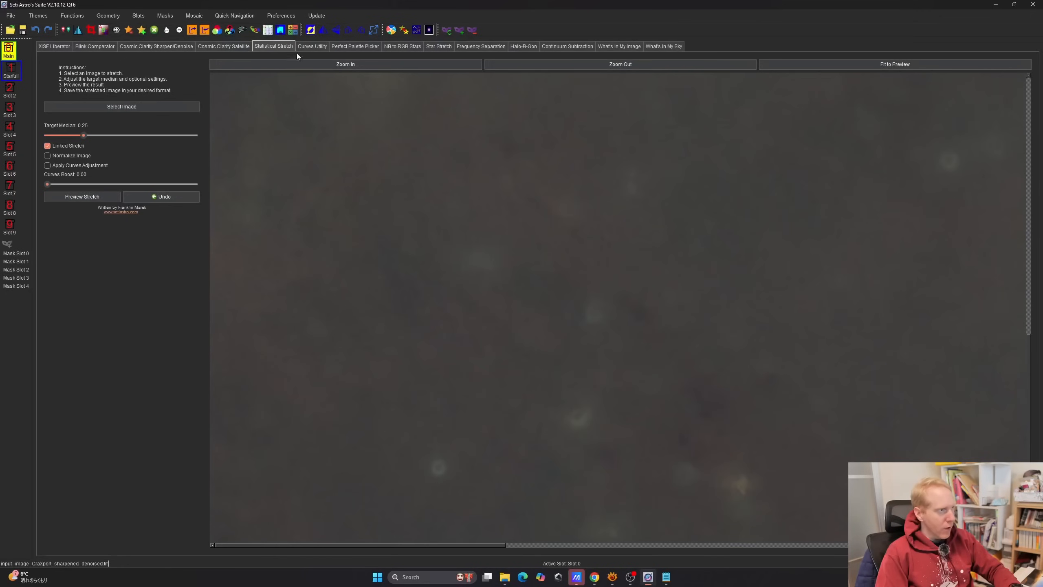
# Try Blemish Blaster on a faint star remnant with a larger correction radius, and close it without applying the changes
pyautogui.click(238, 30)
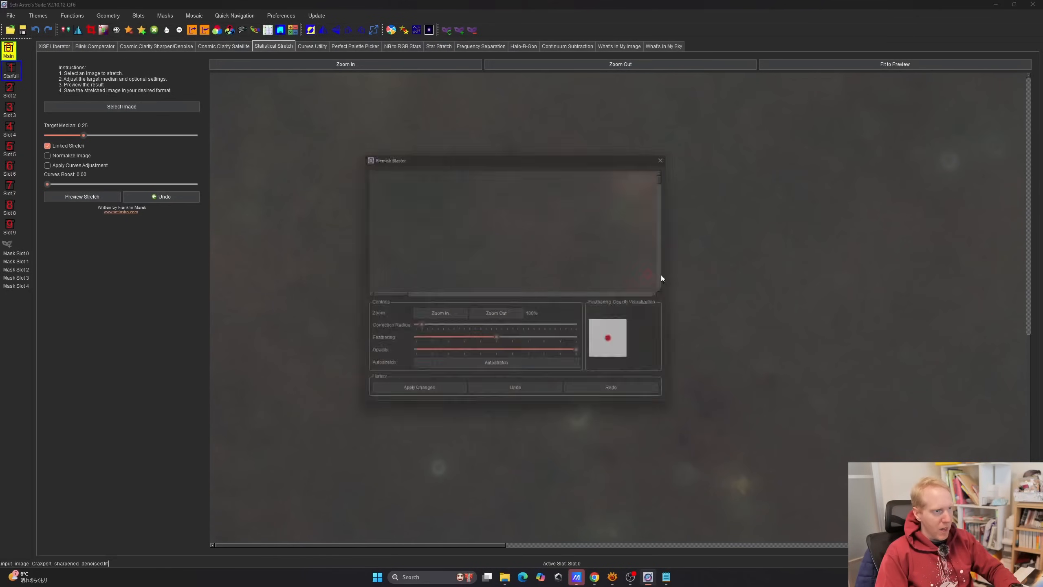
pyautogui.moveTo(671, 176); pyautogui.dragTo(673, 266)
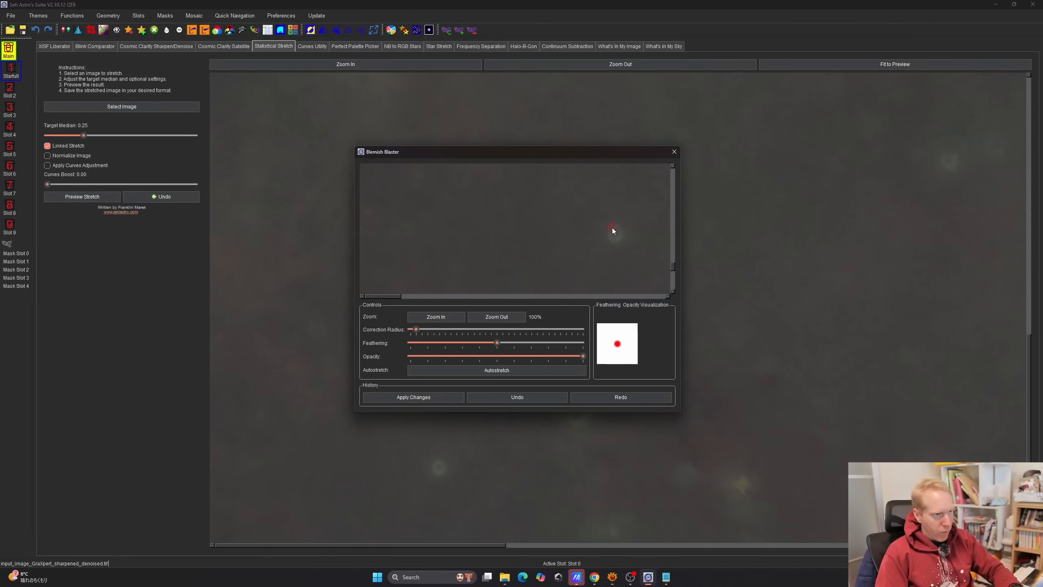
pyautogui.moveTo(415, 331); pyautogui.dragTo(425, 332)
pyautogui.moveTo(427, 329); pyautogui.dragTo(431, 329)
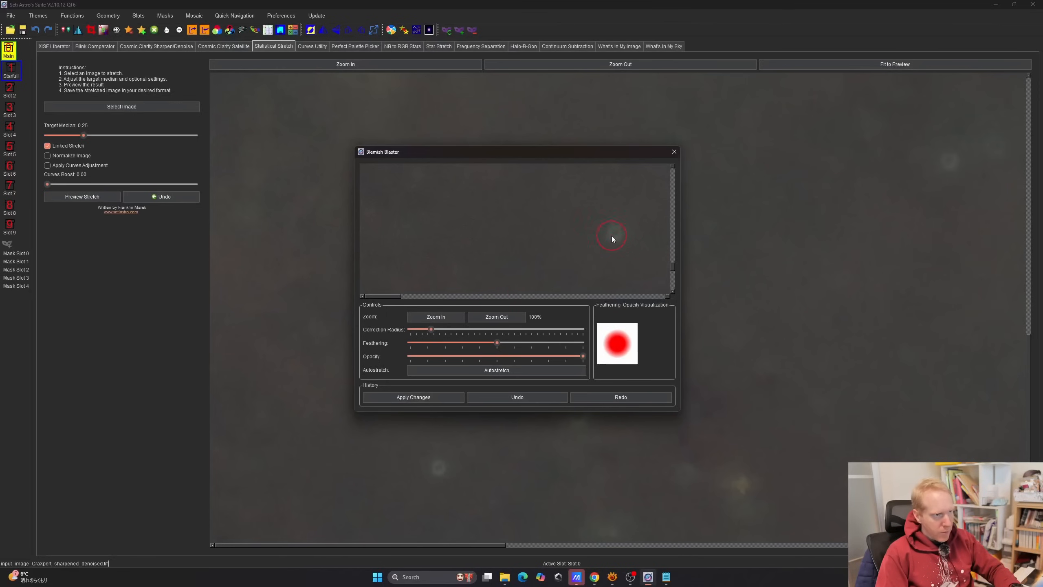
pyautogui.moveTo(430, 330); pyautogui.dragTo(428, 329)
pyautogui.click(615, 236)
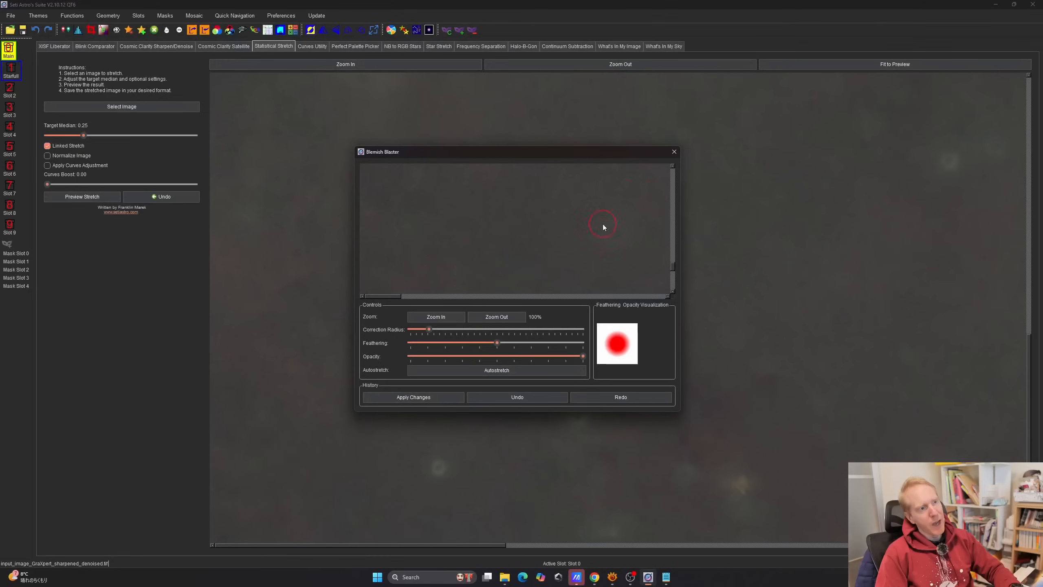
pyautogui.moveTo(401, 292); pyautogui.dragTo(432, 301)
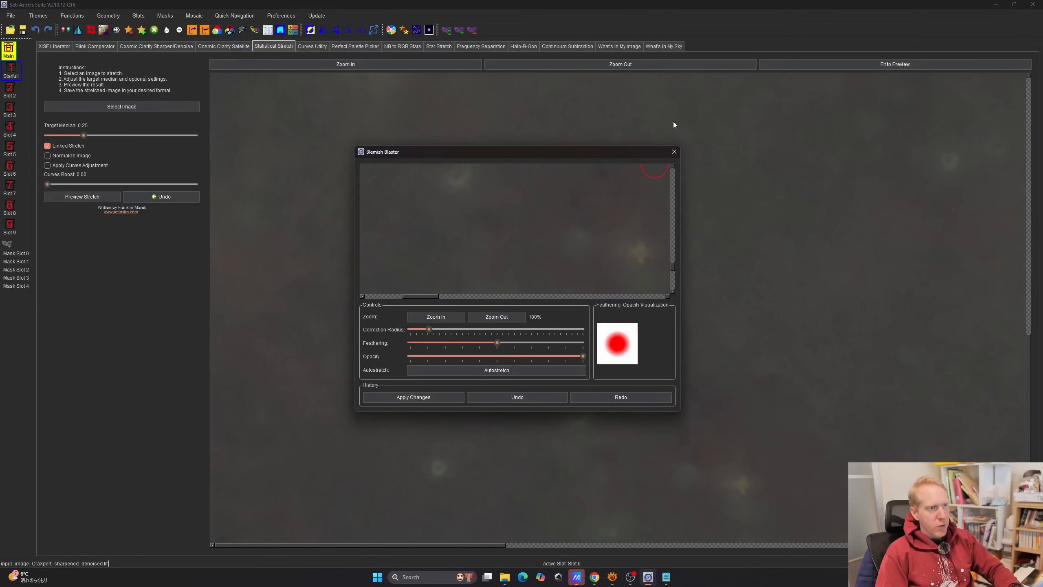
pyautogui.click(673, 151)
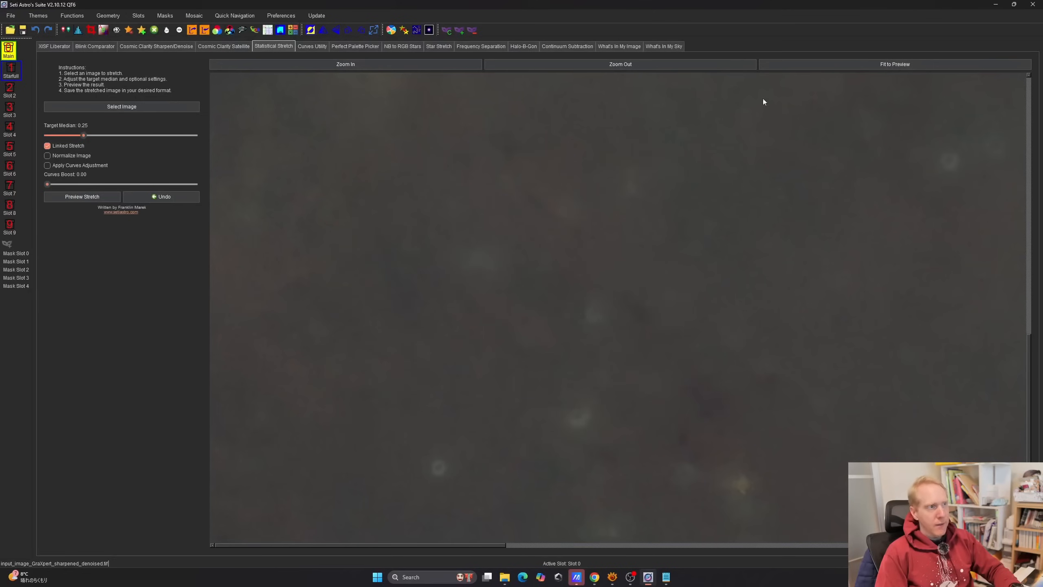
# Apply background neutralization to the stretched image, using a sample box on a dark patch of sky
pyautogui.click(872, 65)
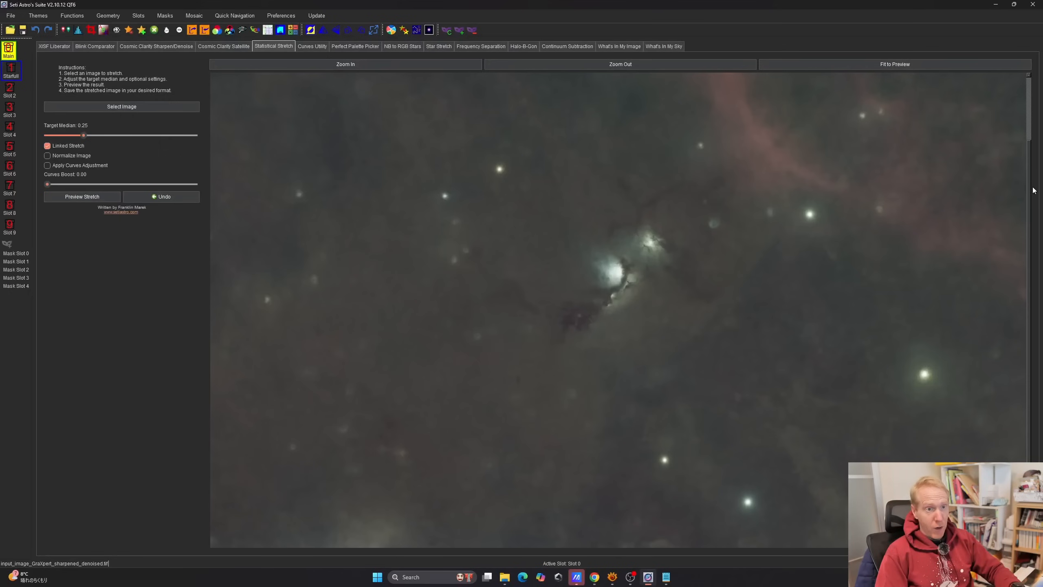
pyautogui.moveTo(1030, 183); pyautogui.dragTo(1026, 92)
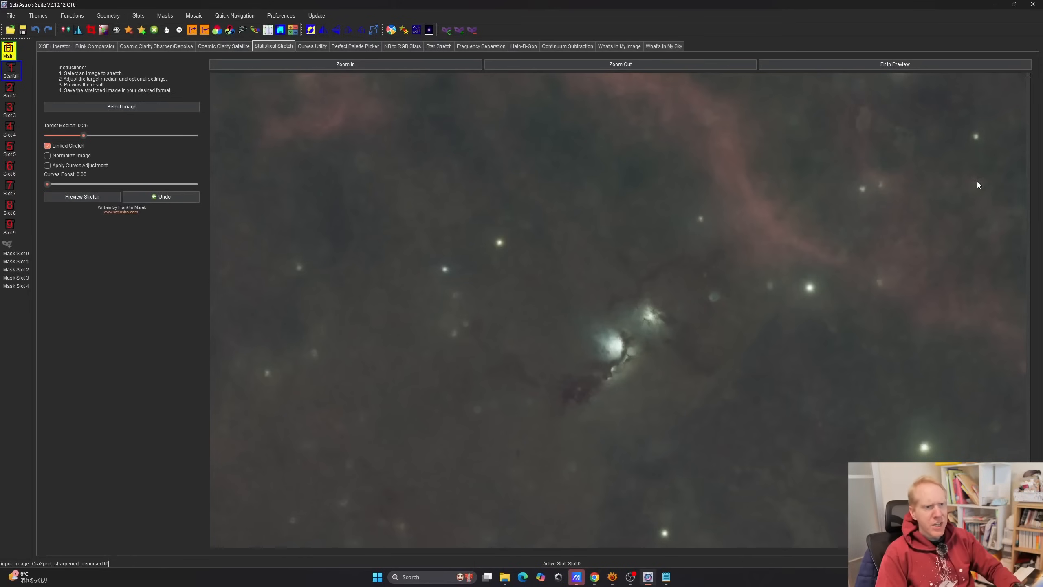
pyautogui.moveTo(1028, 156); pyautogui.dragTo(1015, 138)
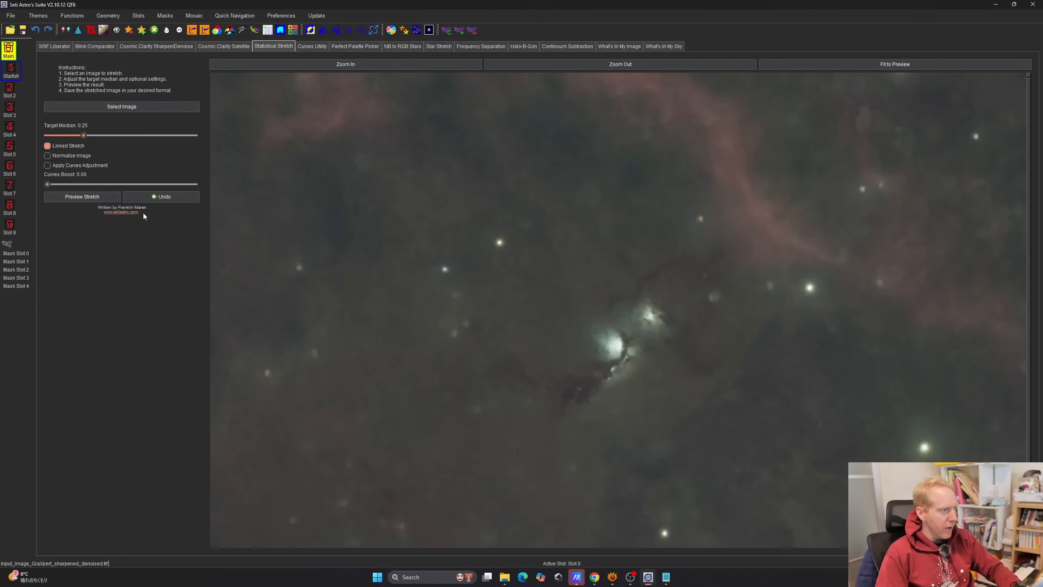
pyautogui.click(166, 30)
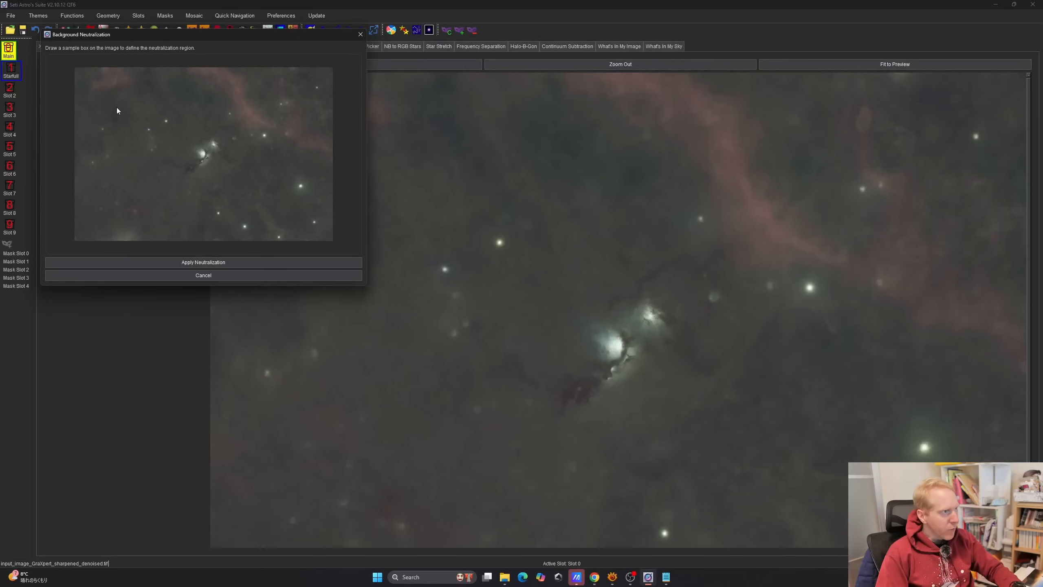
pyautogui.click(184, 263)
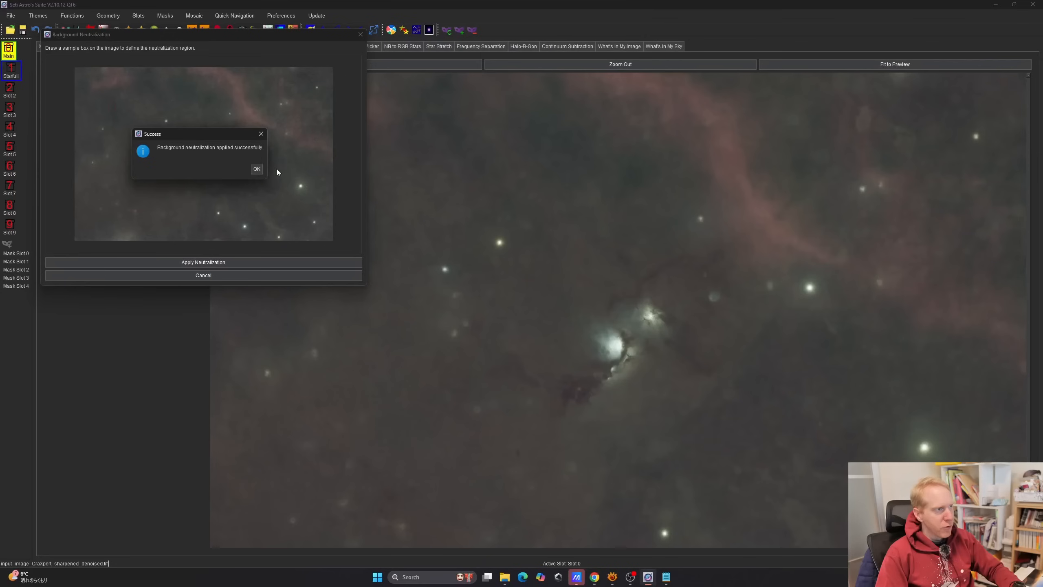
pyautogui.click(257, 169)
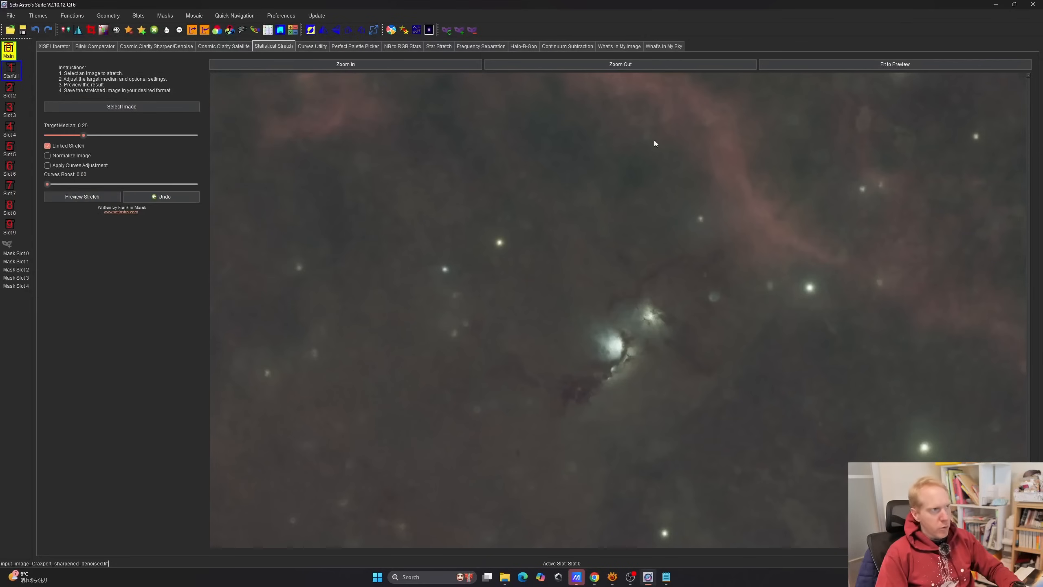
# Open WaveScale HDR for the image and preview its default settings on the bright core of the nebula
pyautogui.moveTo(1028, 256); pyautogui.dragTo(1022, 571)
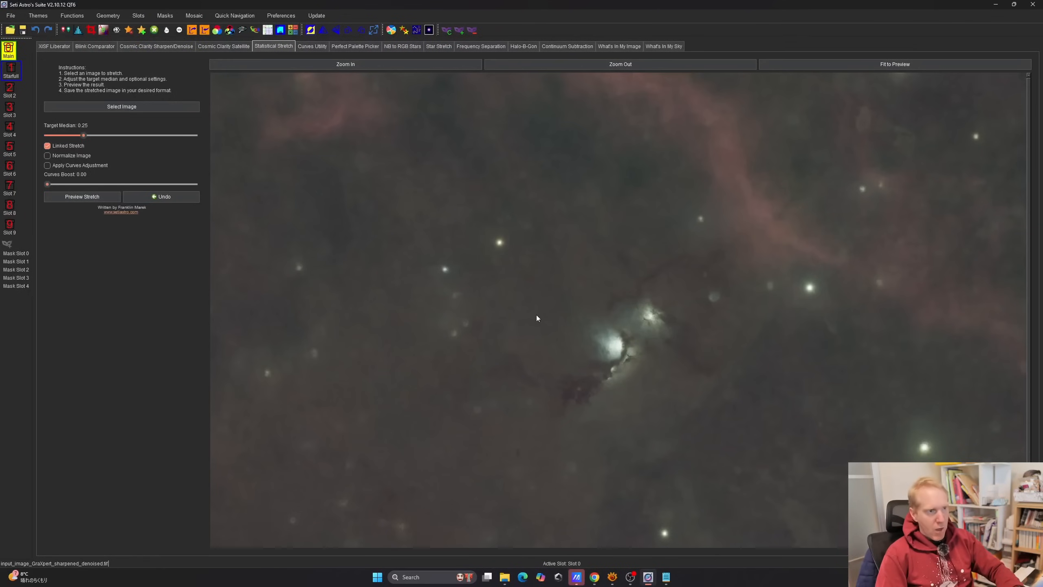
pyautogui.scroll(5, 633, 362)
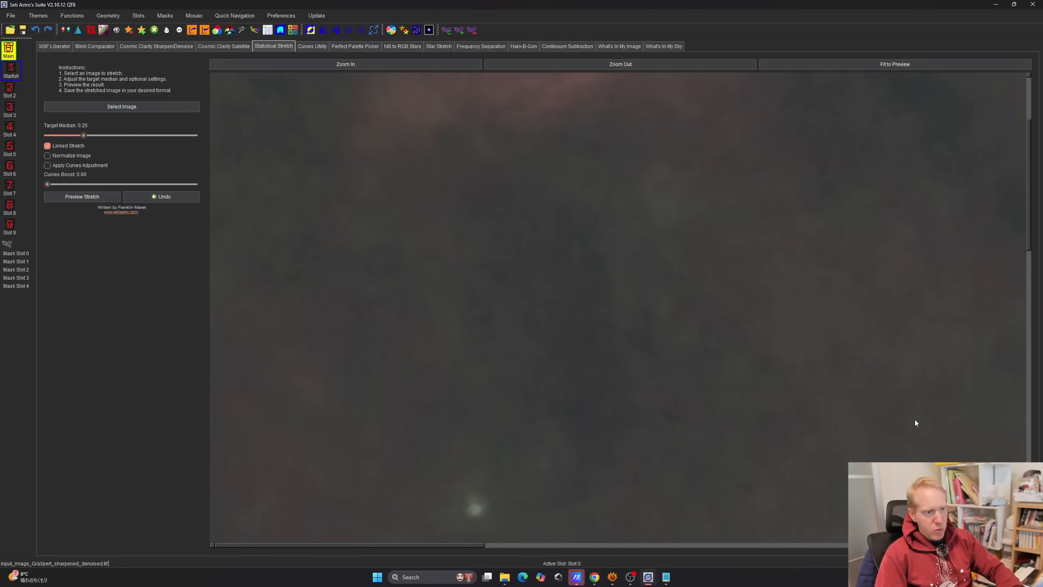
pyautogui.scroll(-6, 916, 419)
pyautogui.moveTo(463, 546); pyautogui.dragTo(748, 545)
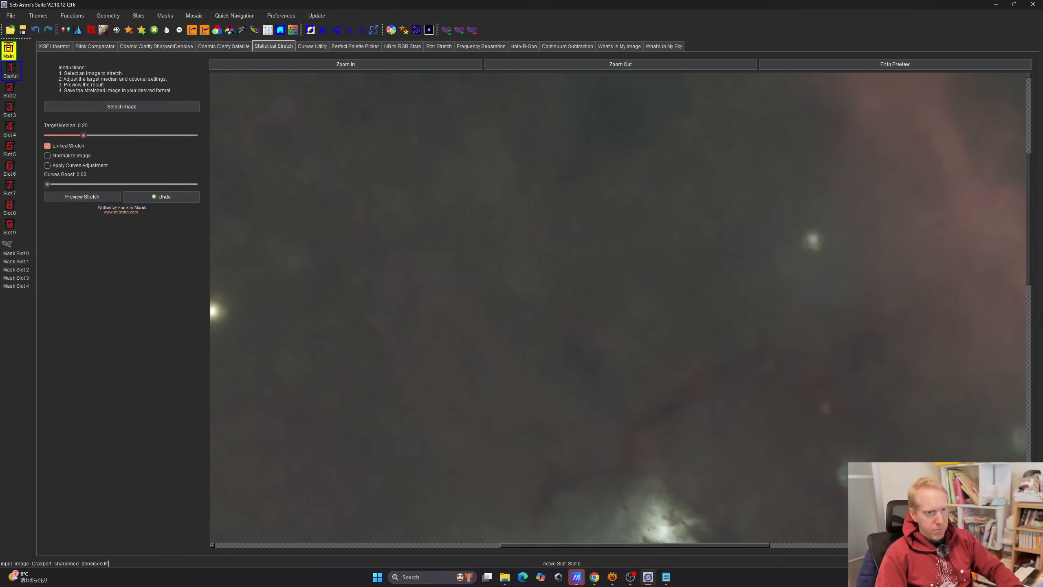
pyautogui.moveTo(1031, 224); pyautogui.dragTo(1031, 307)
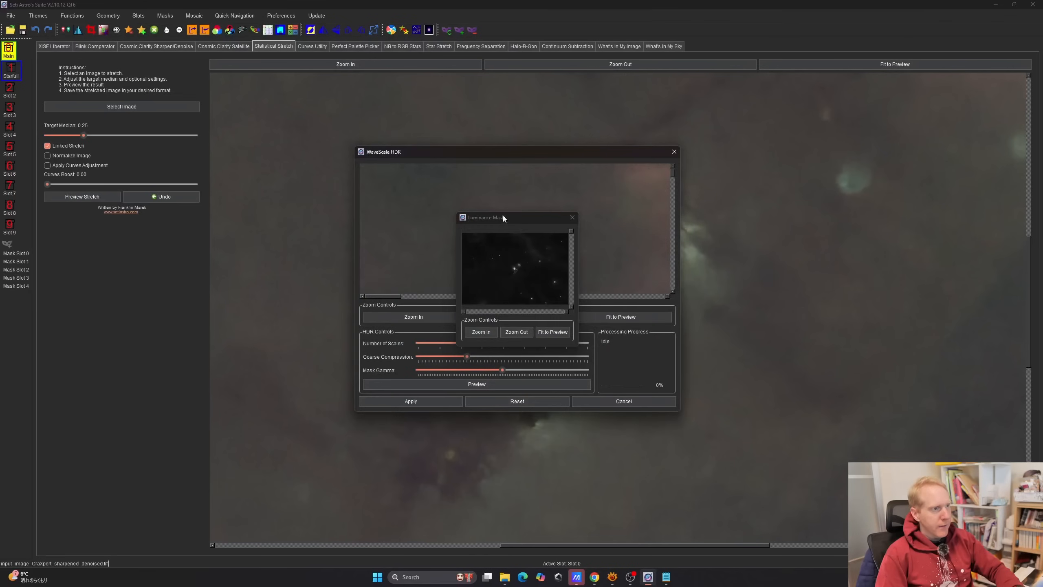
pyautogui.moveTo(502, 217); pyautogui.dragTo(814, 126)
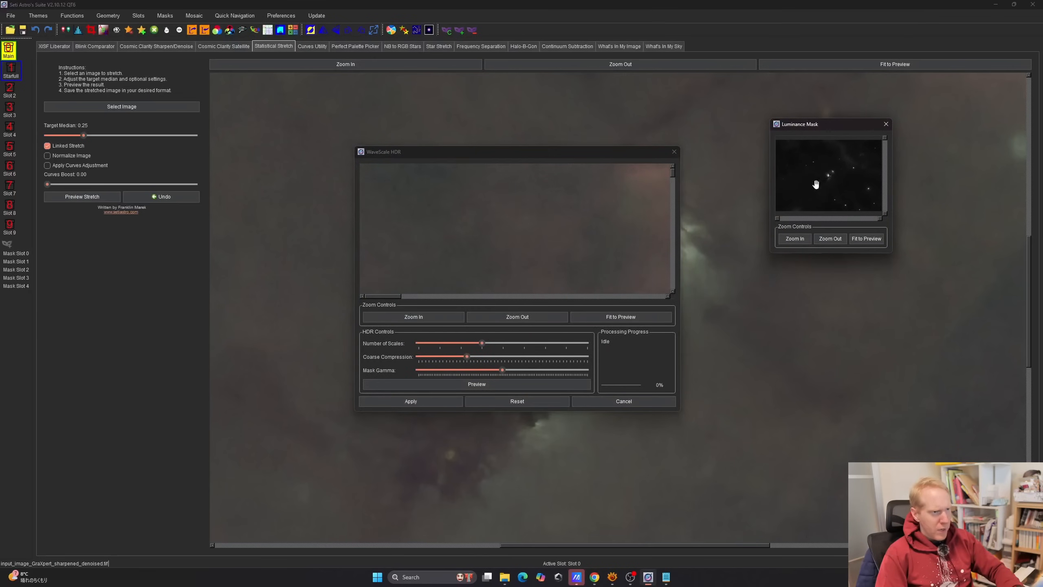
pyautogui.click(673, 176)
pyautogui.moveTo(673, 176); pyautogui.dragTo(673, 231)
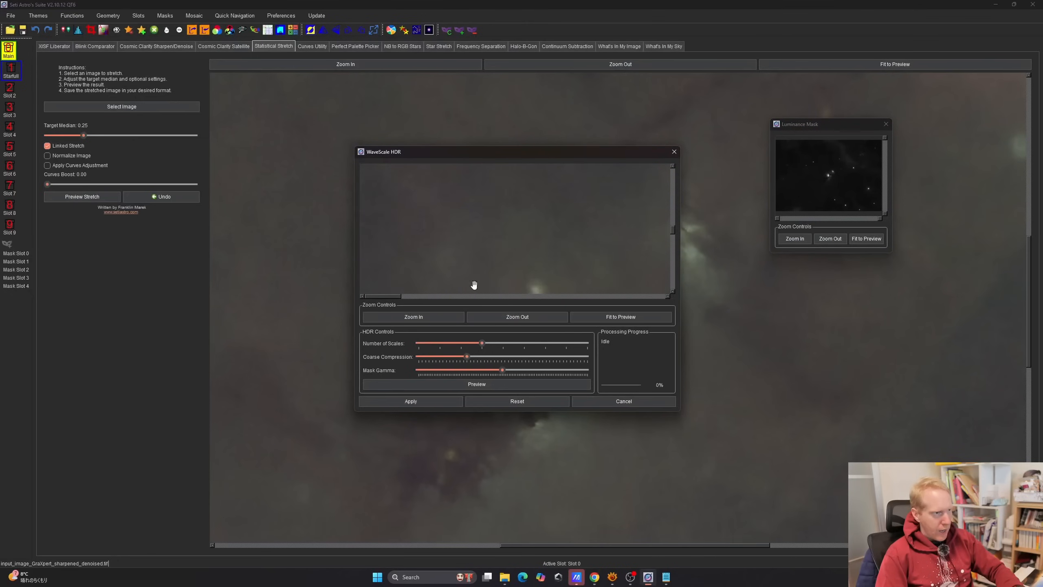
pyautogui.moveTo(379, 295); pyautogui.dragTo(516, 303)
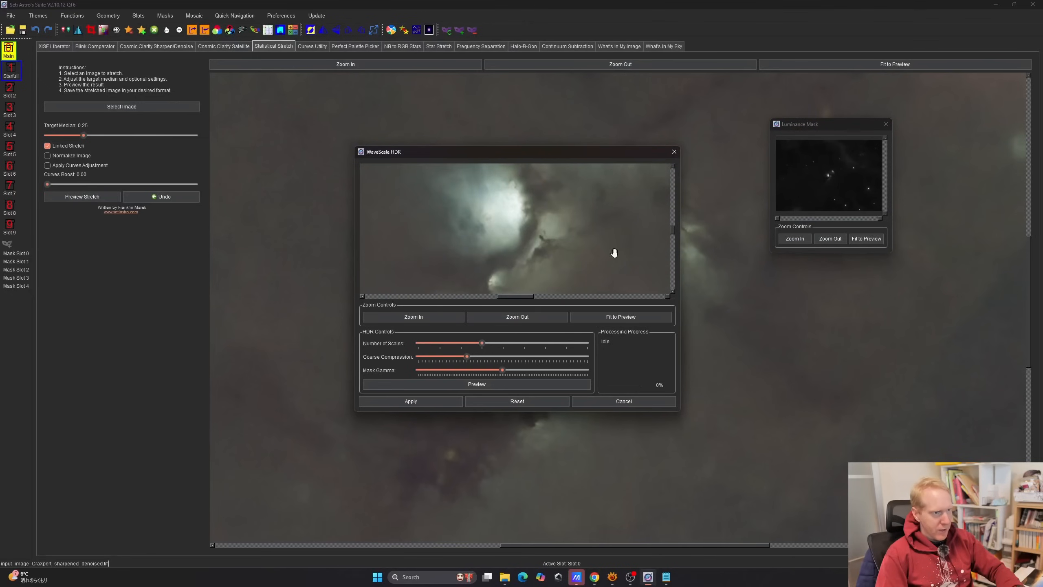
pyautogui.scroll(2, 674, 227)
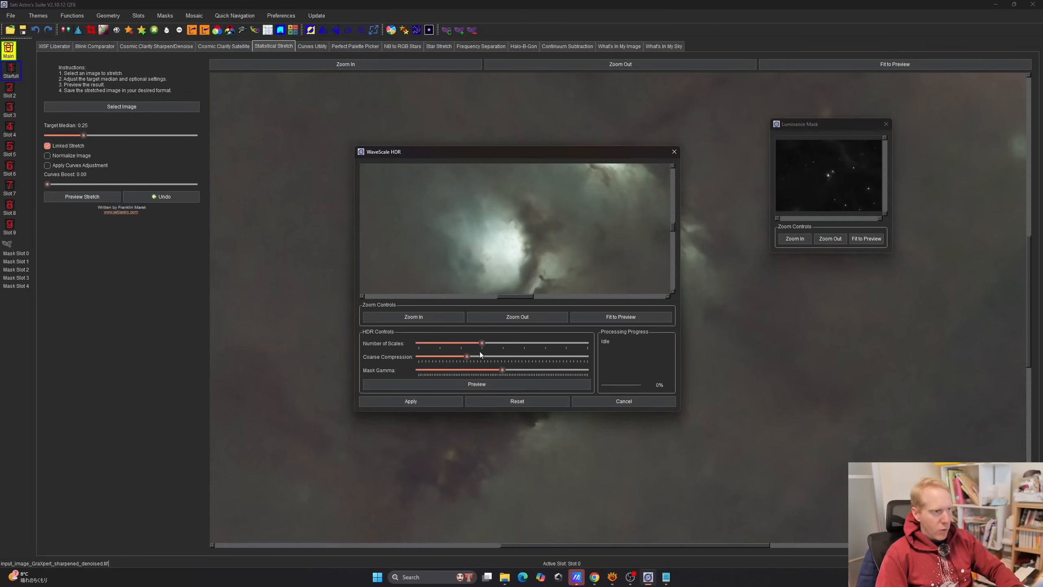
pyautogui.click(459, 384)
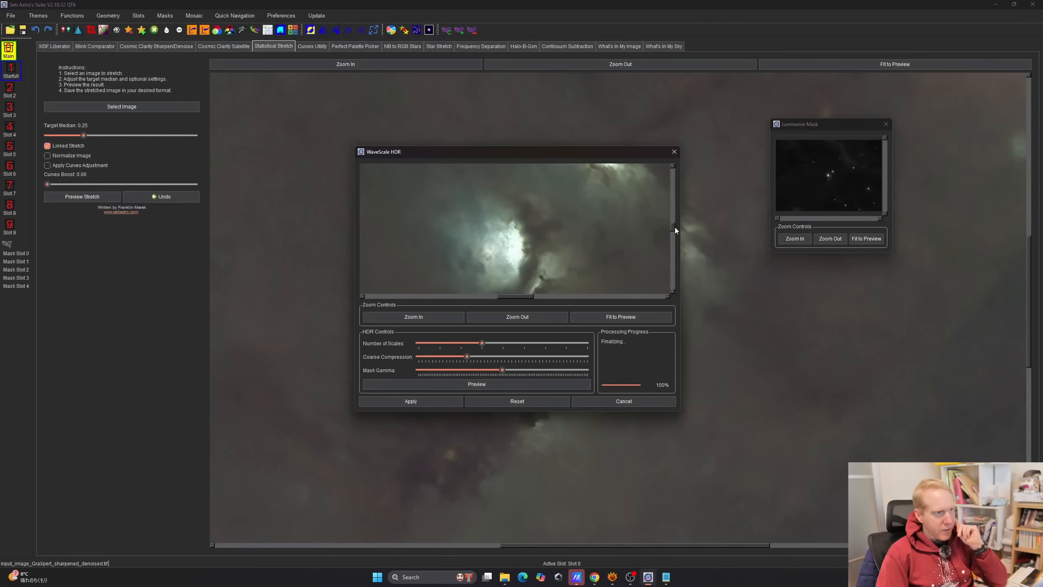
# Lower WaveScale HDR's number of scales by one, preview the core again, and apply the compression to the image
pyautogui.moveTo(674, 229); pyautogui.dragTo(689, 144)
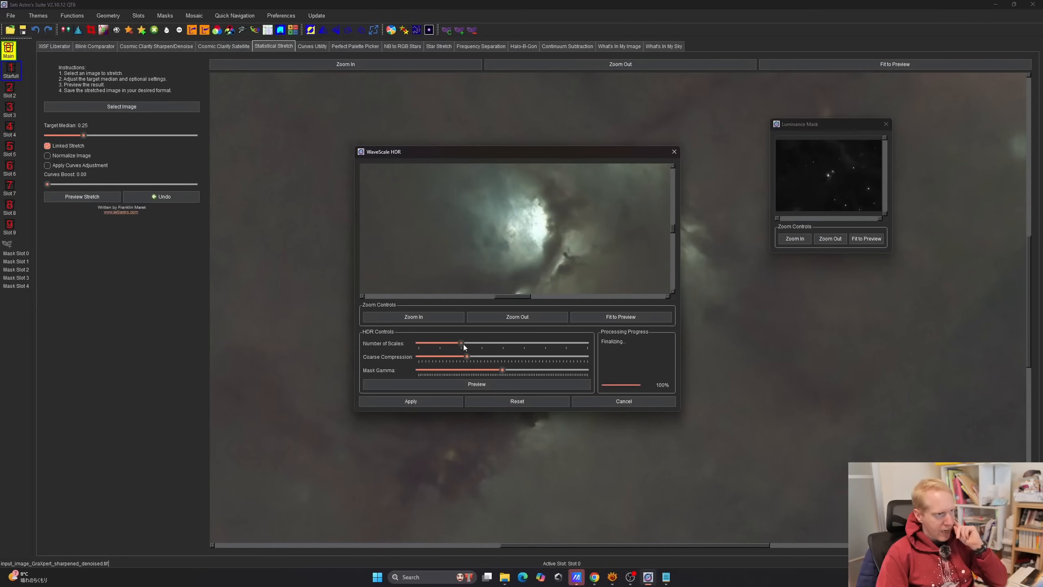
pyautogui.click(464, 383)
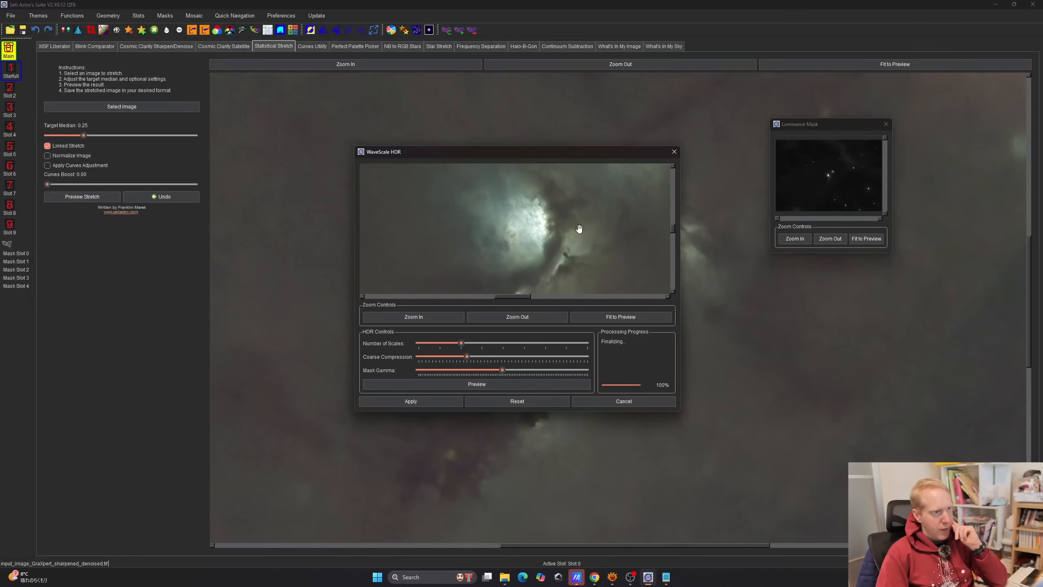
pyautogui.moveTo(672, 228); pyautogui.dragTo(673, 226)
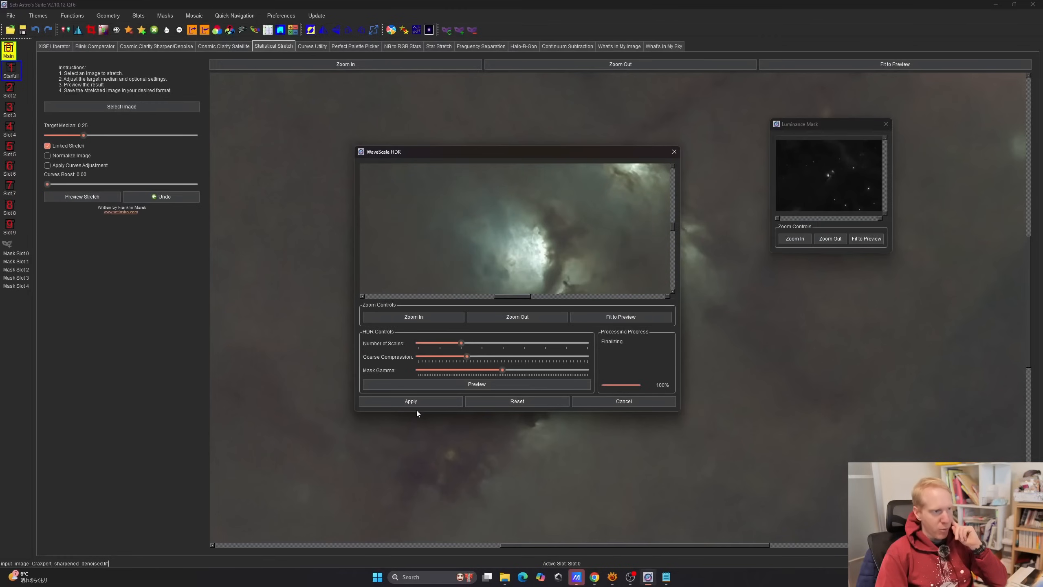
pyautogui.click(406, 400)
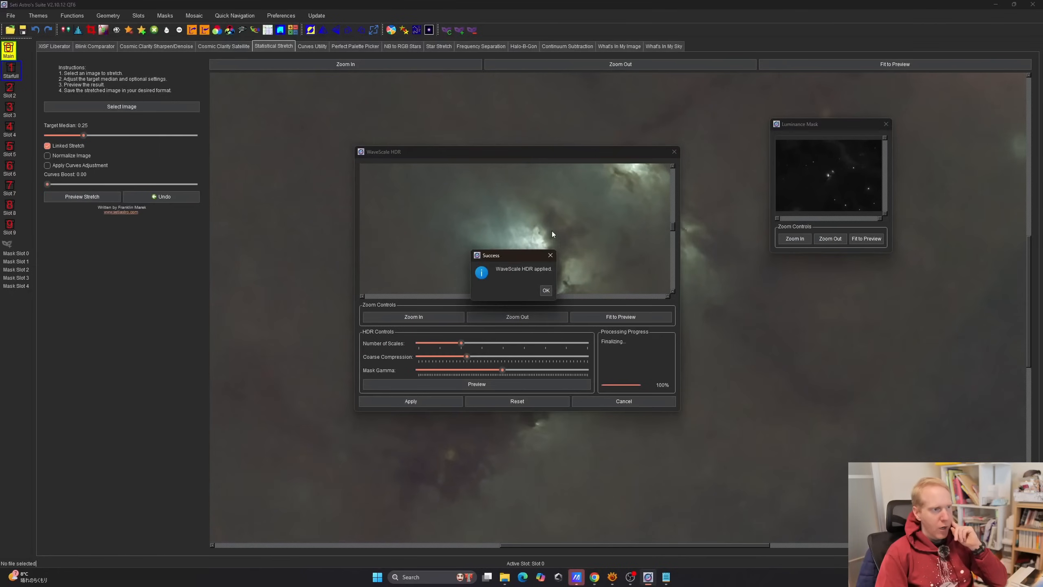
pyautogui.click(546, 290)
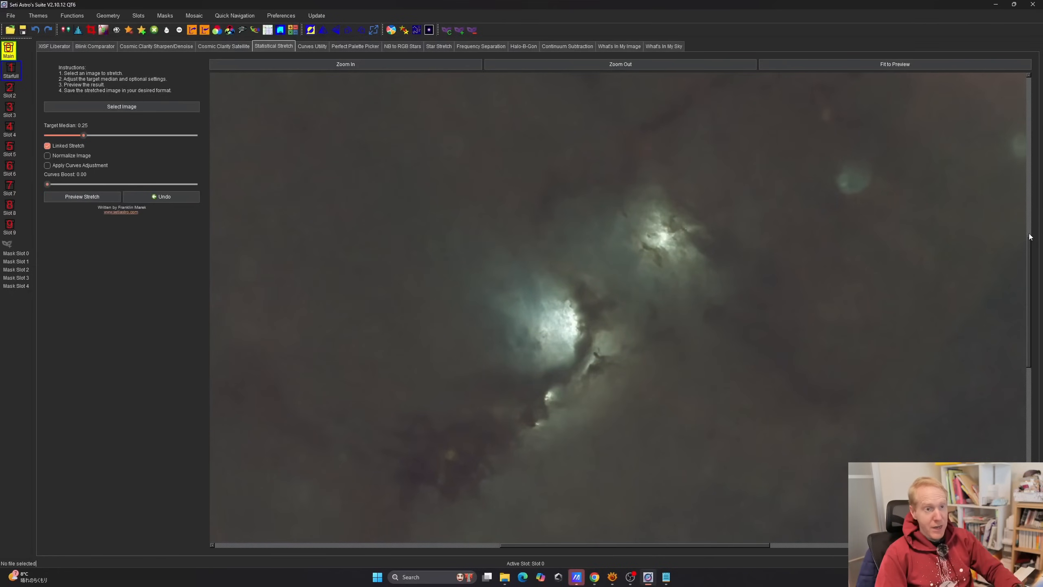
# Examine the HDR-compressed image, checking the nebula core and the surrounding dust at full-frame and closer views
pyautogui.click(897, 66)
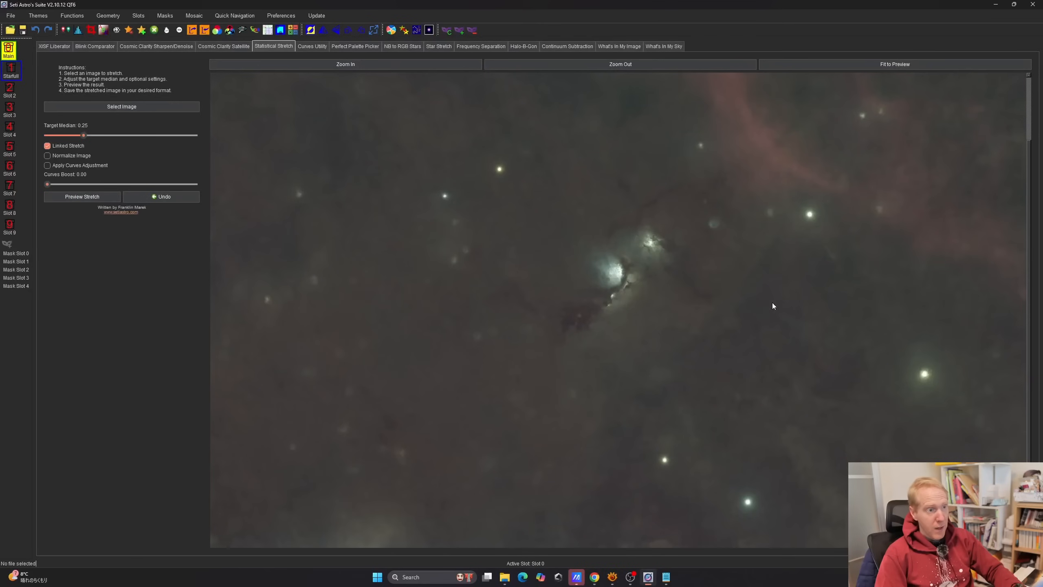
pyautogui.scroll(2, 909, 283)
pyautogui.scroll(-2, 897, 293)
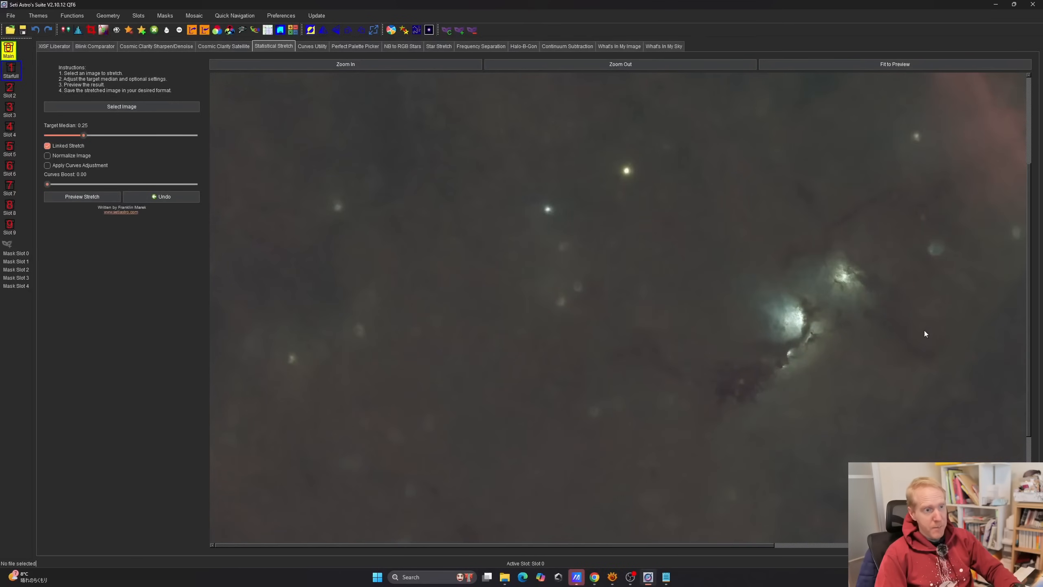
pyautogui.hscroll(5, 681, 246)
pyautogui.scroll(3, 709, 233)
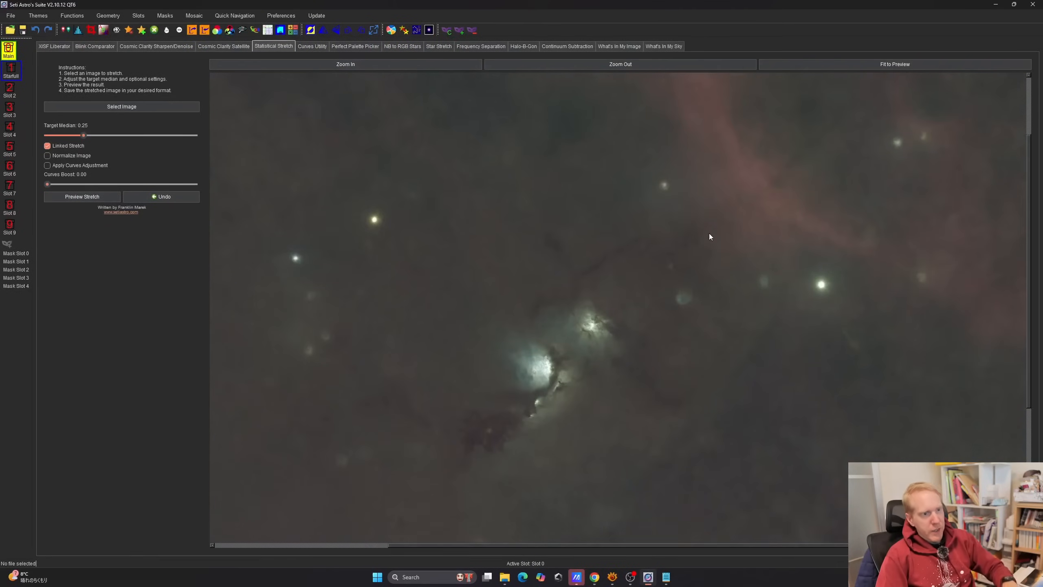
pyautogui.scroll(-4, 698, 240)
pyautogui.scroll(-8, 682, 246)
pyautogui.scroll(1, 672, 242)
pyautogui.scroll(1, 672, 241)
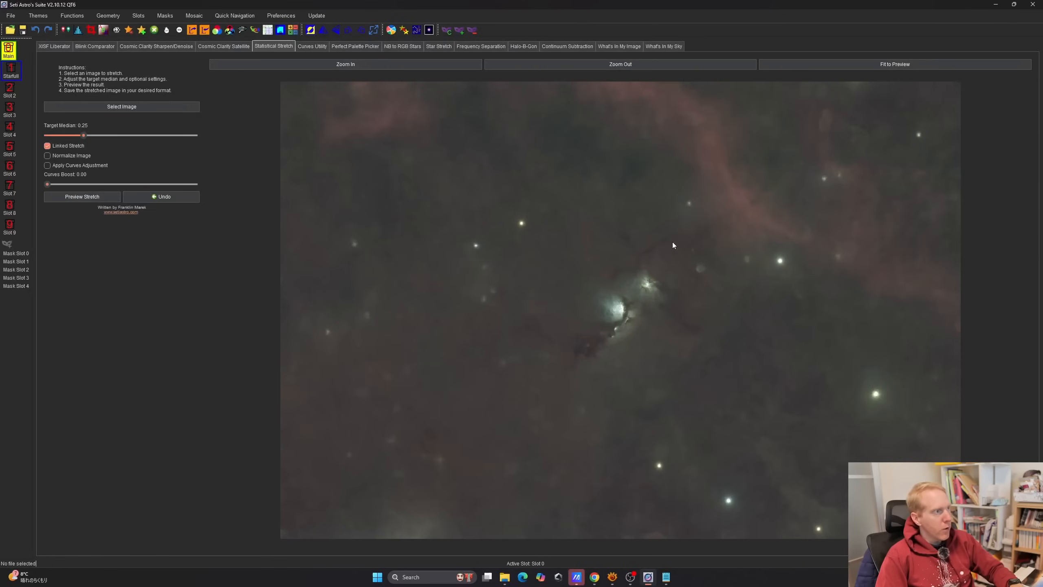
# Apply a K (Brightness) curve that anchors the background near 0.25, darkens the shadows near 0.125 and lifts the midtones
pyautogui.click(310, 46)
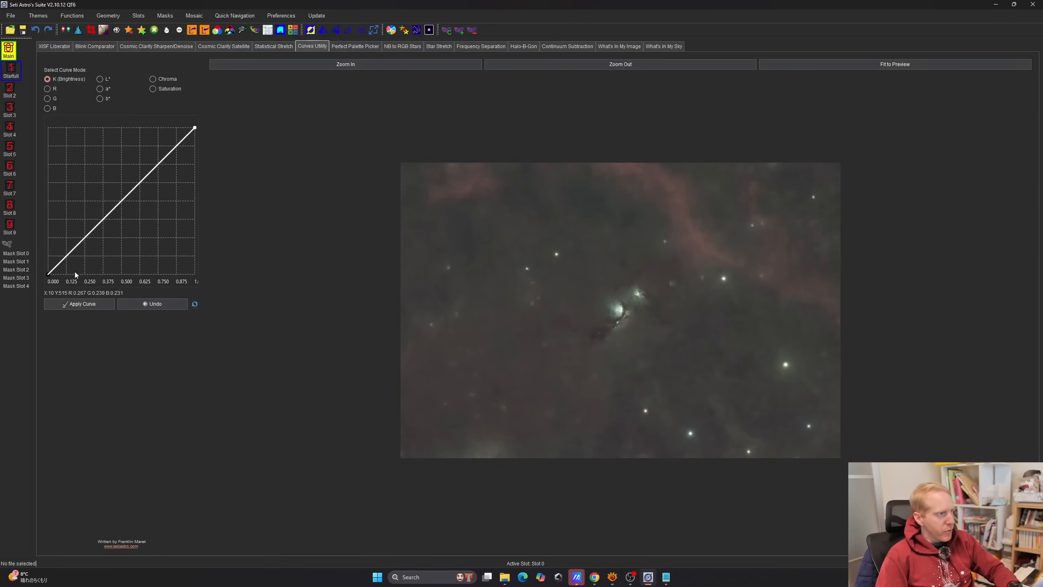
pyautogui.click(48, 78)
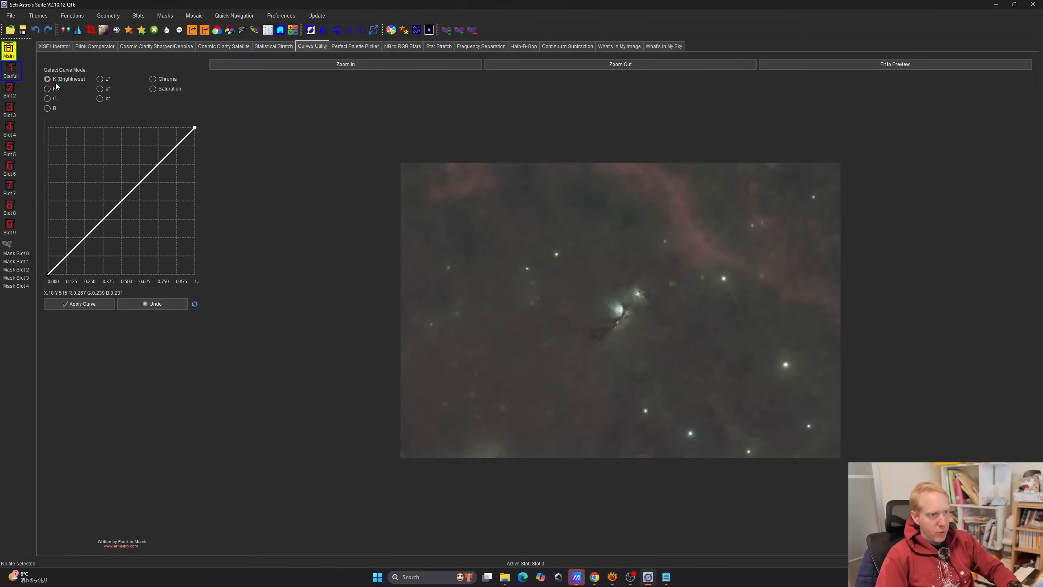
pyautogui.click(84, 240)
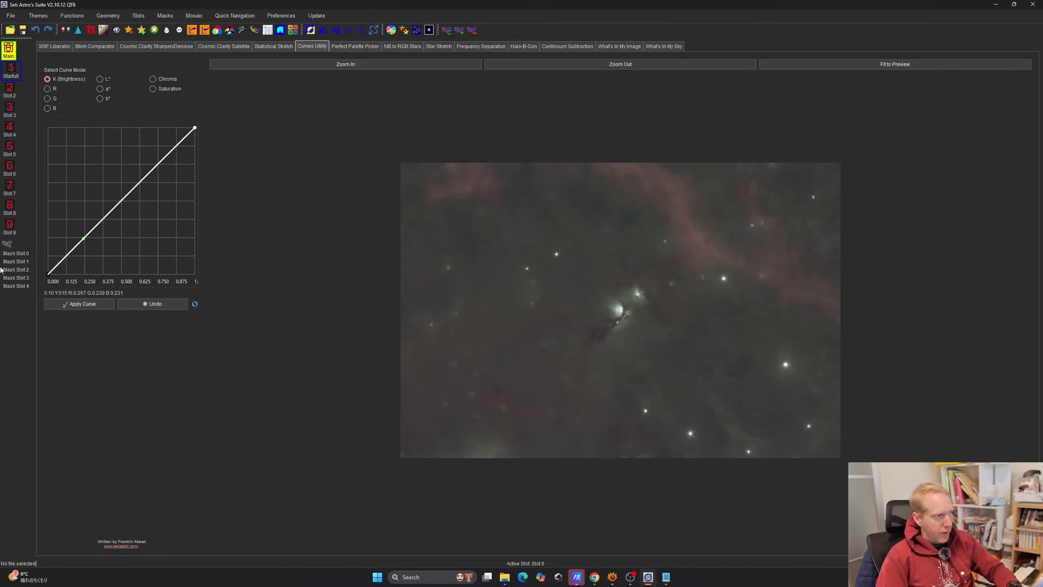
pyautogui.doubleClick(63, 259)
pyautogui.moveTo(64, 260); pyautogui.dragTo(86, 238)
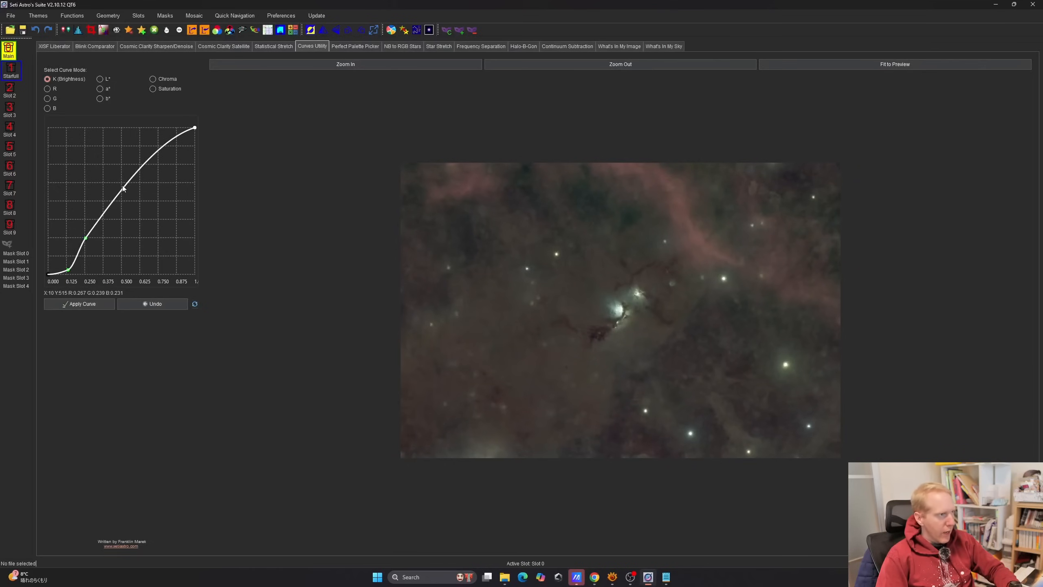
pyautogui.moveTo(124, 188); pyautogui.dragTo(120, 193)
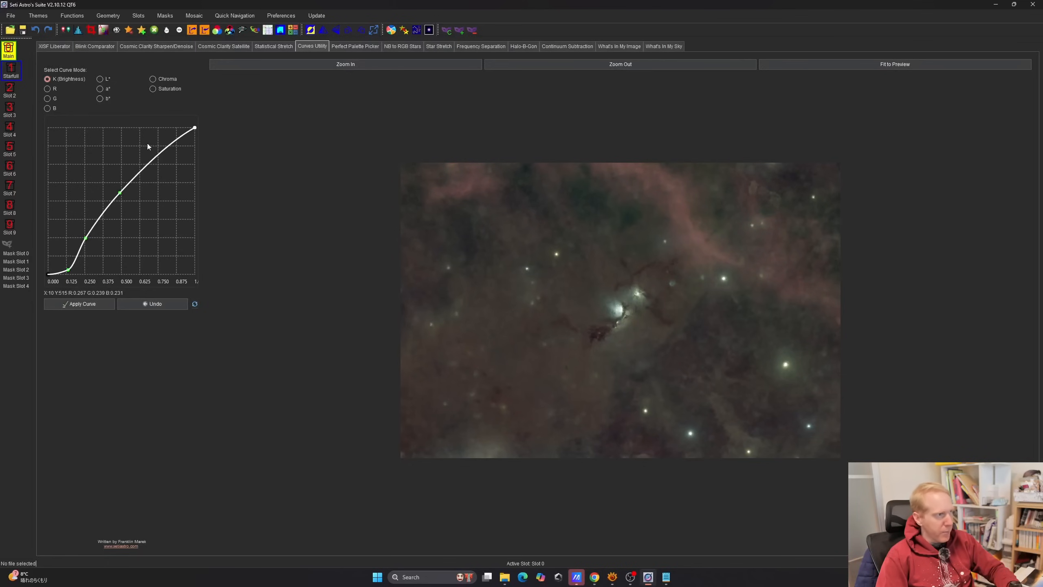
pyautogui.click(166, 149)
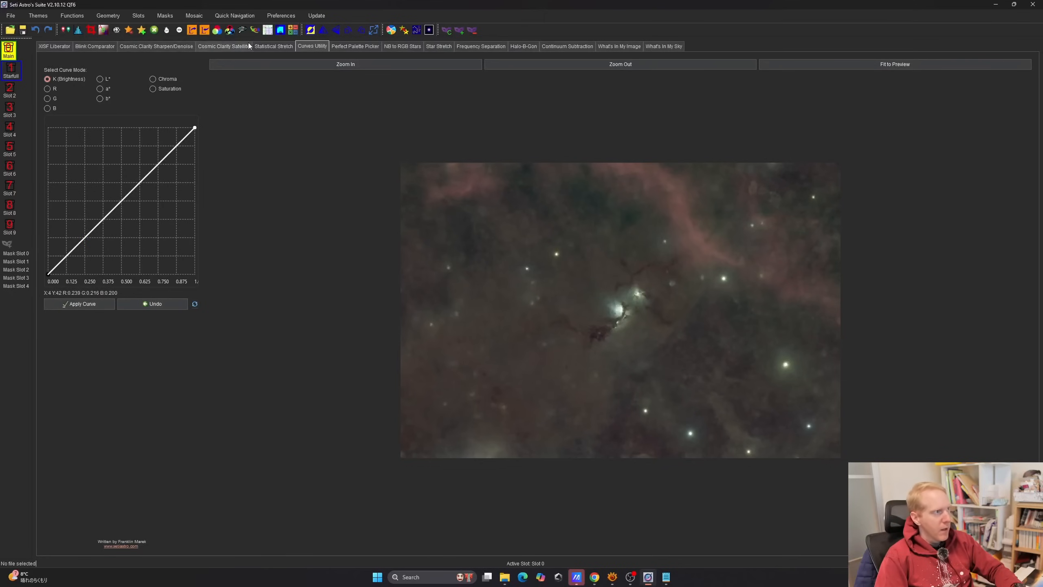
# Apply Remove Green to the starless image with an amount of 1.00
pyautogui.click(817, 64)
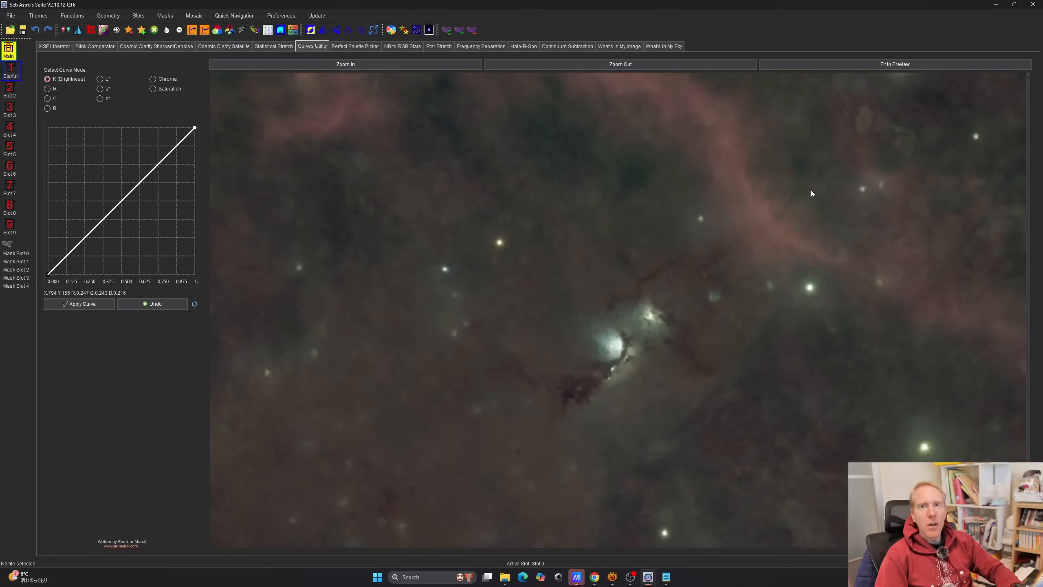
pyautogui.moveTo(1027, 251); pyautogui.dragTo(1031, 197)
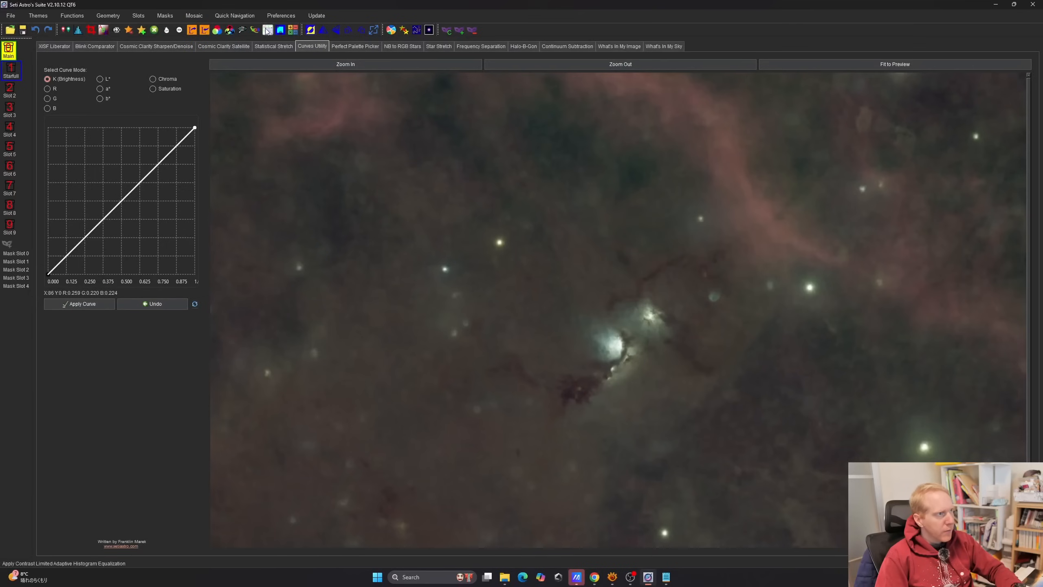
pyautogui.click(153, 30)
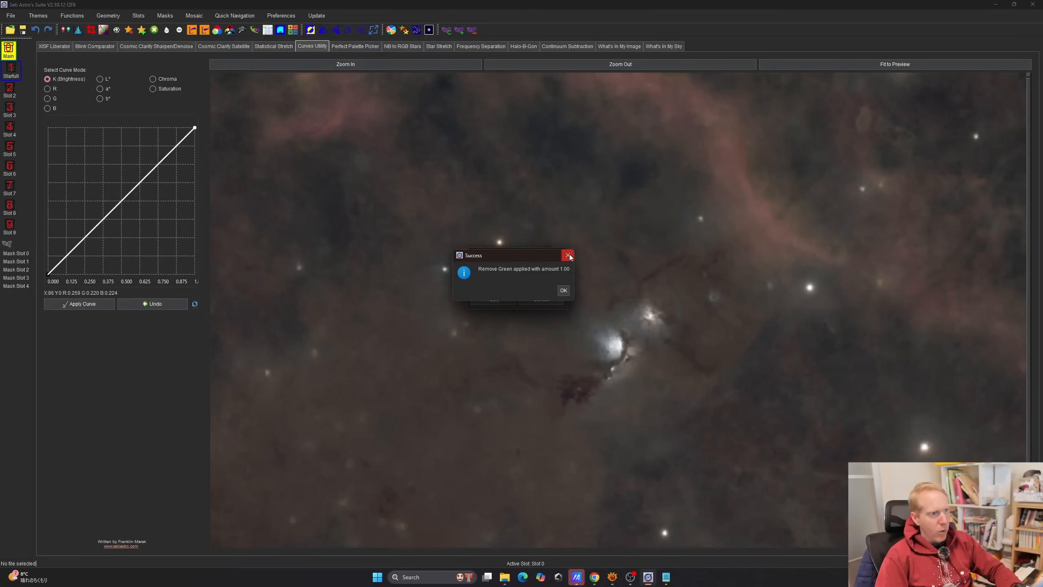
pyautogui.click(563, 290)
pyautogui.scroll(-3, 619, 256)
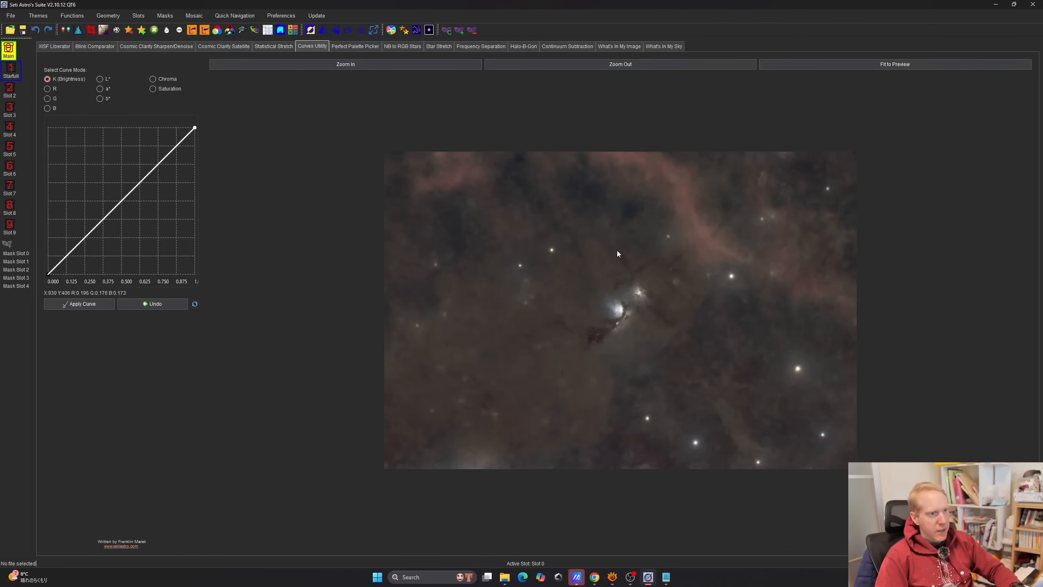
# Apply a second K (Brightness) curve, anchored near 0.25 with lowered shadows and slightly raised midtones
pyautogui.scroll(2, 617, 250)
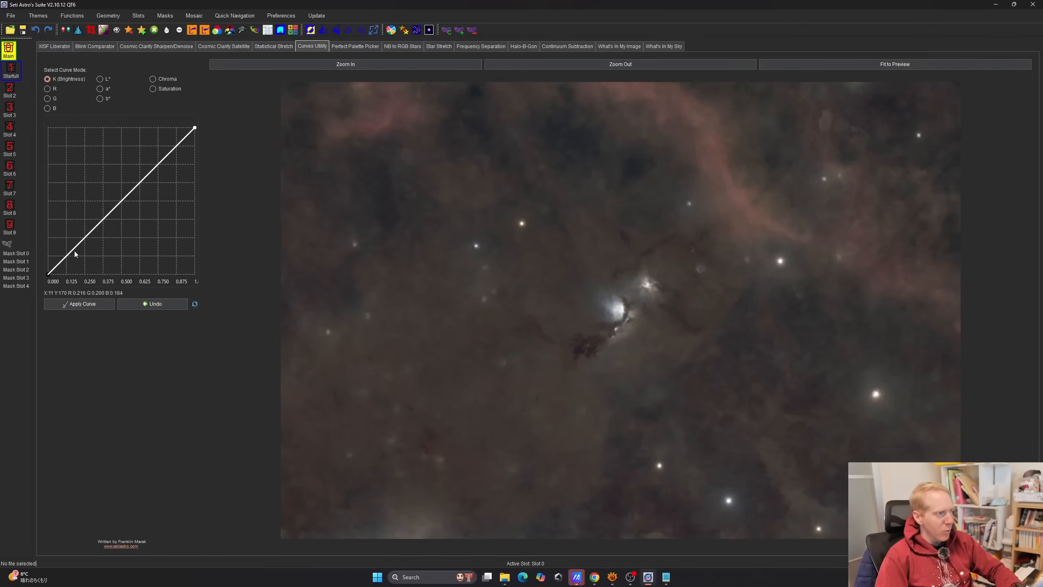
pyautogui.click(85, 237)
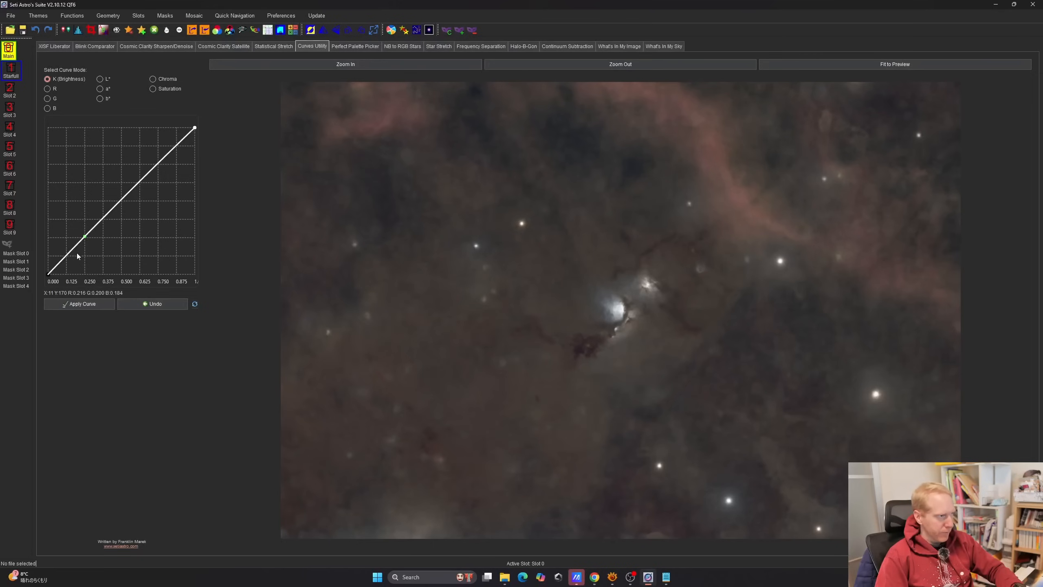
pyautogui.moveTo(65, 255); pyautogui.dragTo(63, 268)
pyautogui.moveTo(131, 186); pyautogui.dragTo(131, 188)
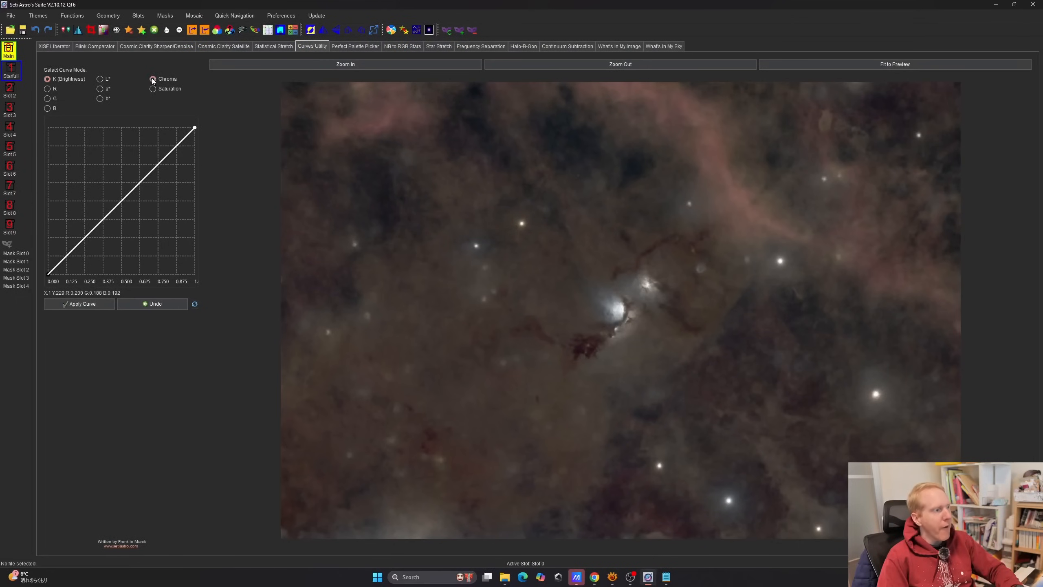
# Try a Chroma curve that slightly raises the midtones near 0.5
pyautogui.doubleClick(122, 201)
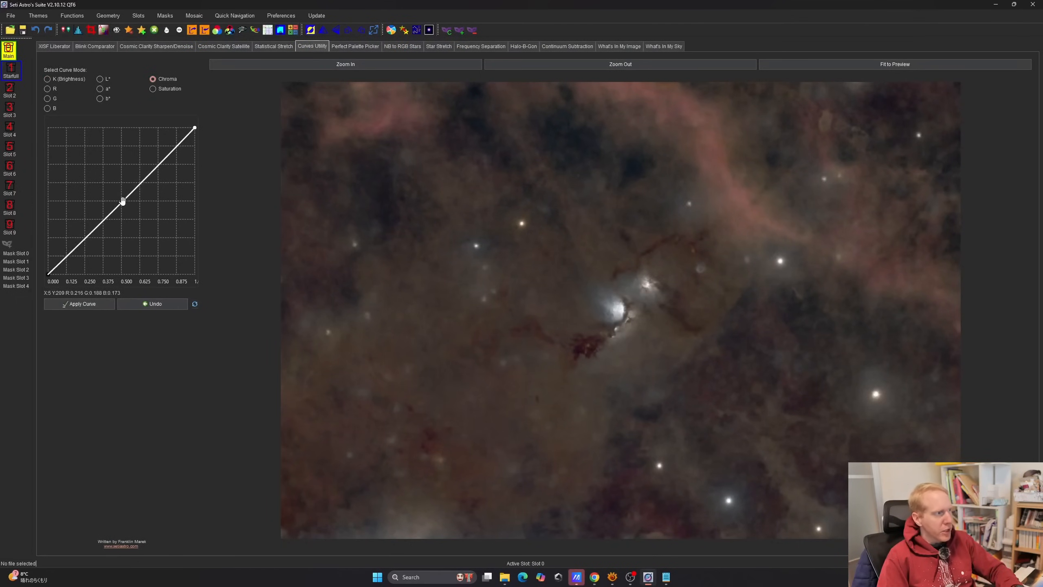
pyautogui.moveTo(122, 202); pyautogui.dragTo(115, 188)
pyautogui.rightClick(115, 188)
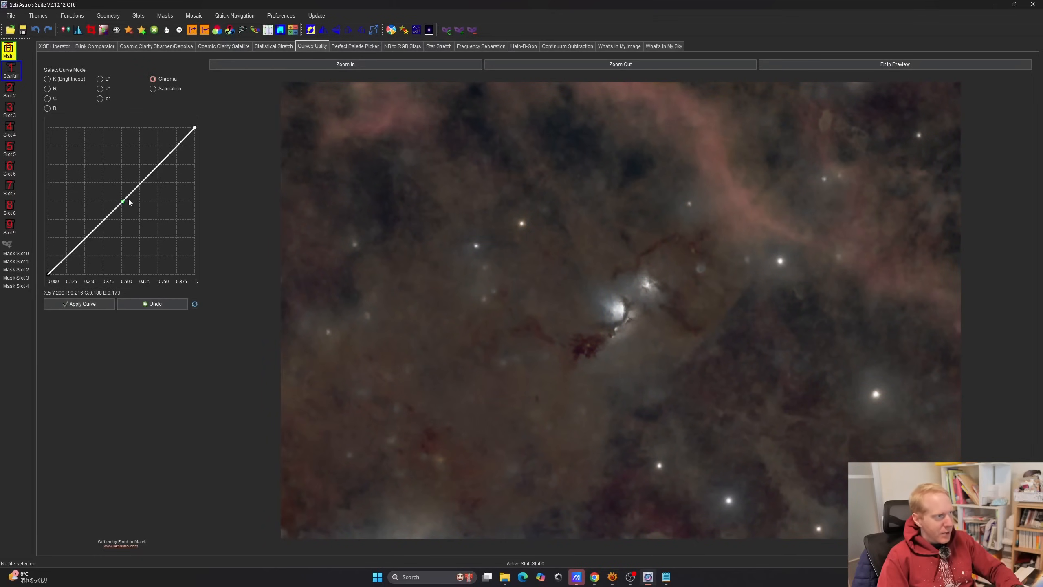
pyautogui.moveTo(123, 201); pyautogui.dragTo(119, 198)
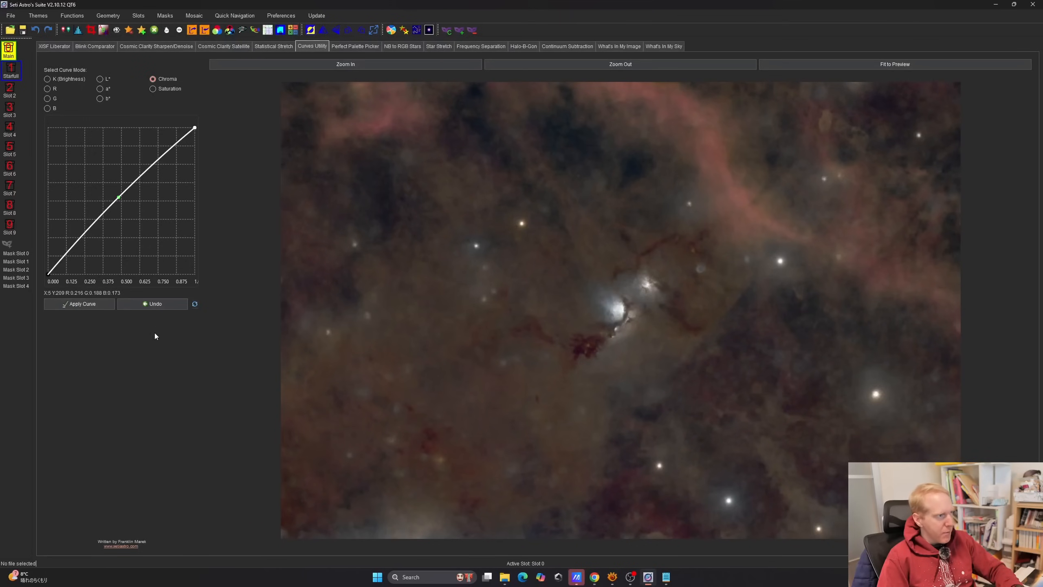
pyautogui.doubleClick(117, 196)
pyautogui.rightClick(118, 197)
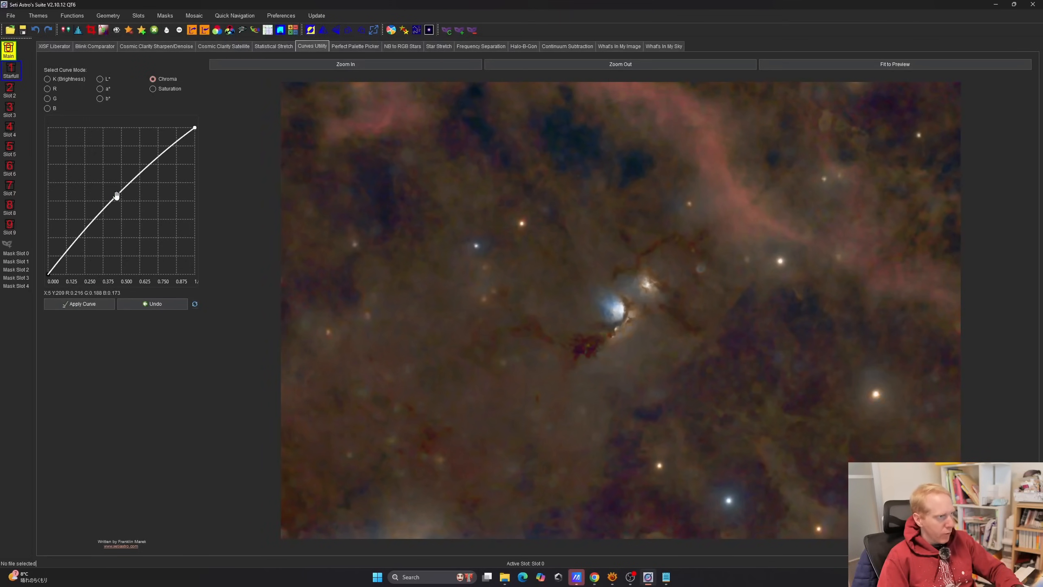
pyautogui.rightClick(117, 195)
# Apply a Saturation curve that slightly lifts the midtones near 0.5
pyautogui.click(167, 91)
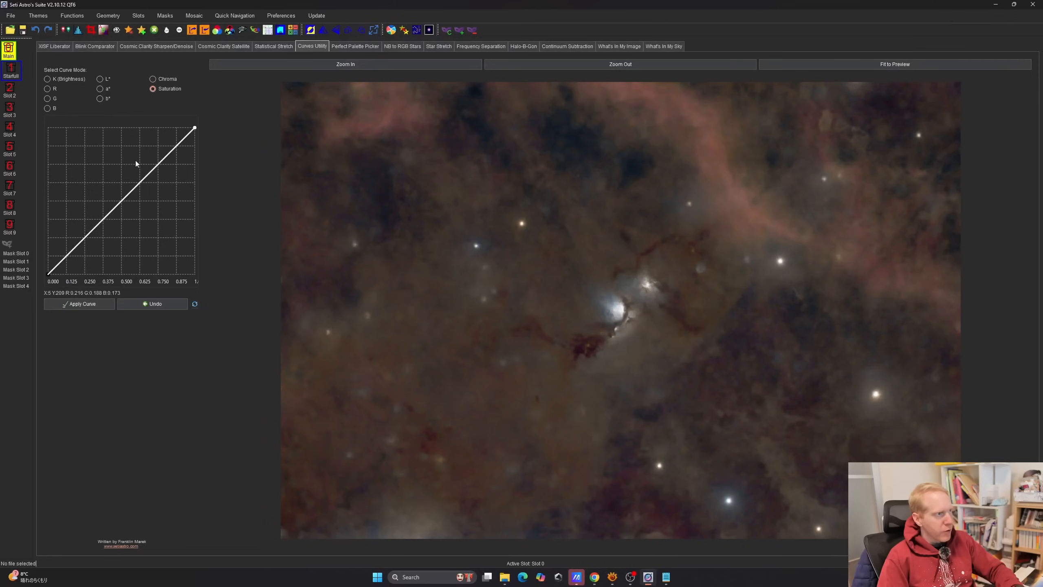
pyautogui.doubleClick(120, 199)
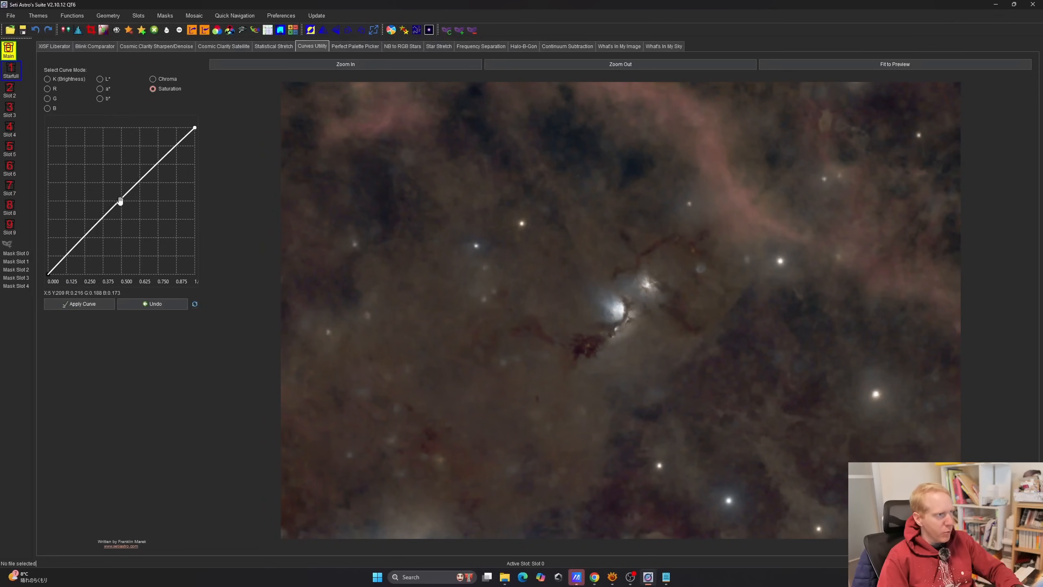
pyautogui.moveTo(120, 198)
pyautogui.mouseDown()
pyautogui.moveTo(114, 189)
pyautogui.moveTo(117, 198)
pyautogui.mouseUp()
pyautogui.click(79, 305)
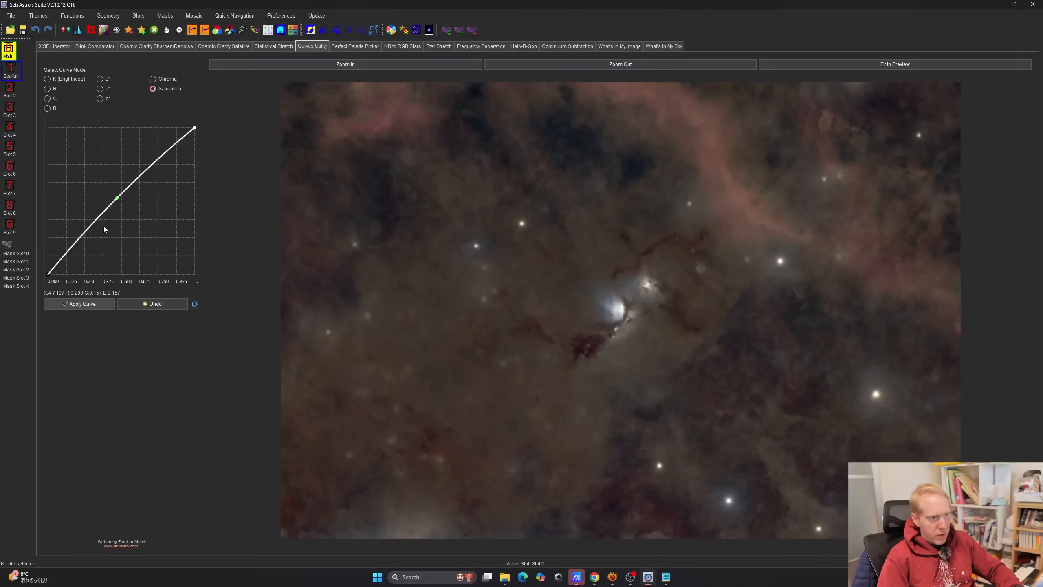
pyautogui.click(82, 304)
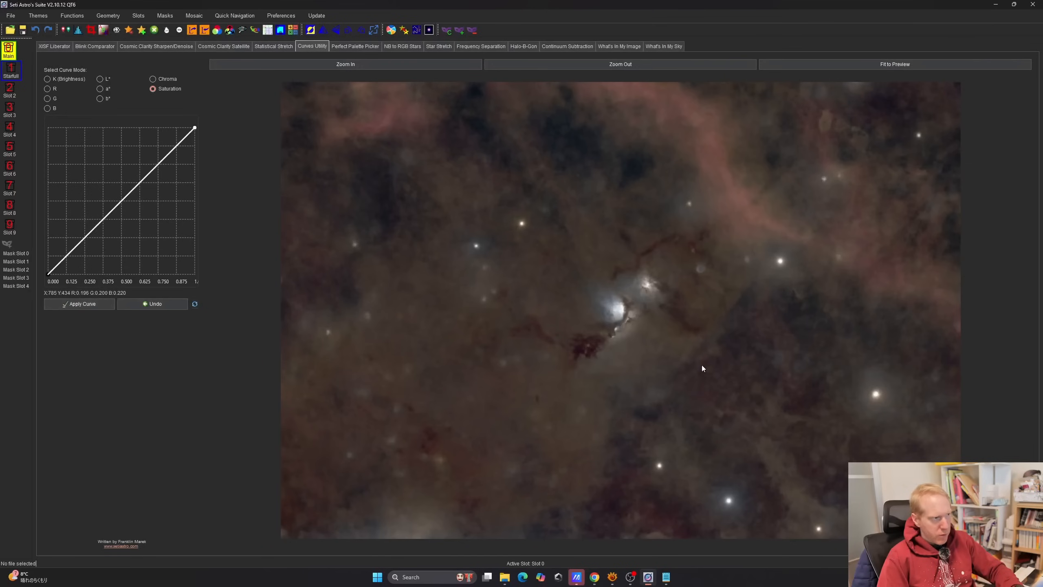
# Generate a Lightness mask covering the entire image with a convolution blur amount of 31
pyautogui.click(158, 16)
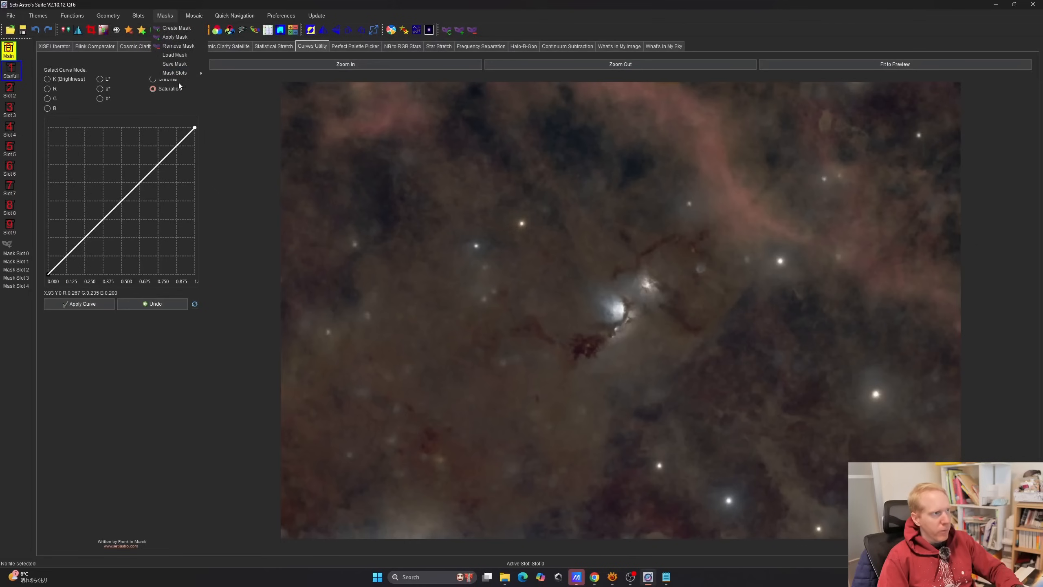
pyautogui.click(173, 27)
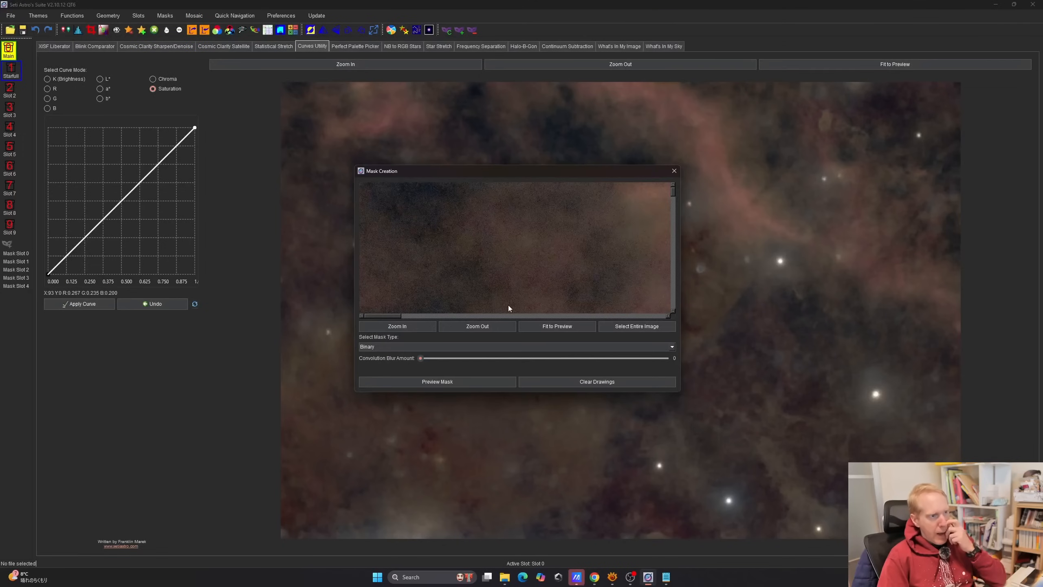
pyautogui.click(433, 346)
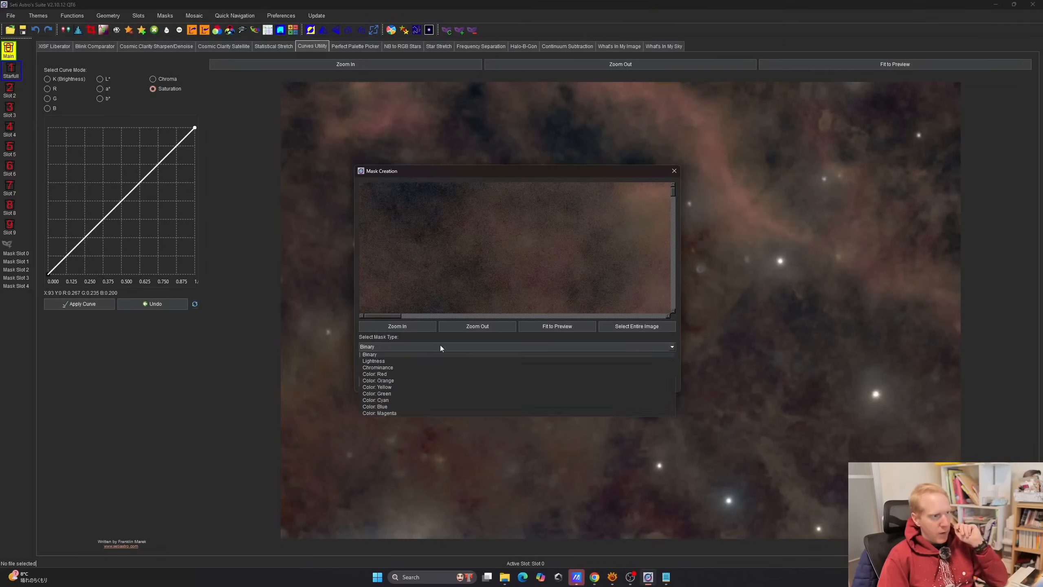
pyautogui.click(375, 360)
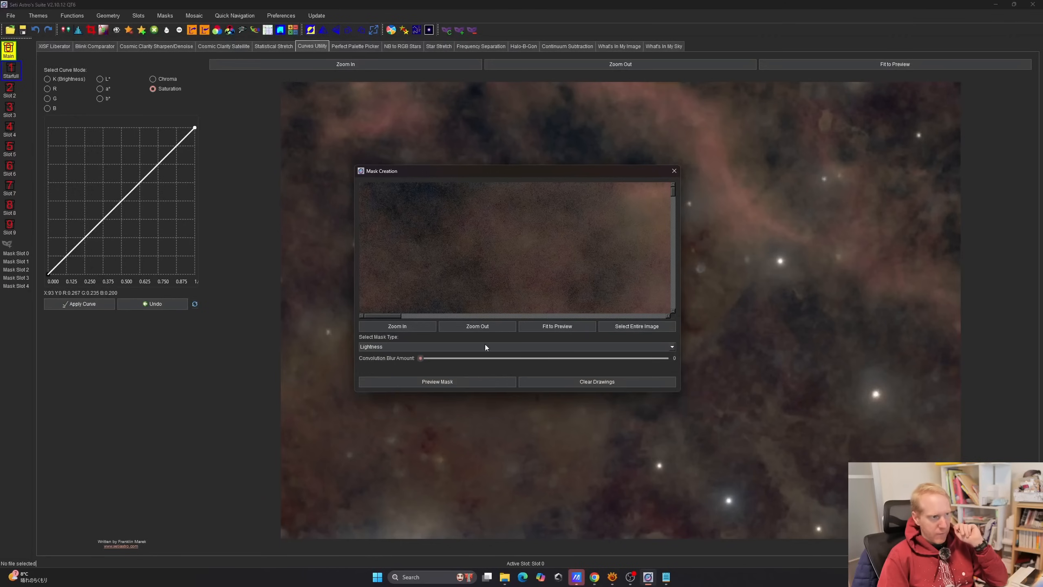
pyautogui.moveTo(420, 358); pyautogui.dragTo(471, 360)
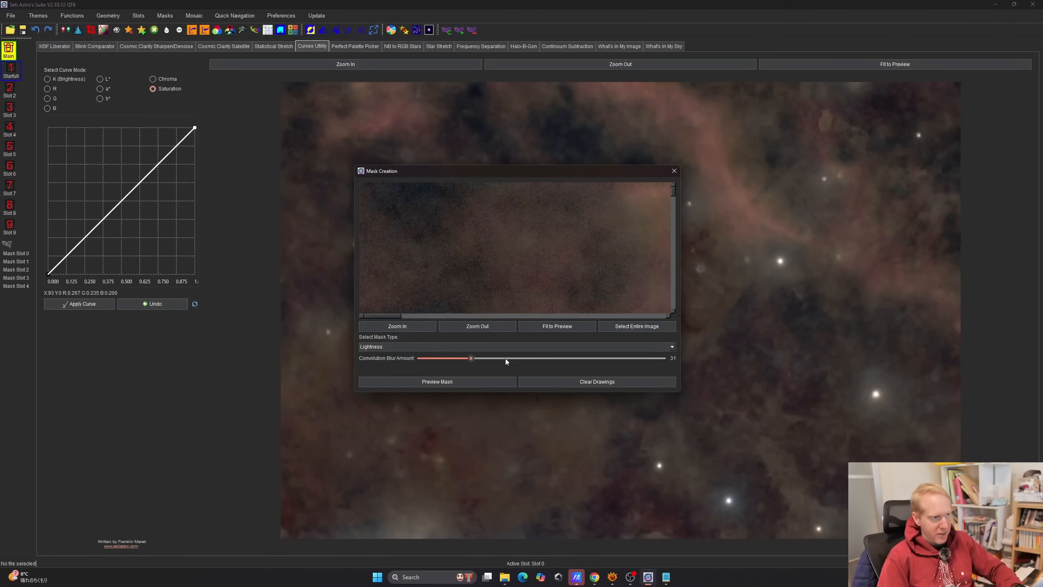
pyautogui.click(470, 382)
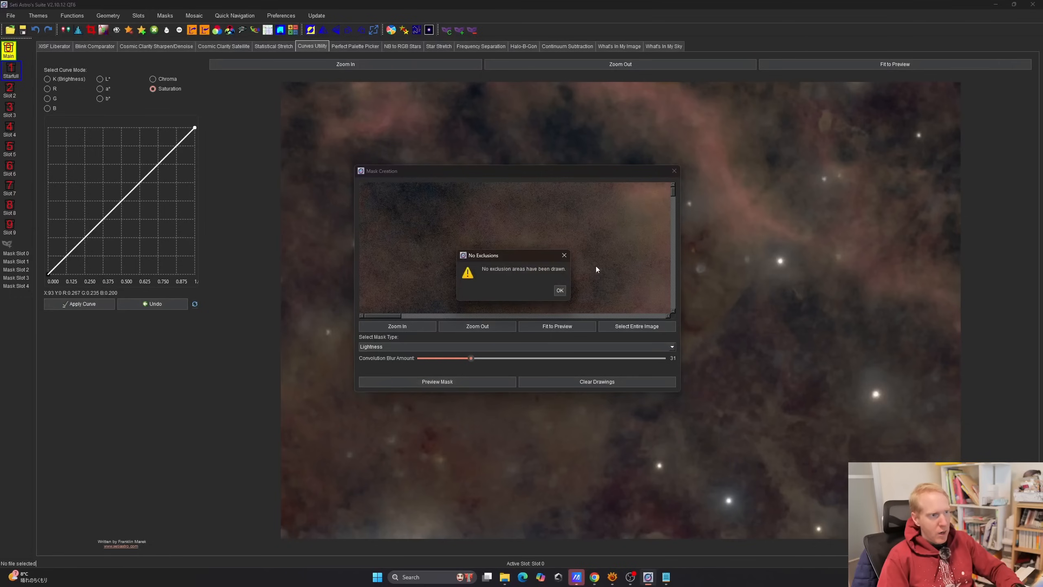
pyautogui.click(560, 291)
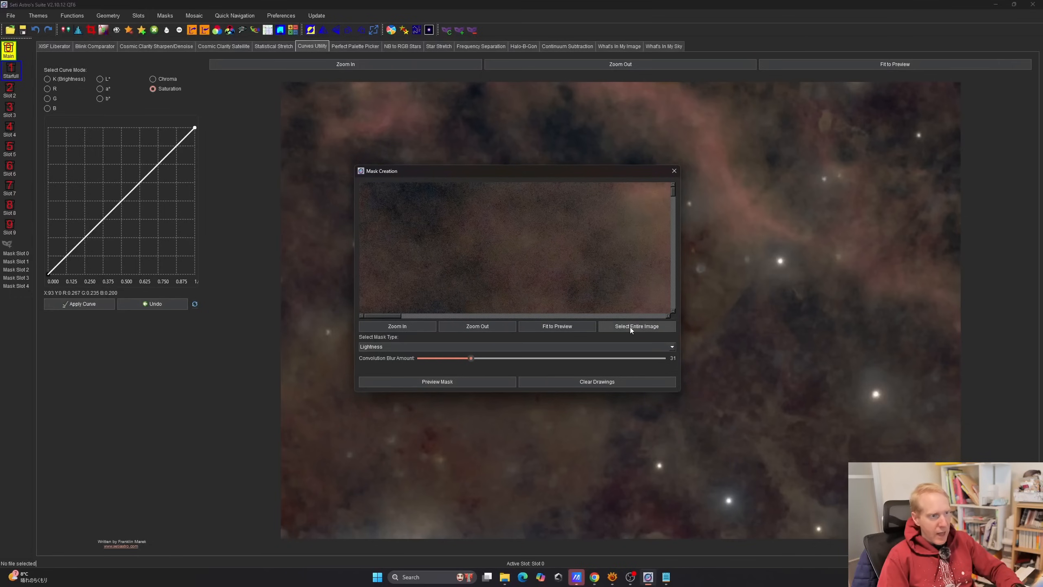
pyautogui.click(630, 327)
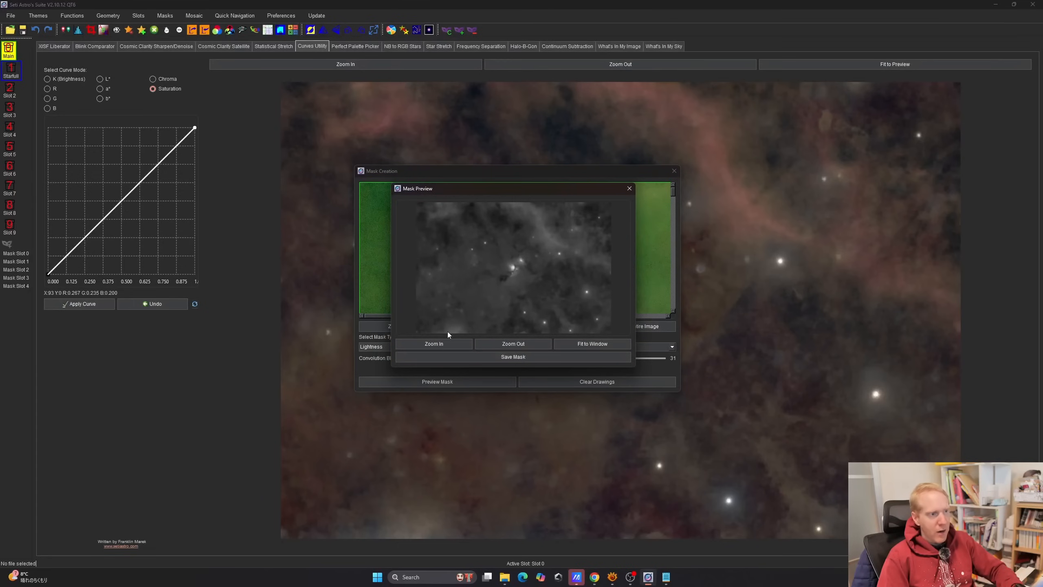
# Save the previewed Lightness mask to mask slot 0
pyautogui.click(530, 357)
pyautogui.click(493, 274)
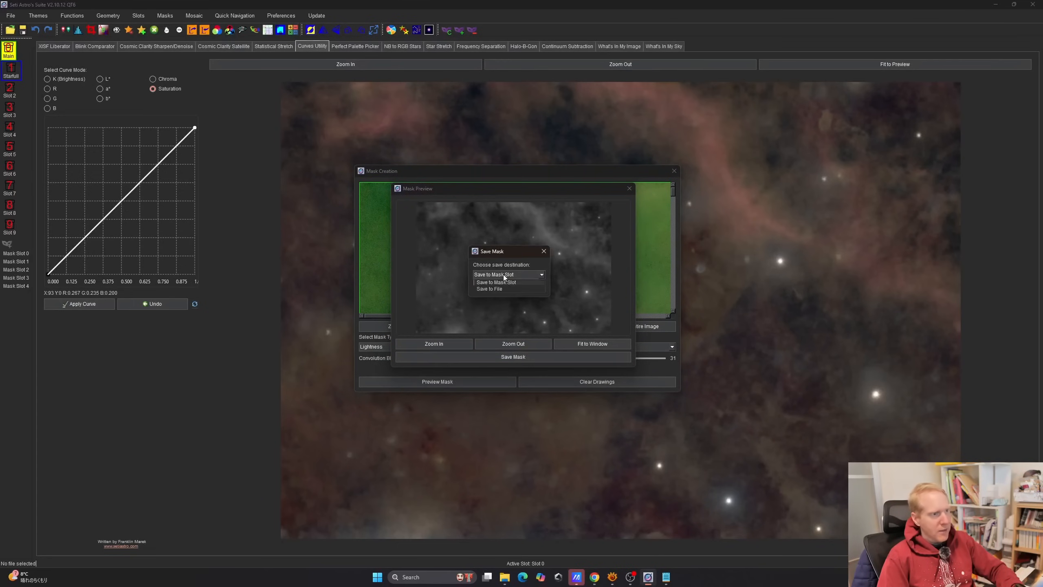
pyautogui.click(510, 282)
pyautogui.click(518, 285)
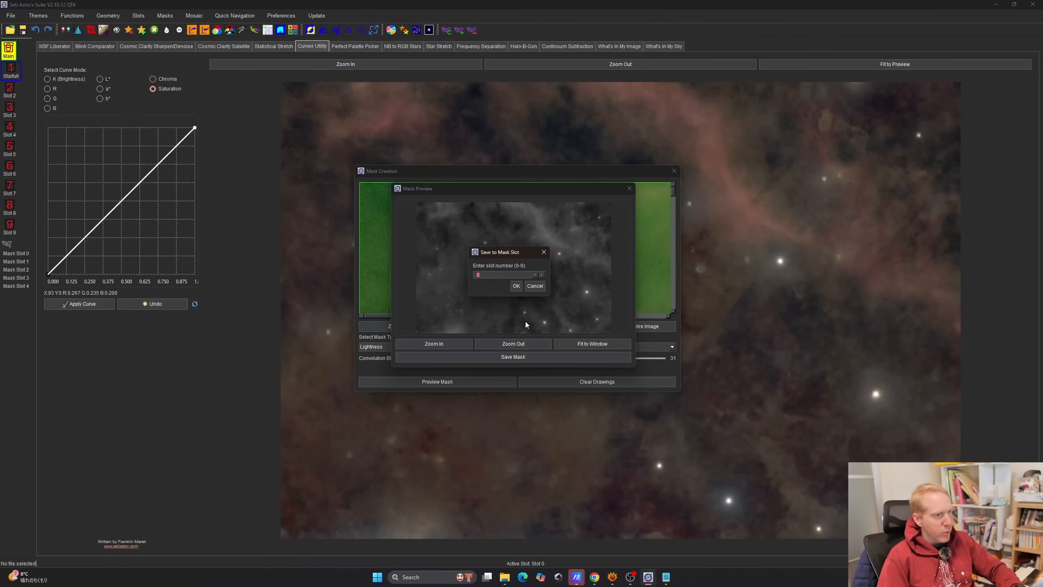
pyautogui.click(517, 288)
pyautogui.click(543, 290)
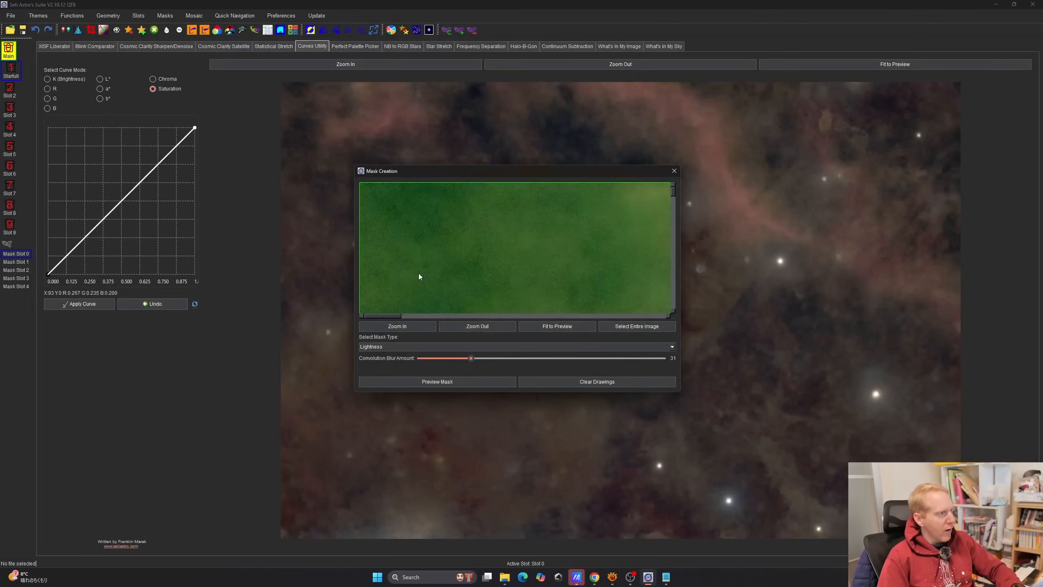
# Generate a Chrominance mask of the entire image with the convolution blur amount raised to 60
pyautogui.click(395, 345)
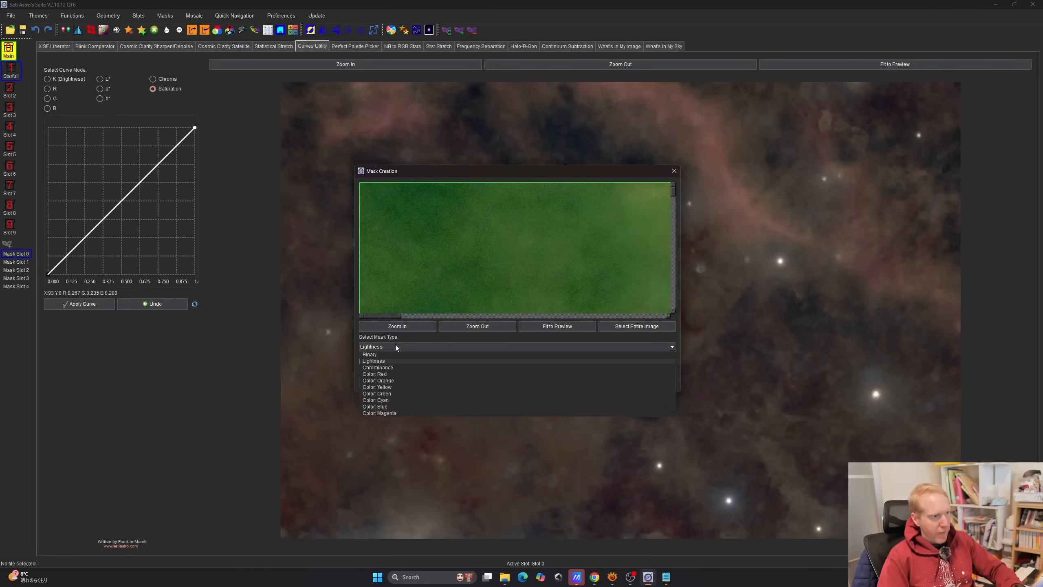
pyautogui.click(368, 368)
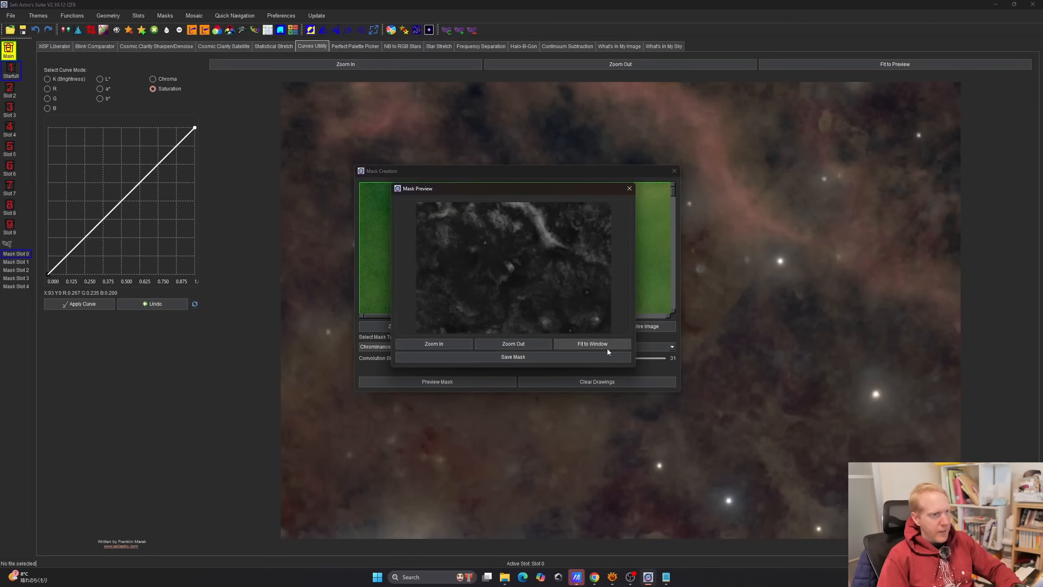
pyautogui.click(628, 189)
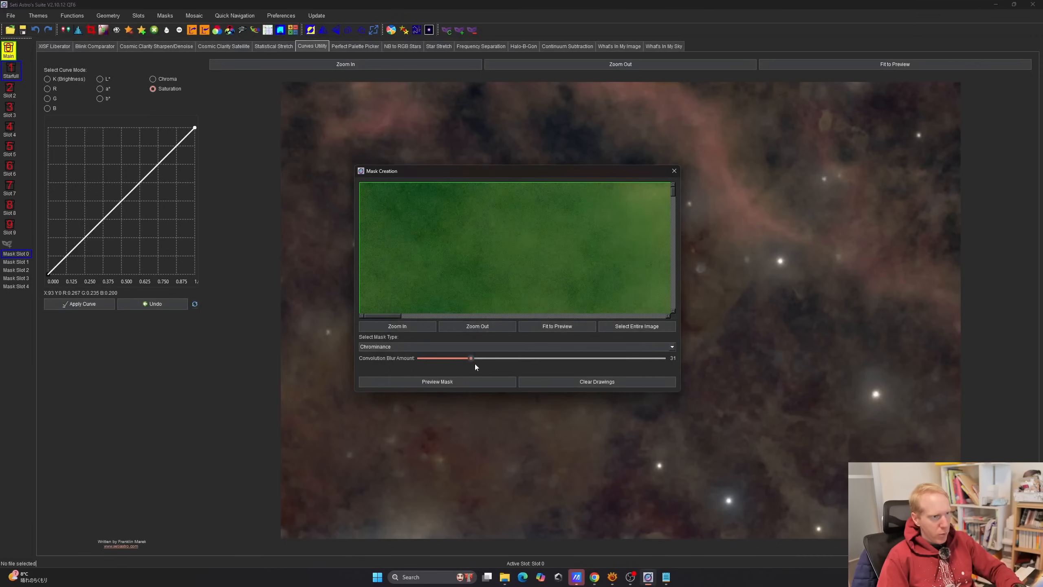
pyautogui.moveTo(485, 361); pyautogui.dragTo(517, 361)
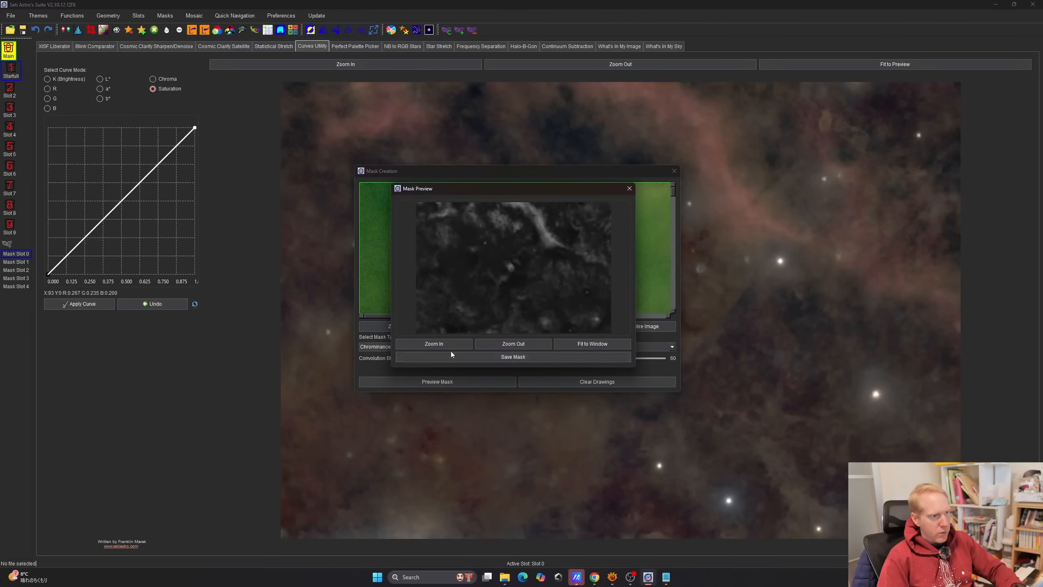
# Save the previewed Chrominance mask to mask slot 1
pyautogui.click(488, 357)
pyautogui.click(504, 274)
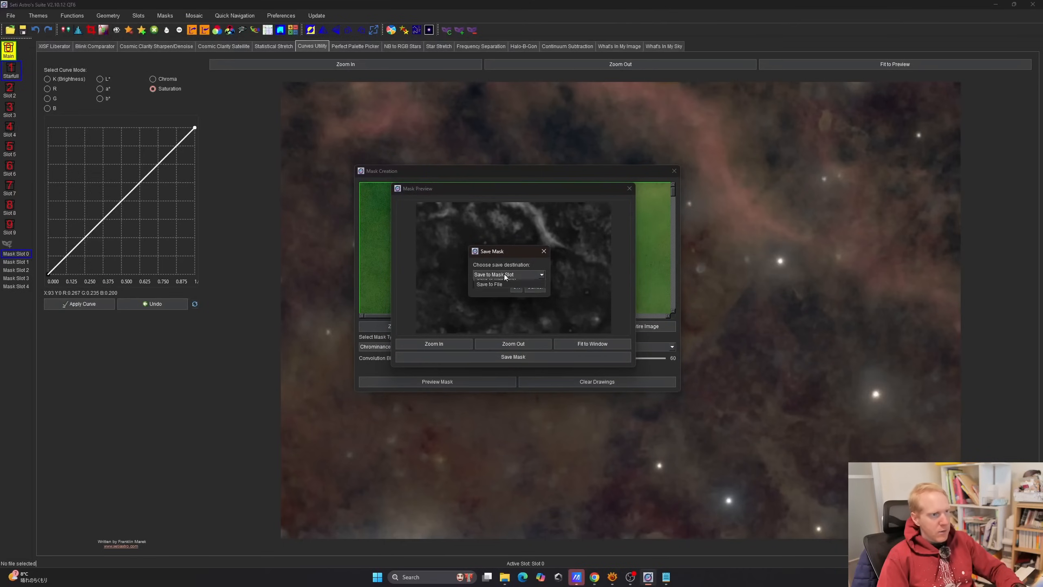
pyautogui.click(505, 282)
pyautogui.click(517, 286)
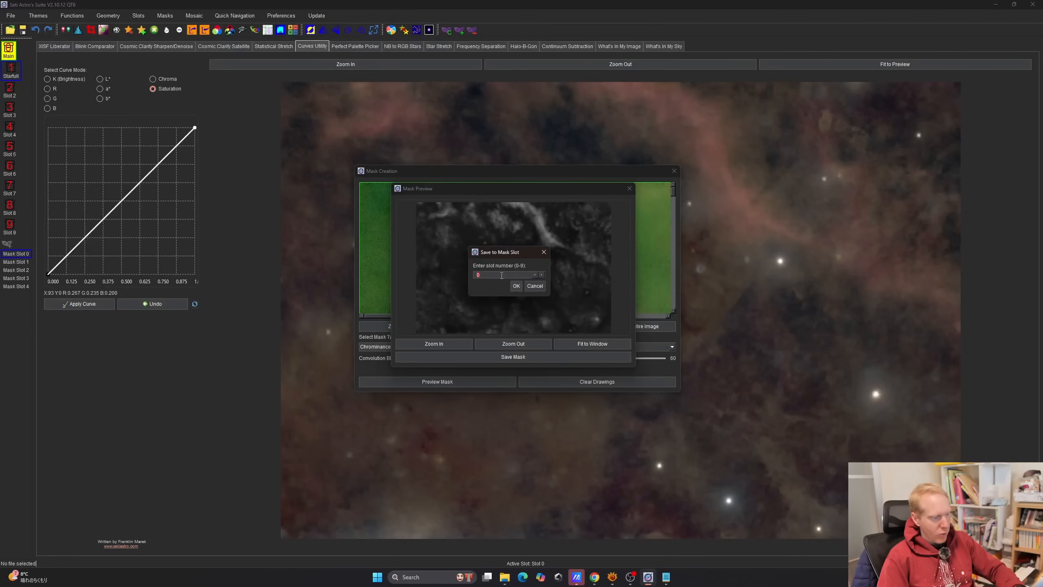
pyautogui.write('1')
pyautogui.click(517, 286)
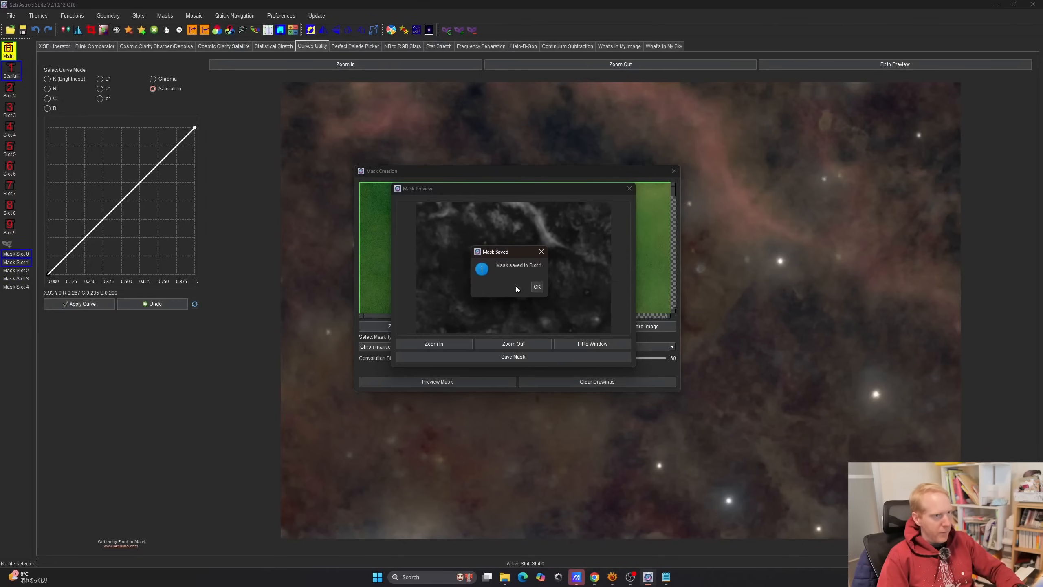
pyautogui.click(537, 288)
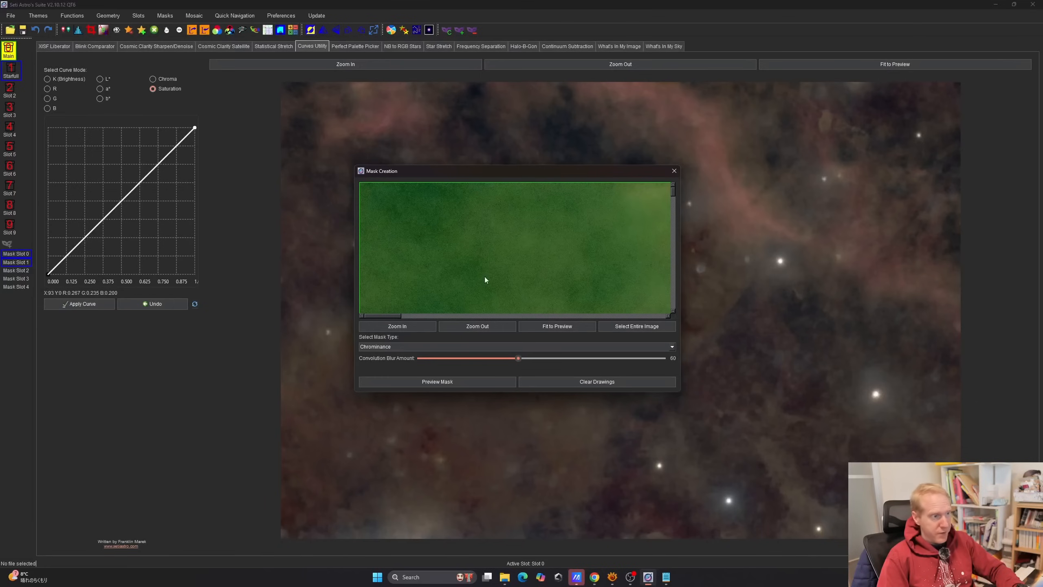
# Generate a Color: Red mask of the entire image with a convolution blur amount of 80
pyautogui.click(432, 347)
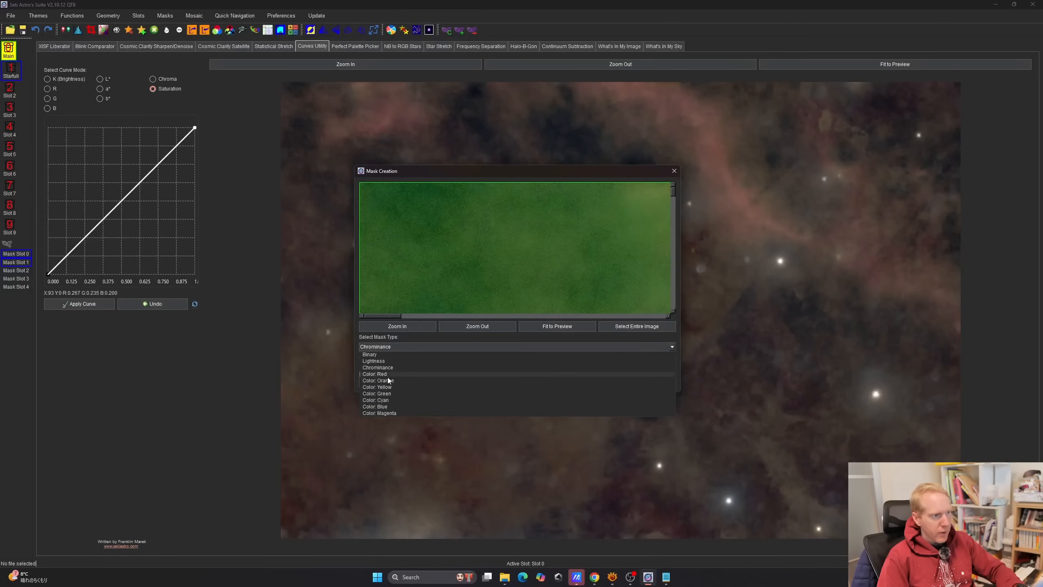
pyautogui.click(378, 374)
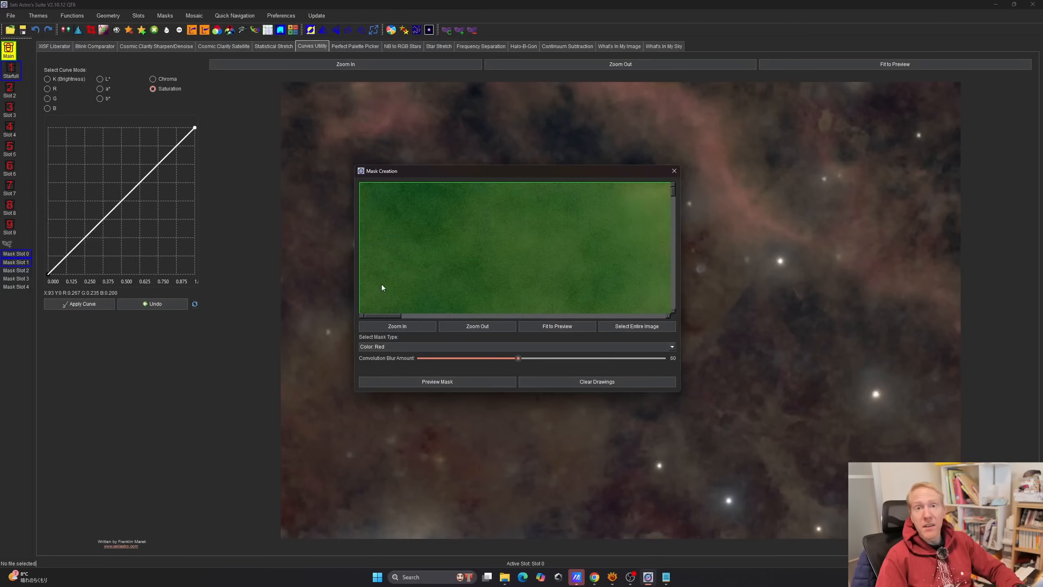
pyautogui.moveTo(519, 358); pyautogui.dragTo(540, 362)
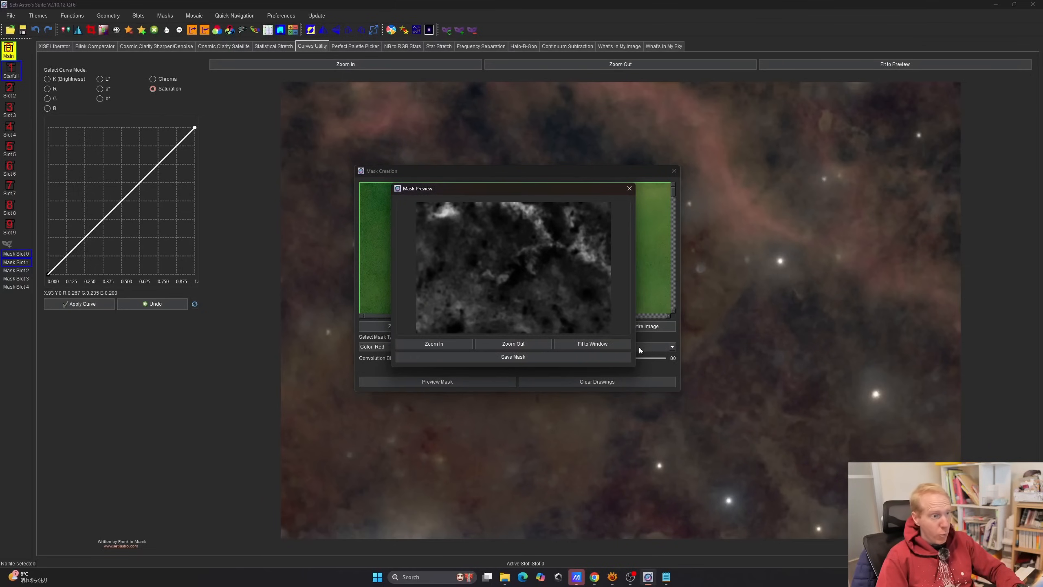
# Save the previewed red color mask to mask slot 2 and close mask creation
pyautogui.click(489, 357)
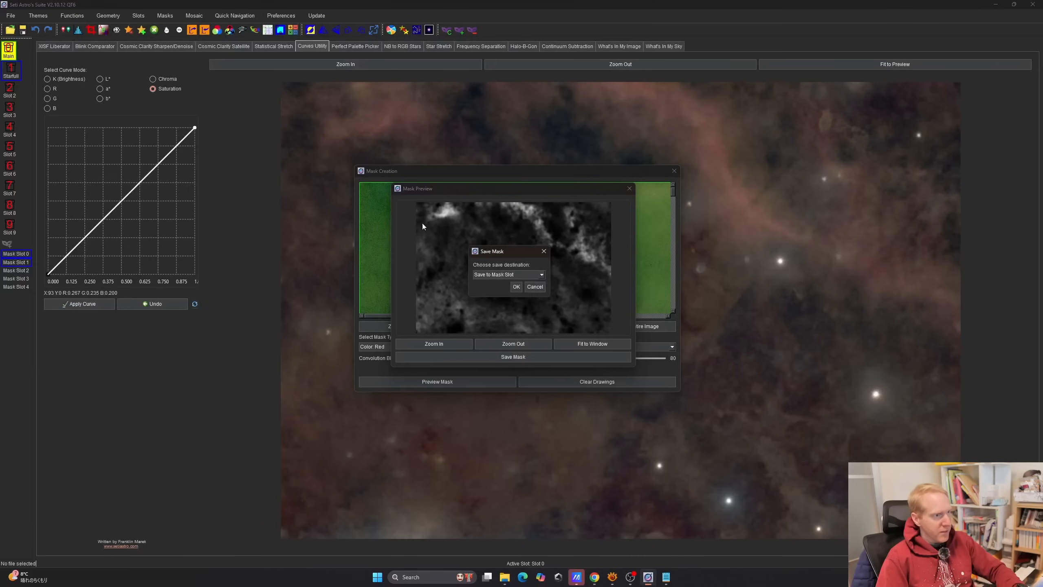
pyautogui.click(539, 275)
pyautogui.click(491, 282)
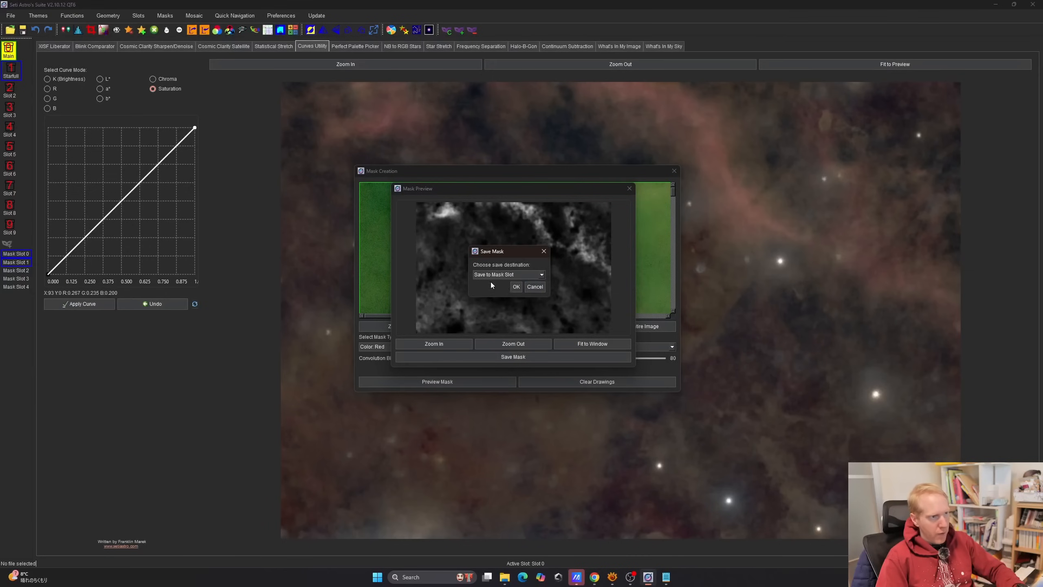
pyautogui.click(516, 287)
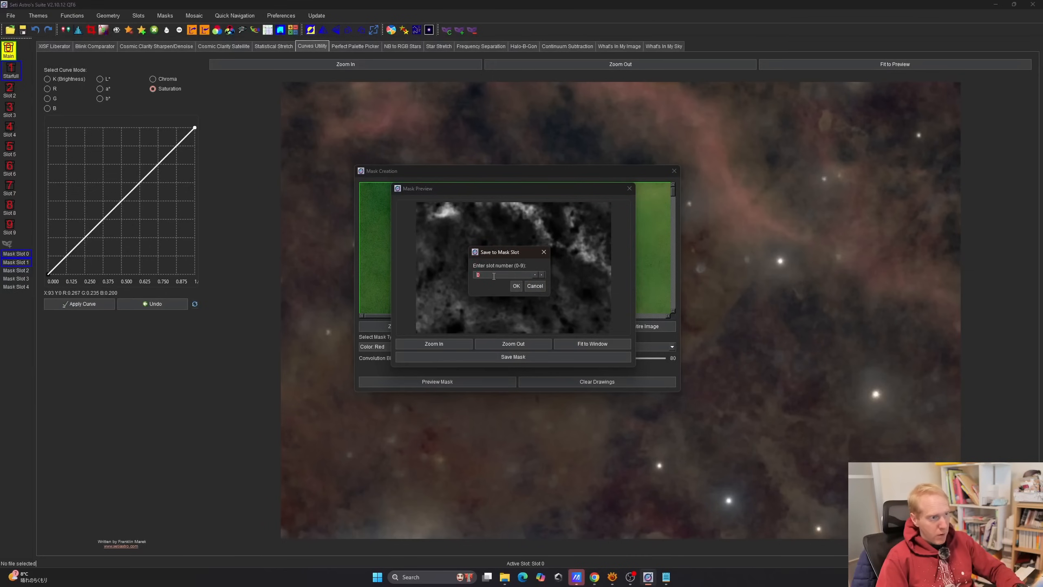
pyautogui.write('2')
pyautogui.click(518, 286)
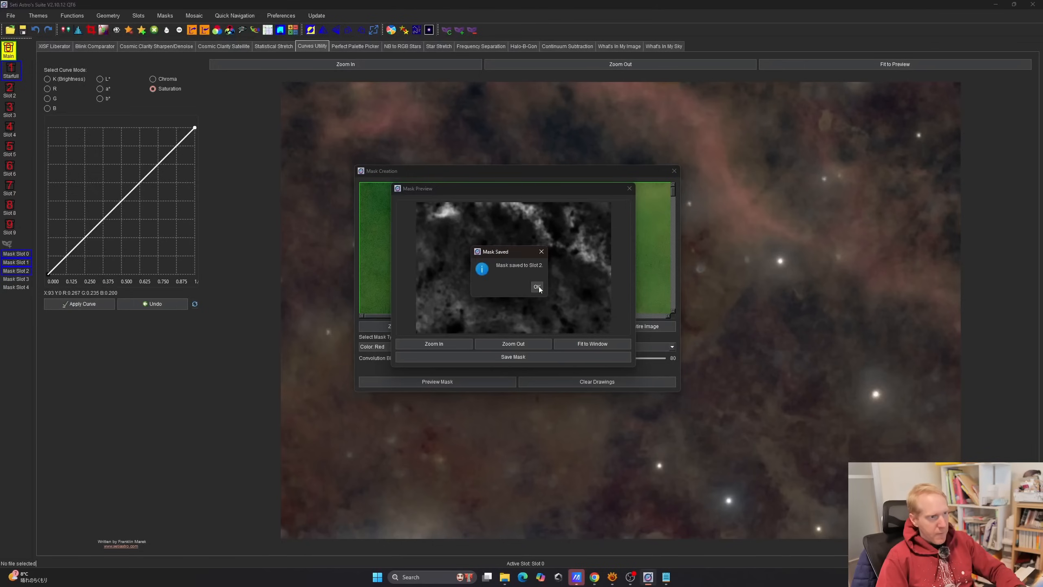
pyautogui.click(539, 286)
pyautogui.click(674, 172)
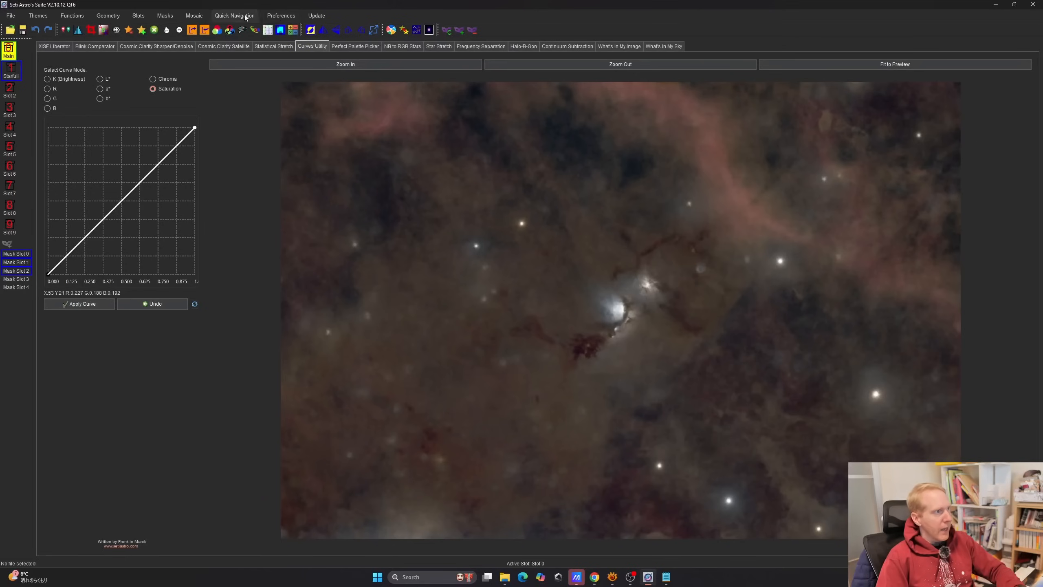
# Rename mask slot 0 as Lightness
pyautogui.click(165, 15)
pyautogui.moveTo(186, 75)
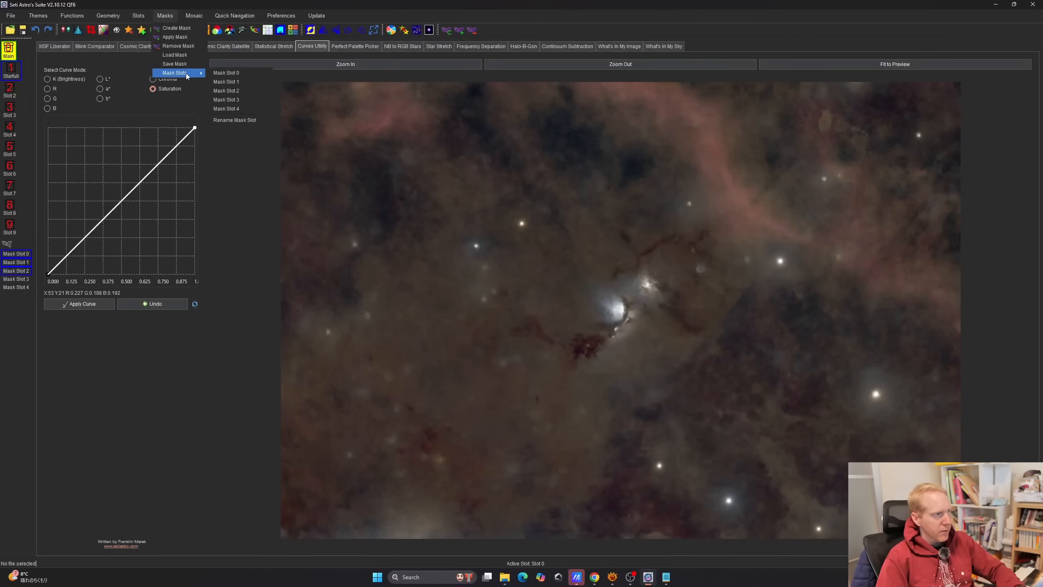
pyautogui.click(234, 119)
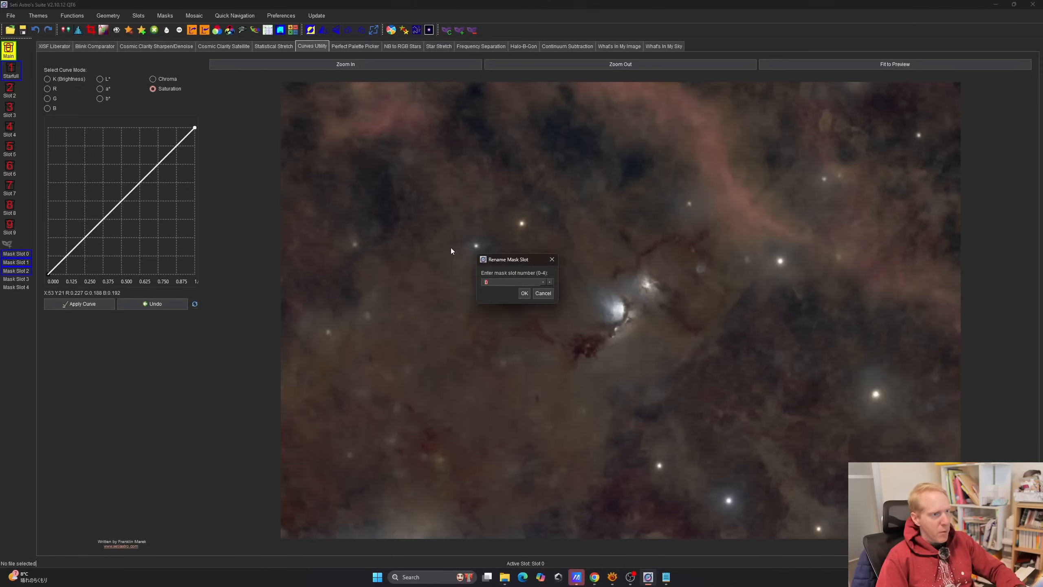
pyautogui.click(525, 294)
pyautogui.write('Ligthtness')
pyautogui.click(525, 293)
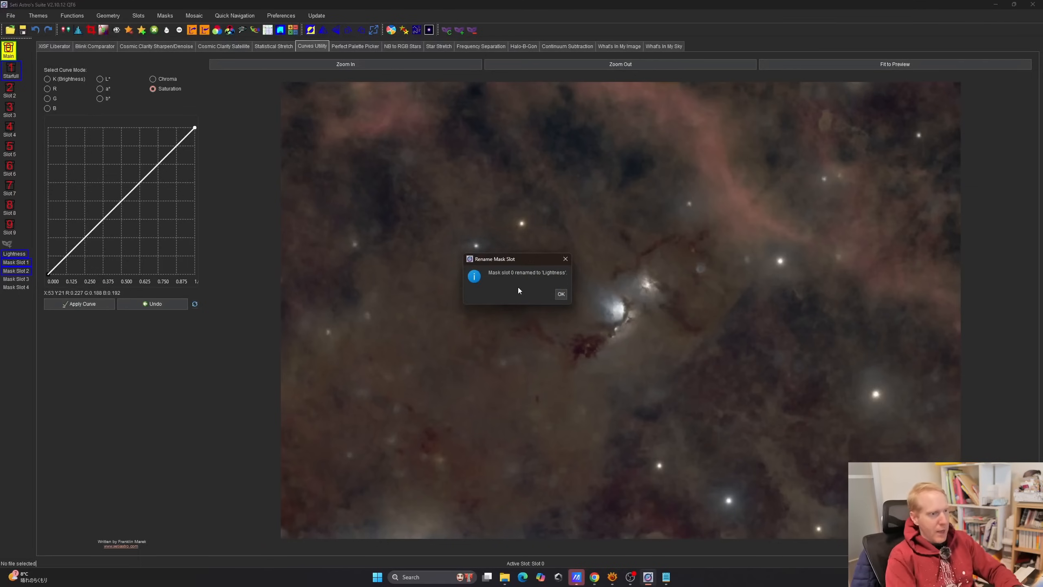
pyautogui.press('Return')
# Rename mask slot 1 as Chroma
pyautogui.click(165, 15)
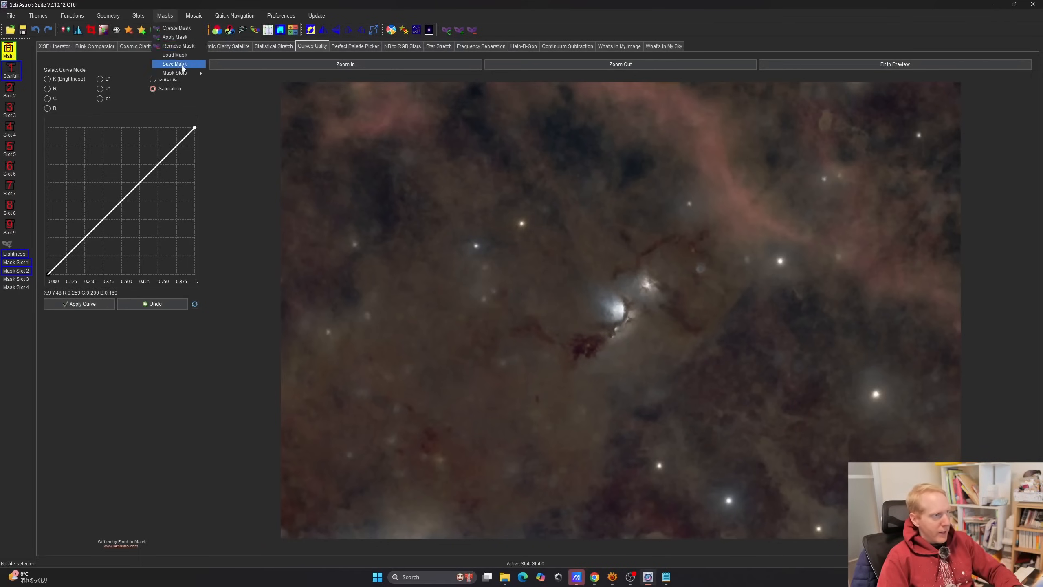
pyautogui.moveTo(180, 72)
pyautogui.click(228, 119)
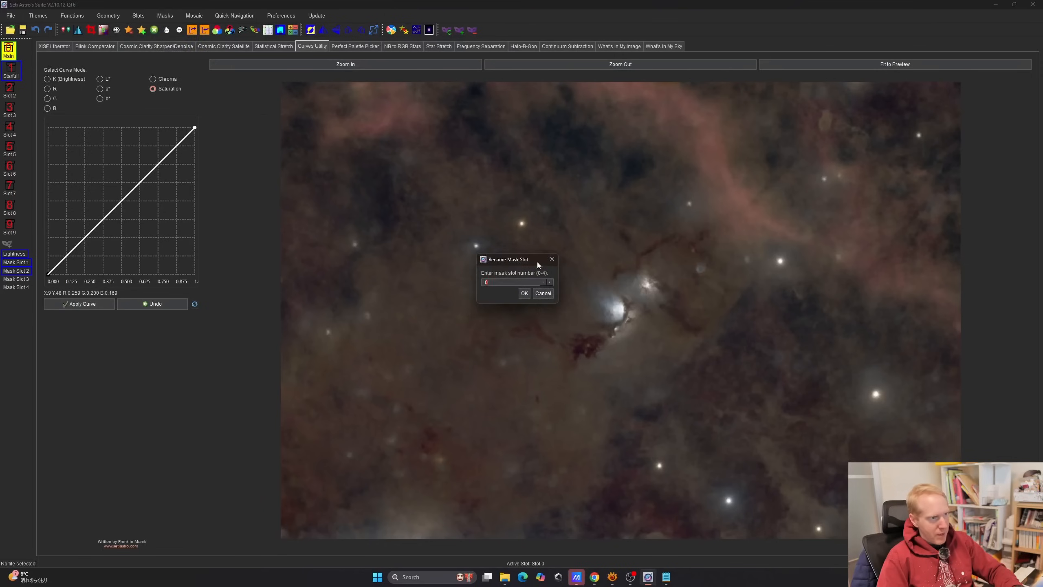
pyautogui.write('1')
pyautogui.click(525, 293)
pyautogui.write('Chroma')
pyautogui.press('Return')
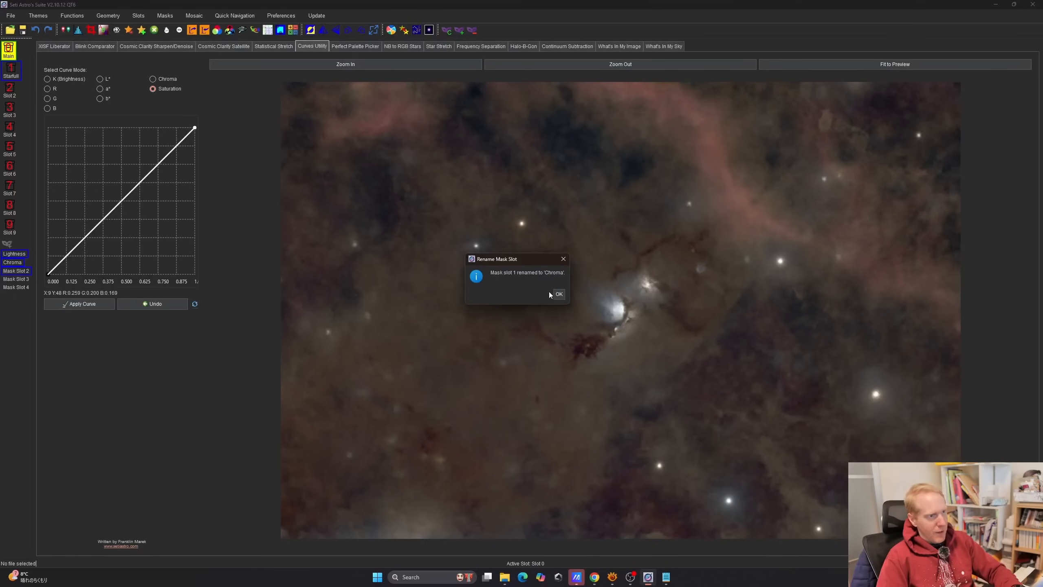
pyautogui.click(556, 294)
# Rename mask slot 2 as Red
pyautogui.click(164, 15)
pyautogui.moveTo(173, 73)
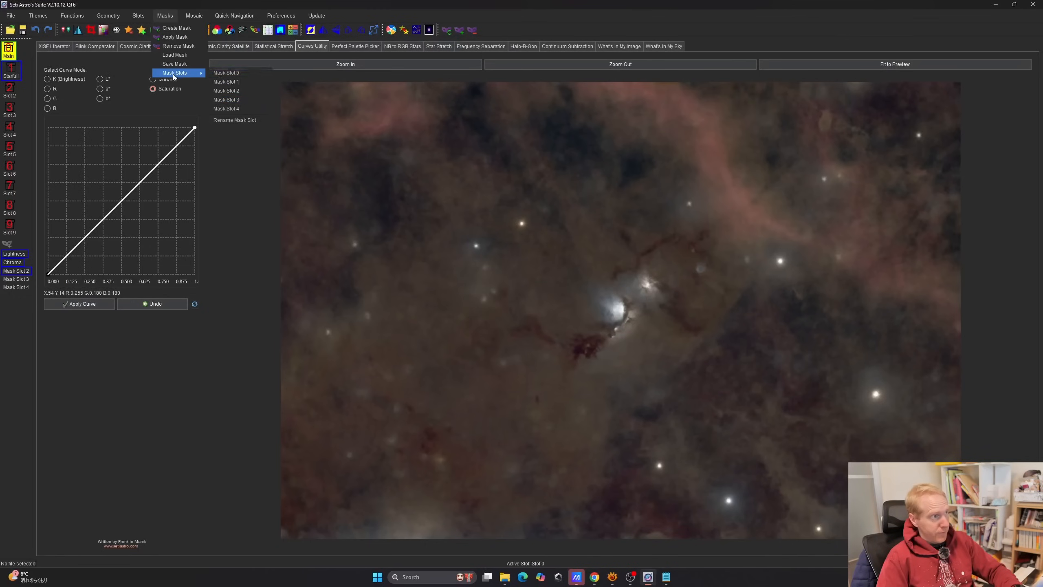
pyautogui.click(232, 119)
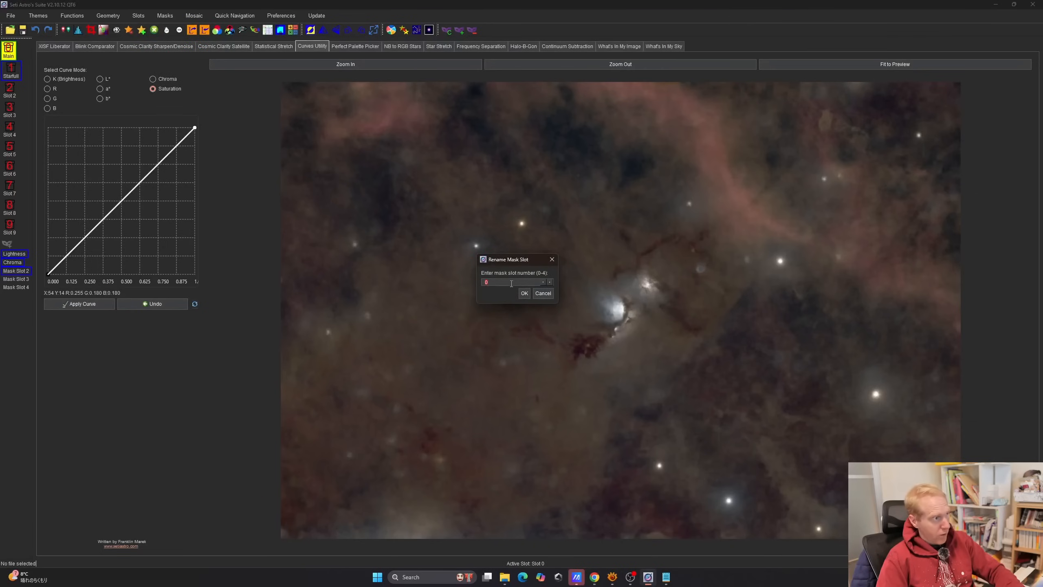
pyautogui.click(523, 293)
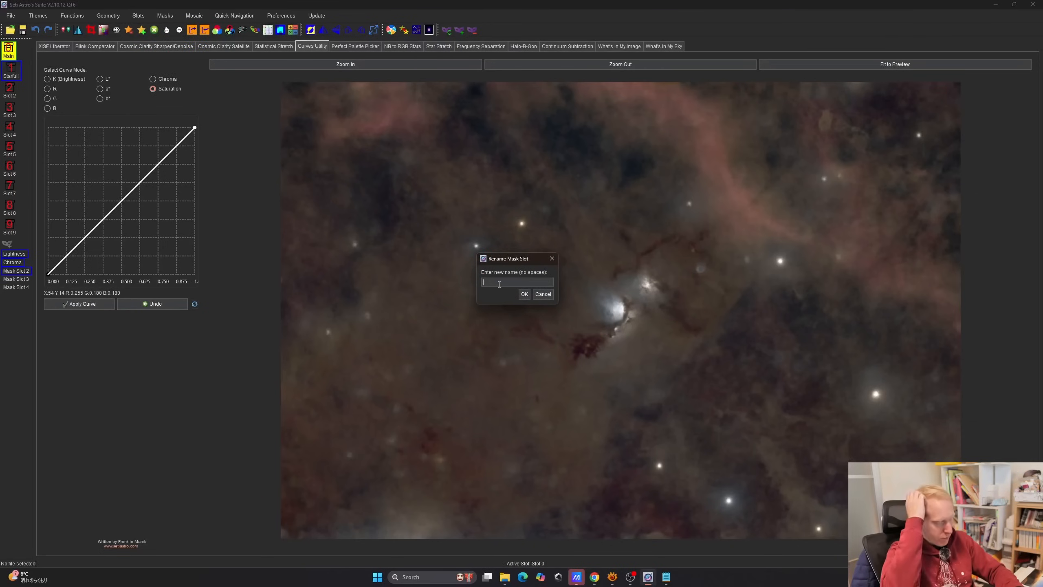
pyautogui.write('Red')
pyautogui.press('Return')
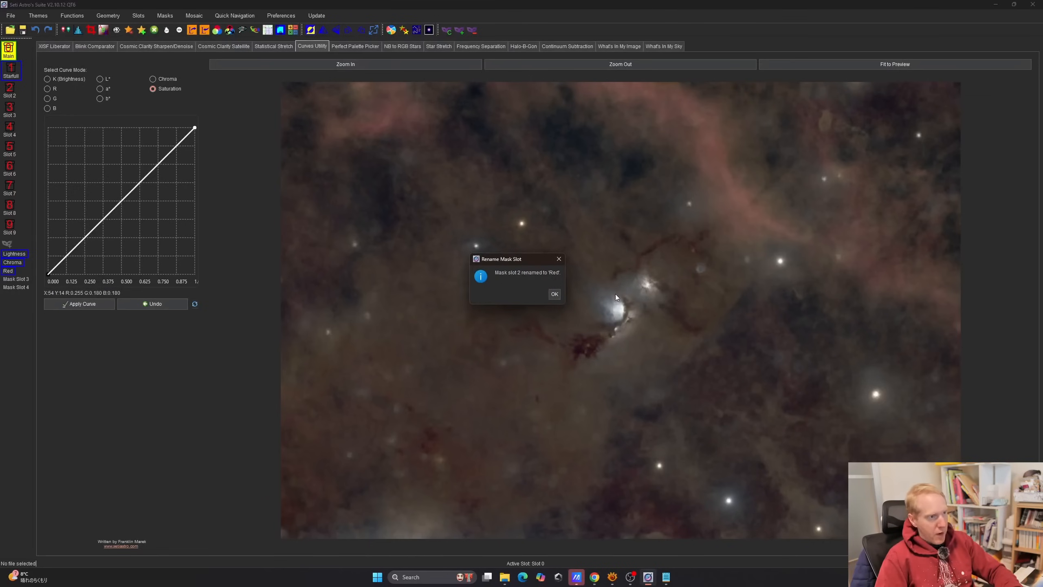
pyautogui.click(554, 294)
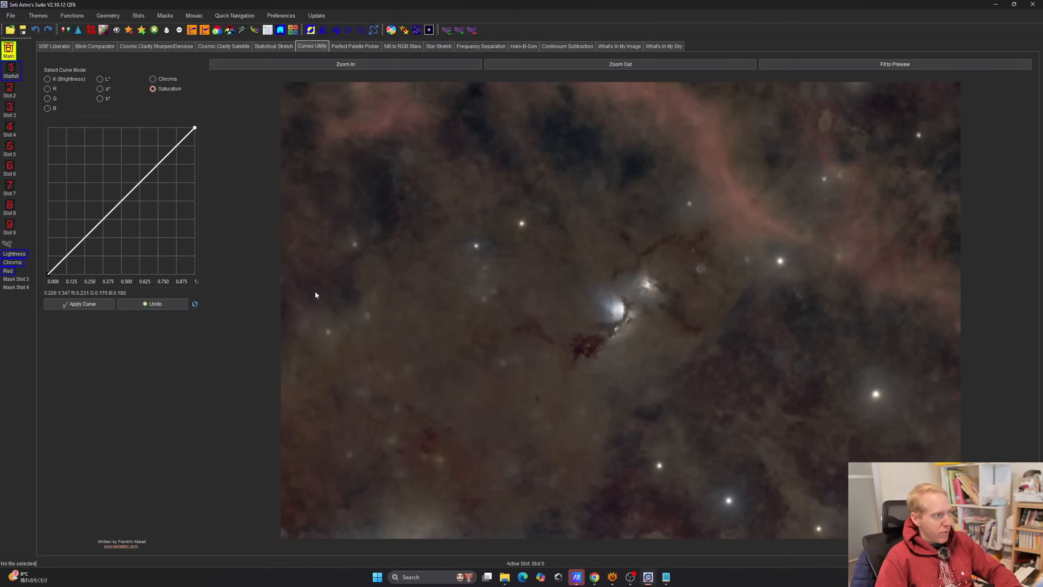
# Apply the Red mask and raise the midtones of the Saturation curve slightly to strengthen the red nebulosity
pyautogui.click(11, 254)
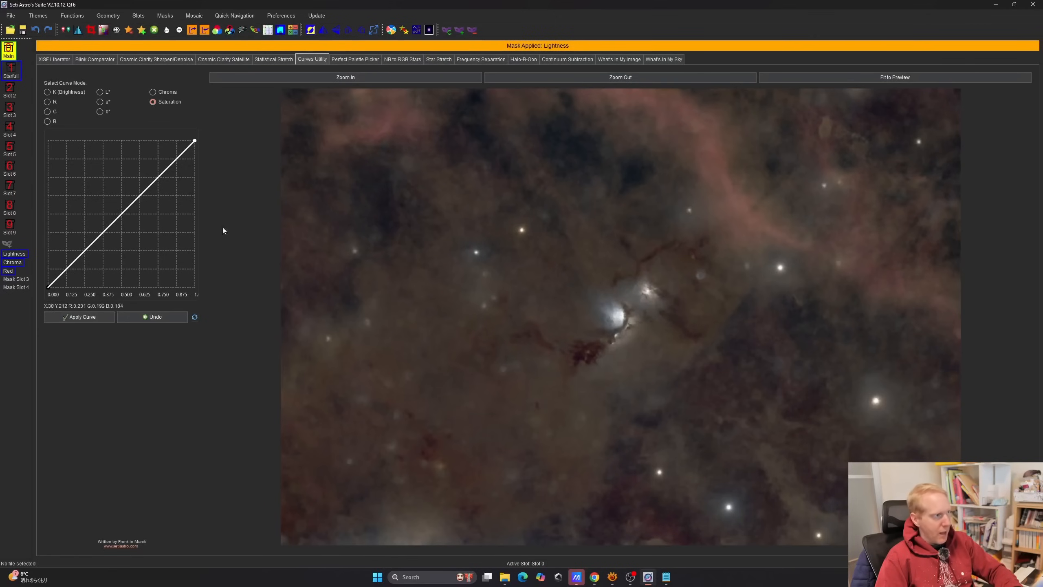
pyautogui.click(9, 271)
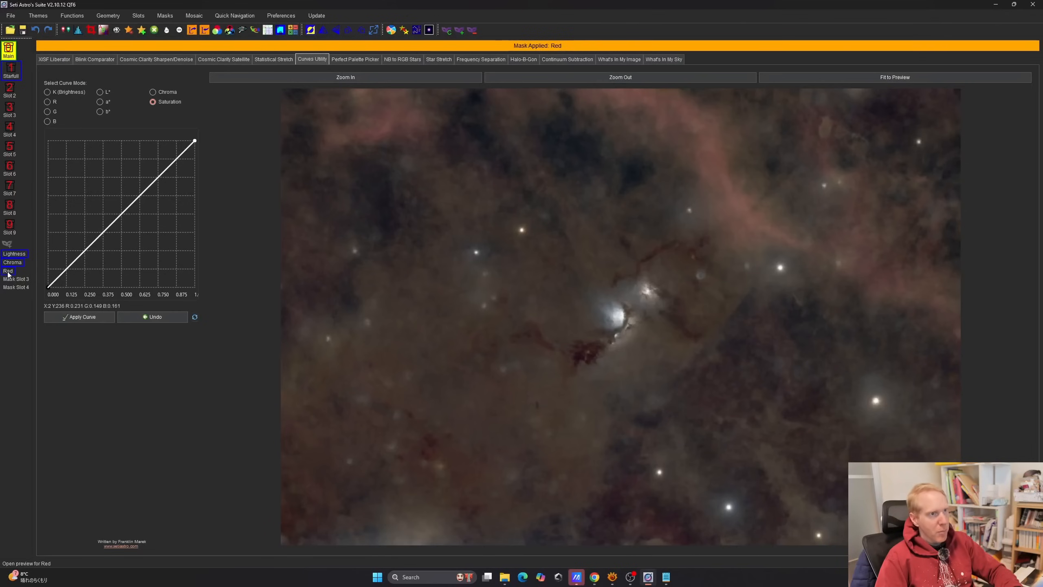
pyautogui.click(154, 93)
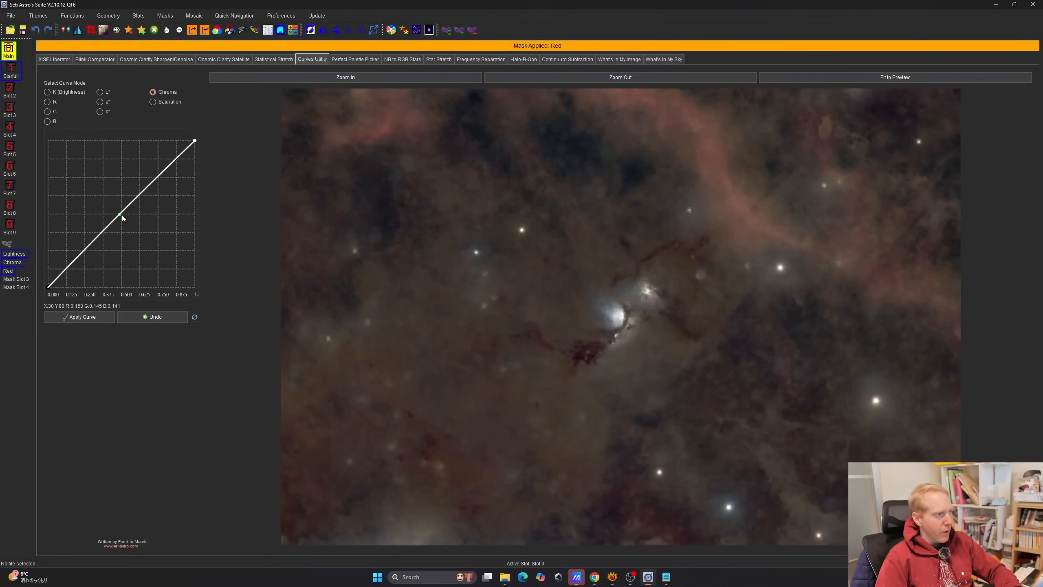
pyautogui.moveTo(121, 214)
pyautogui.mouseDown()
pyautogui.moveTo(97, 191)
pyautogui.moveTo(113, 205)
pyautogui.mouseUp()
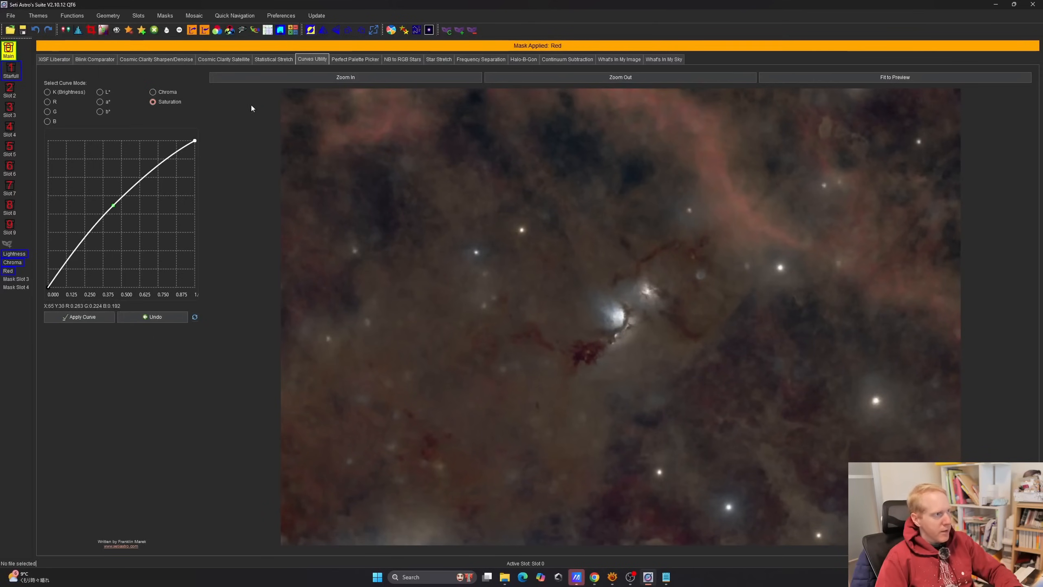
# Switch to the Chroma mask and raise the midtones of the Chroma curve to boost the image's color
pyautogui.click(165, 92)
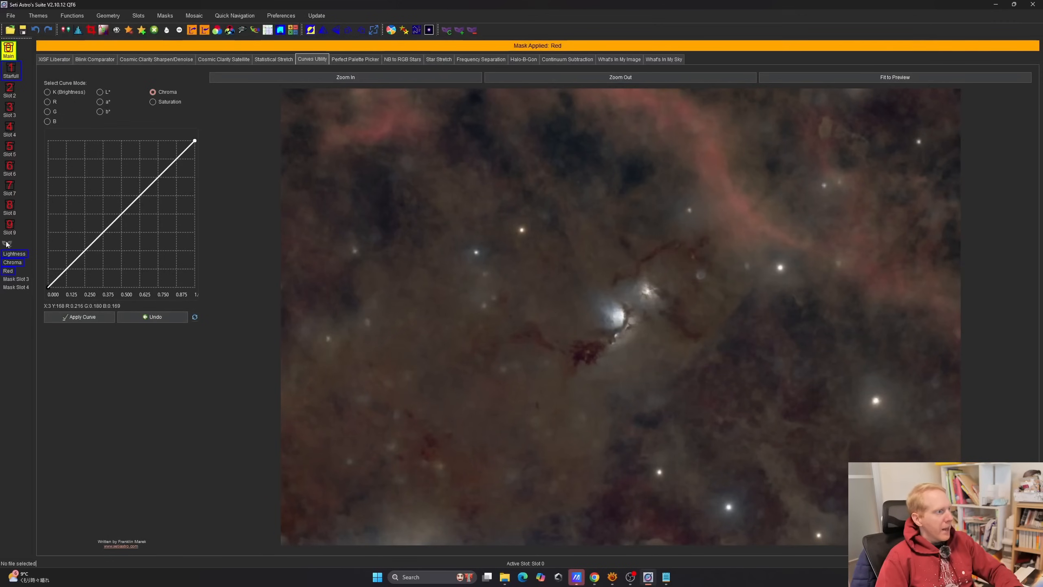
pyautogui.click(13, 262)
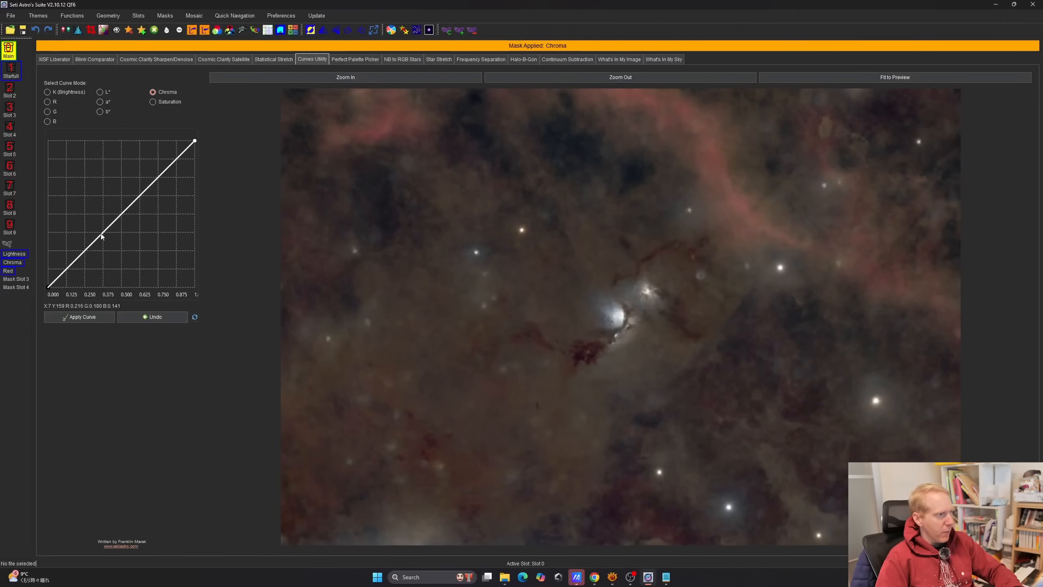
pyautogui.click(119, 217)
pyautogui.moveTo(119, 216)
pyautogui.mouseDown()
pyautogui.moveTo(102, 193)
pyautogui.moveTo(114, 209)
pyautogui.mouseUp()
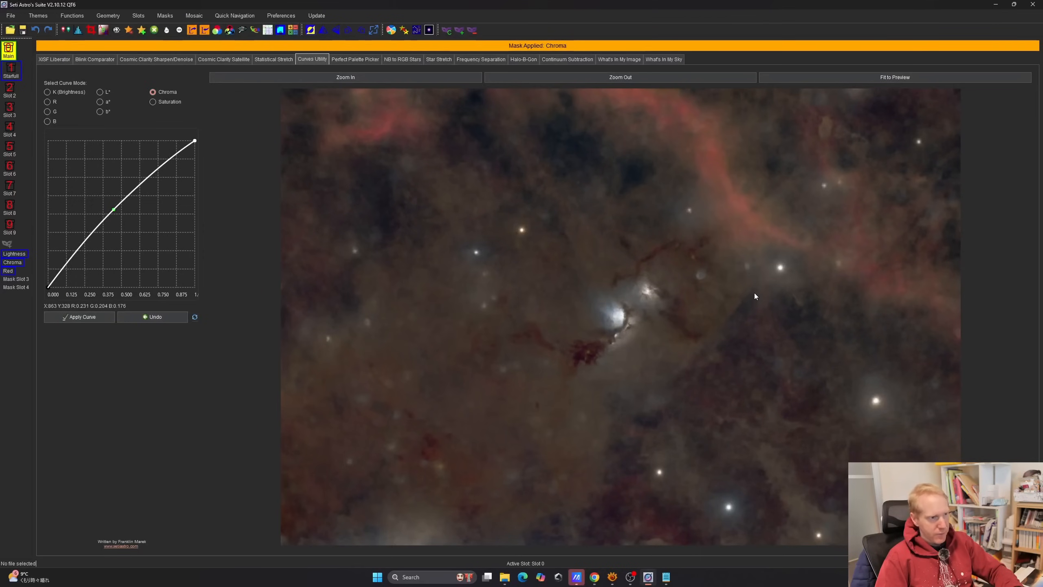
# Invert the Lightness mask in mask slot 0 and apply it to the image
pyautogui.click(166, 16)
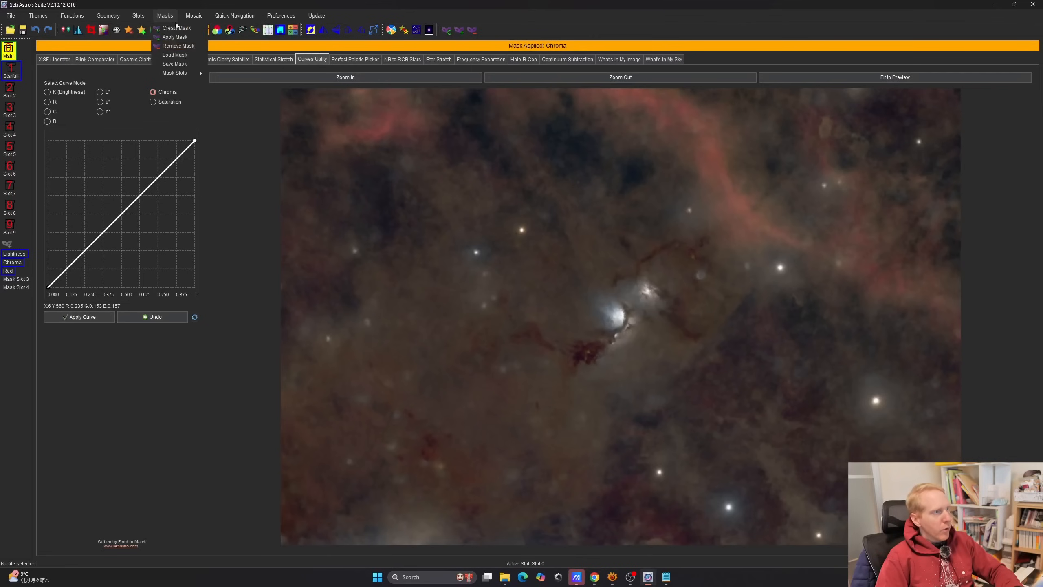
pyautogui.moveTo(181, 73)
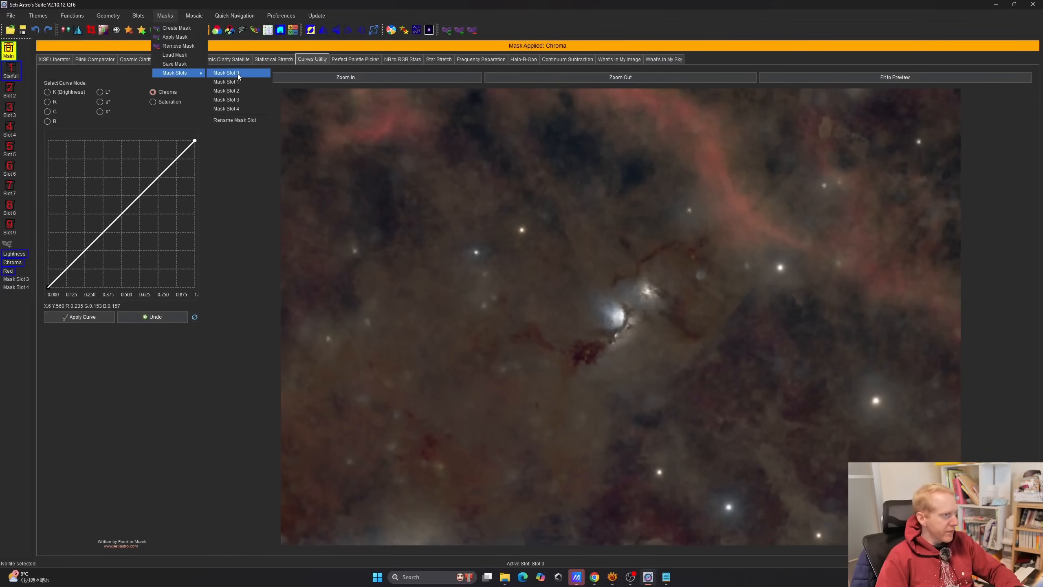
pyautogui.click(238, 73)
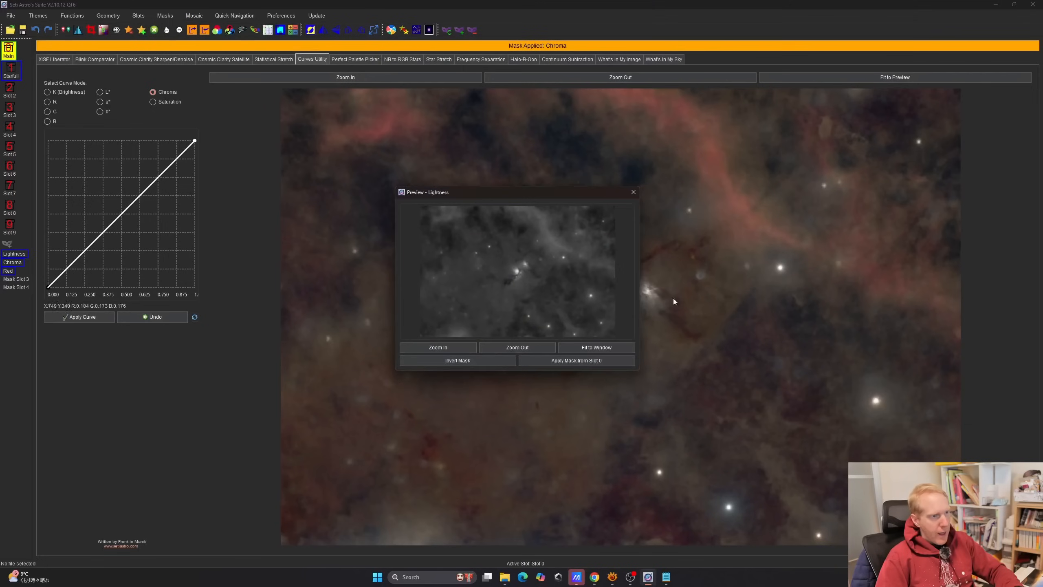
pyautogui.click(457, 360)
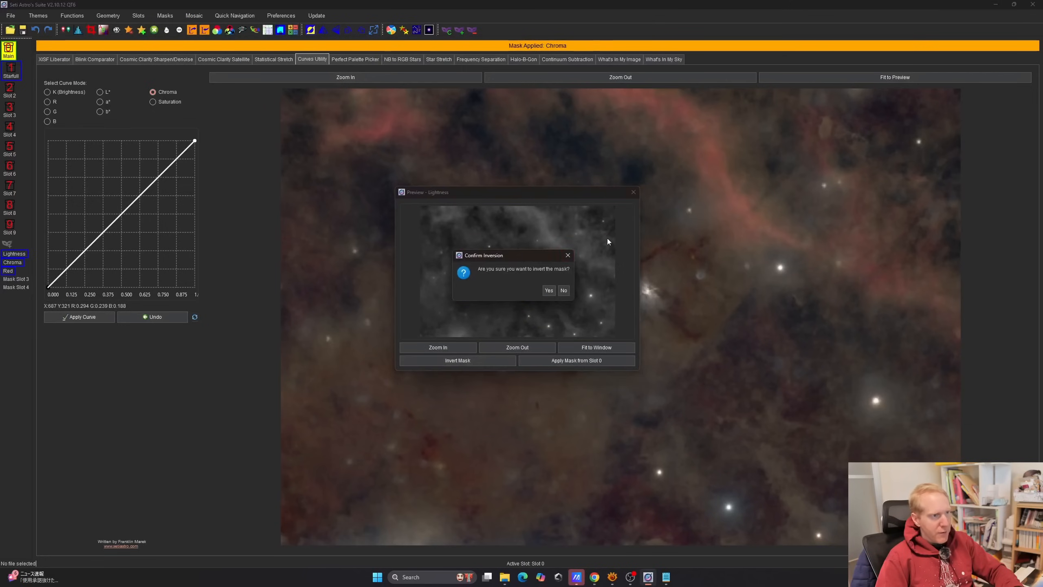
pyautogui.click(550, 291)
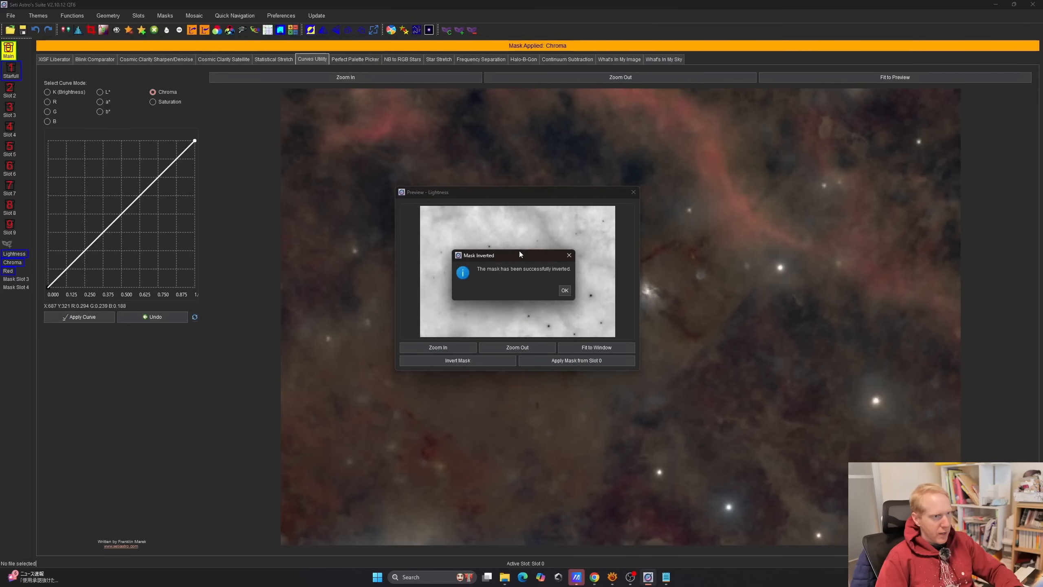
pyautogui.click(566, 292)
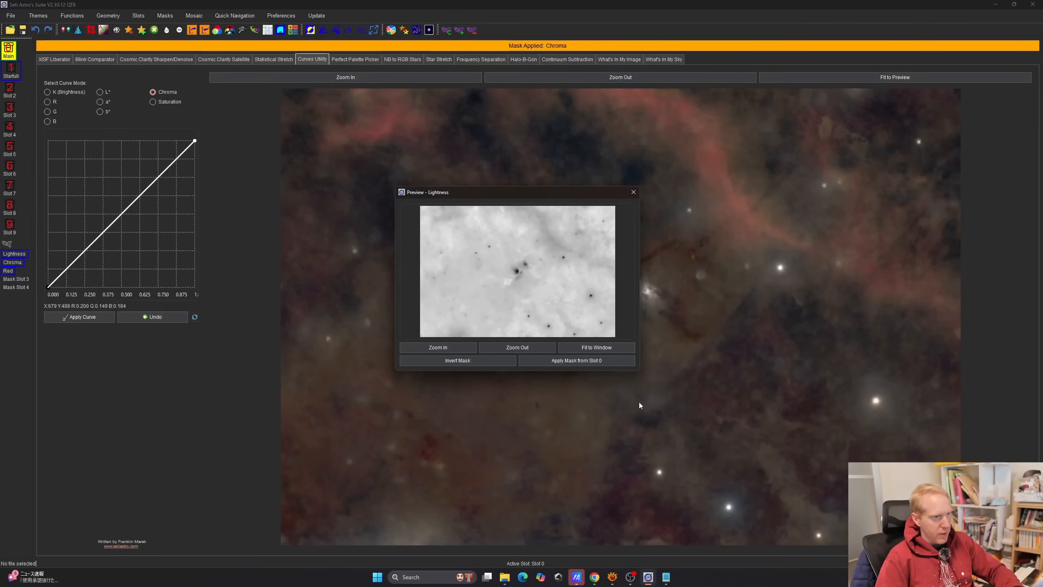
pyautogui.click(567, 360)
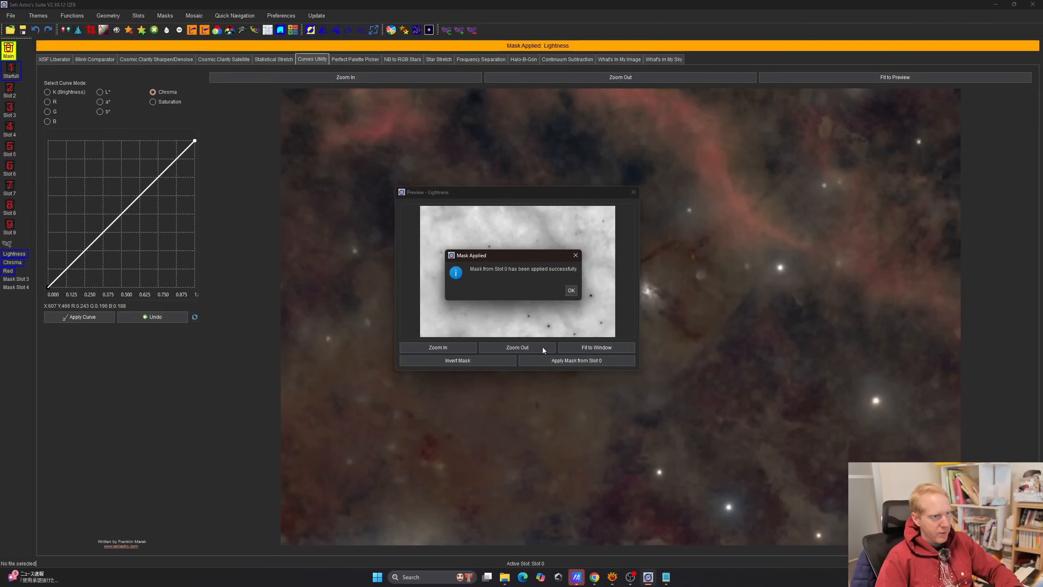
pyautogui.click(572, 290)
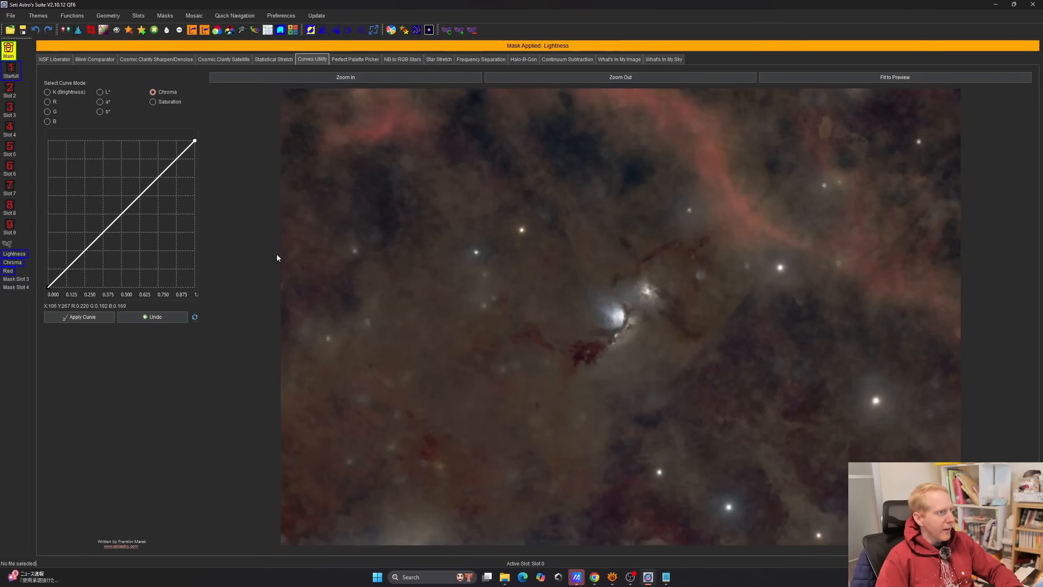
# Adjust the K (Brightness) curve slightly at its midpoint through the inverted Lightness mask, and remove the mask from the image
pyautogui.click(54, 91)
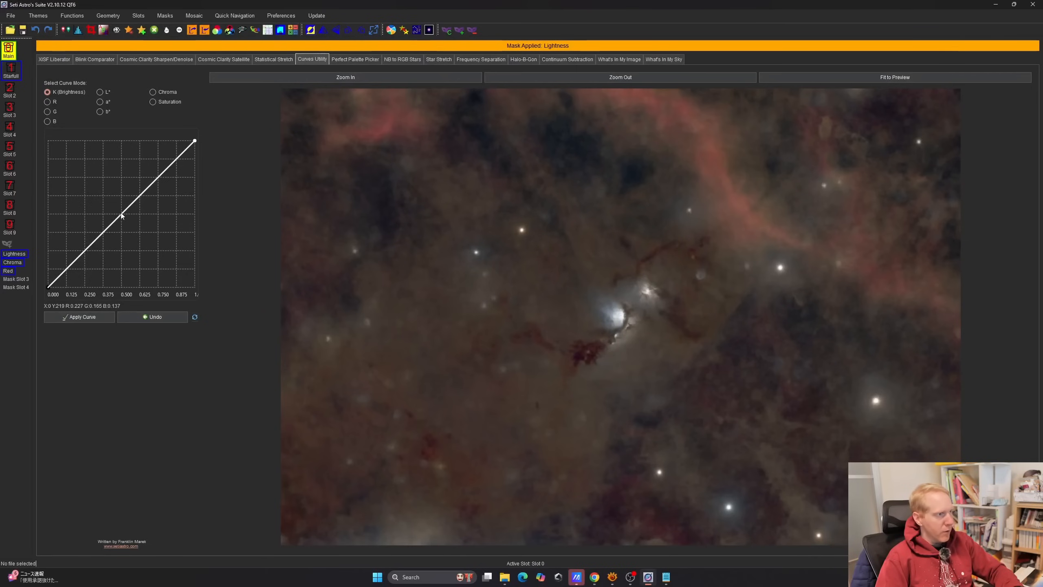
pyautogui.click(121, 214)
pyautogui.moveTo(124, 215)
pyautogui.mouseDown()
pyautogui.moveTo(131, 222)
pyautogui.moveTo(122, 214)
pyautogui.mouseUp()
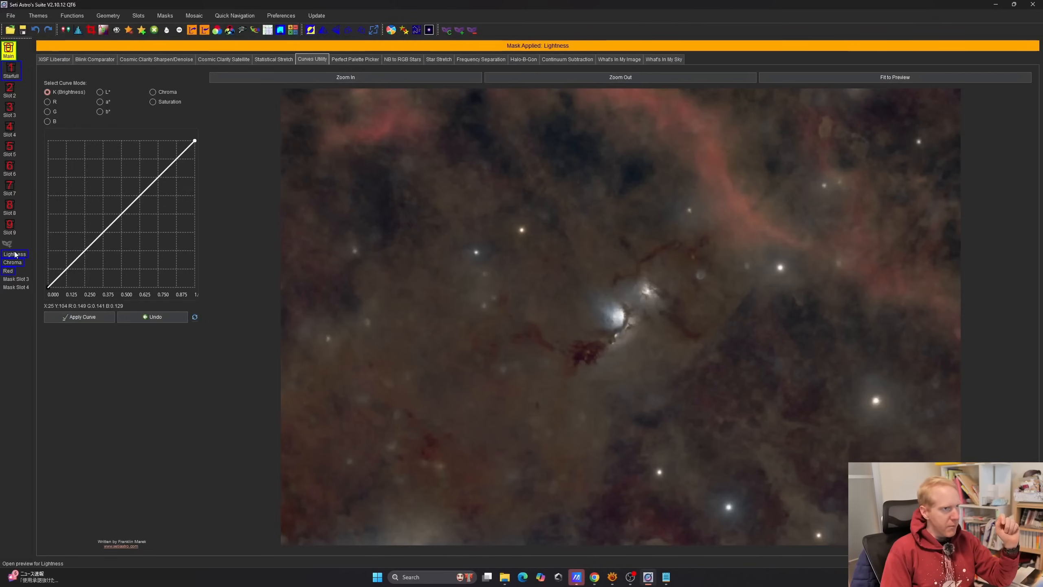
pyautogui.click(472, 31)
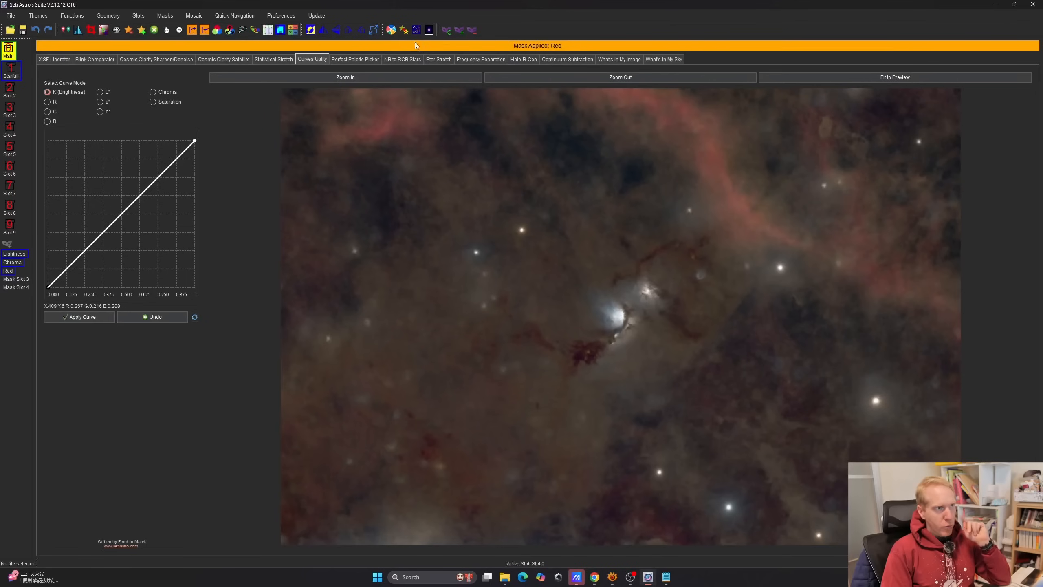
pyautogui.click(472, 31)
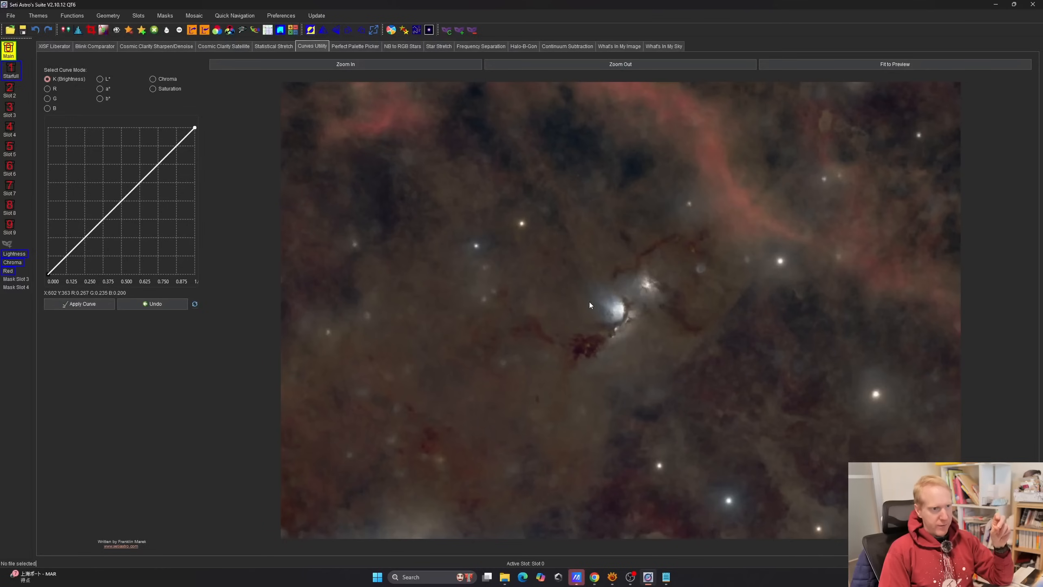
# Copy the processed starless image from the Main slot to image Slot 2
pyautogui.click(9, 52)
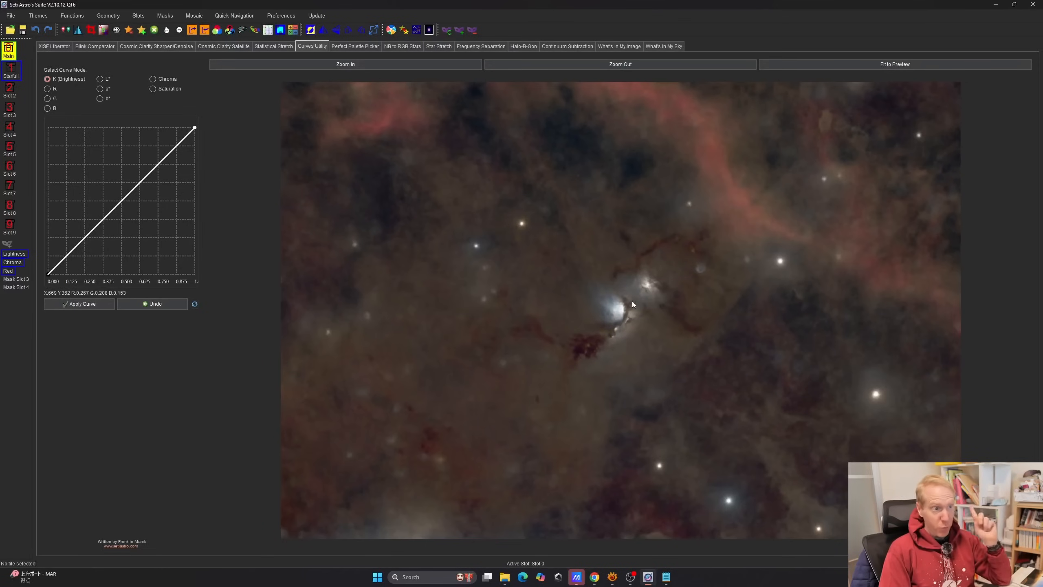
pyautogui.click(65, 30)
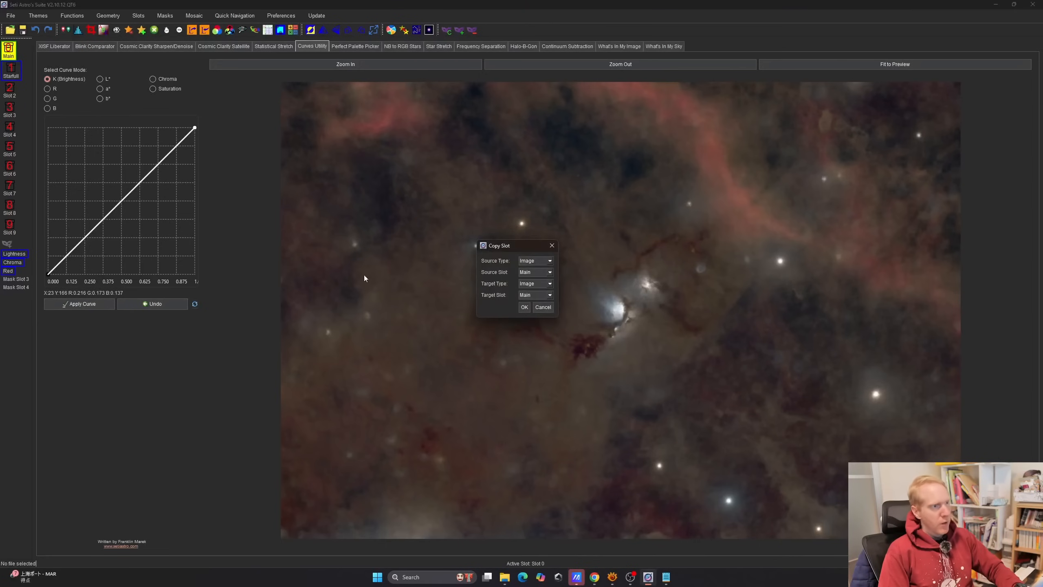
pyautogui.click(534, 272)
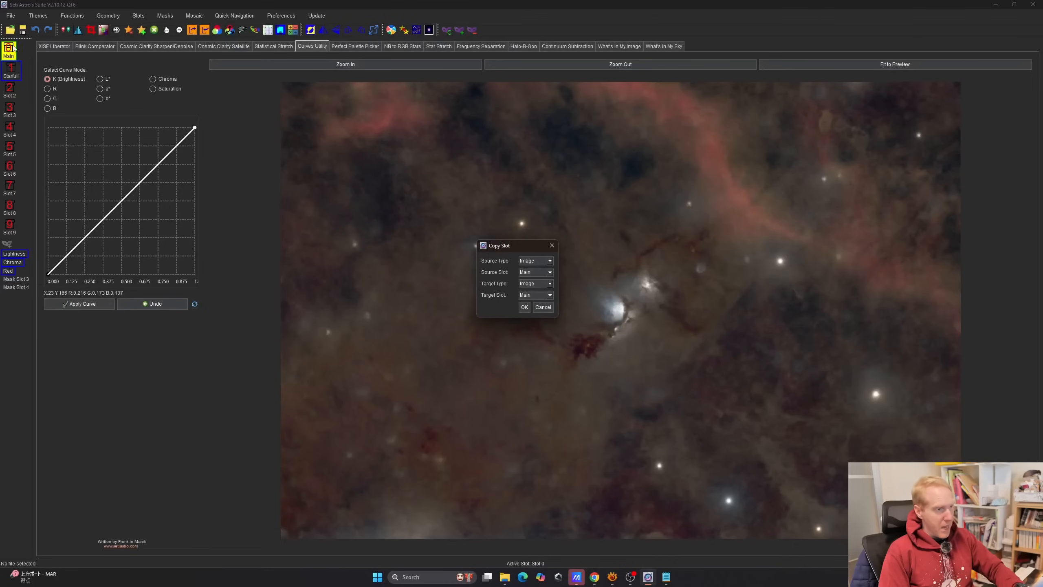
pyautogui.click(539, 295)
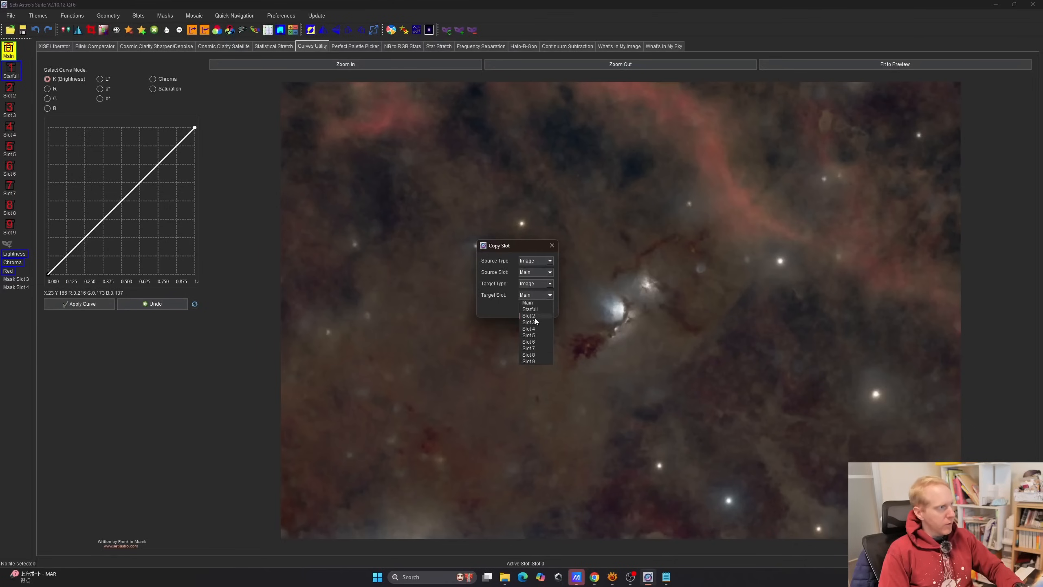
pyautogui.click(533, 316)
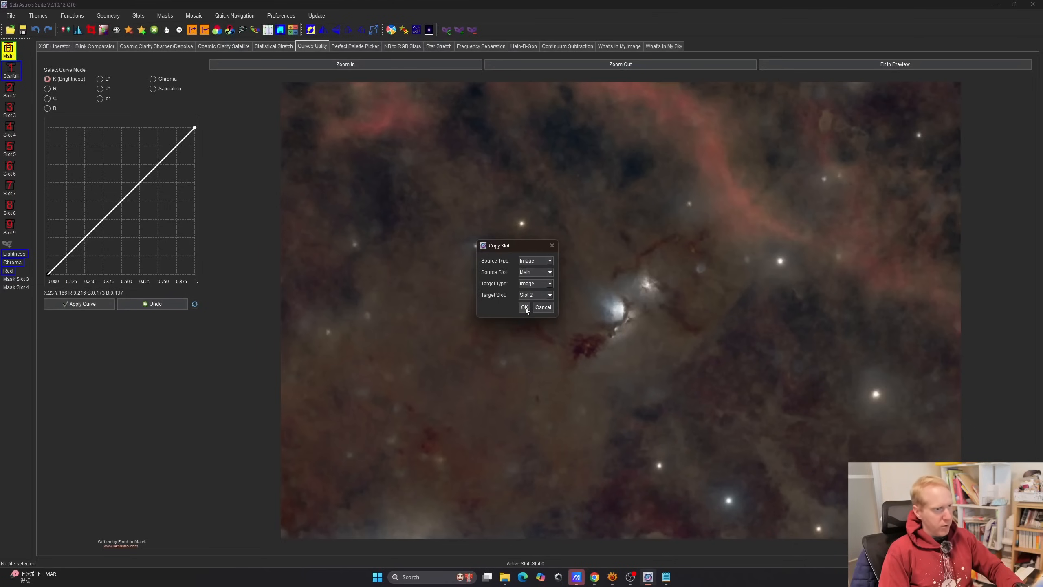
pyautogui.click(525, 308)
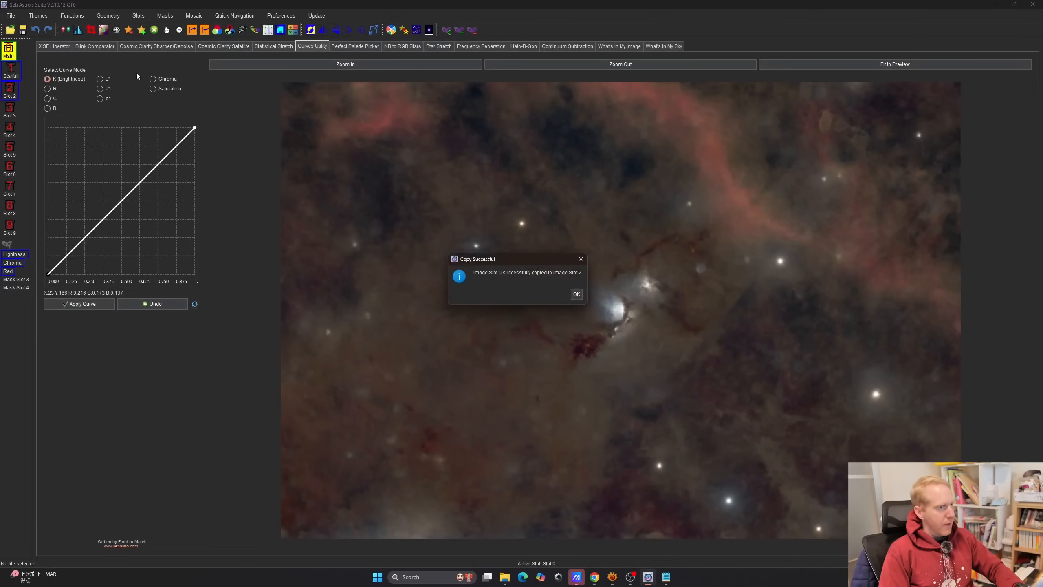
pyautogui.click(580, 296)
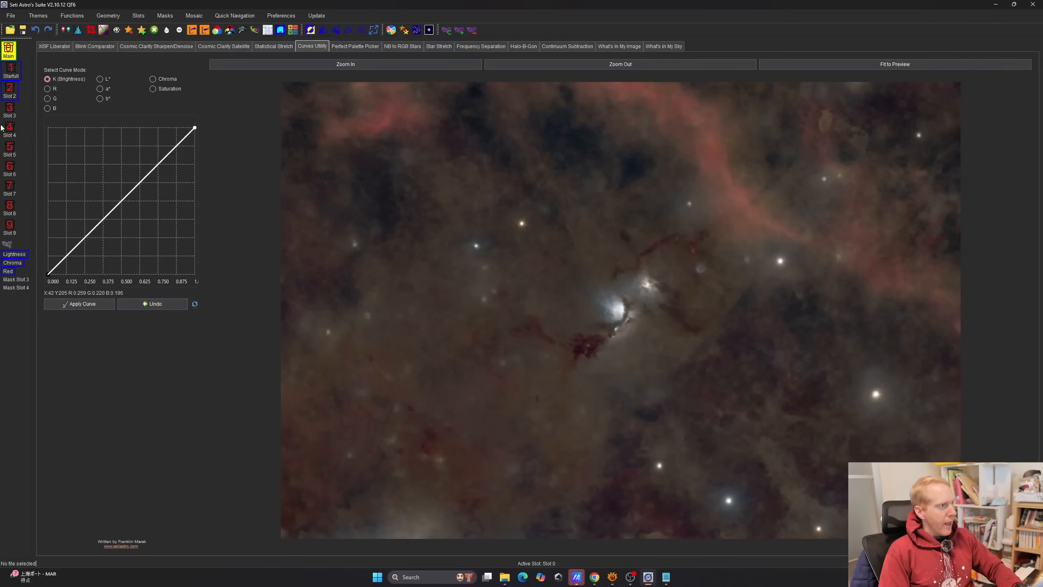
# Rename image slot 2 to StarlessProcessed
pyautogui.click(141, 19)
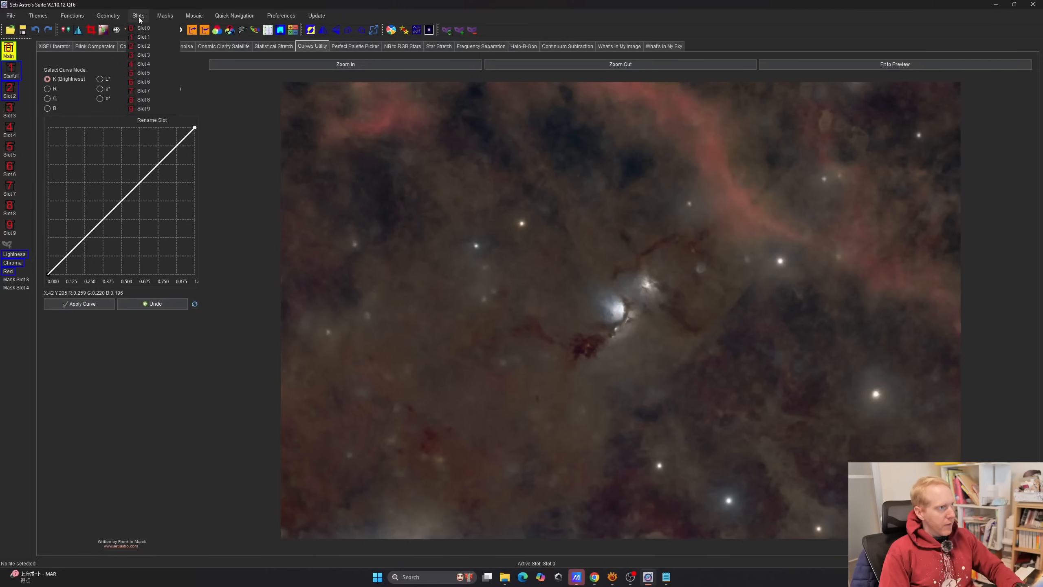
pyautogui.click(154, 119)
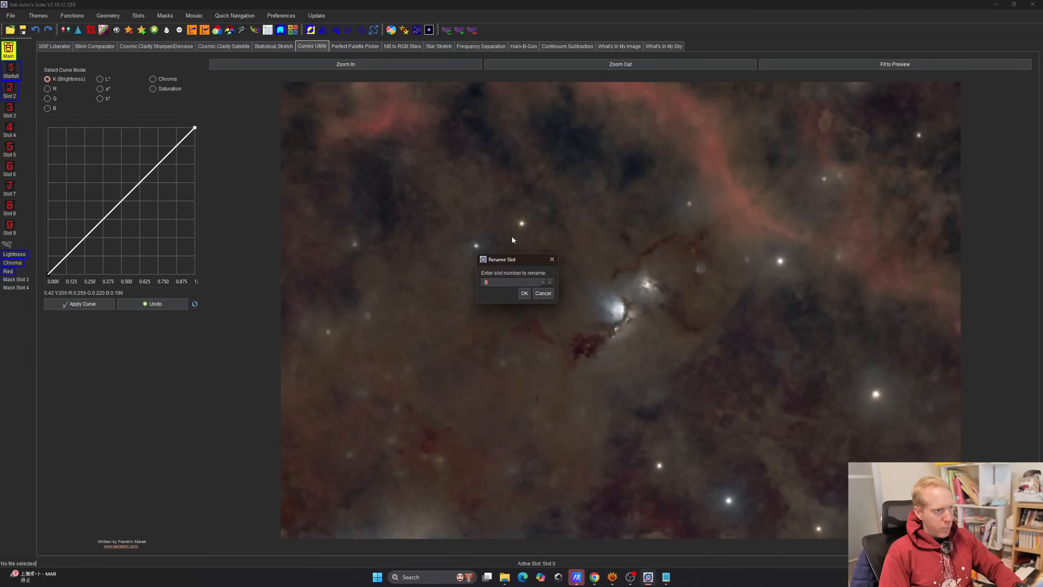
pyautogui.click(524, 294)
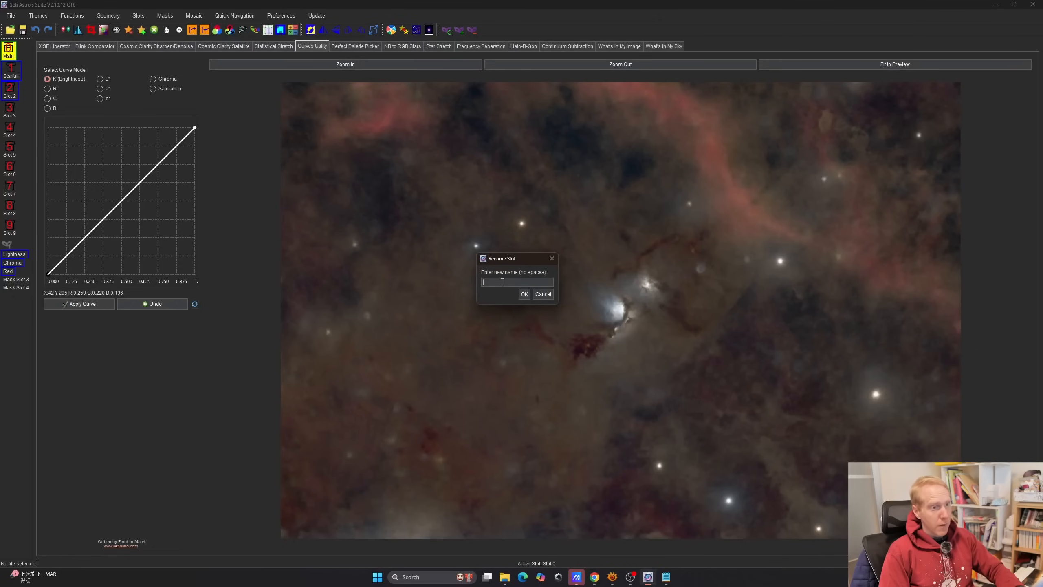
pyautogui.write('StarlessProcessed')
pyautogui.press('Return')
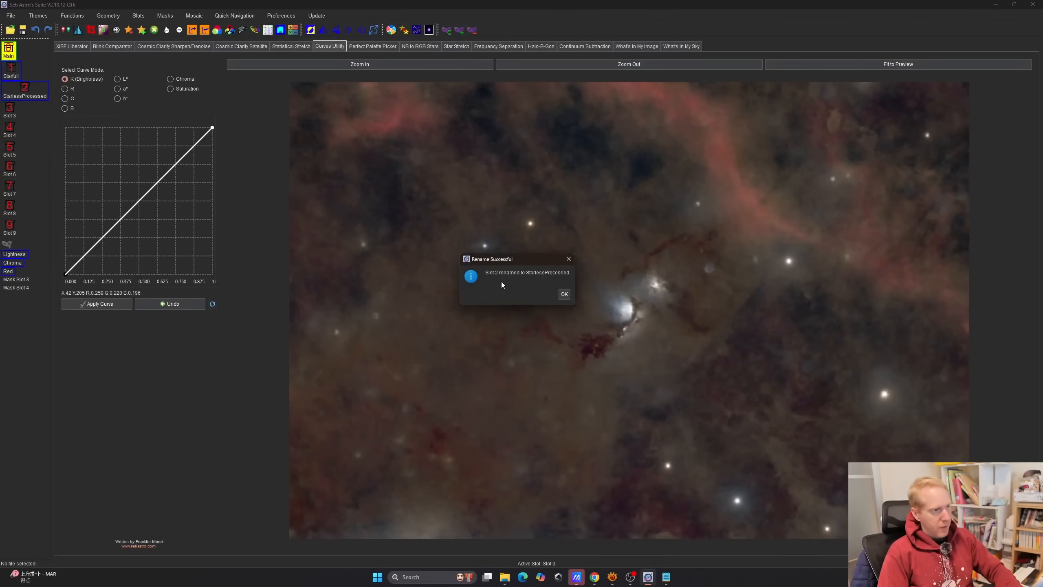
pyautogui.click(564, 294)
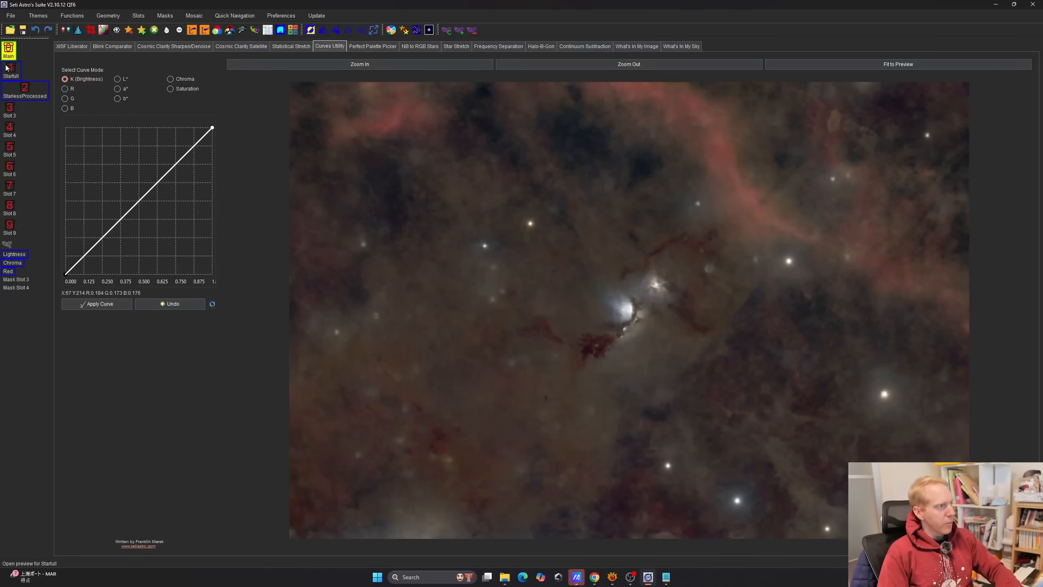
# Load the stars-only image StarsRemovedM78.tif from the Temp folder into the Main slot and bring it up in Star Stretch
pyautogui.click(12, 16)
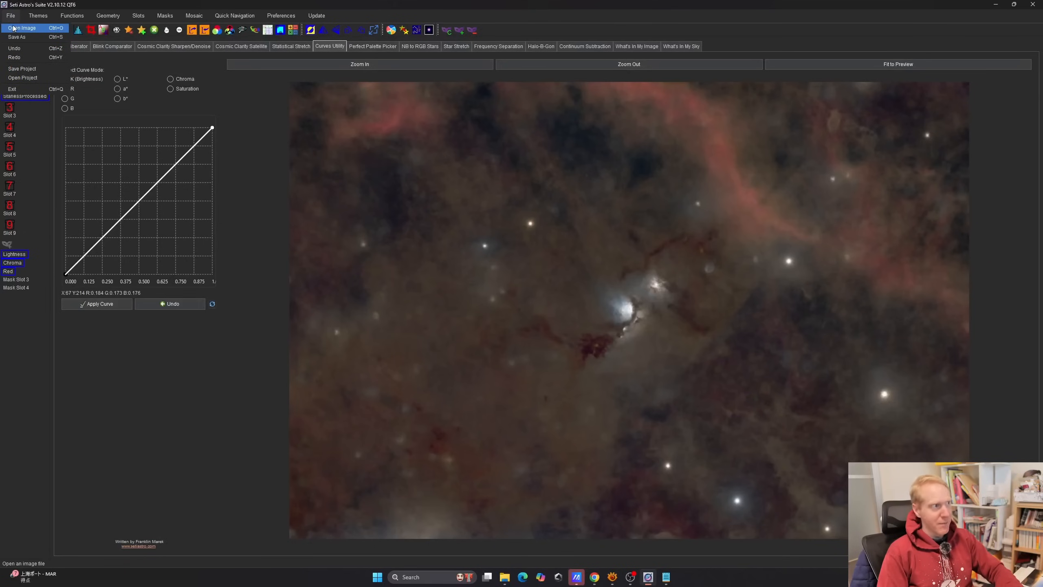
pyautogui.click(13, 28)
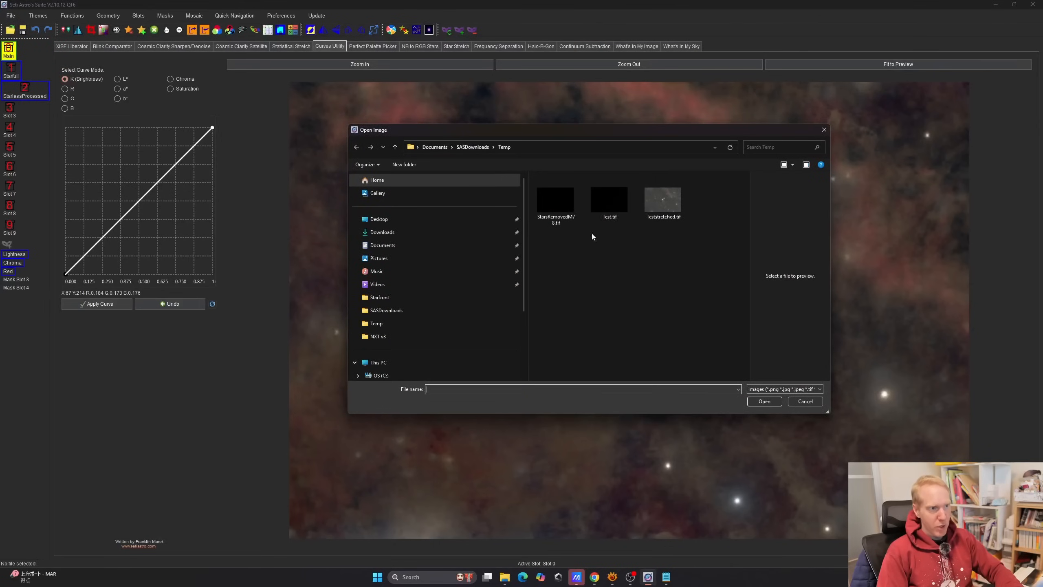
pyautogui.click(559, 193)
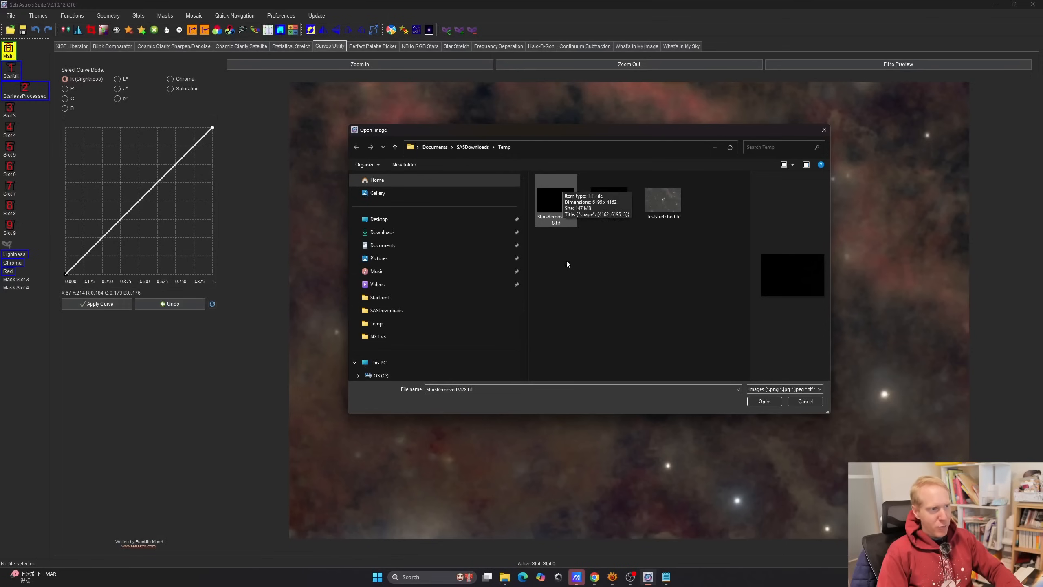
pyautogui.doubleClick(560, 198)
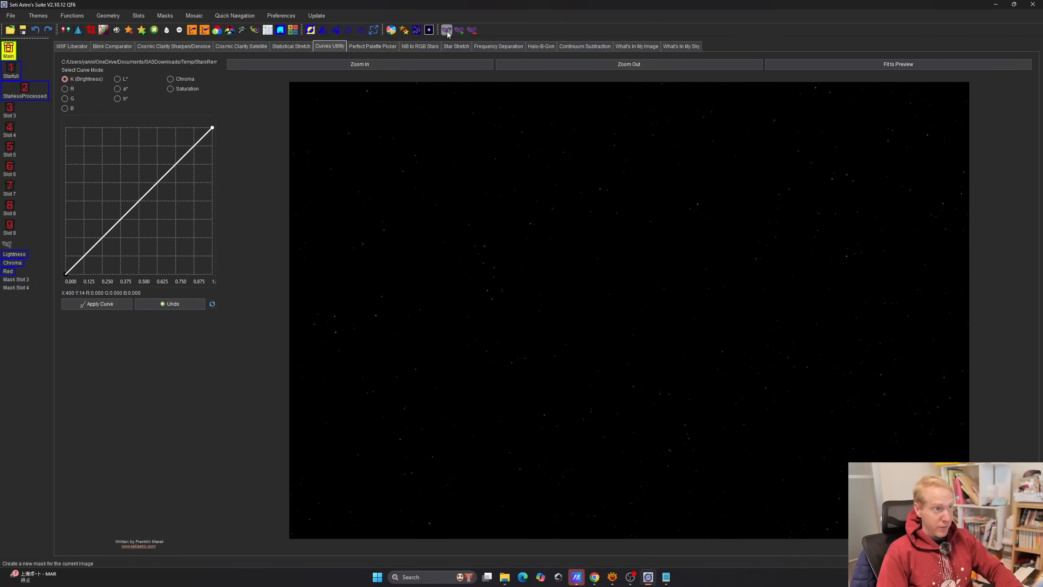
pyautogui.click(456, 47)
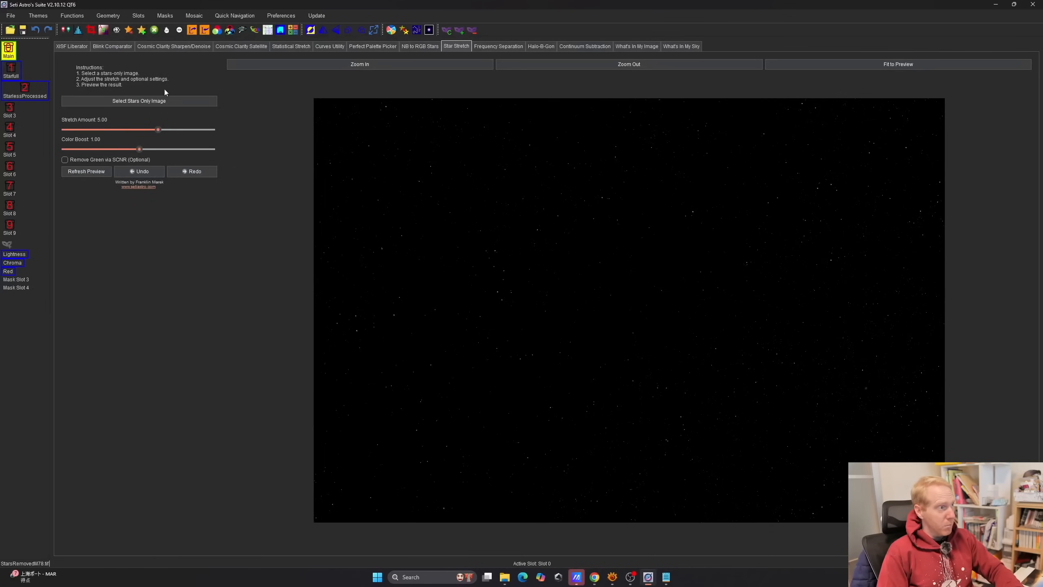
# Try stretching the stars at amount 5.00 and color boost 1.00 without green removal, inspect them up close, and undo the stretch
pyautogui.click(81, 172)
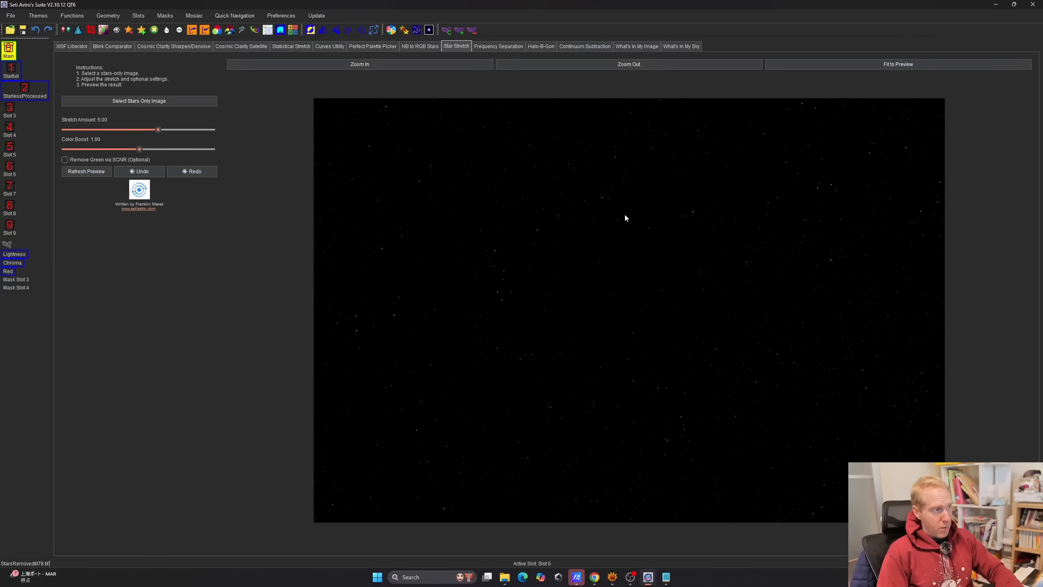
pyautogui.scroll(2, 705, 245)
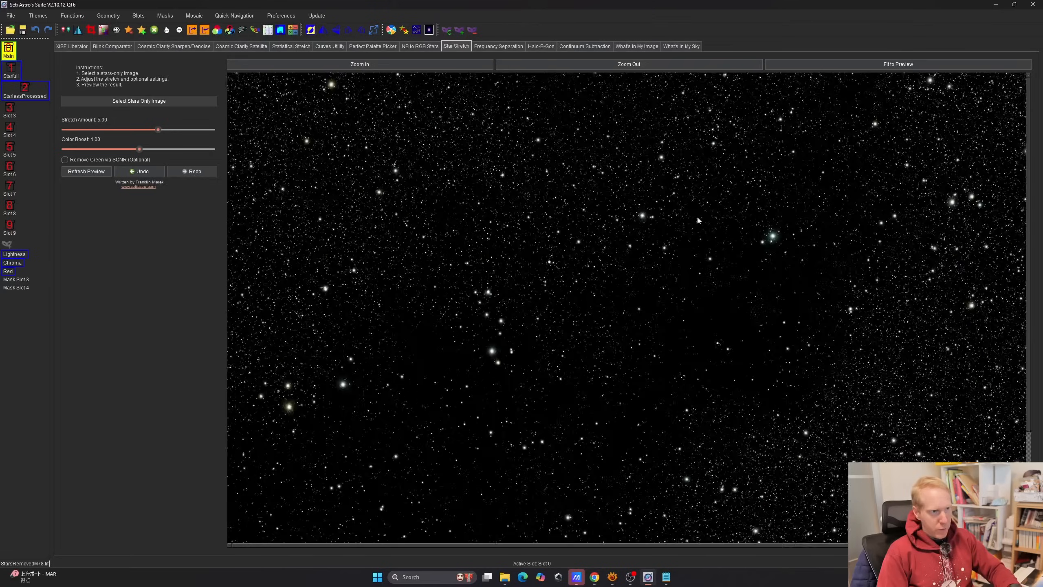
pyautogui.scroll(1, 948, 283)
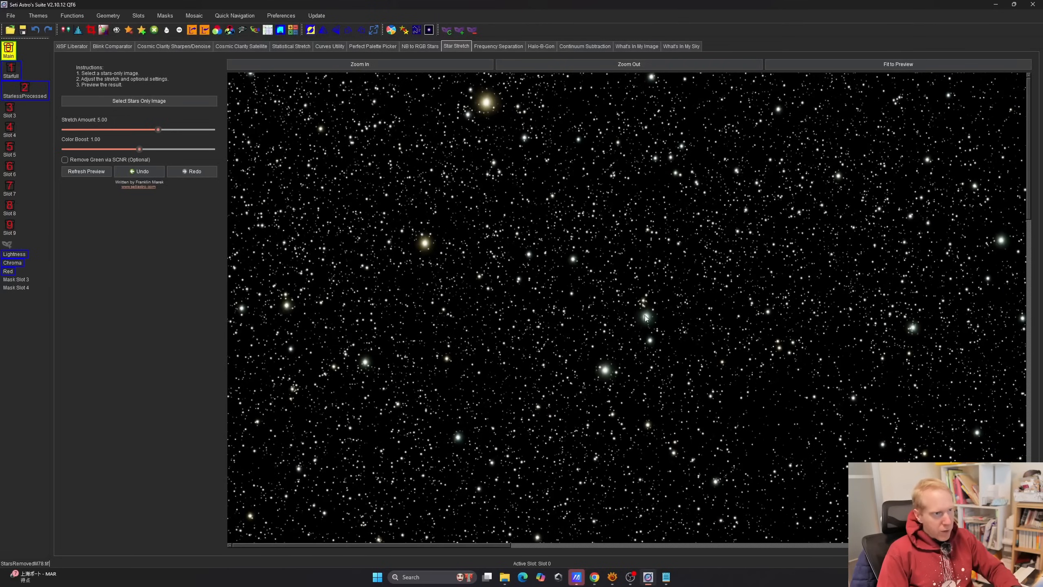
pyautogui.click(37, 30)
# Enable green removal via SCNR and stretch the stars with a stretch amount of 5.00 and a color boost of 1.00
pyautogui.click(76, 161)
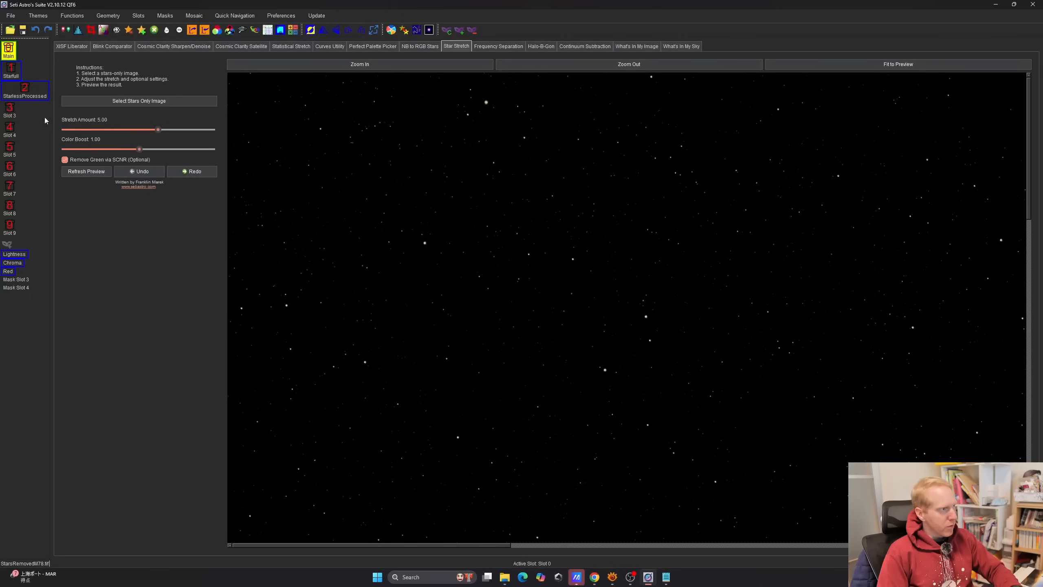
pyautogui.click(79, 172)
pyautogui.scroll(-4, 773, 332)
pyautogui.scroll(2, 742, 339)
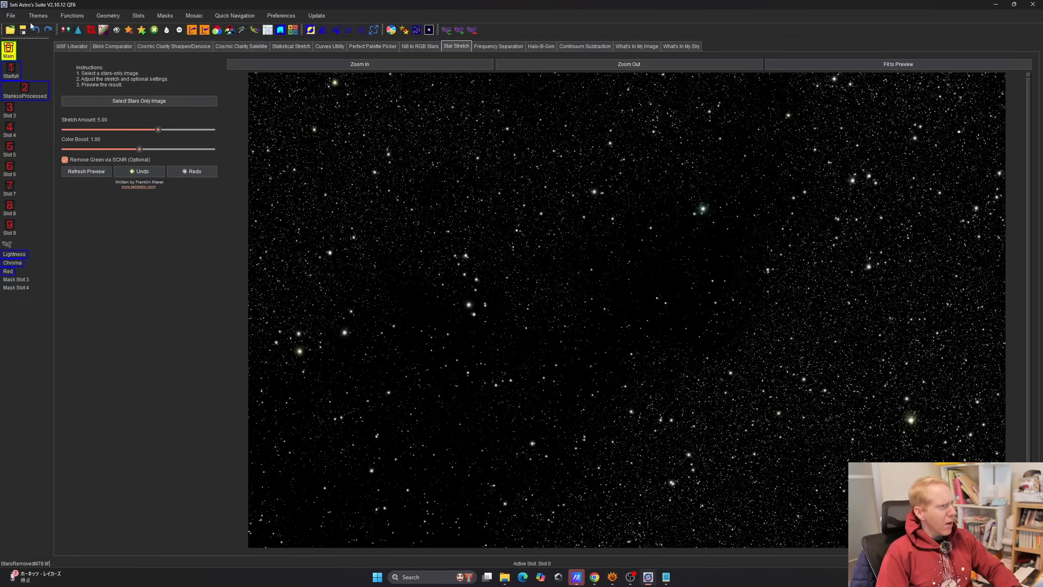
# Copy the stretched stars image from the Main slot to image Slot 3
pyautogui.click(66, 30)
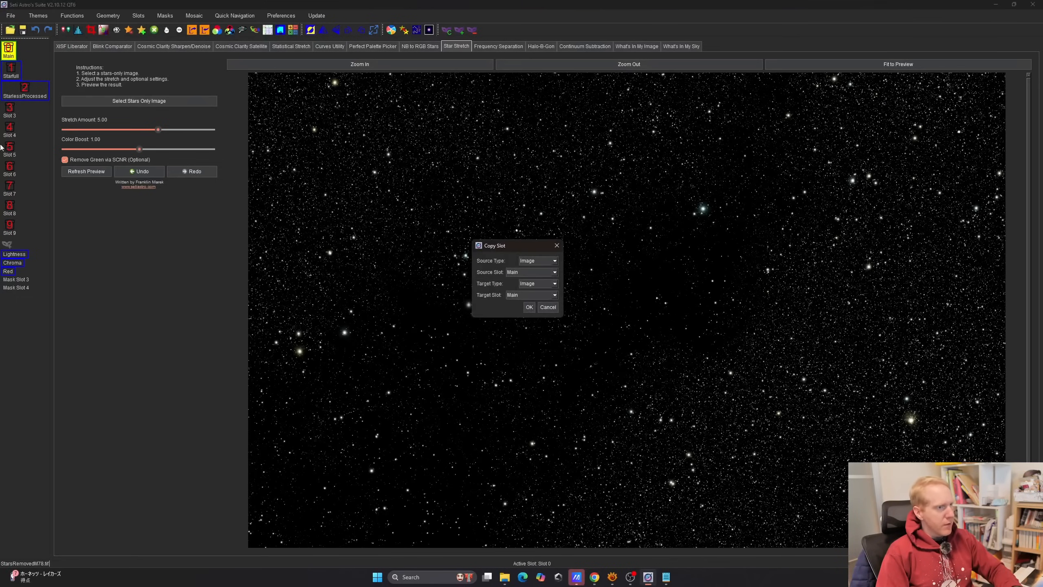
pyautogui.click(555, 294)
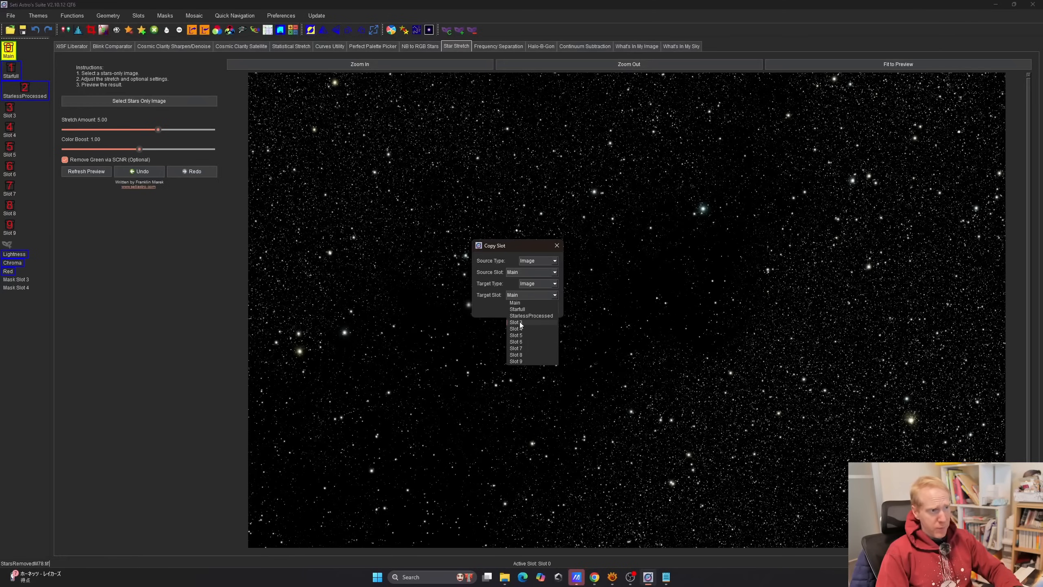
pyautogui.click(520, 323)
pyautogui.click(529, 307)
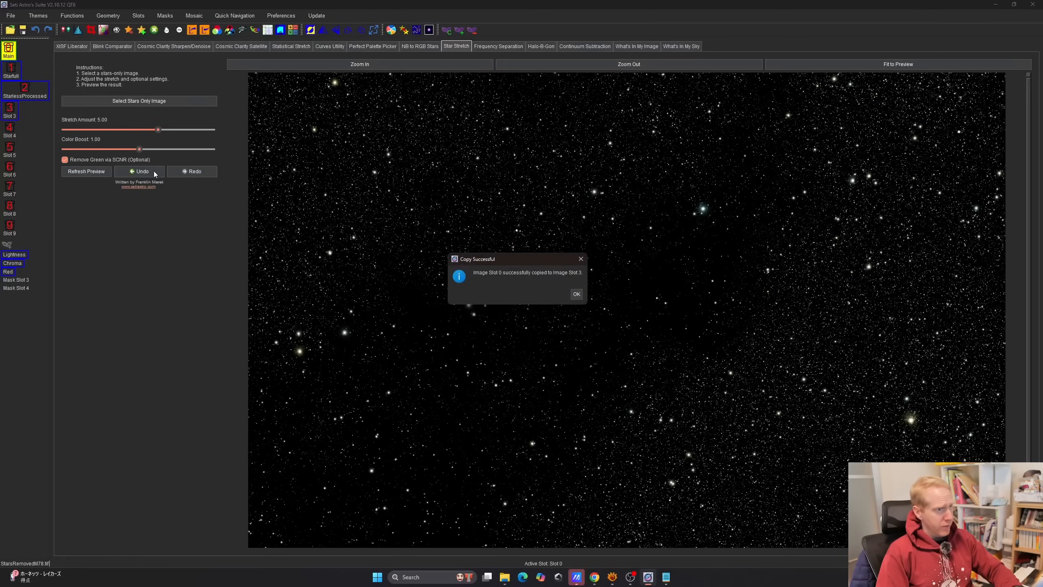
pyautogui.click(576, 294)
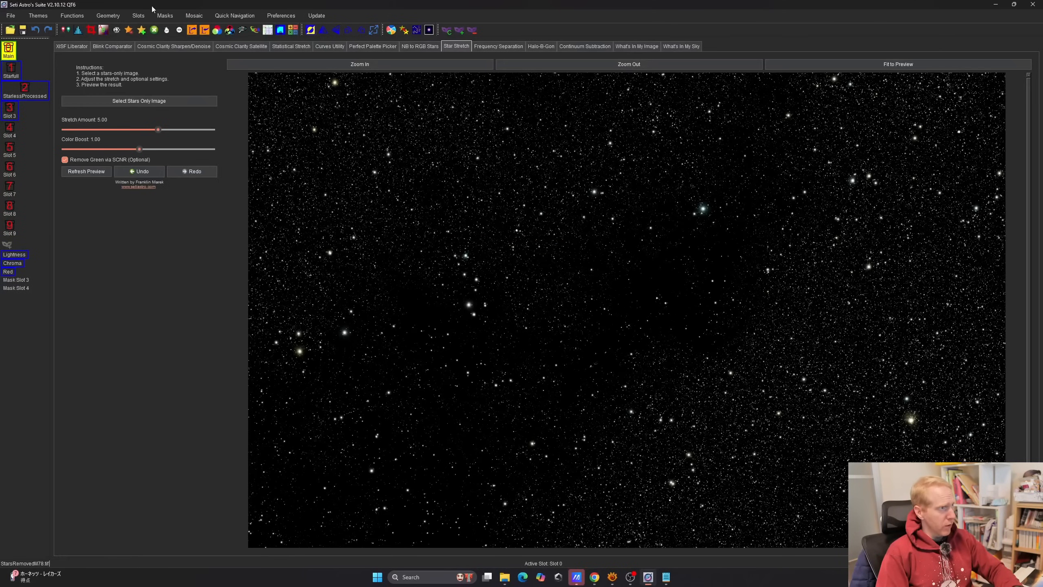
# Rename image slot 3 to StarsStretched
pyautogui.click(138, 15)
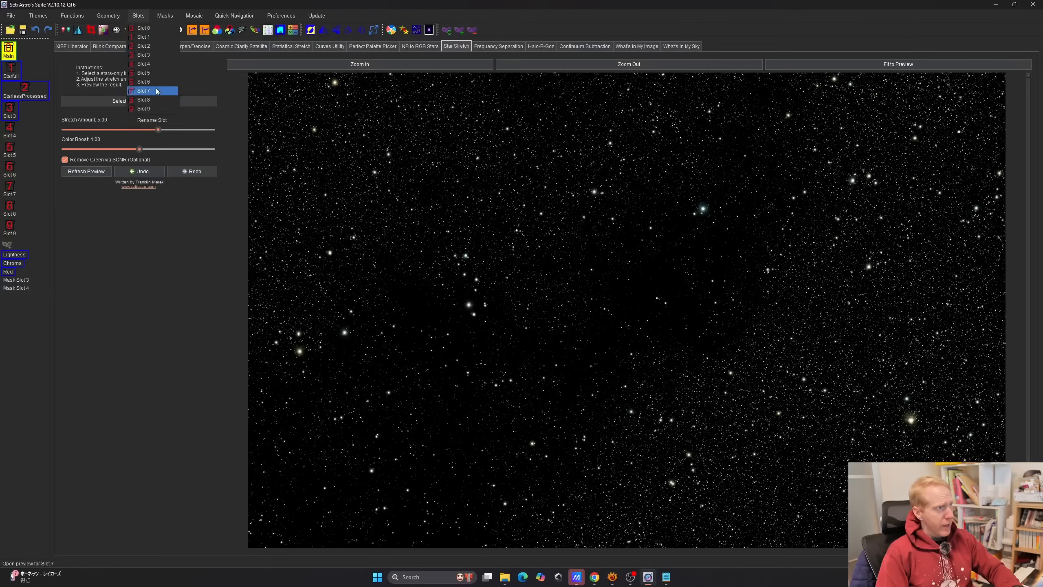
pyautogui.click(147, 122)
pyautogui.write('3')
pyautogui.click(524, 293)
pyautogui.write('S')
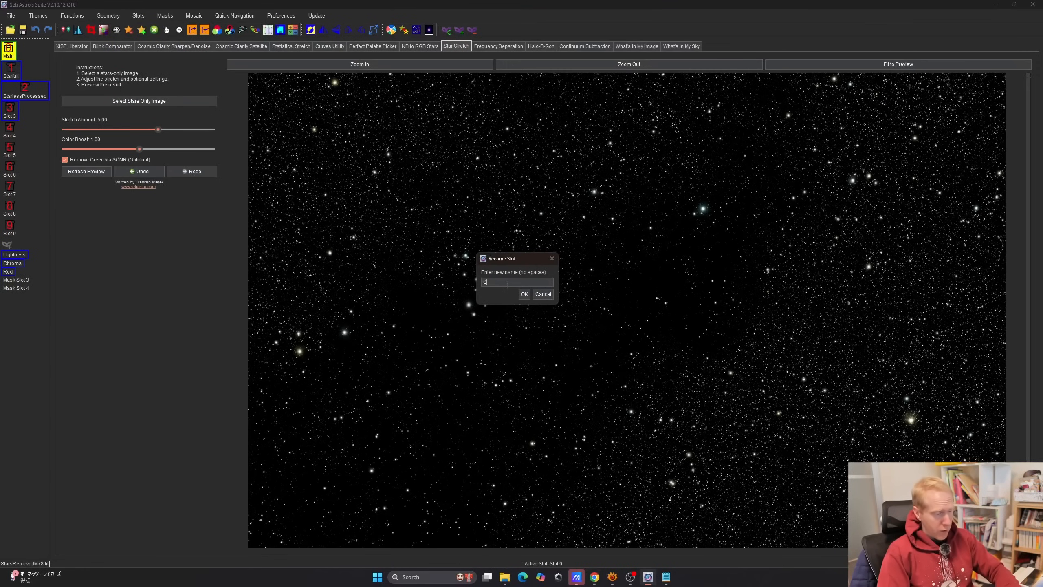
pyautogui.write('tarsStretched')
pyautogui.press('Return')
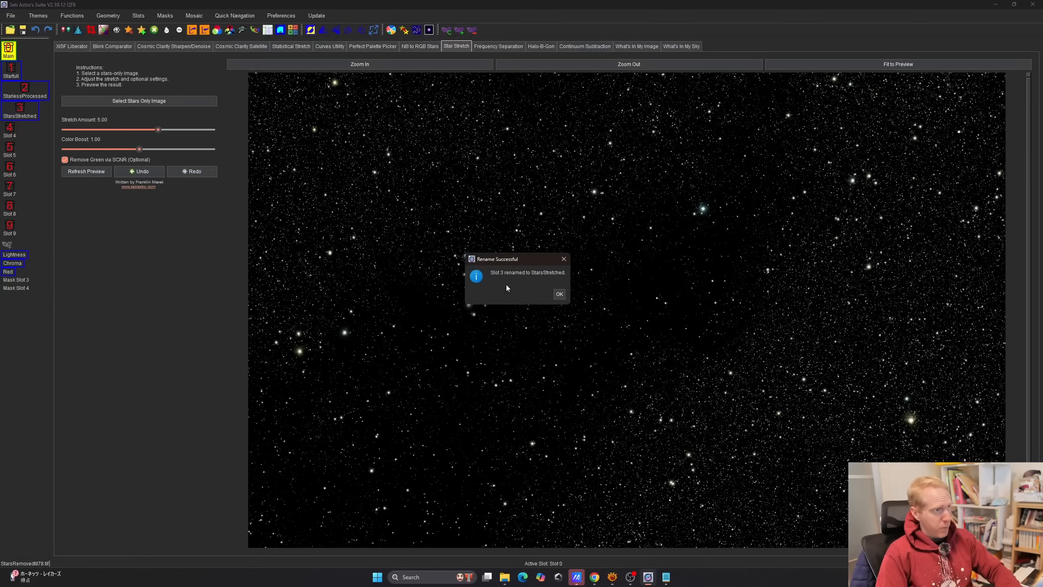
pyautogui.click(558, 293)
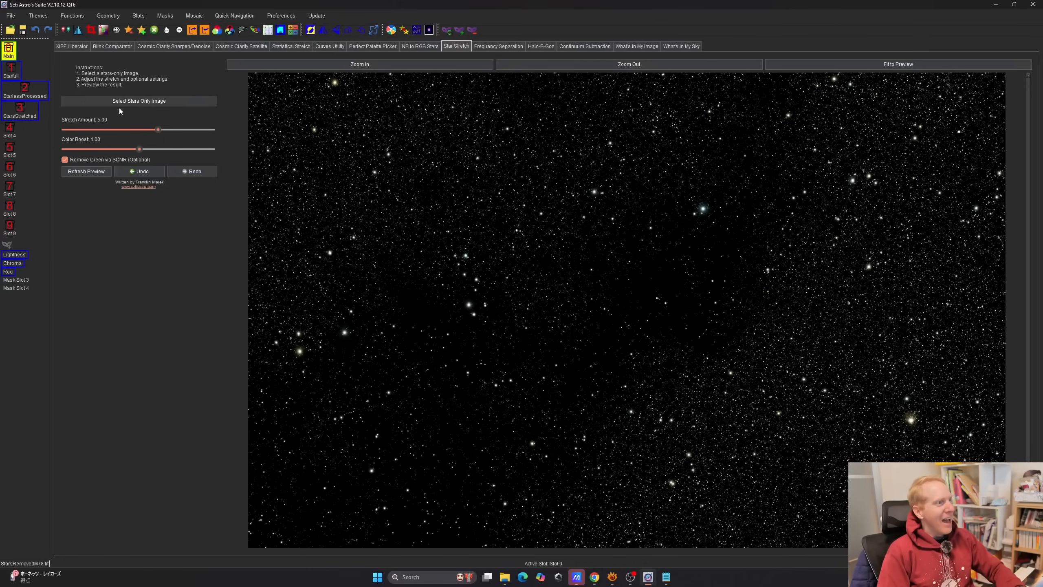
# Add the stars back with a Screen blend, using StarlessProcessed as the starless image and StarsStretched as the stars-only image
pyautogui.click(141, 30)
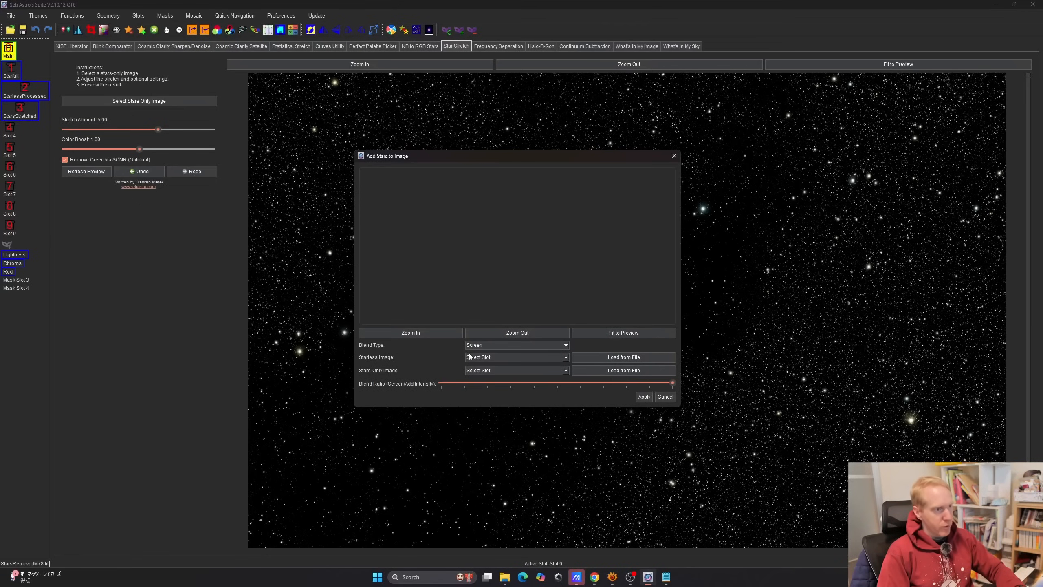
pyautogui.click(484, 357)
pyautogui.click(493, 385)
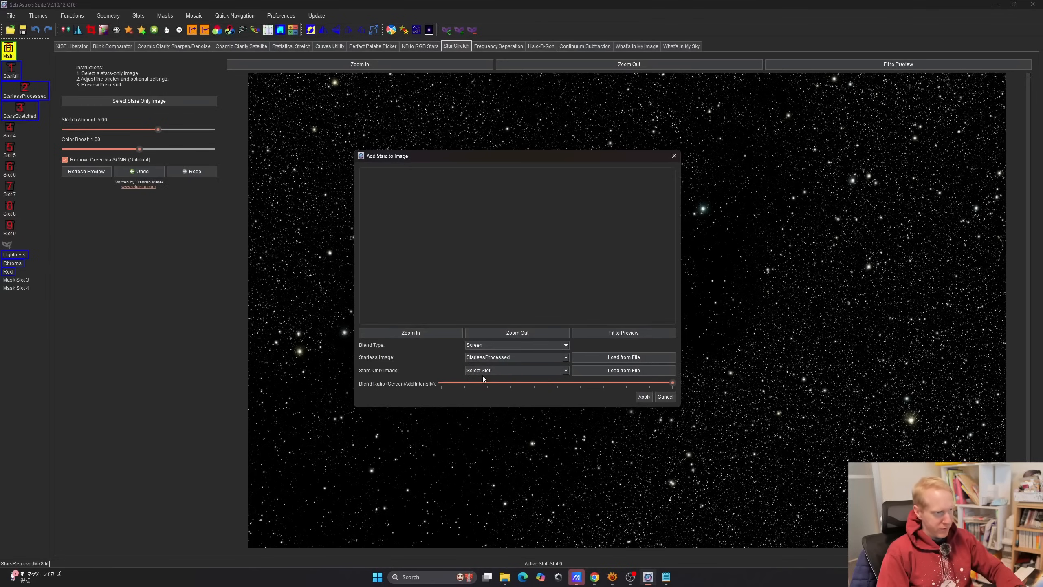
pyautogui.click(480, 372)
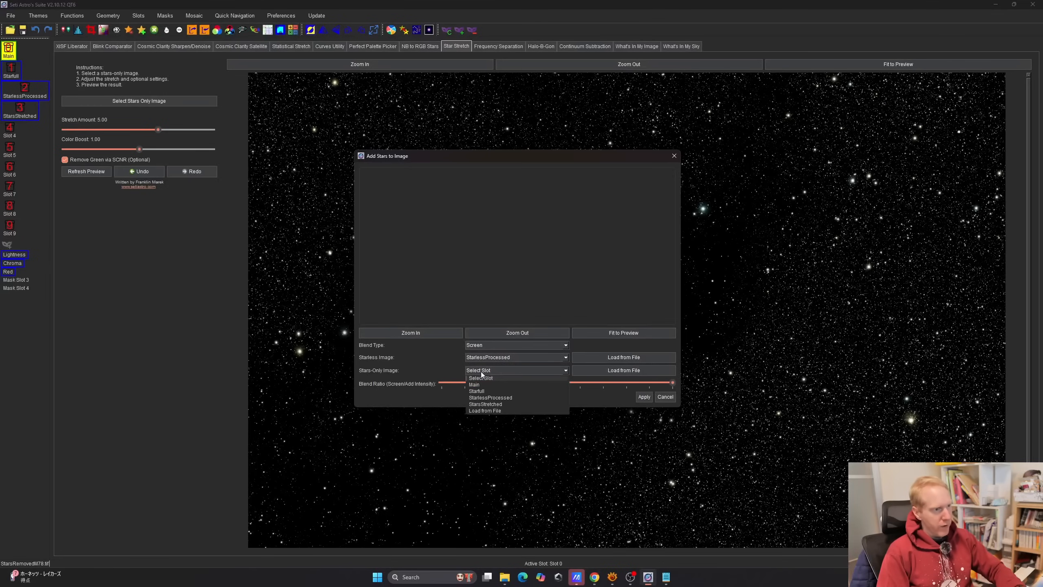
pyautogui.click(483, 404)
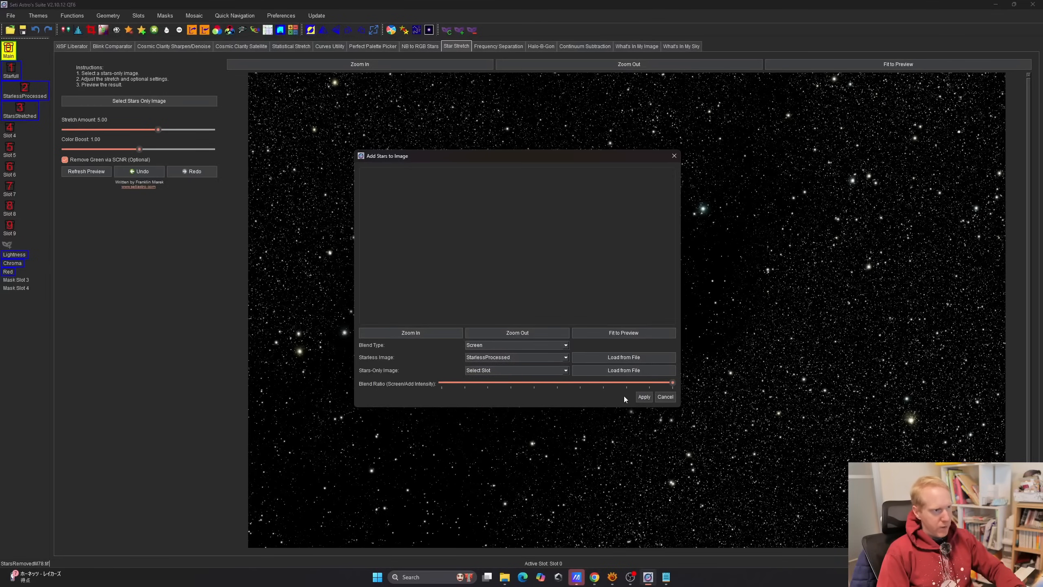
pyautogui.click(647, 397)
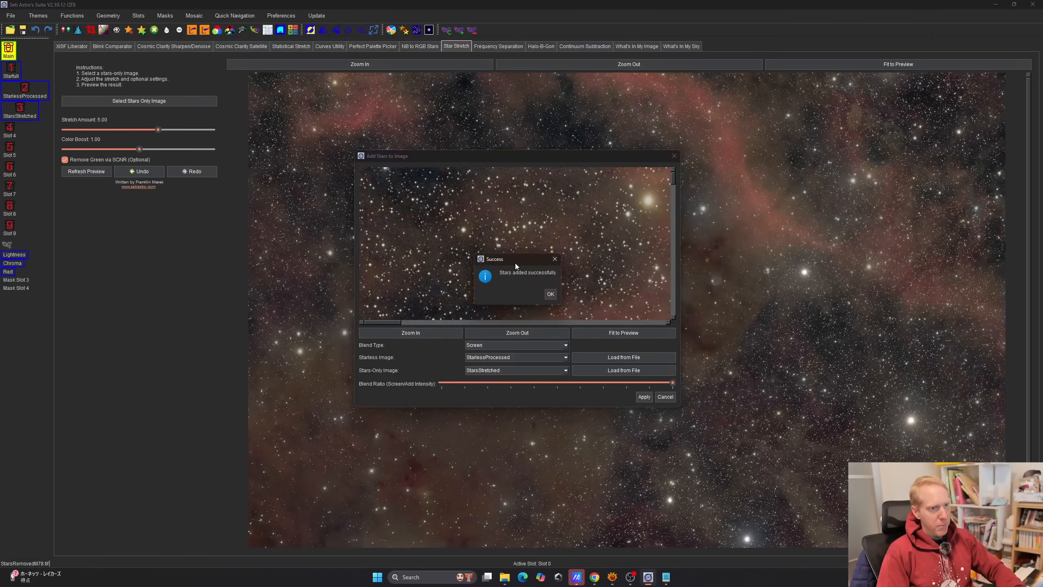
# Examine the recombined image up close to check the added stars and the noise in the background
pyautogui.click(551, 294)
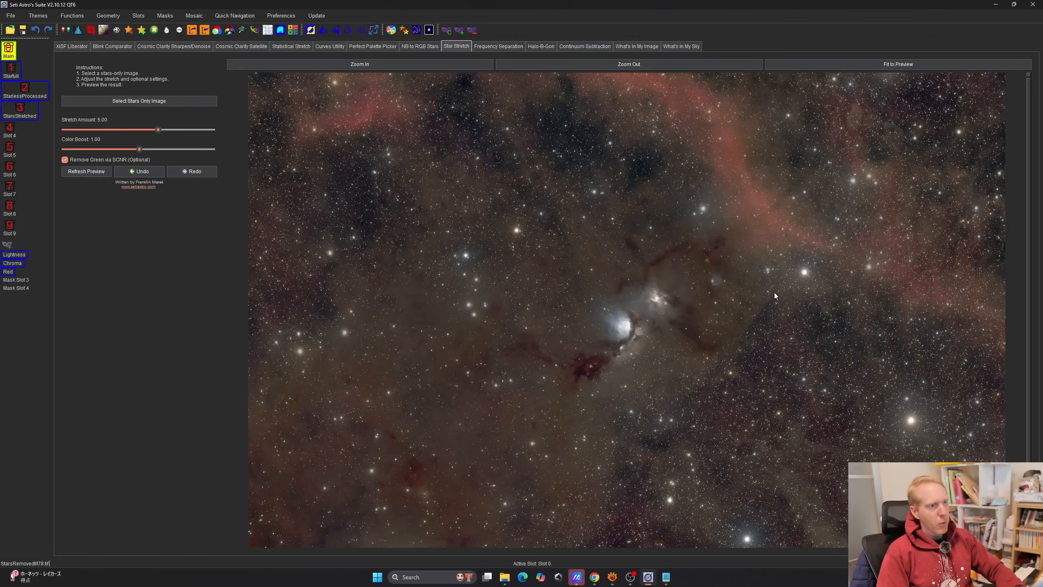
pyautogui.scroll(1, 895, 244)
pyautogui.scroll(3, 881, 238)
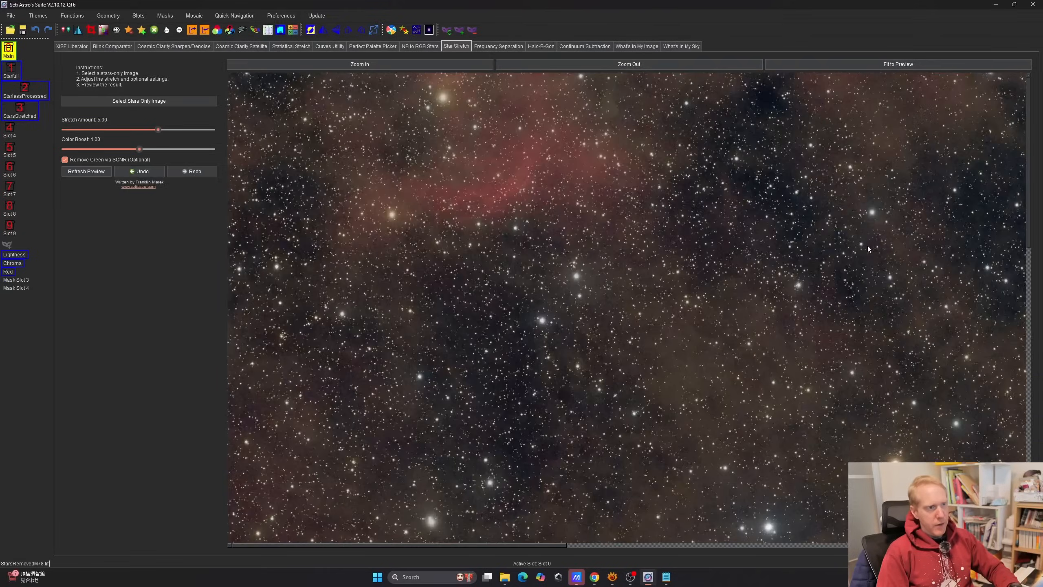
pyautogui.scroll(-5, 687, 311)
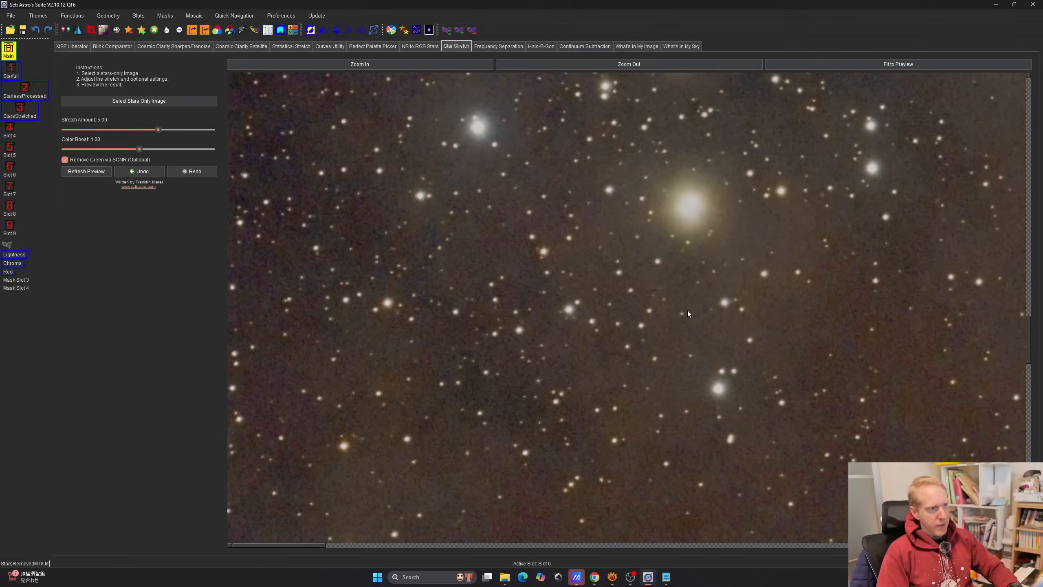
pyautogui.scroll(-2, 696, 361)
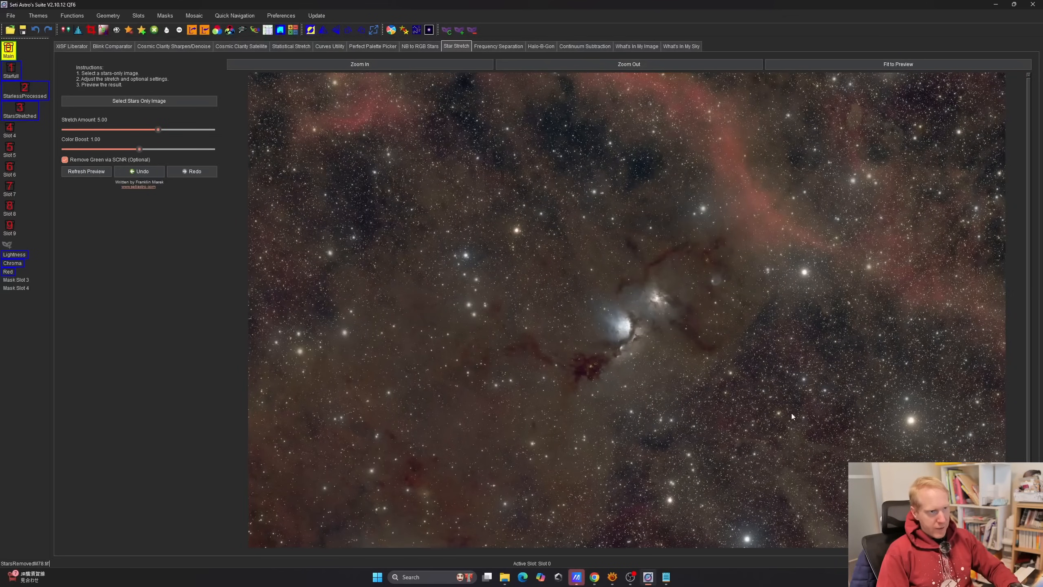
pyautogui.click(424, 65)
pyautogui.click(423, 65)
pyautogui.click(423, 65)
pyautogui.click(424, 65)
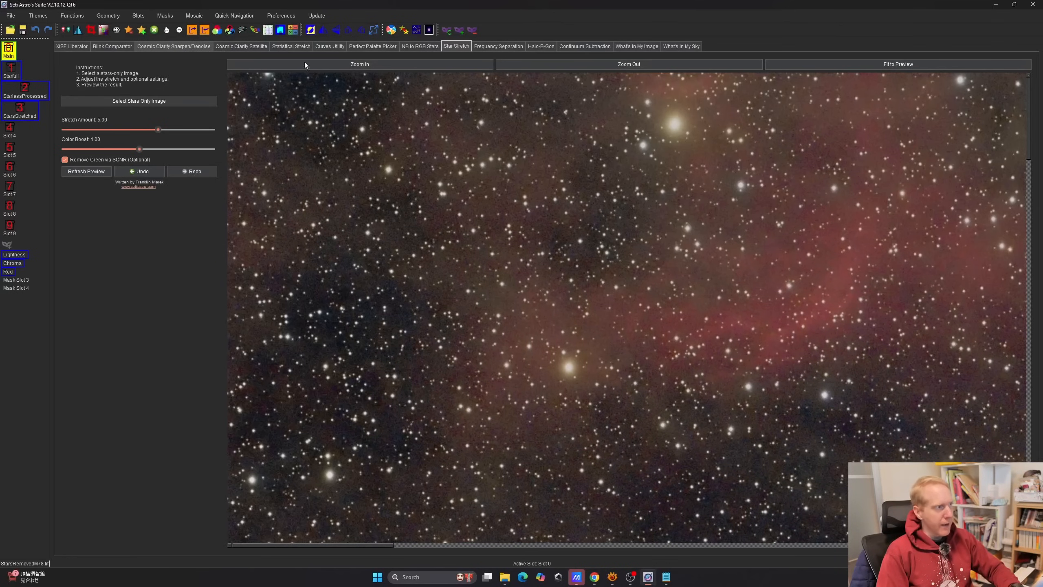
# Denoise the image with Cosmic Clarity in full mode at a strength of 0.70 and inspect the nebula area
pyautogui.click(164, 46)
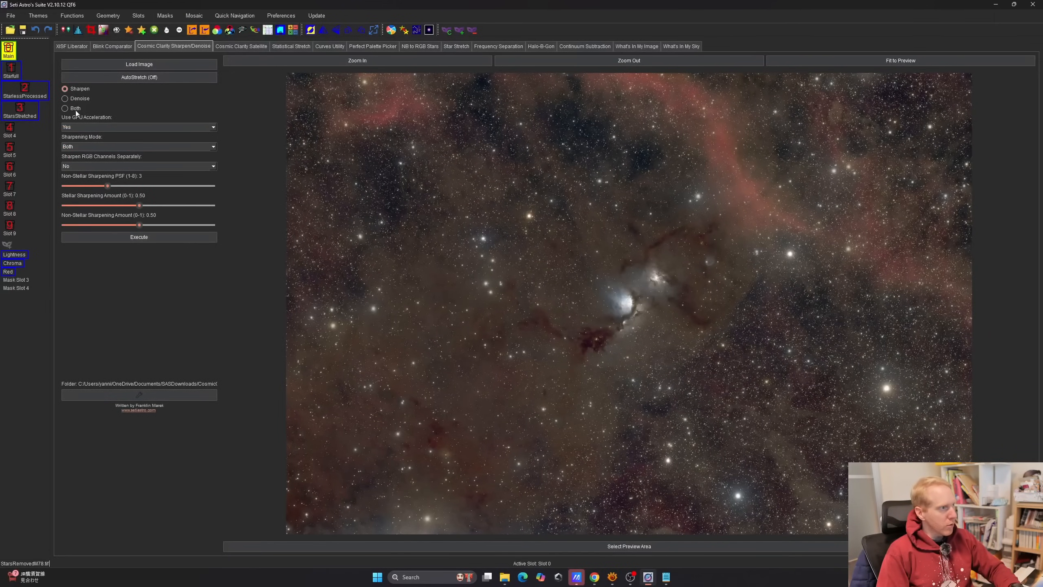
pyautogui.click(65, 108)
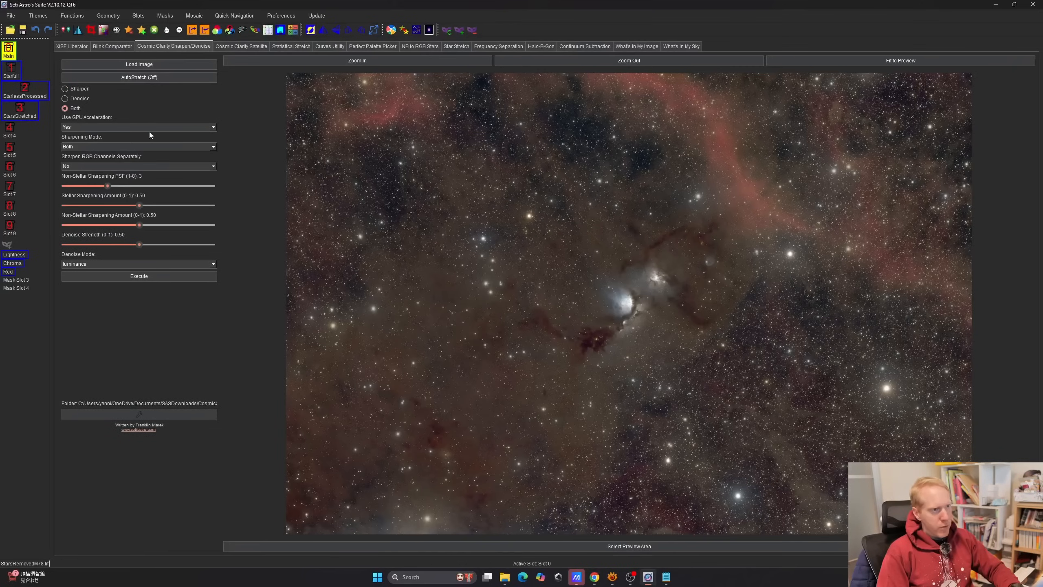
pyautogui.click(65, 99)
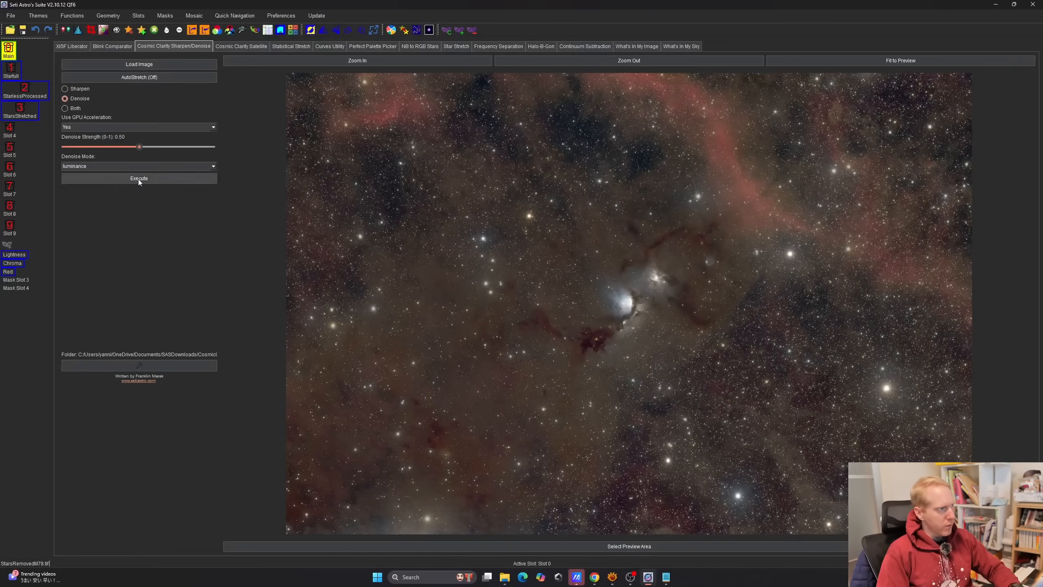
pyautogui.click(105, 165)
pyautogui.click(87, 180)
pyautogui.moveTo(140, 147); pyautogui.dragTo(139, 149)
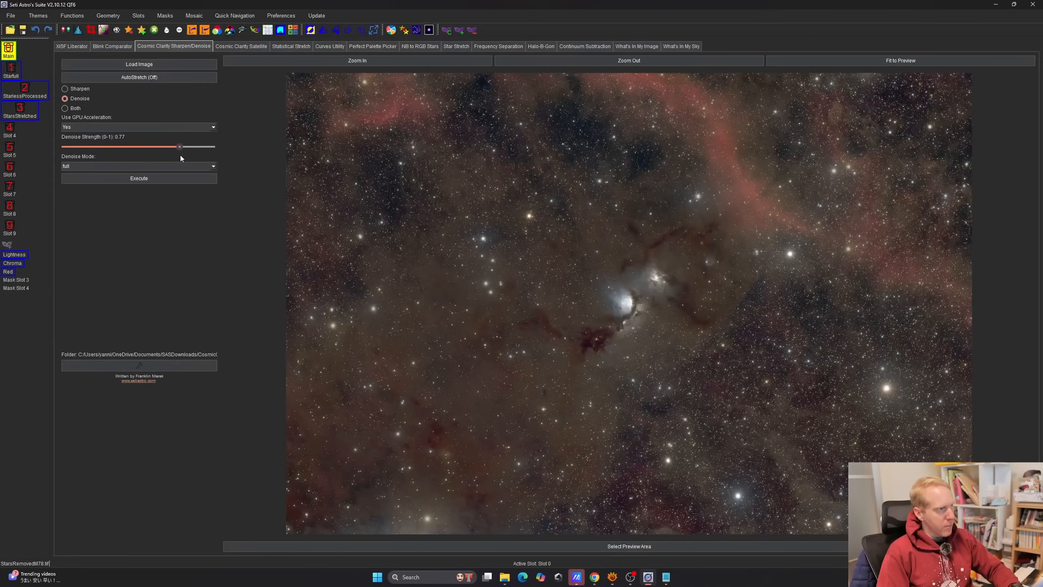
pyautogui.moveTo(171, 157); pyautogui.dragTo(169, 157)
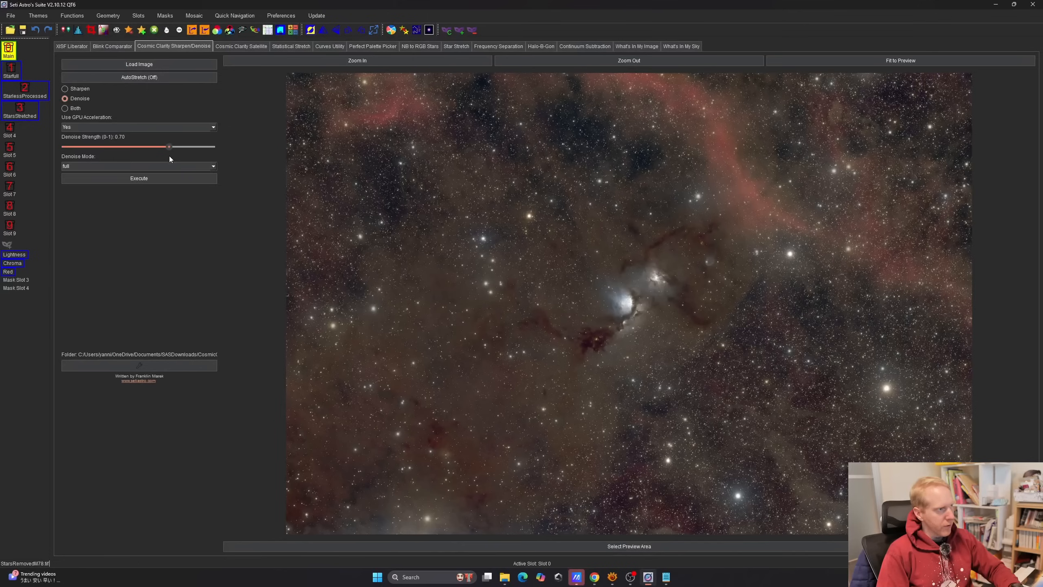
pyautogui.click(138, 178)
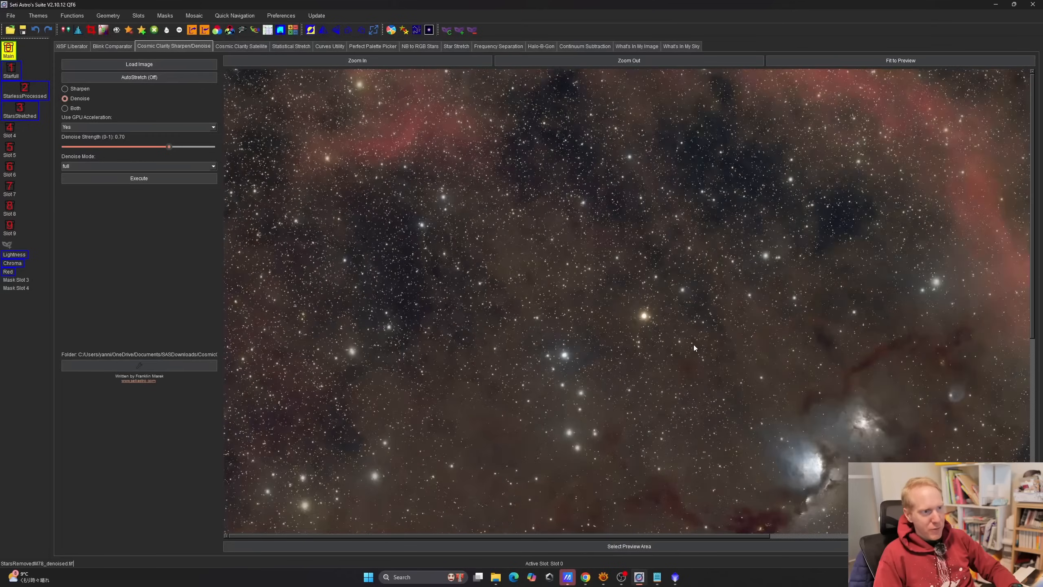
pyautogui.moveTo(1032, 288); pyautogui.dragTo(1032, 400)
pyautogui.moveTo(654, 532); pyautogui.dragTo(798, 534)
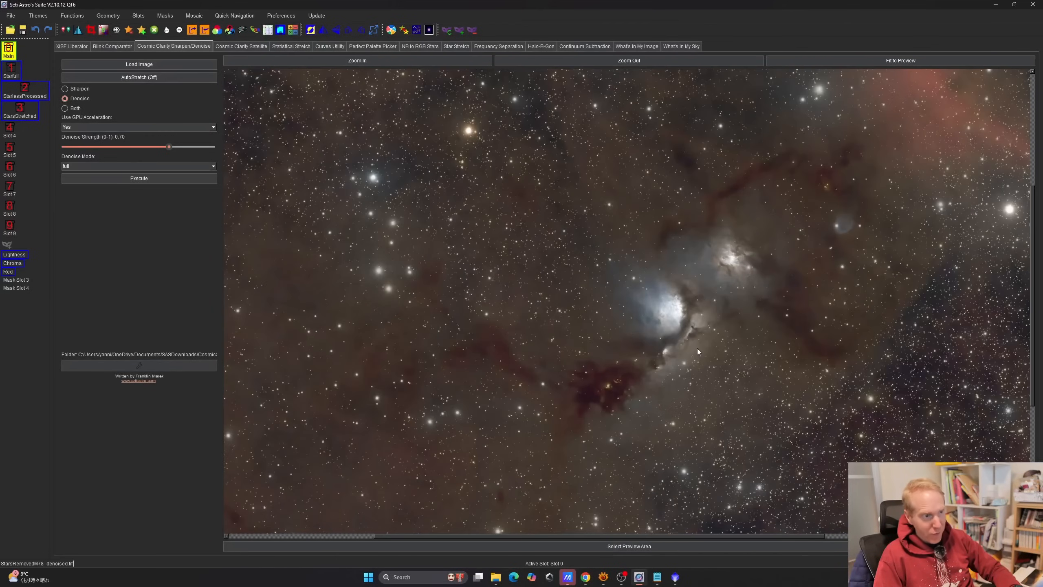
pyautogui.scroll(-4, 673, 292)
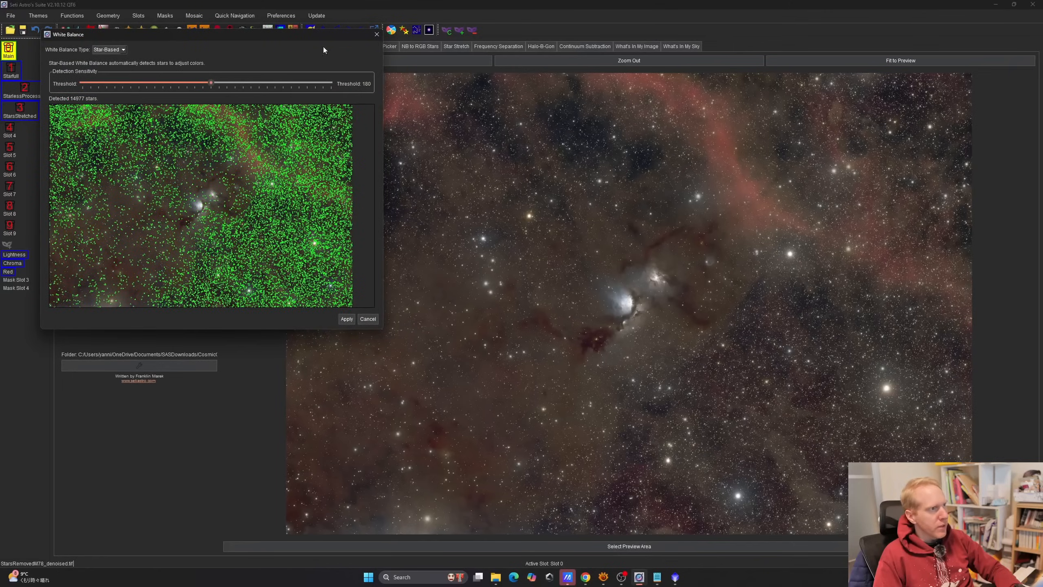
# Apply a Star-Based white balance to the image and compare the version before it with the balanced one
pyautogui.click(376, 35)
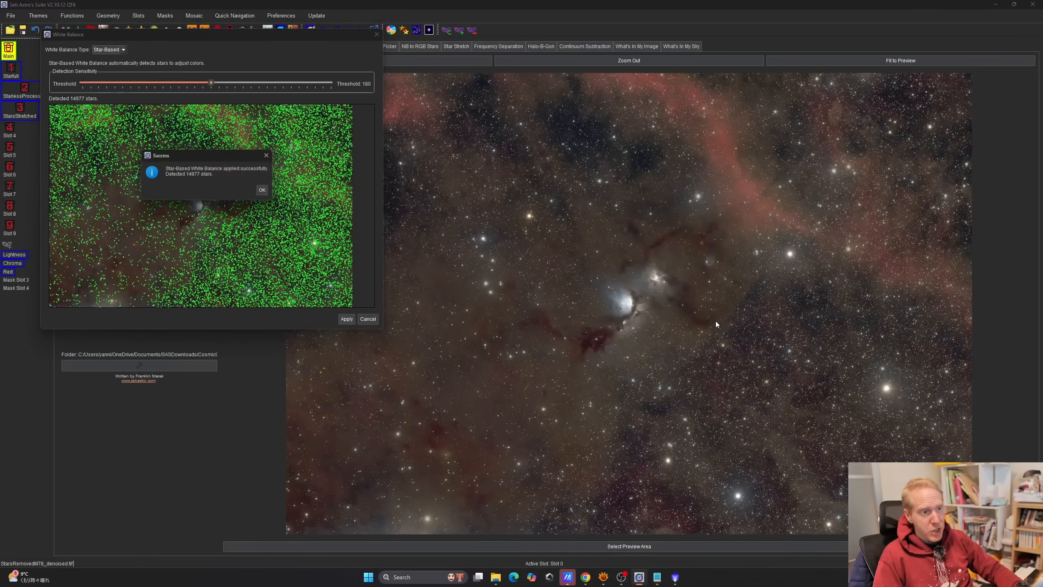
pyautogui.click(265, 191)
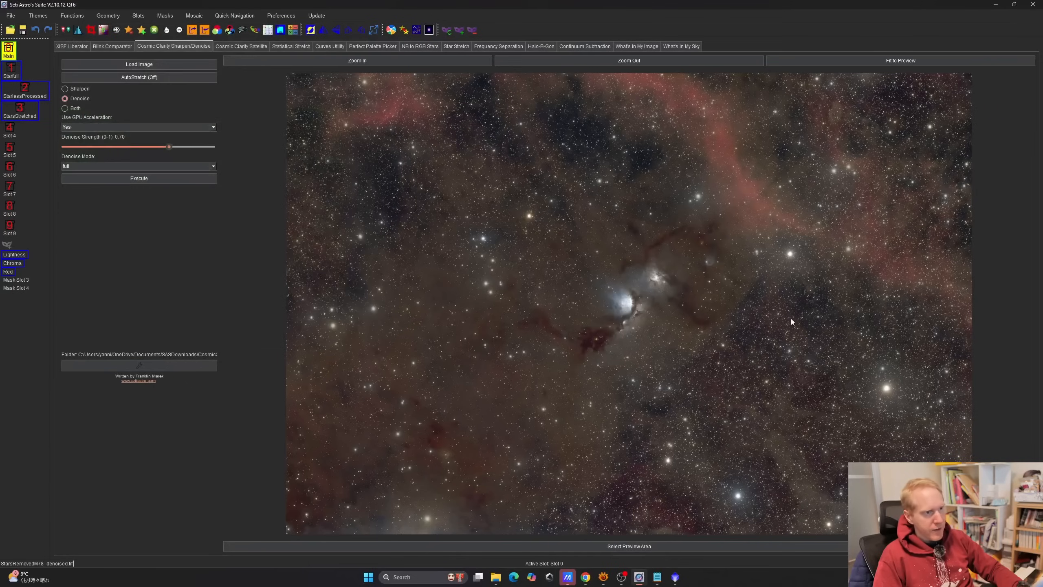
pyautogui.click(35, 30)
pyautogui.click(46, 30)
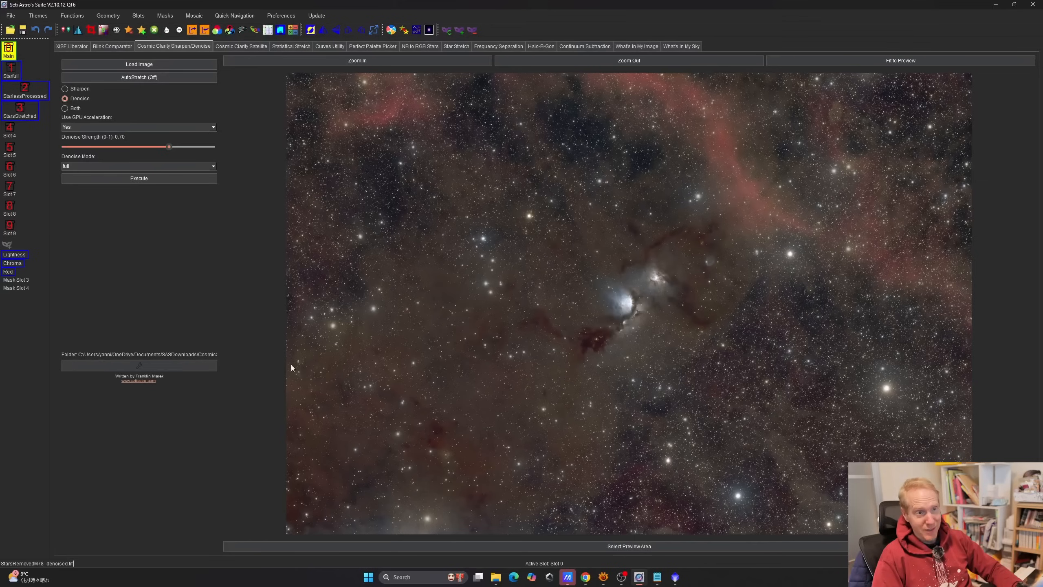
# Save the processed image in the SASDownloads folder as M78Processed.tif with 32-bit floating point depth
pyautogui.click(11, 17)
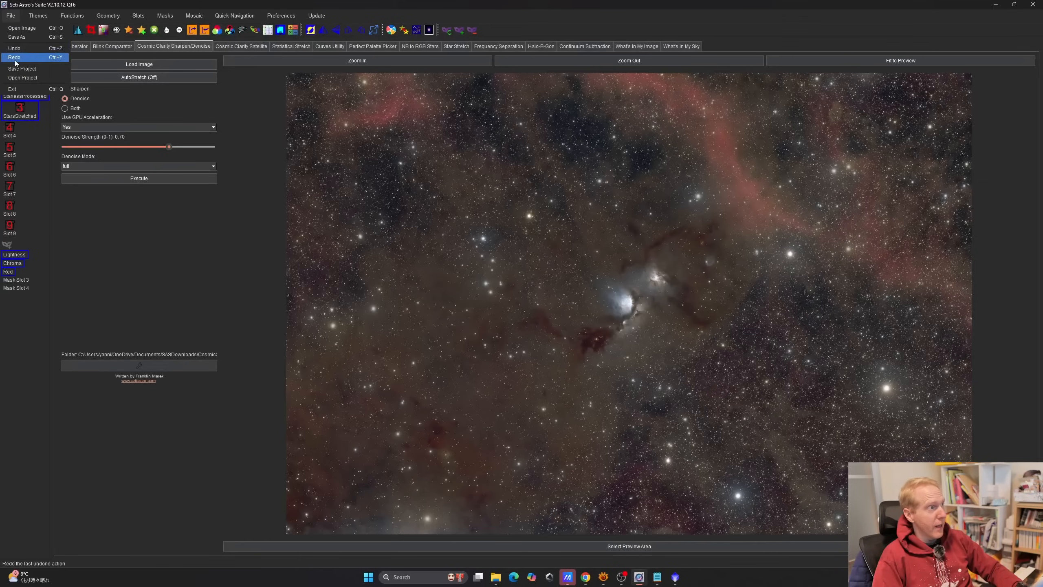
pyautogui.click(18, 38)
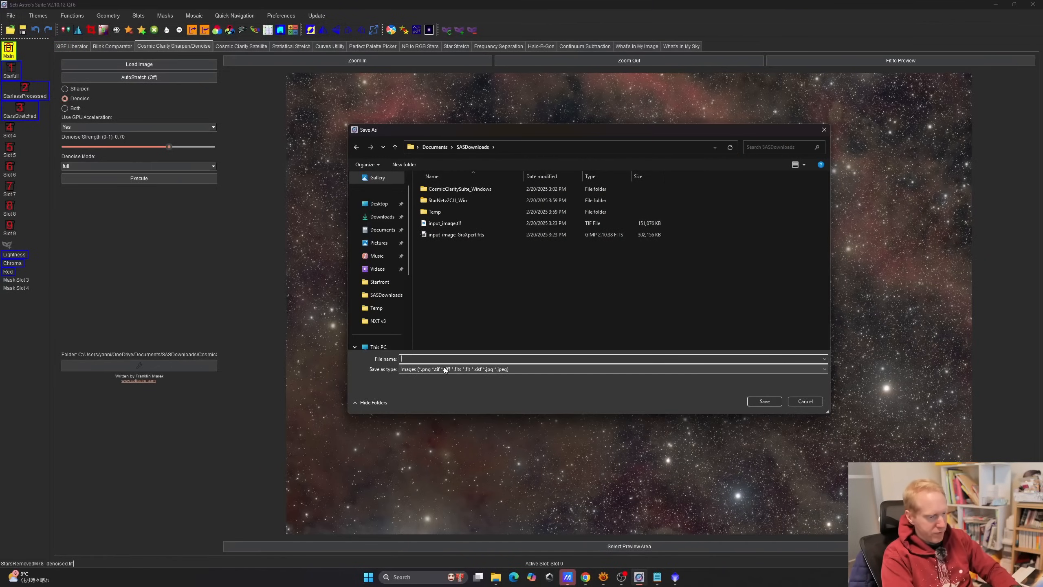
pyautogui.write('M78Processed')
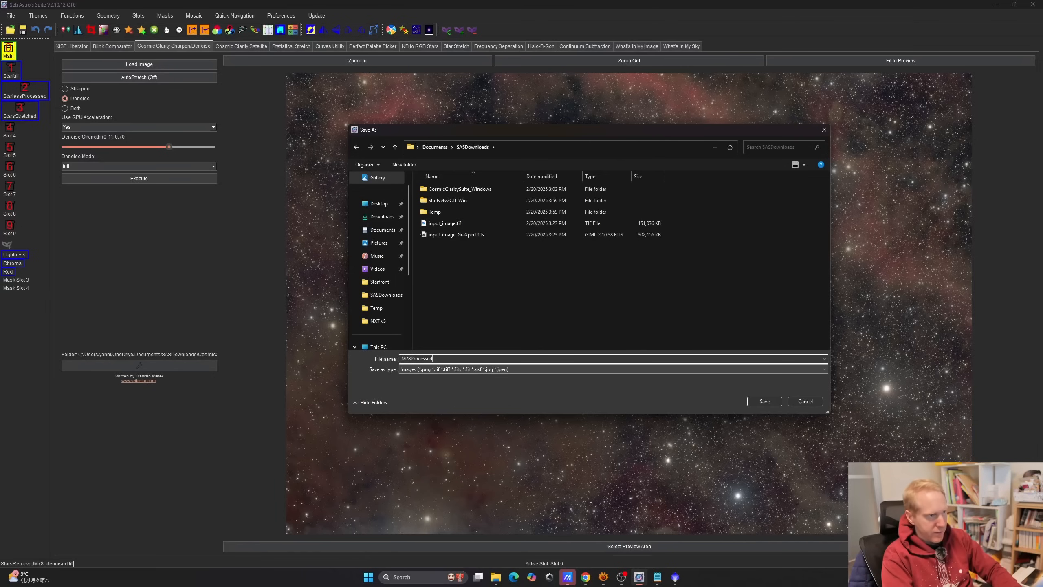
pyautogui.write('.tif')
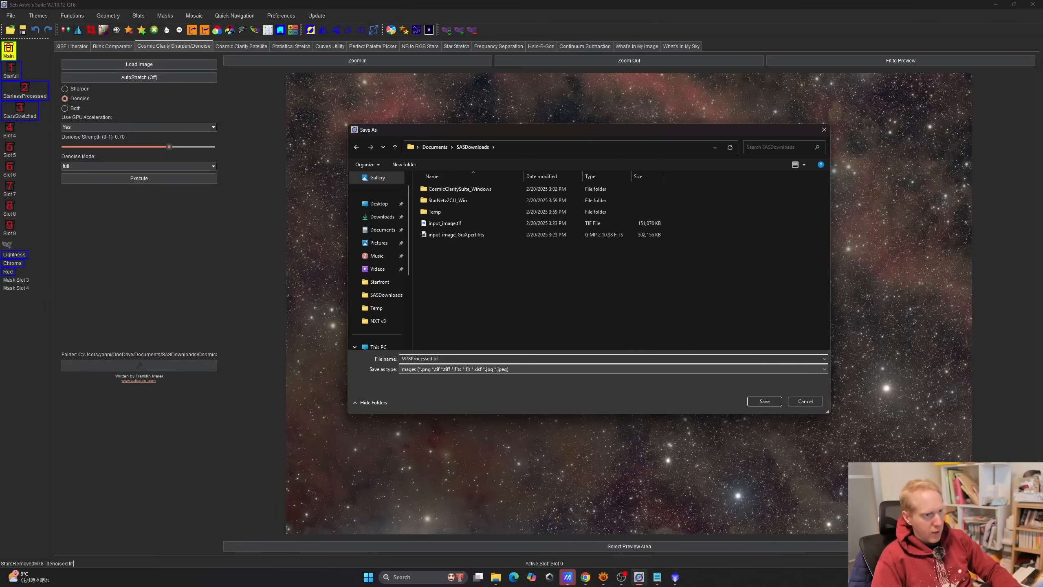
pyautogui.click(761, 401)
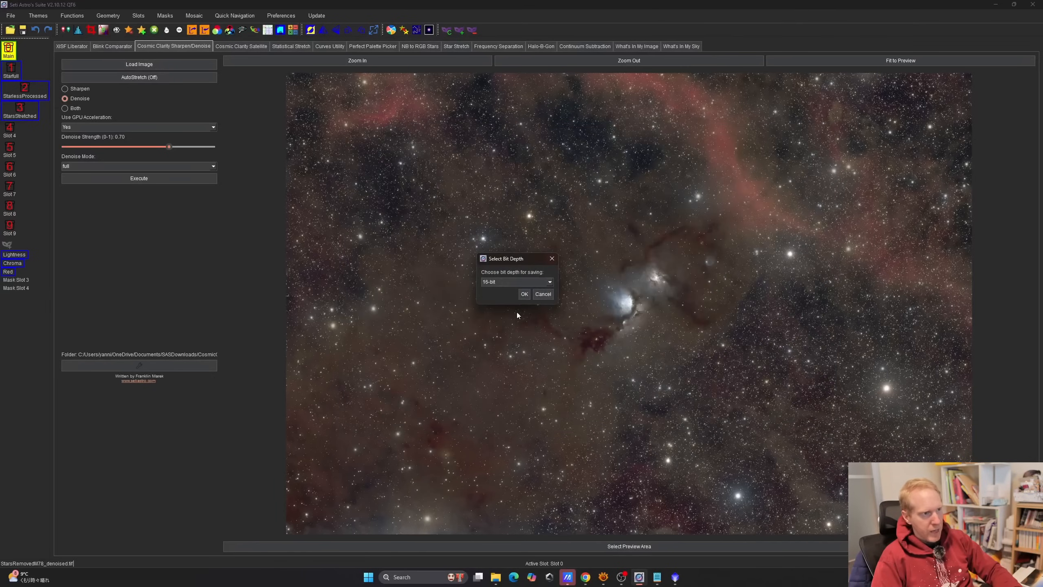
pyautogui.click(508, 281)
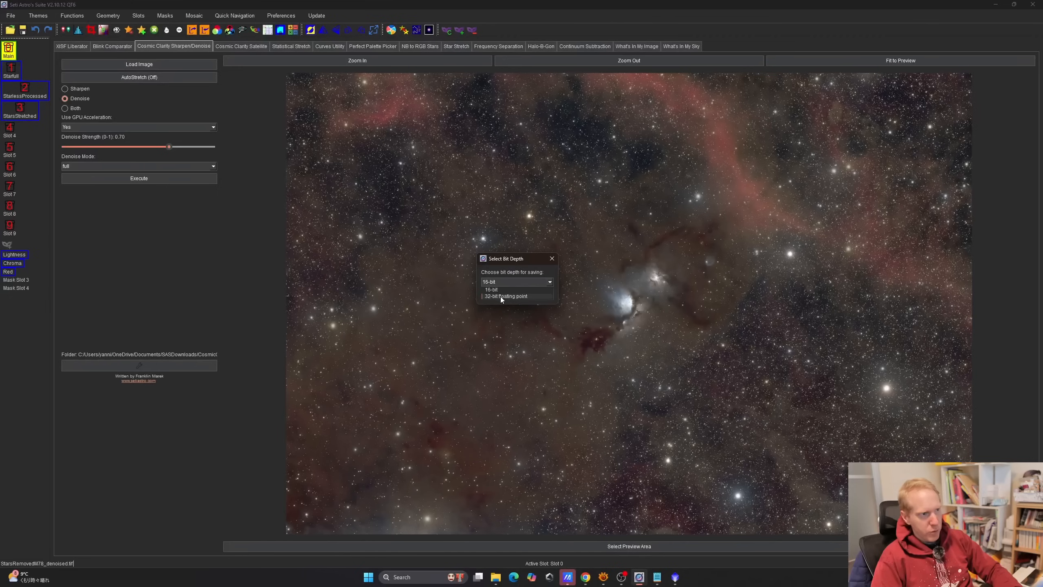
pyautogui.click(502, 296)
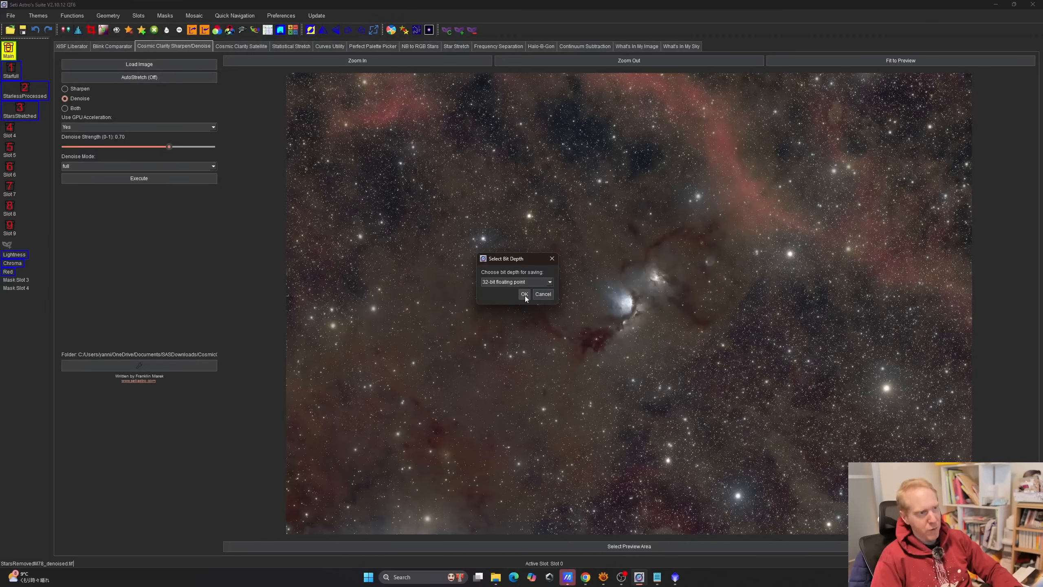
pyautogui.click(524, 294)
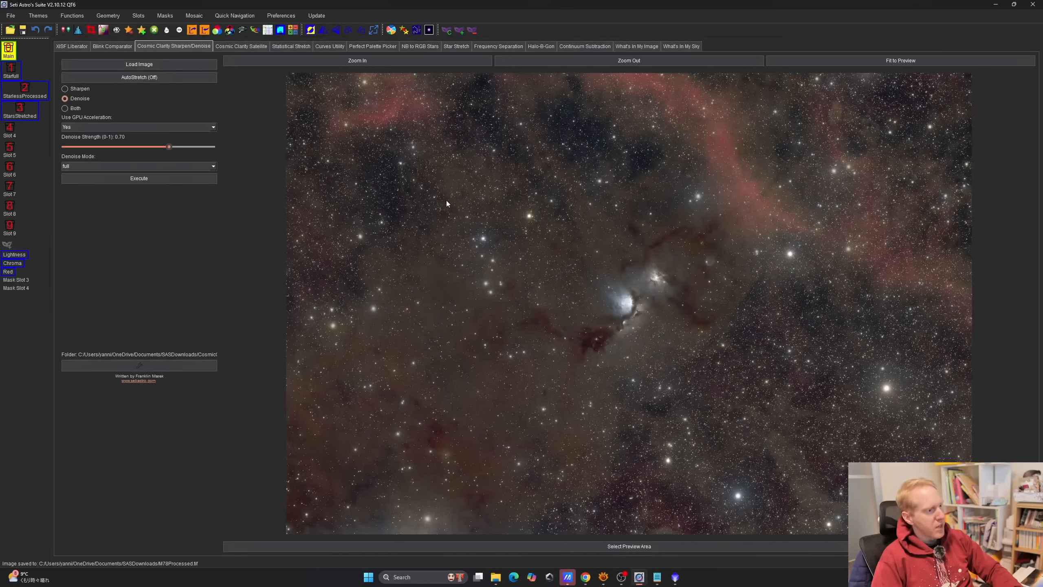
# Save another copy of the processed image in the Temp folder as M78Processed.png
pyautogui.click(11, 16)
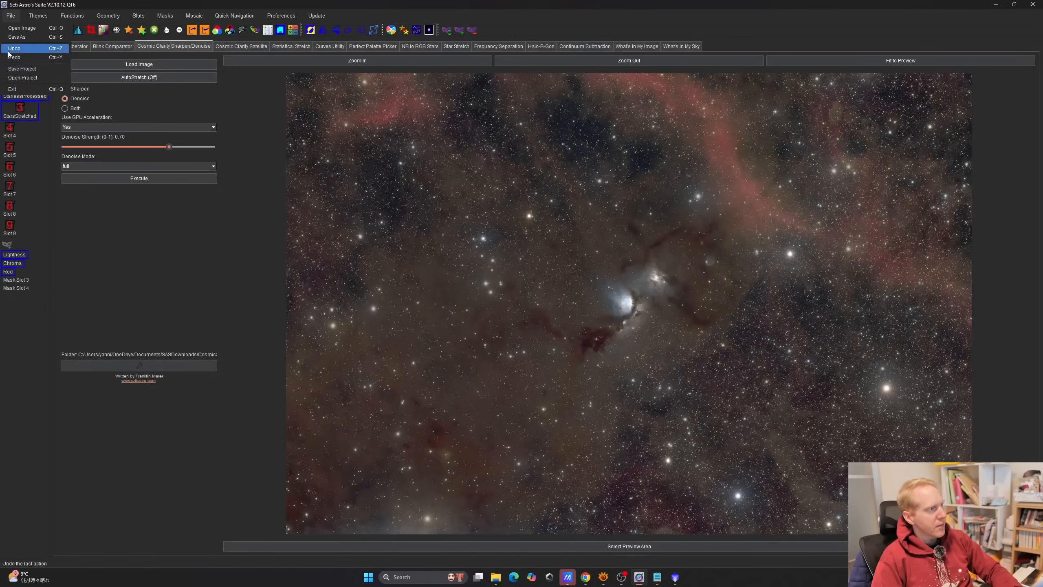
pyautogui.click(15, 37)
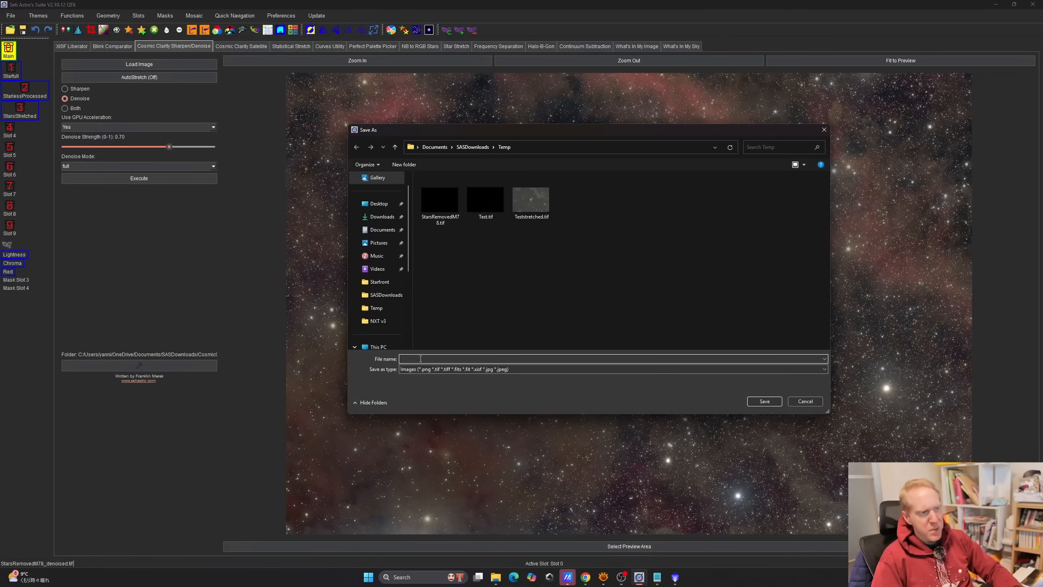
pyautogui.write('M78Processed.png')
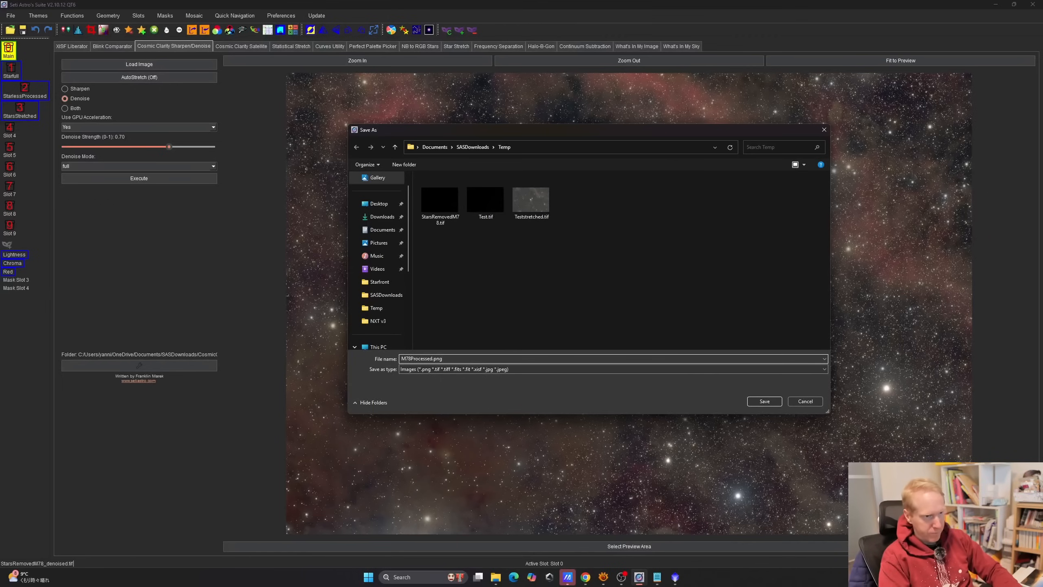
pyautogui.press('Return')
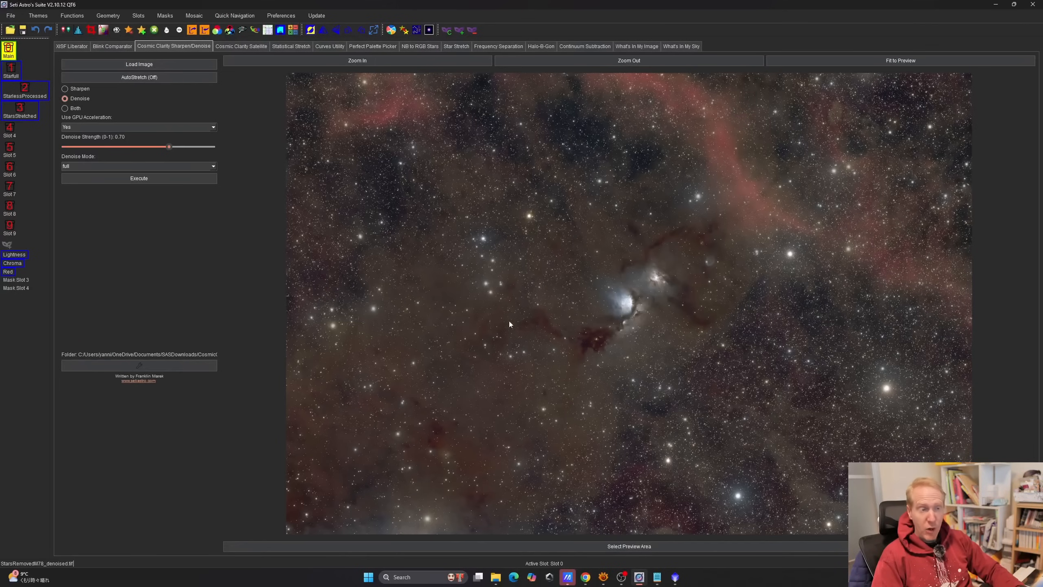
# Switch to PixInsight, auto-stretch the display of the M78 master image, and close the CurvesTransformation window
pyautogui.click(675, 580)
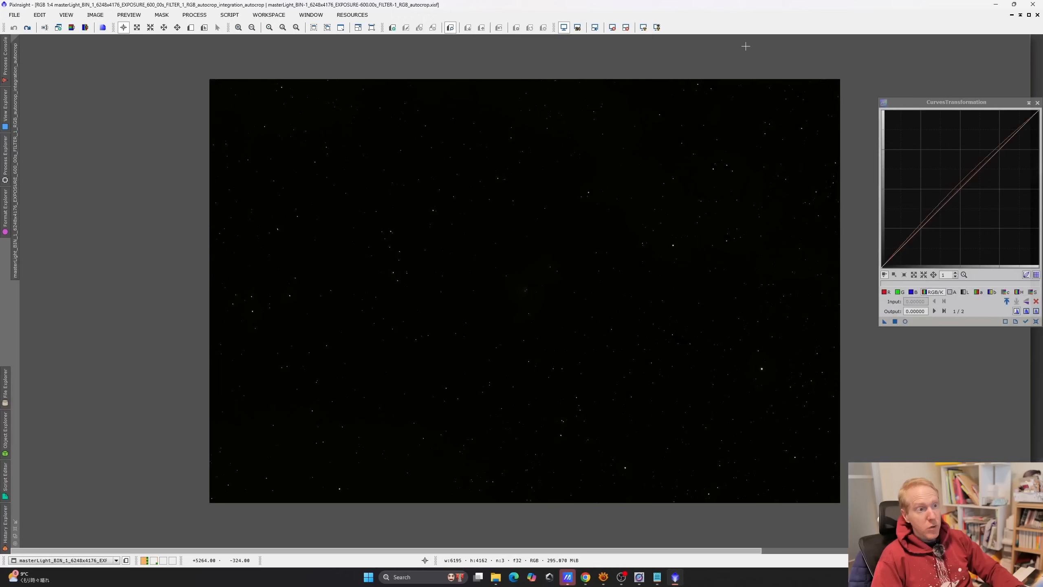
pyautogui.click(642, 28)
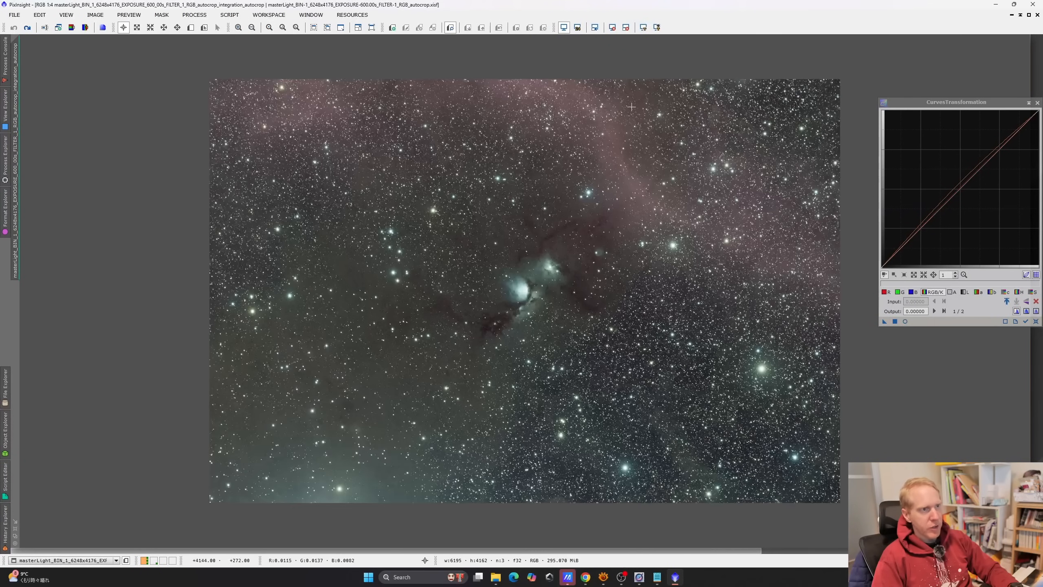
pyautogui.click(1038, 102)
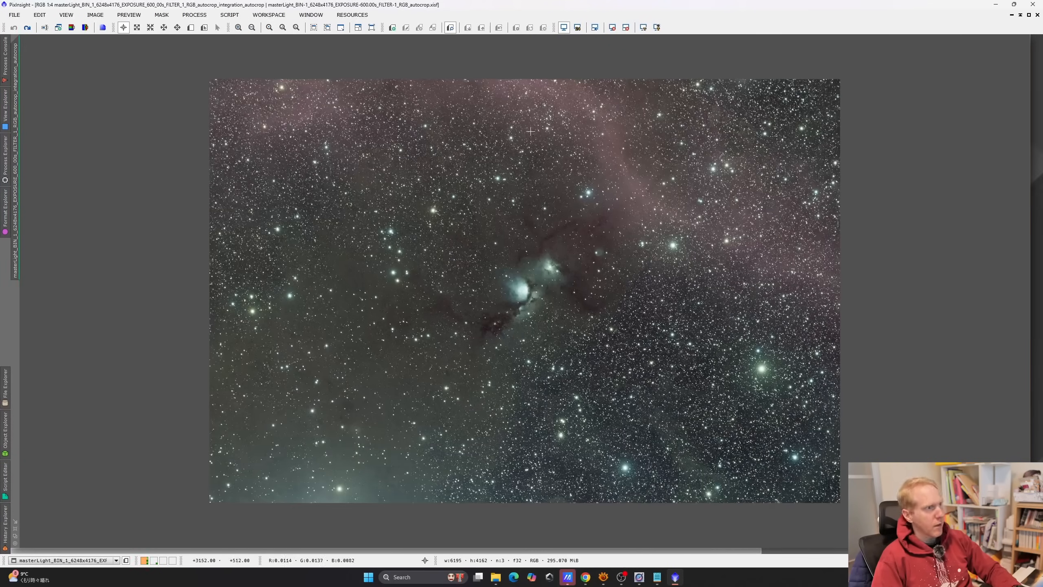
# Redo the undone processing on the master image, refreshing its auto-stretch, and inspect the nebula up close
pyautogui.click(27, 27)
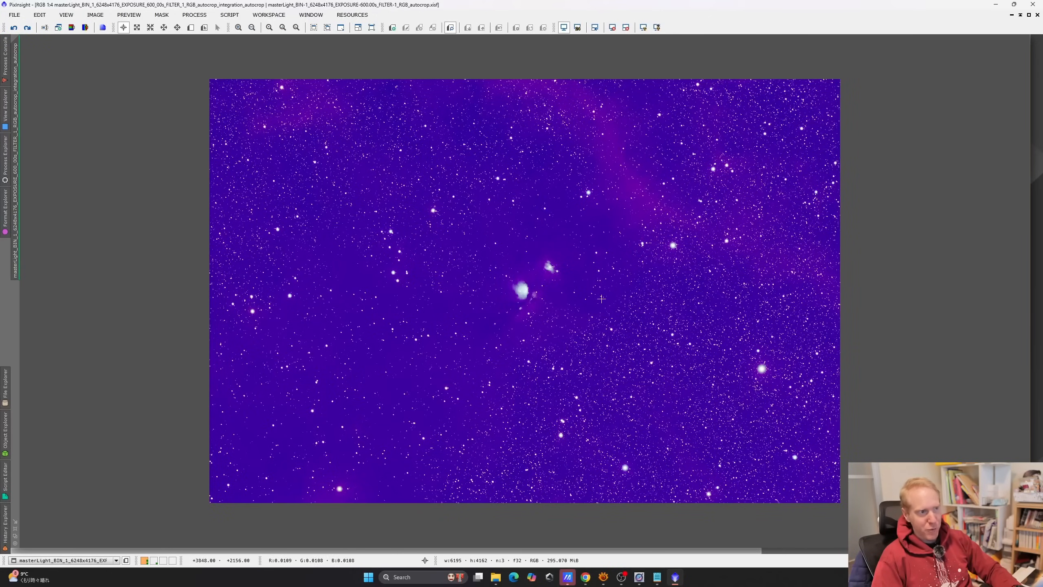
pyautogui.click(643, 27)
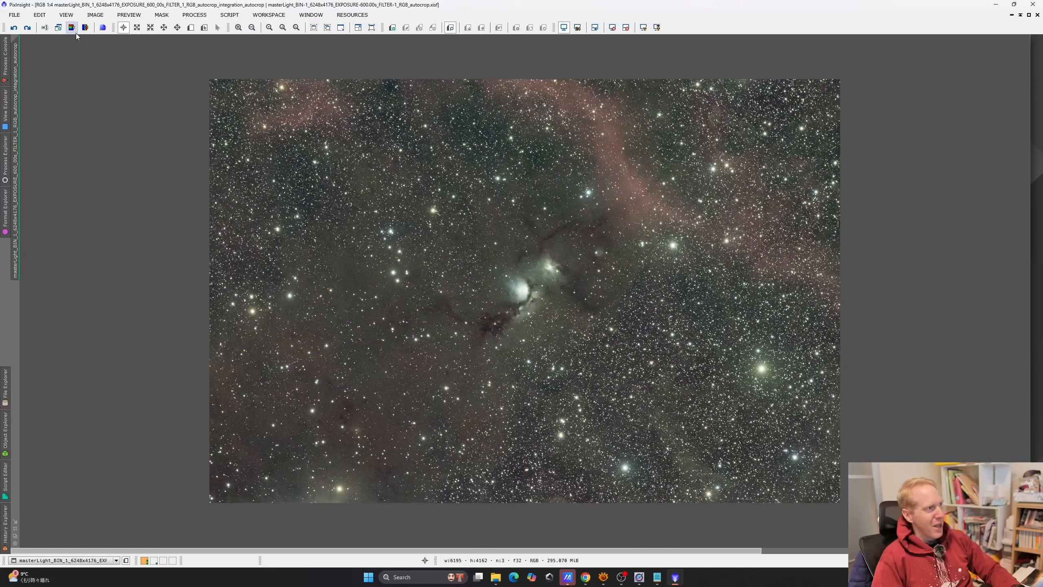
pyautogui.click(27, 28)
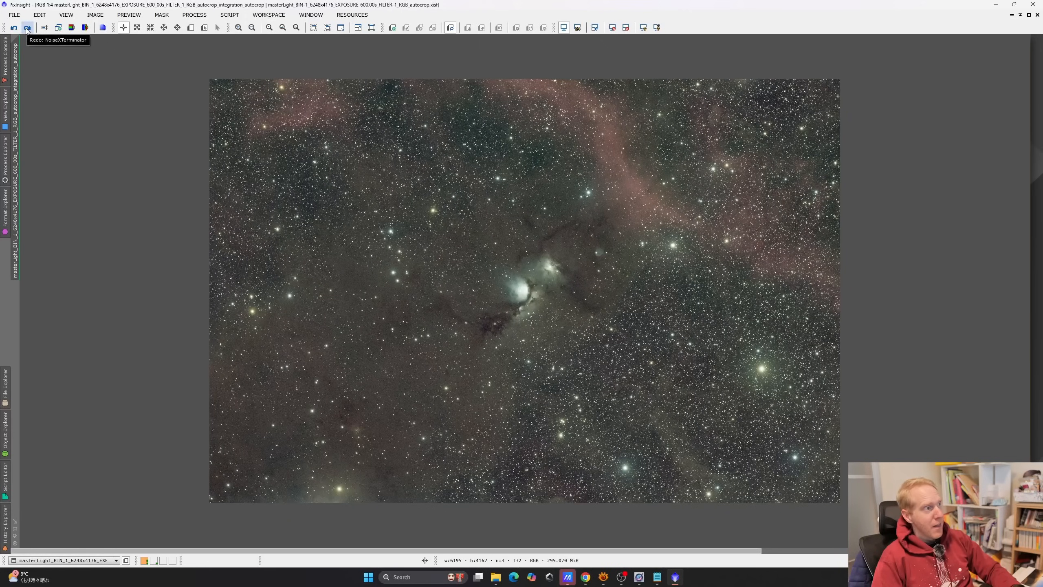
pyautogui.scroll(4, 562, 248)
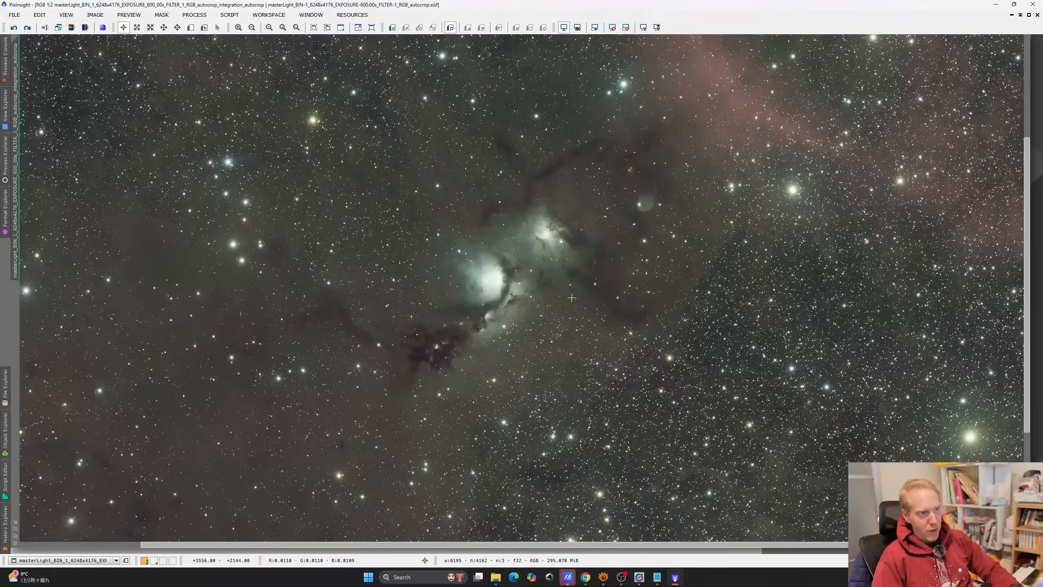
# Redo the permanent stretch on the master image, then reset its screen stretch to show the whole frame
pyautogui.scroll(-1, 375, 198)
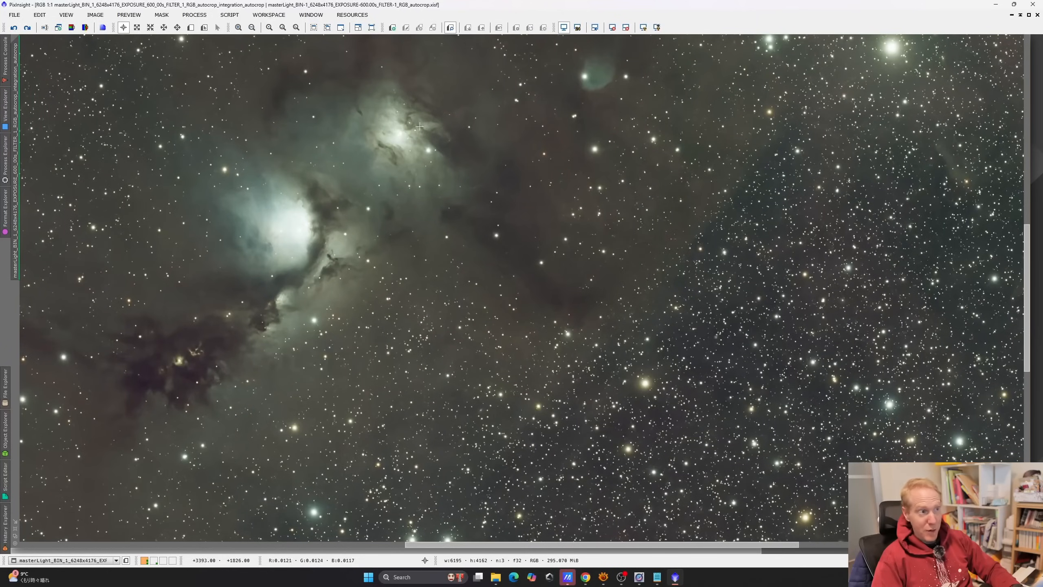
pyautogui.click(28, 29)
pyautogui.scroll(-3, 640, 41)
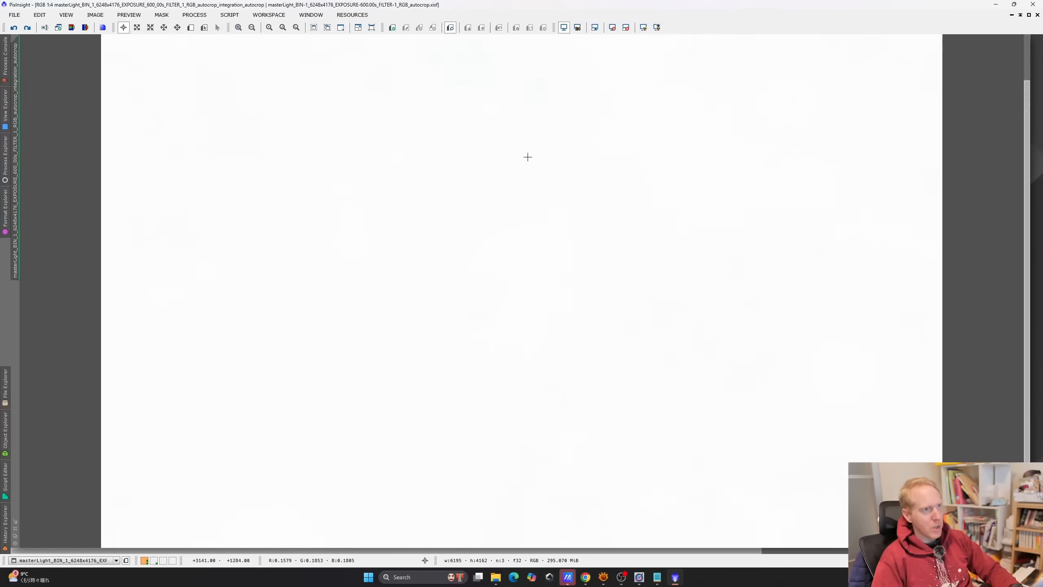
pyautogui.scroll(1, 629, 40)
pyautogui.scroll(-1, 629, 40)
pyautogui.click(612, 28)
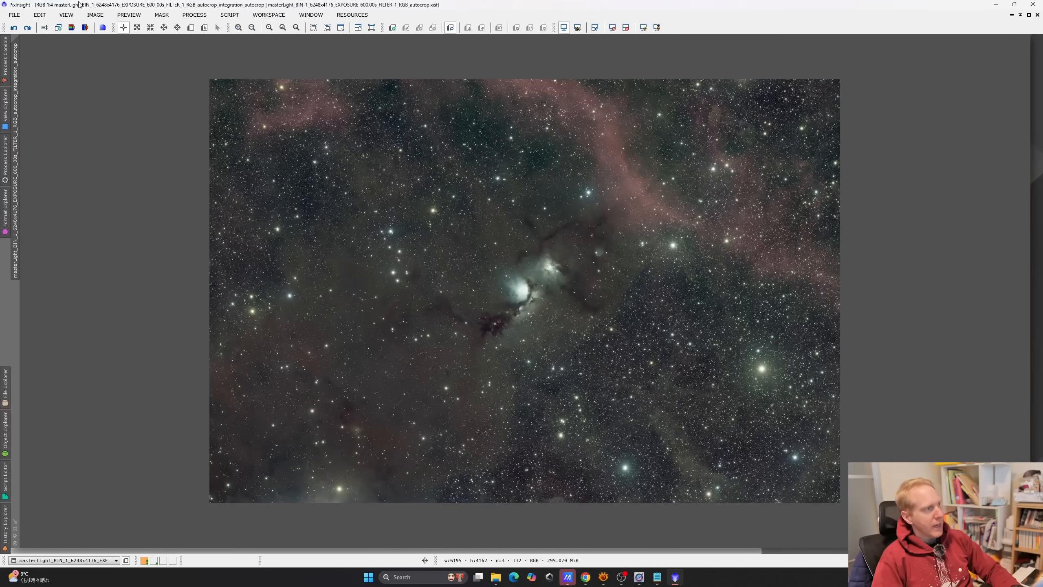
# Redo the star removal on the master image, and undo and redo the highlight processing to compare the nebula core within Preview01
pyautogui.click(29, 30)
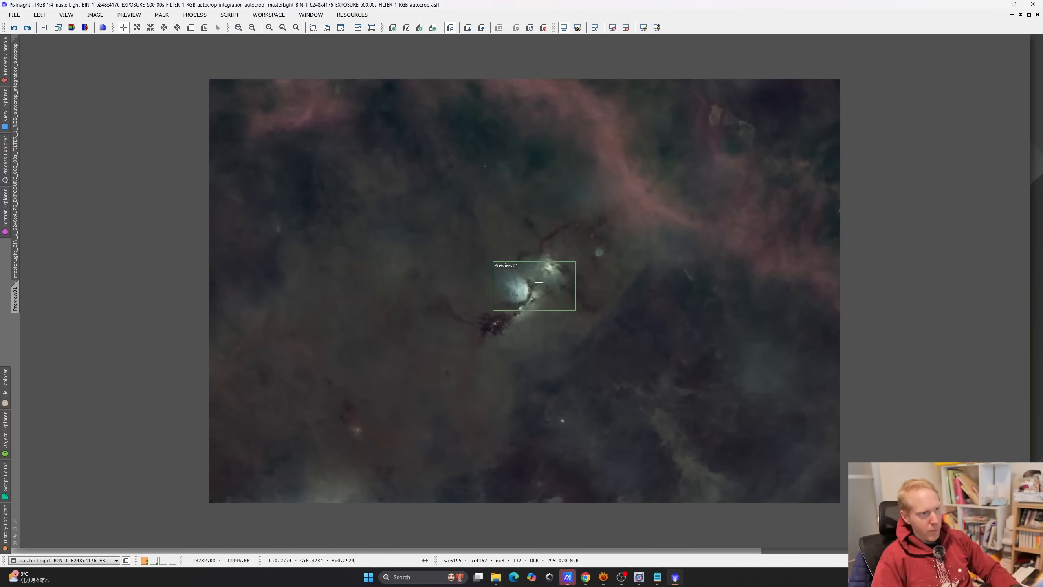
pyautogui.scroll(-1, 552, 271)
pyautogui.scroll(4, 552, 271)
pyautogui.scroll(-2, 552, 272)
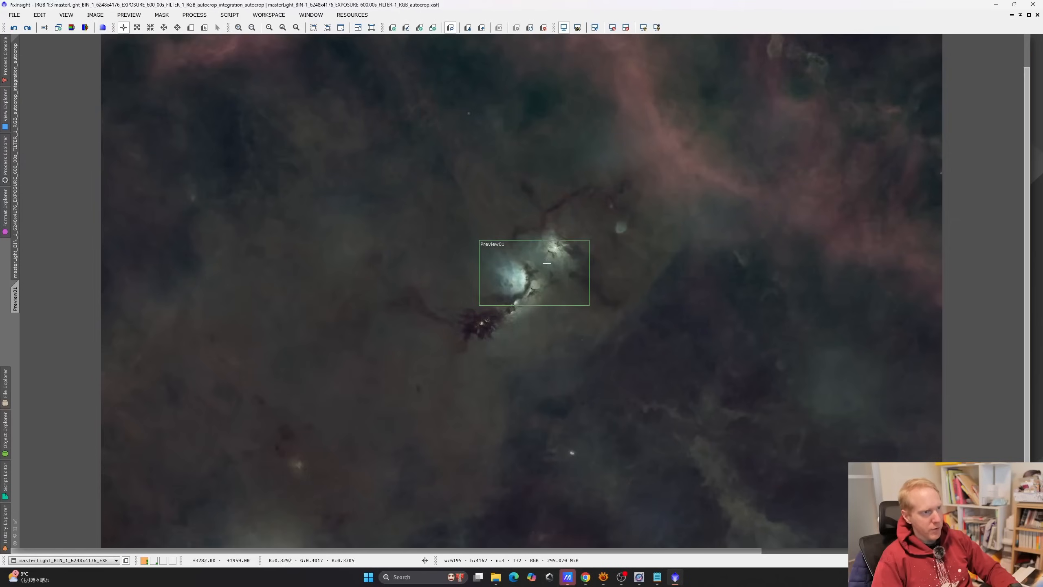
pyautogui.scroll(3, 548, 258)
pyautogui.click(13, 27)
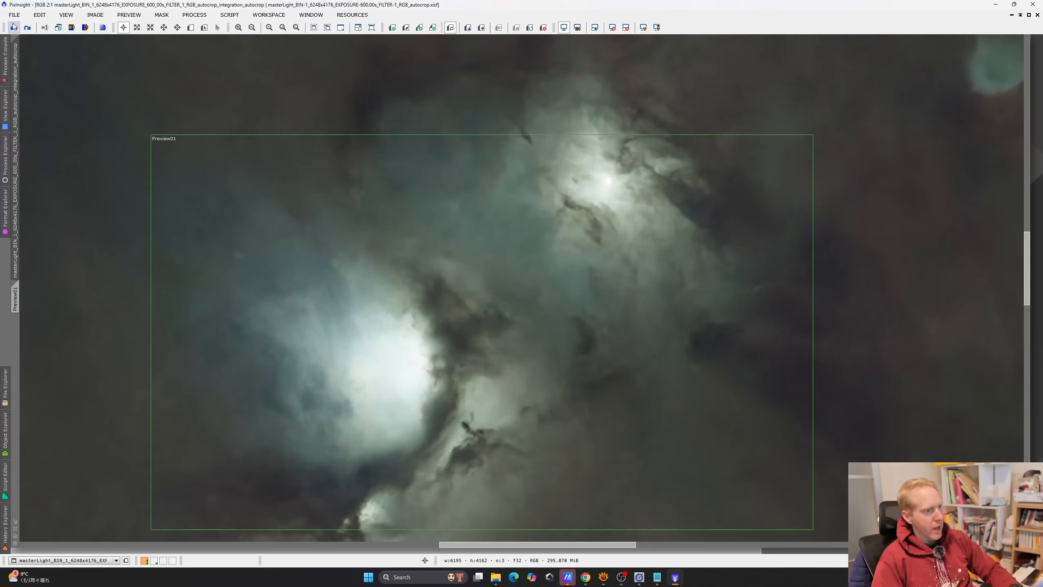
pyautogui.click(28, 28)
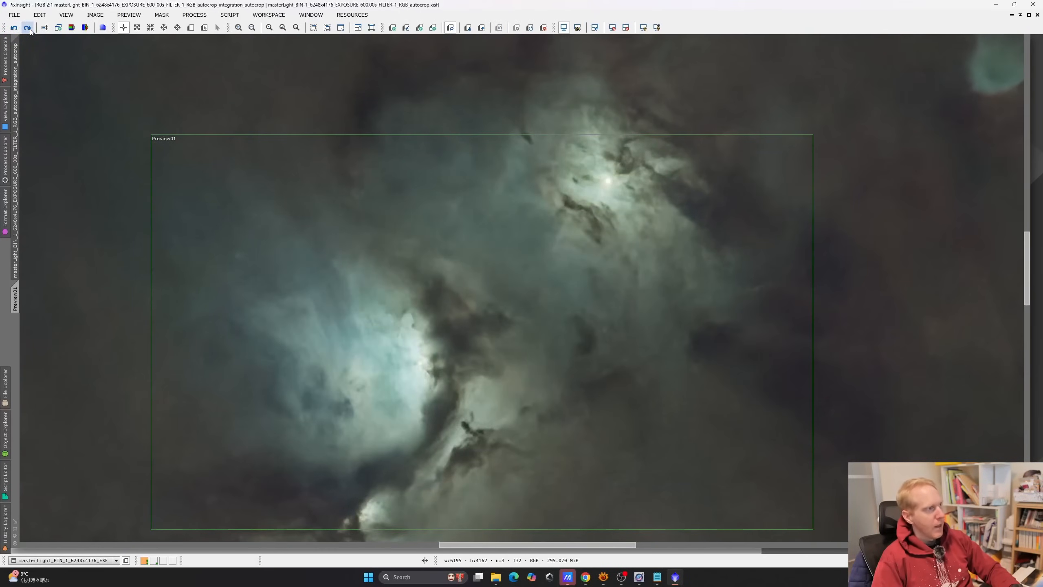
# Redo the remaining colour correction and masked curves adjustments on the starless master image
pyautogui.scroll(-4, 341, 254)
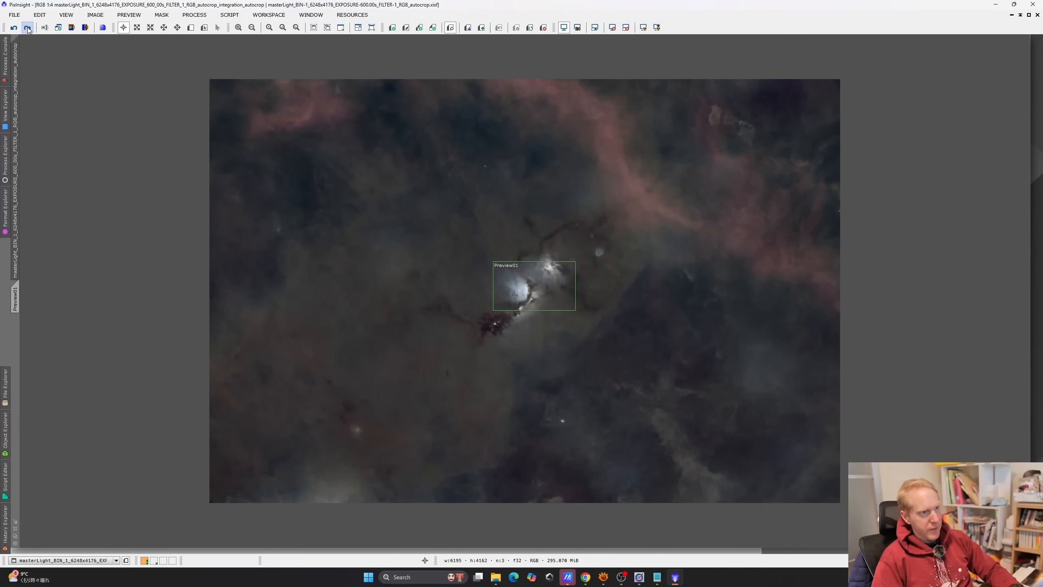
pyautogui.click(27, 28)
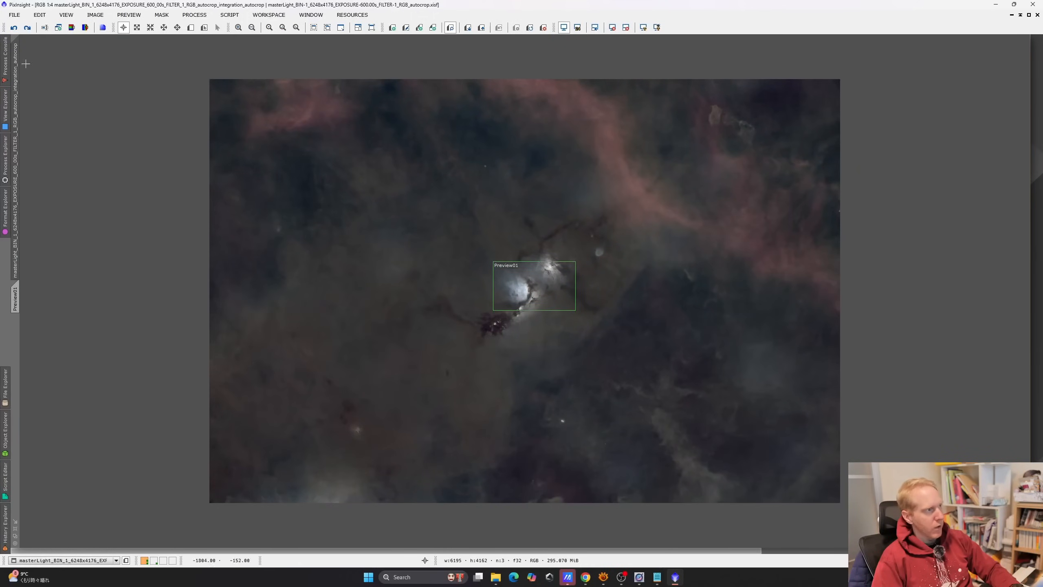
pyautogui.click(30, 32)
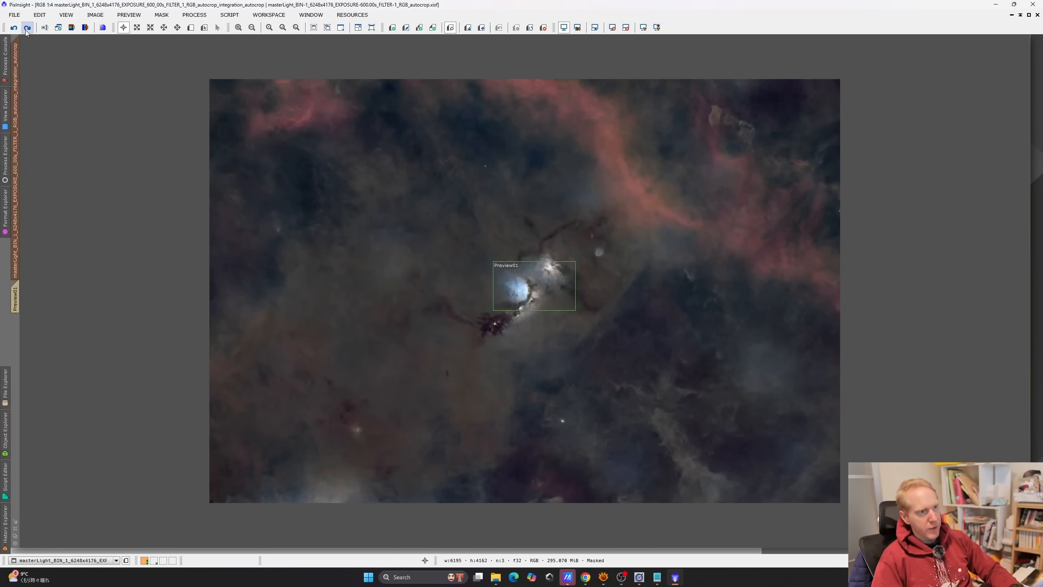
pyautogui.click(28, 30)
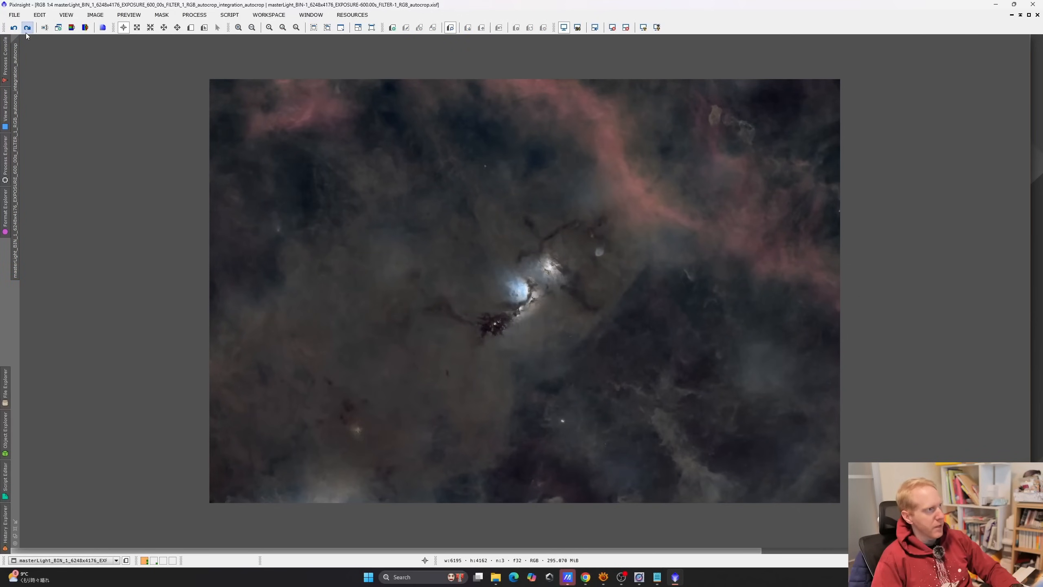
# Inspect the processed starless nebula up close and across the full frame, then bring up the ImageBlend image with stars
pyautogui.scroll(1, 572, 344)
pyautogui.scroll(3, 572, 344)
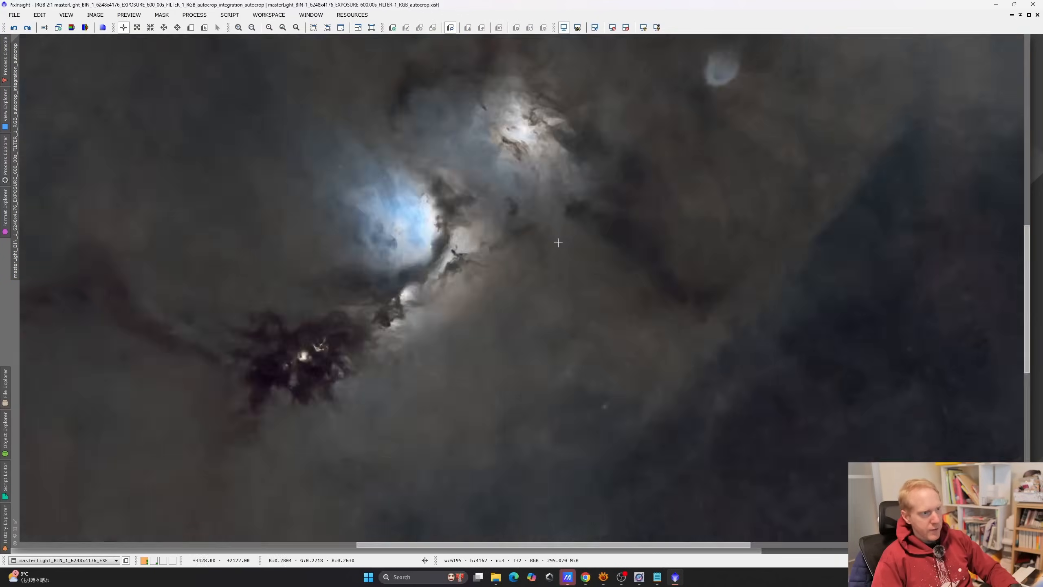
pyautogui.scroll(-1, 281, 201)
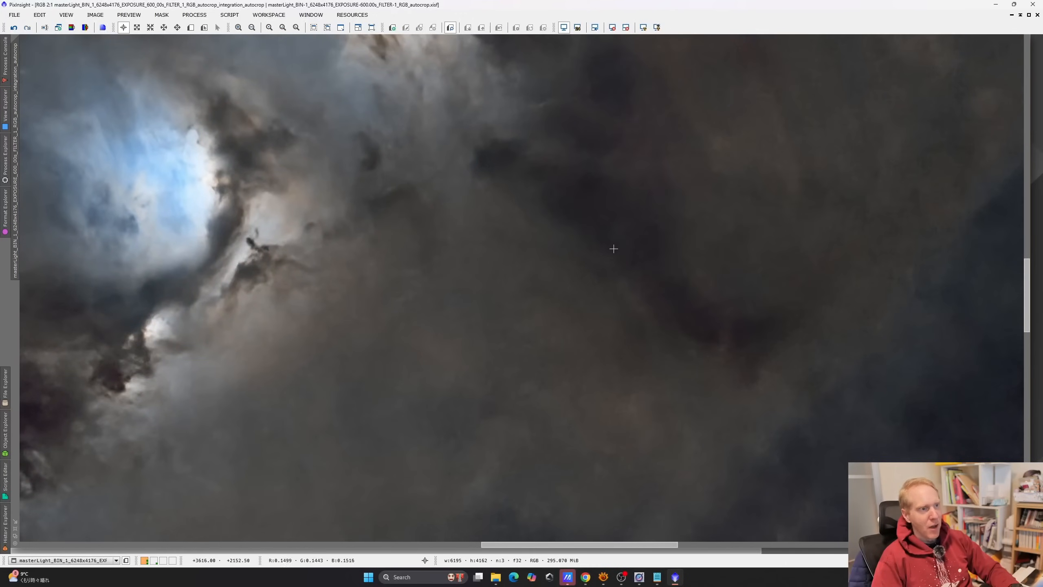
pyautogui.scroll(-4, 643, 260)
pyautogui.scroll(1, 582, 272)
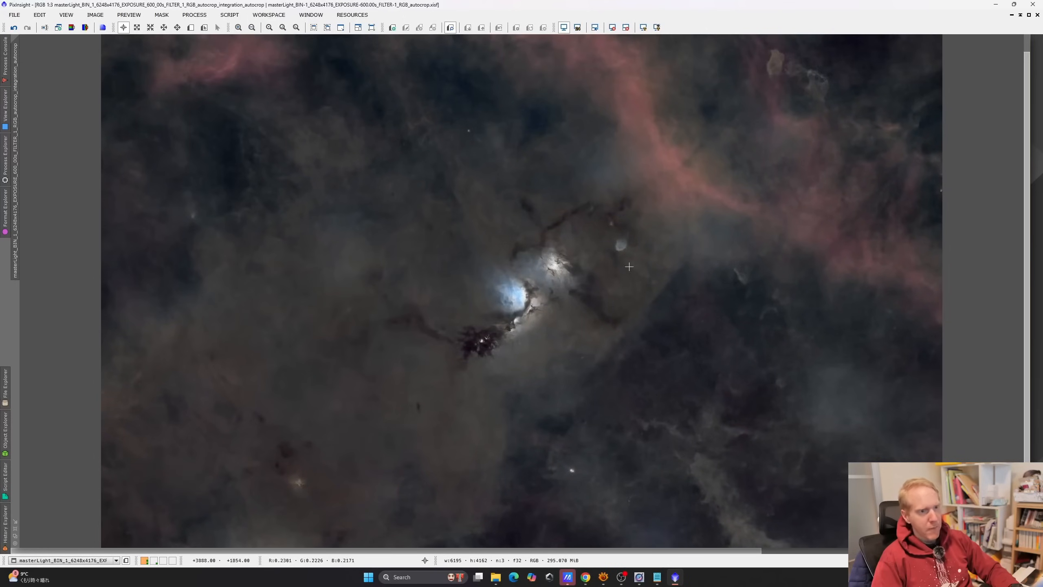
pyautogui.scroll(-1, 745, 323)
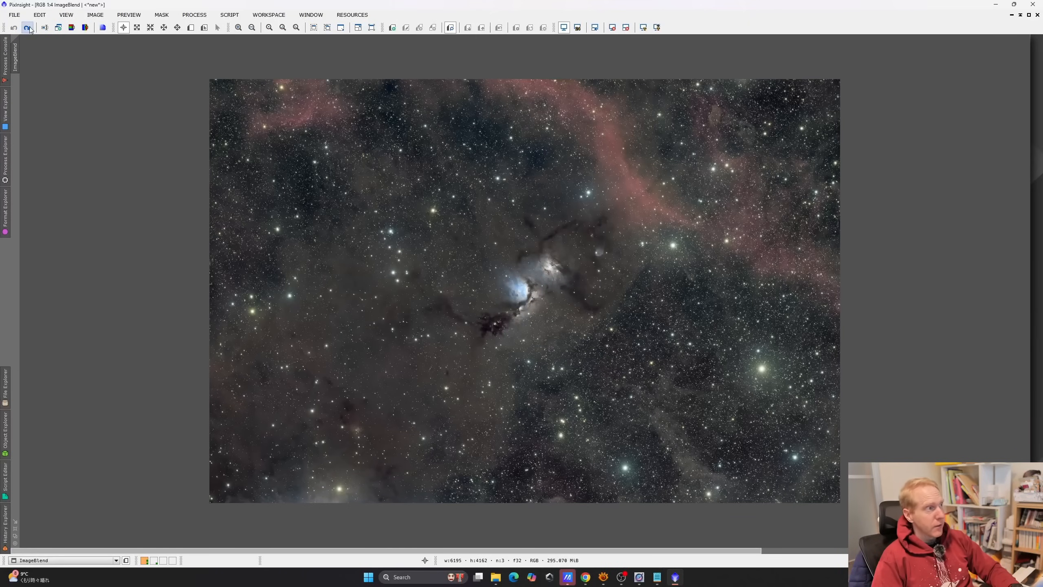
# Examine the nebula in ImageBlend up close and look up the StarReduction script among the utility scripts without running it
pyautogui.scroll(3, 544, 308)
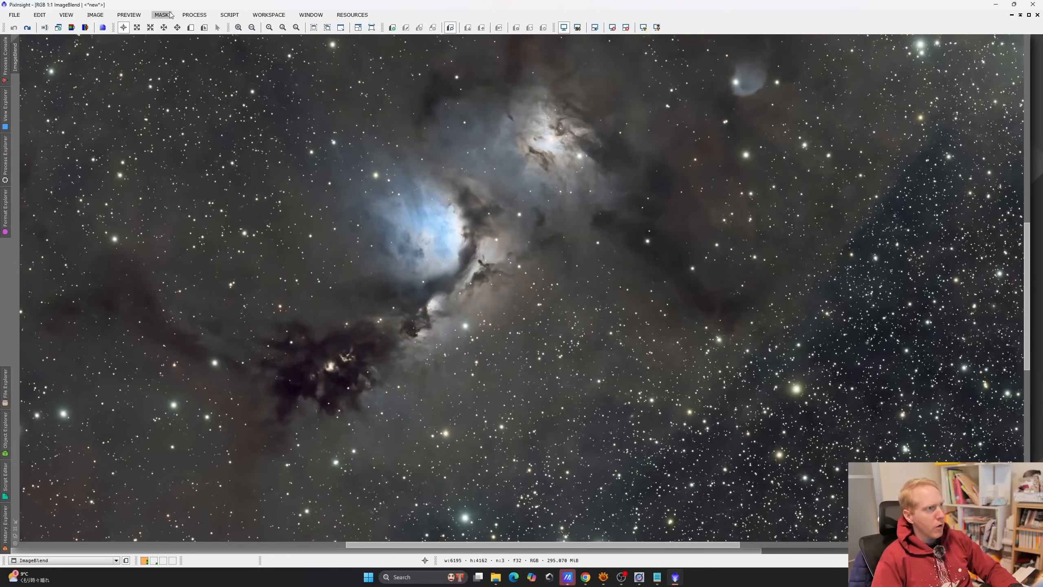
pyautogui.click(216, 16)
pyautogui.moveTo(269, 170)
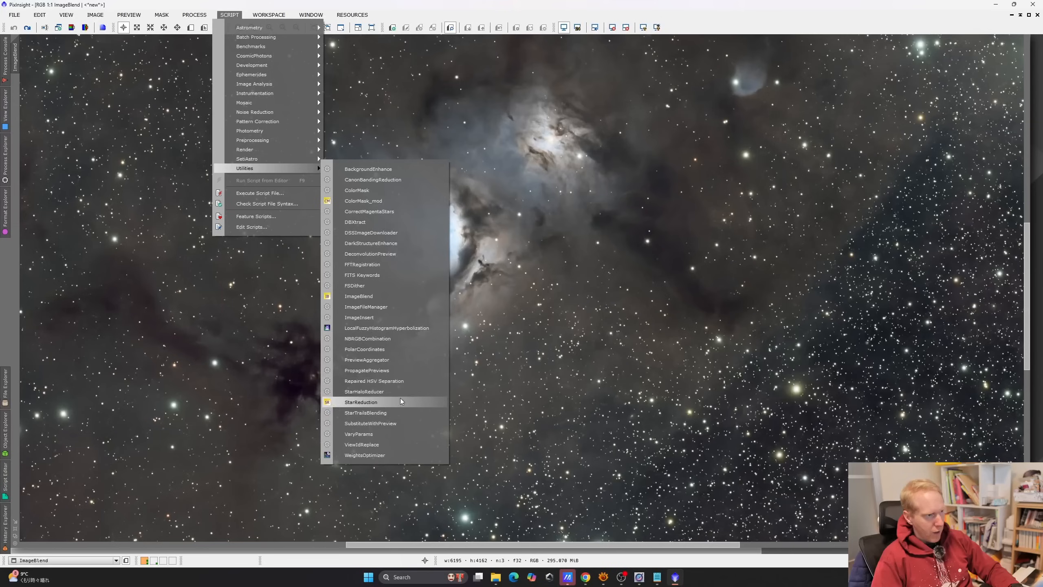
pyautogui.click(208, 324)
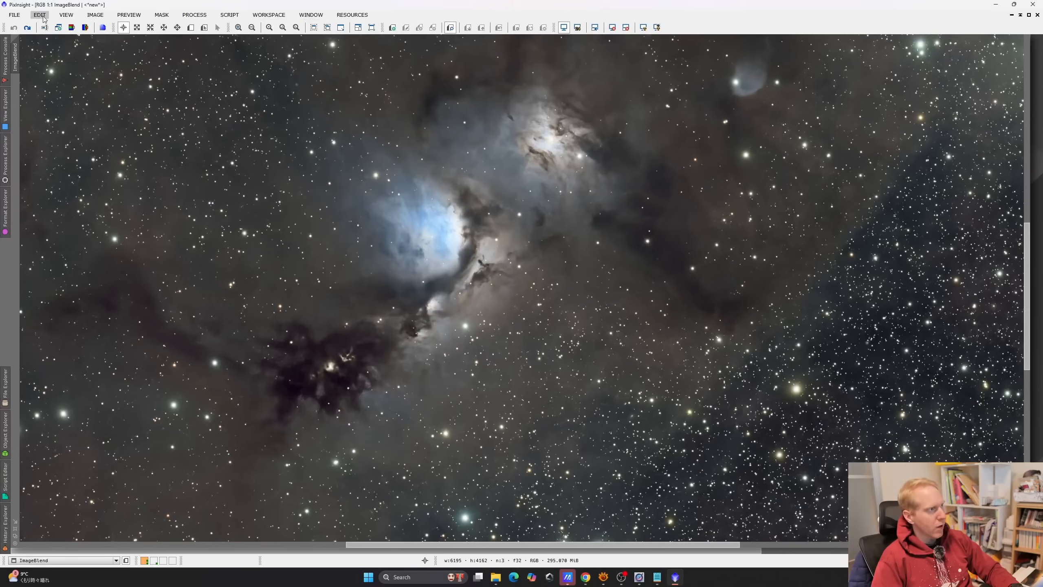
# Redo the star reduction and the final colour and contrast adjustments on the ImageBlend image
pyautogui.click(26, 29)
pyautogui.click(86, 28)
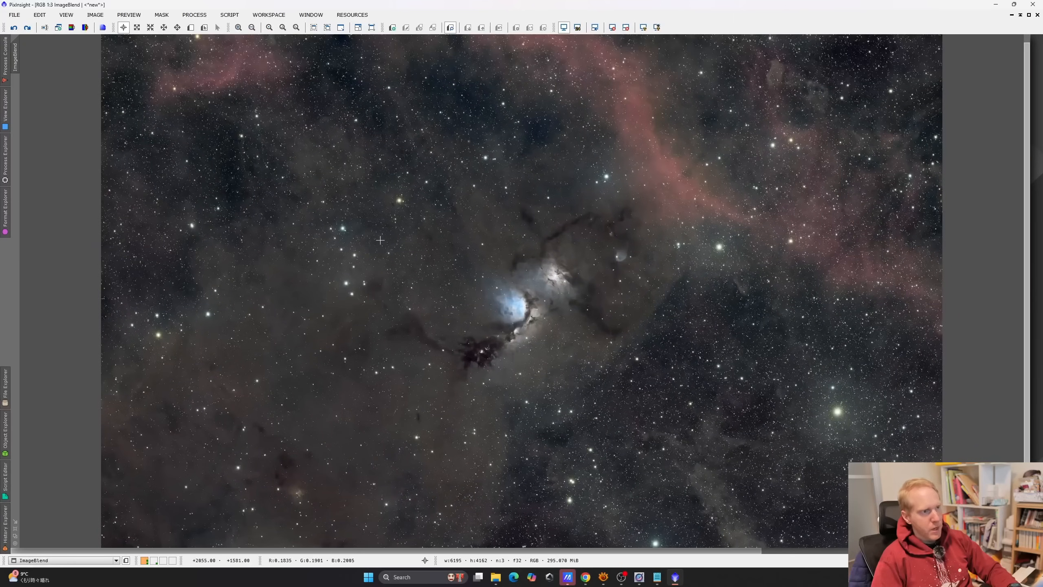
pyautogui.click(28, 29)
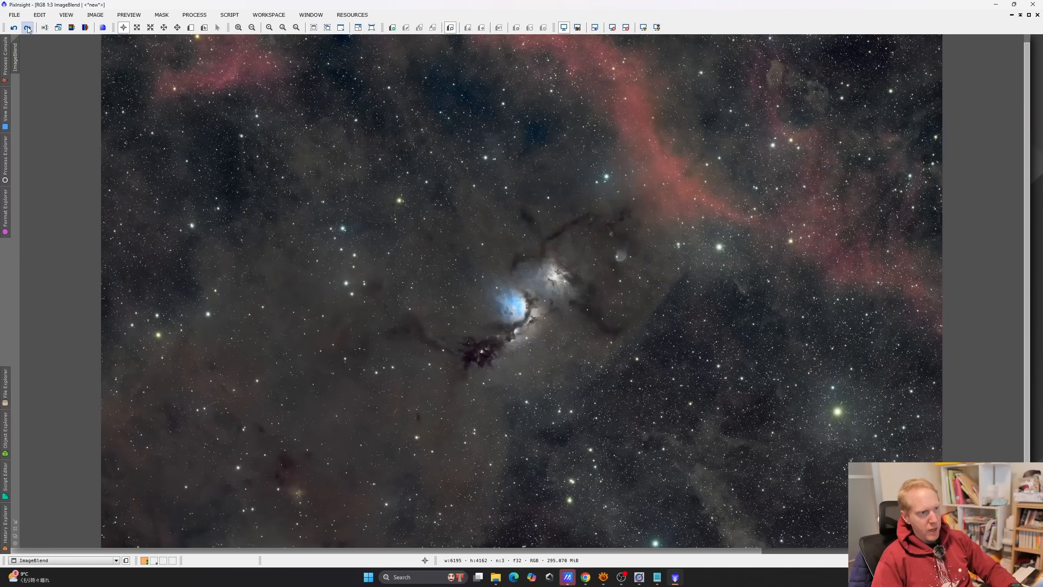
pyautogui.click(28, 30)
pyautogui.scroll(-1, 893, 305)
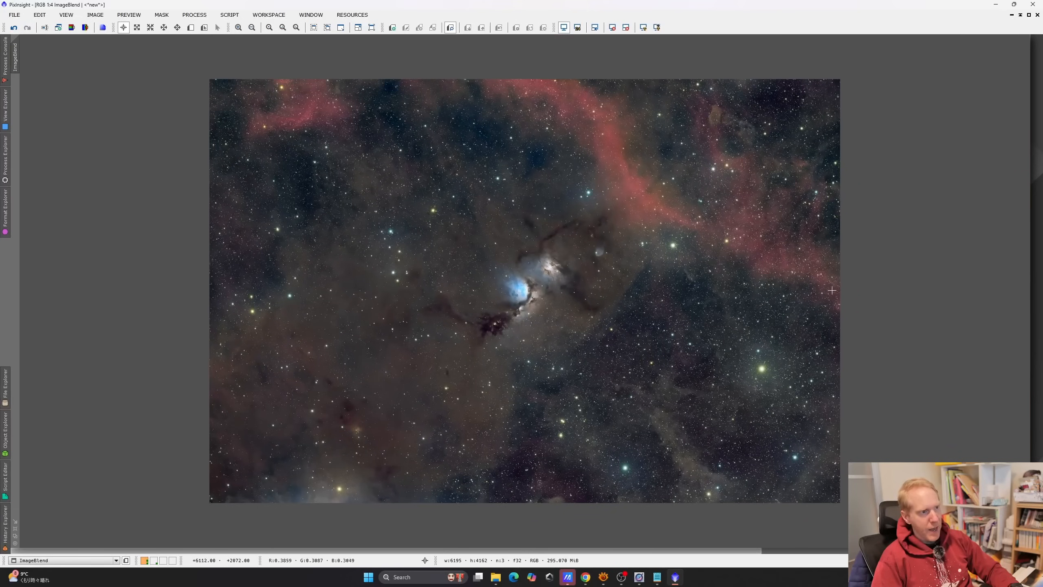
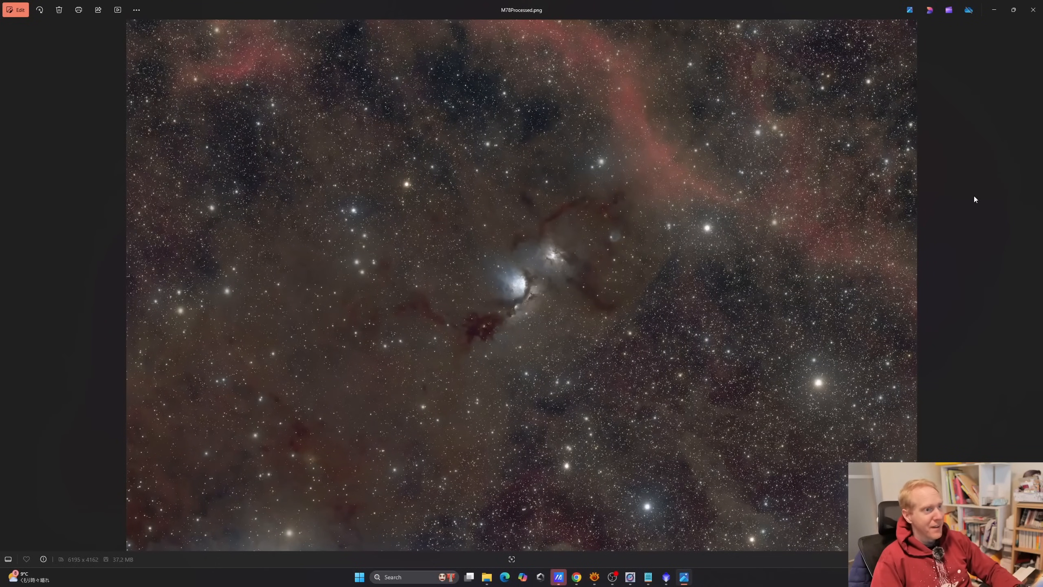
# Alternate between M78Processed.png and ImageBlend.png in the photo viewer to compare colour, stars and dust detail across the full frame
pyautogui.press('Right')
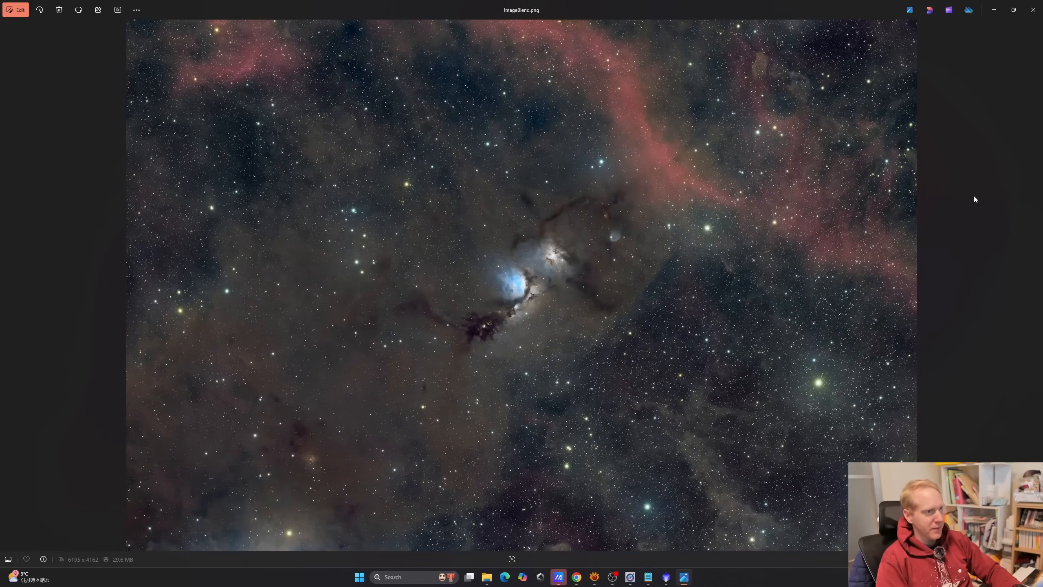
pyautogui.press('Left')
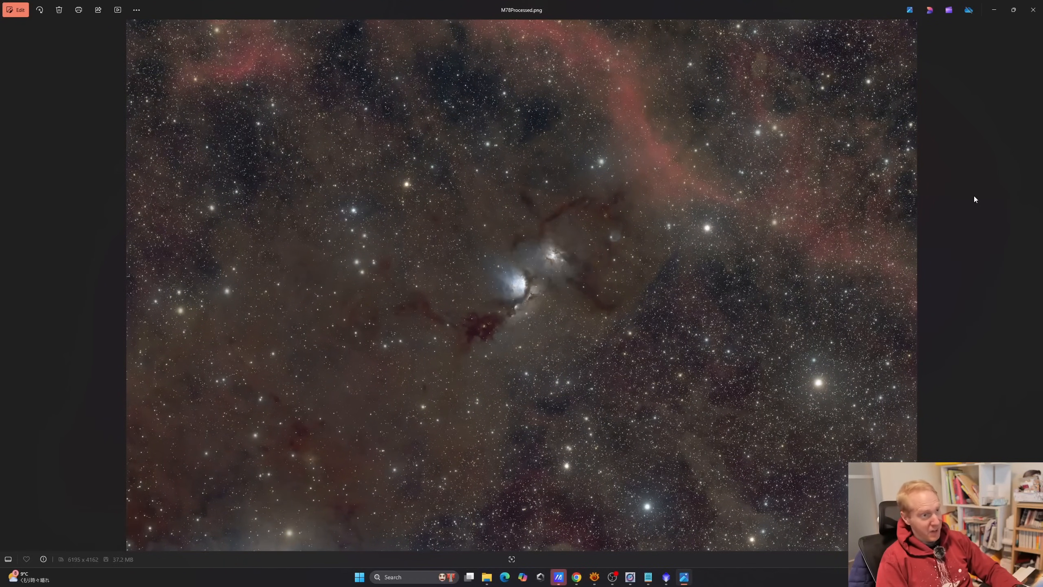
pyautogui.press('Right')
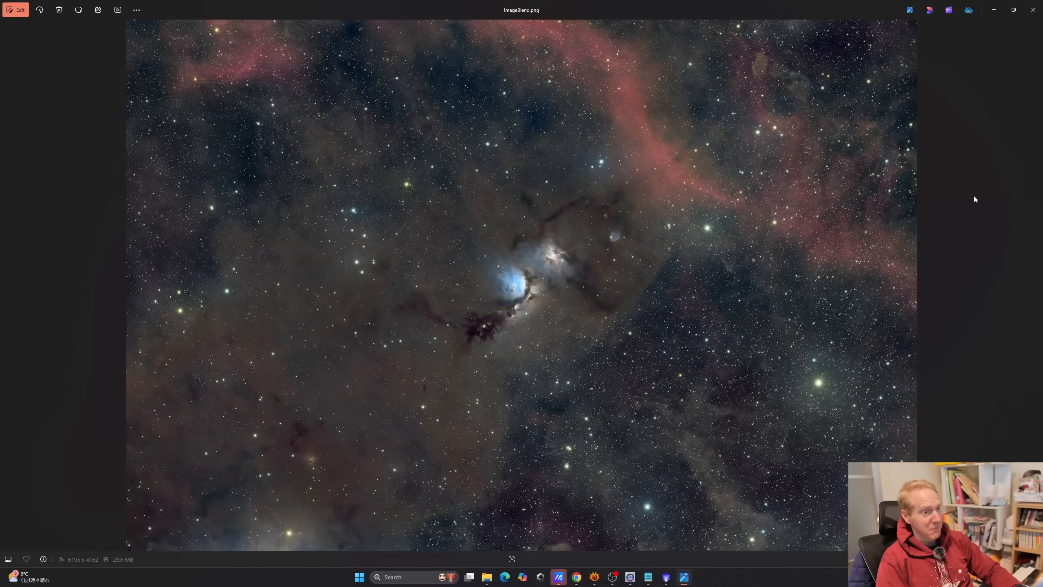
pyautogui.press('Left')
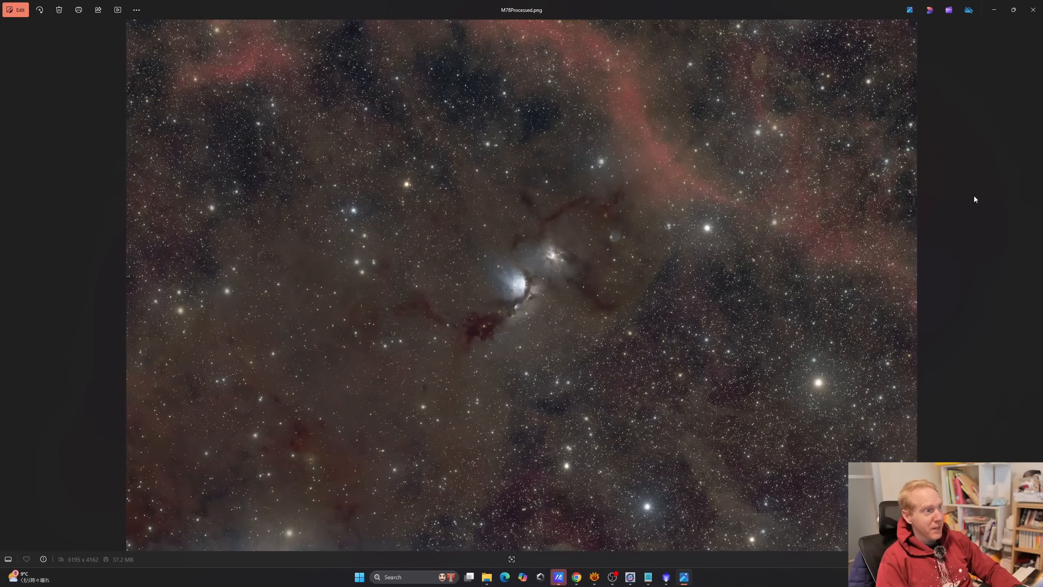
pyautogui.press('Right')
pyautogui.press('Left')
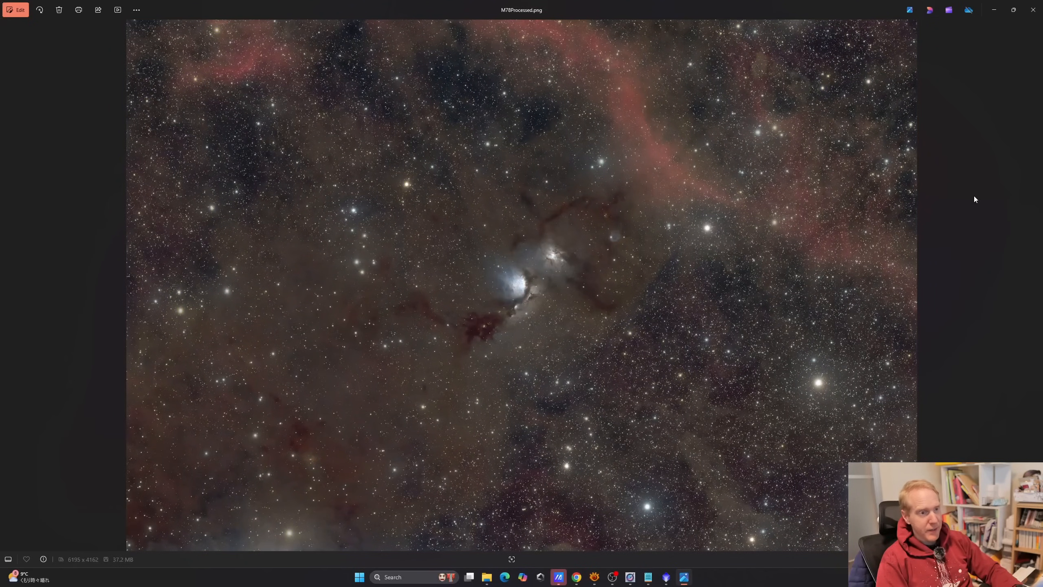
pyautogui.press('Right')
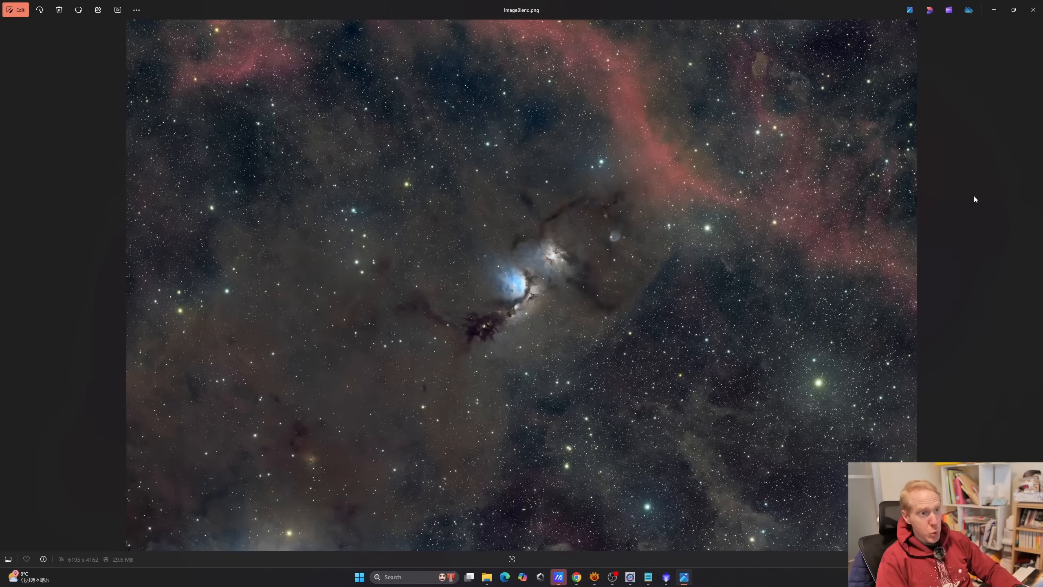
pyautogui.press('Left')
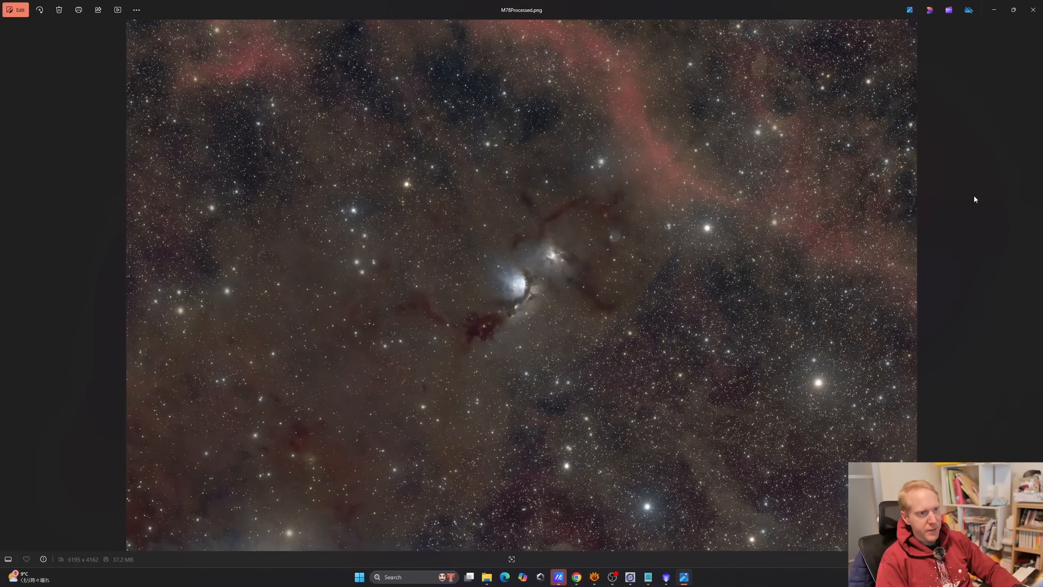
pyautogui.press('Right')
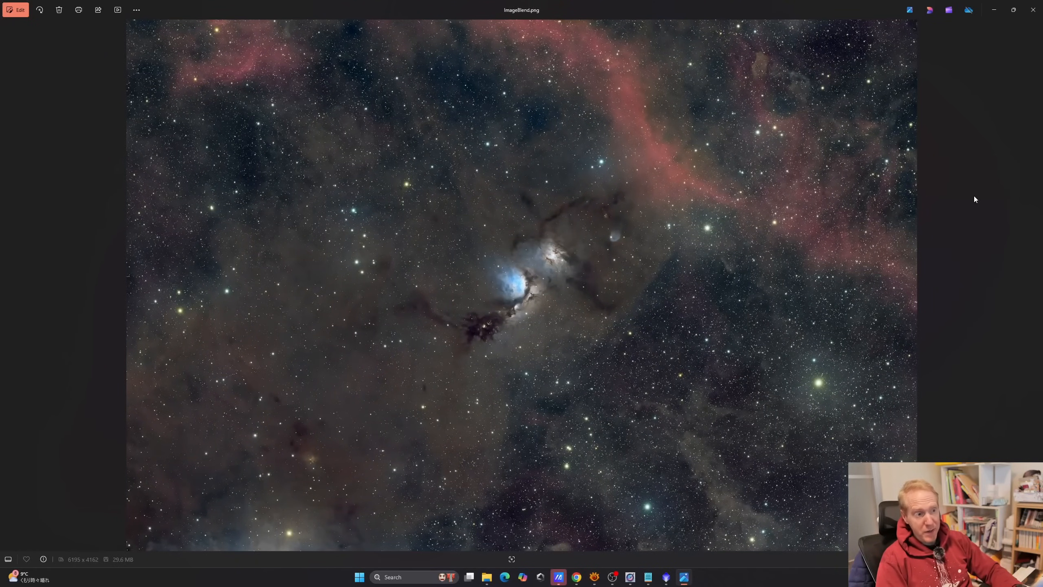
pyautogui.press('Left')
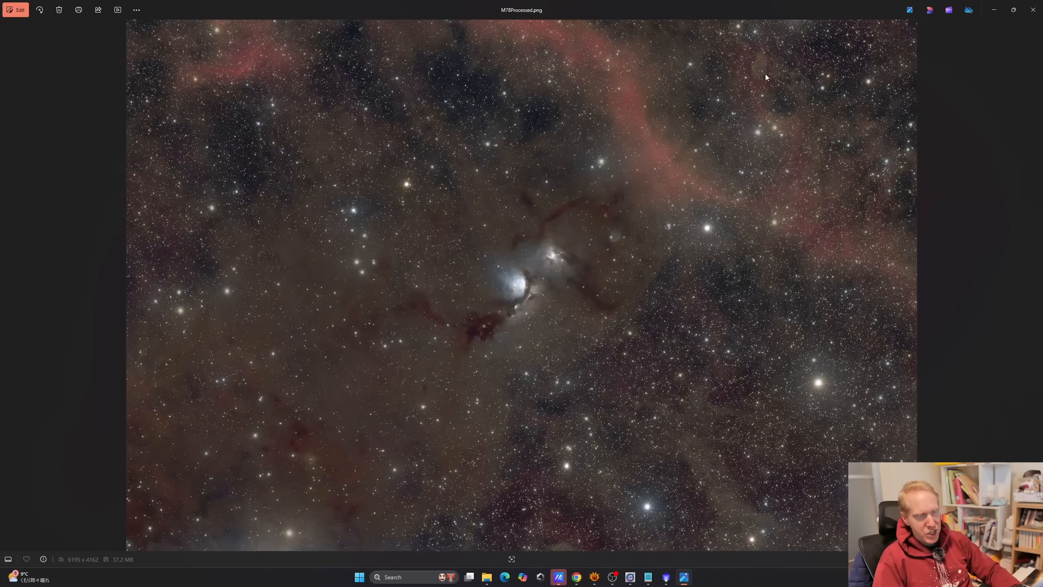
pyautogui.press('Right')
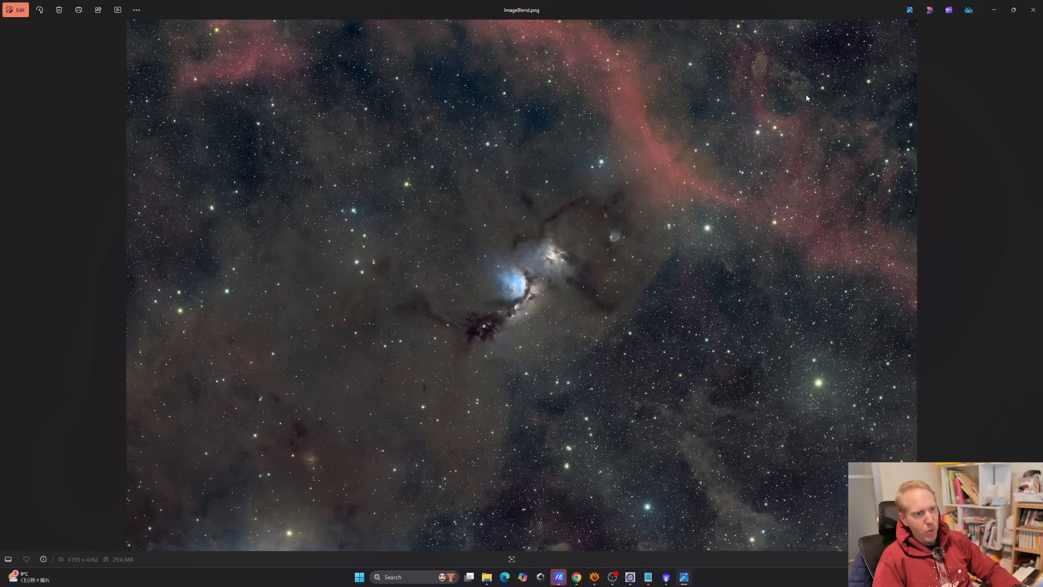
pyautogui.press('Left')
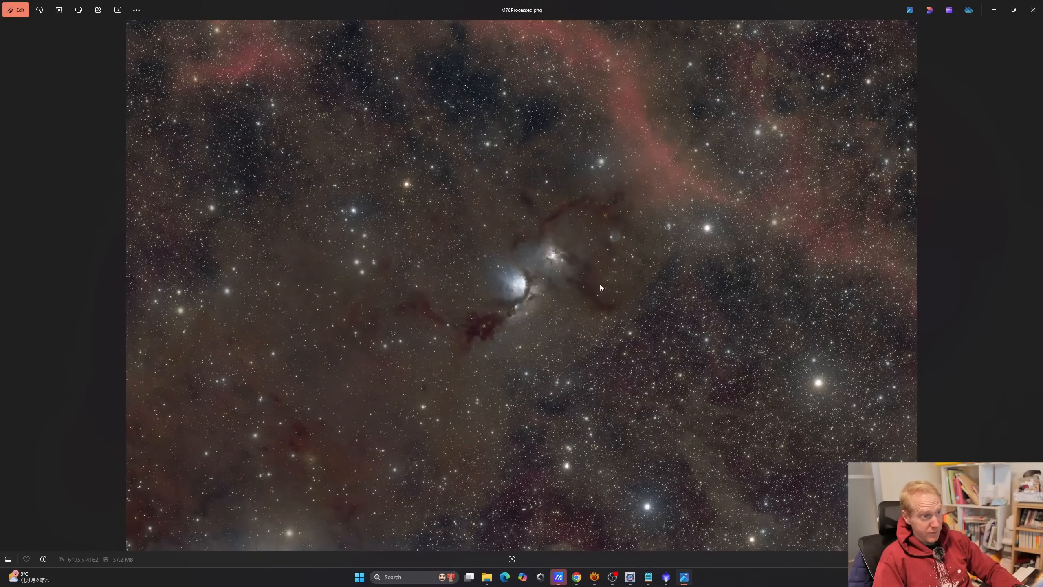
pyautogui.press('Right')
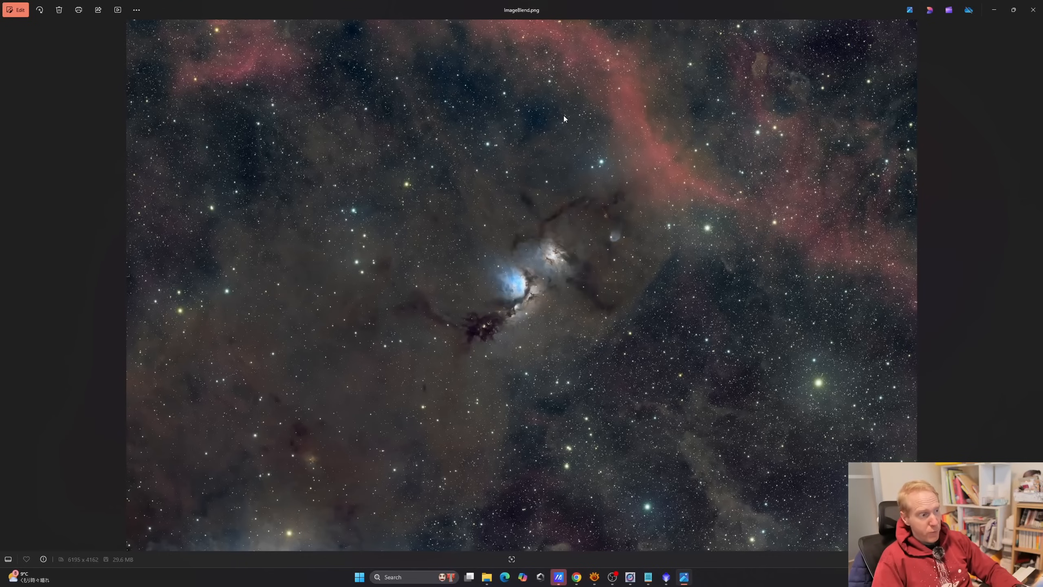
pyautogui.press('Left')
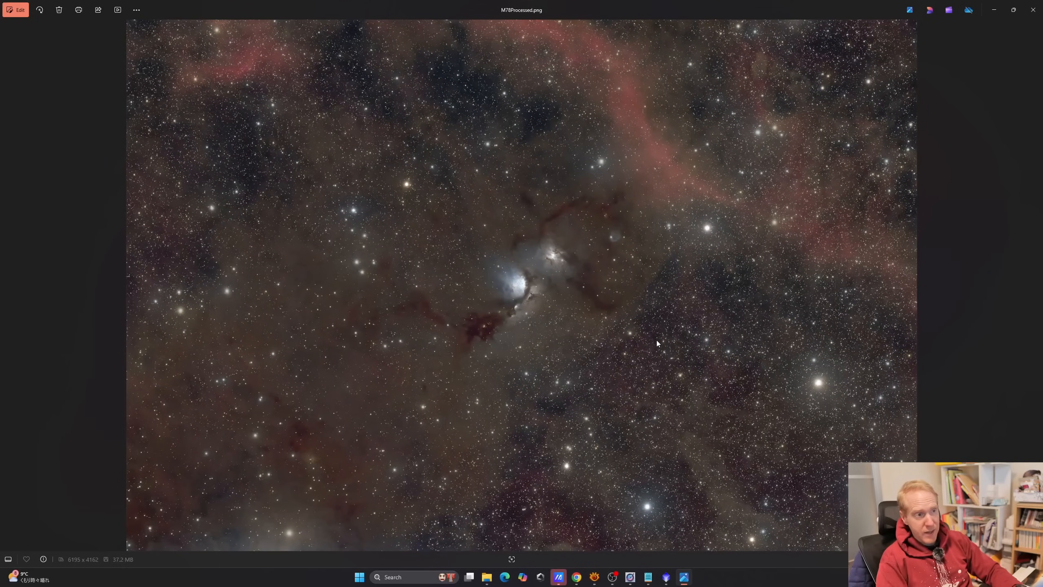
pyautogui.press('Right')
# Compare the nebula core of ImageBlend.png and M78Processed.png up close, then return to the full view of ImageBlend.png
pyautogui.scroll(3, 526, 277)
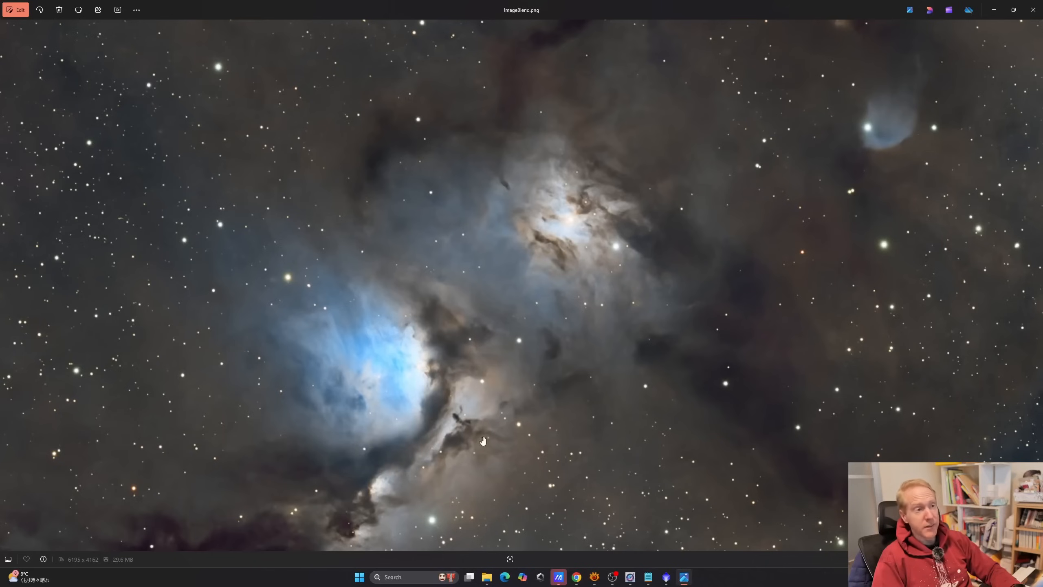
pyautogui.press('Right')
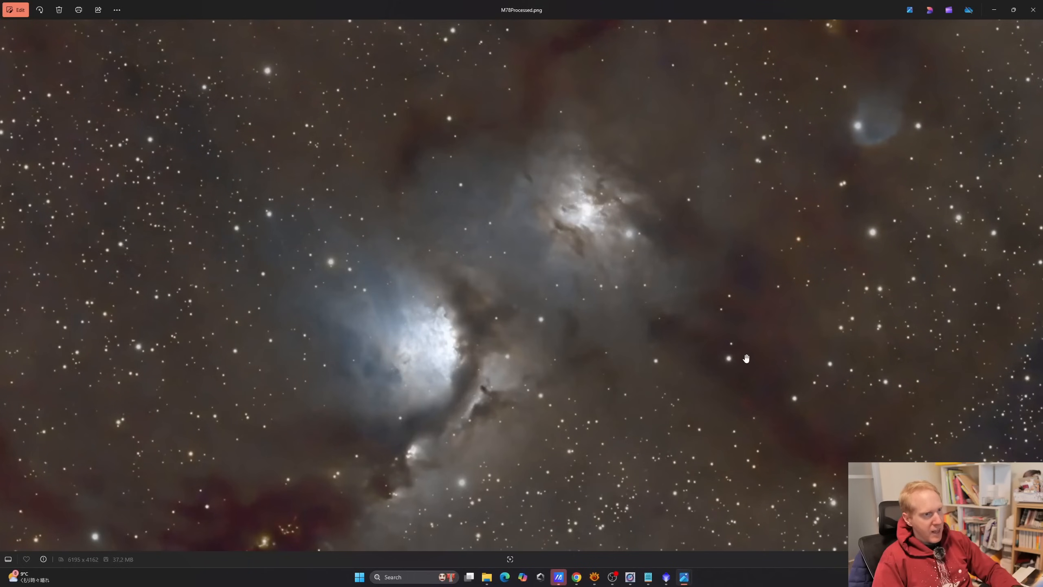
pyautogui.moveTo(699, 259); pyautogui.dragTo(656, 271)
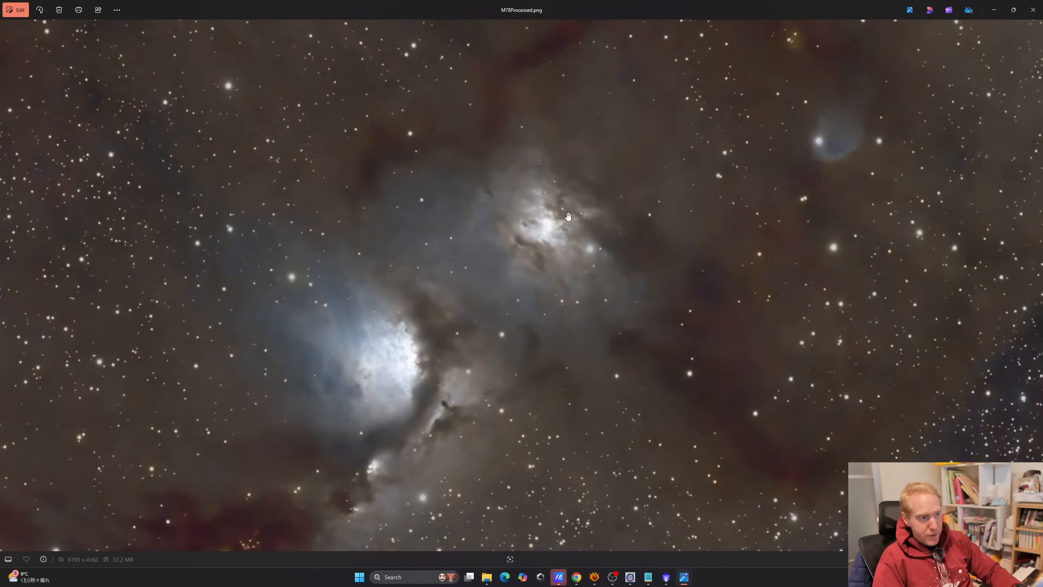
pyautogui.scroll(-4, 624, 242)
pyautogui.scroll(-3, 624, 262)
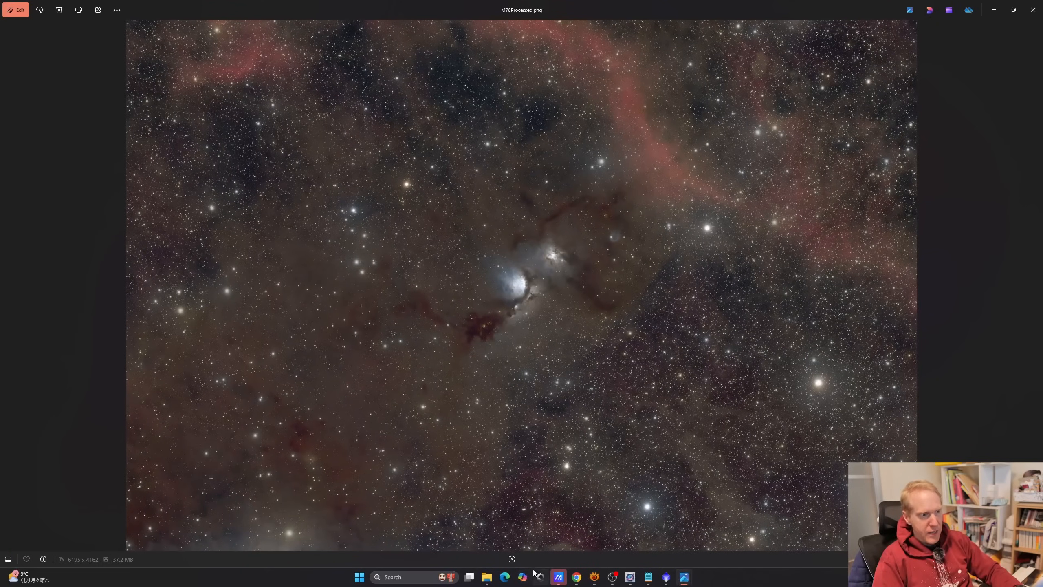
pyautogui.press('Right')
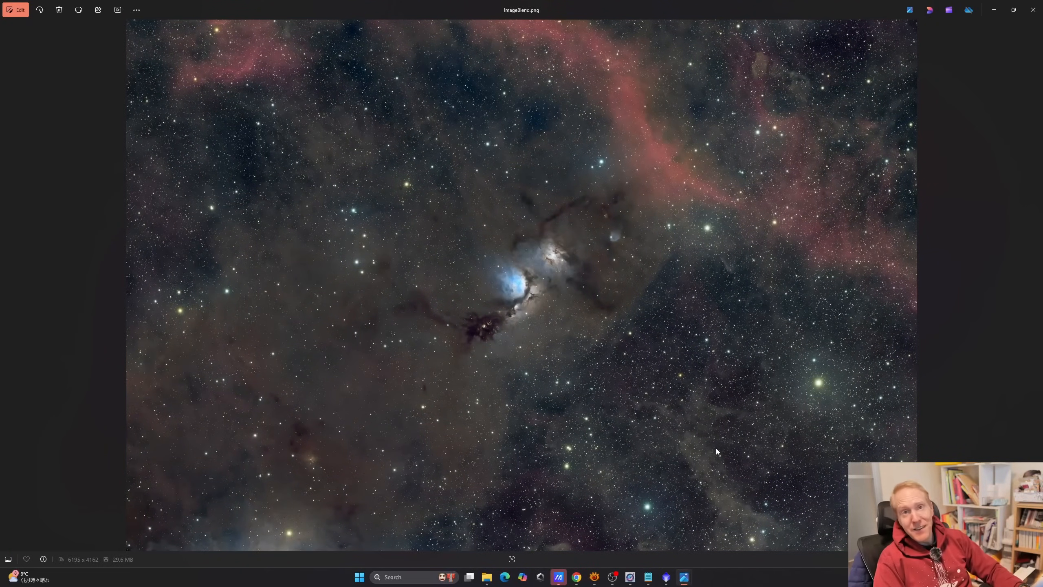